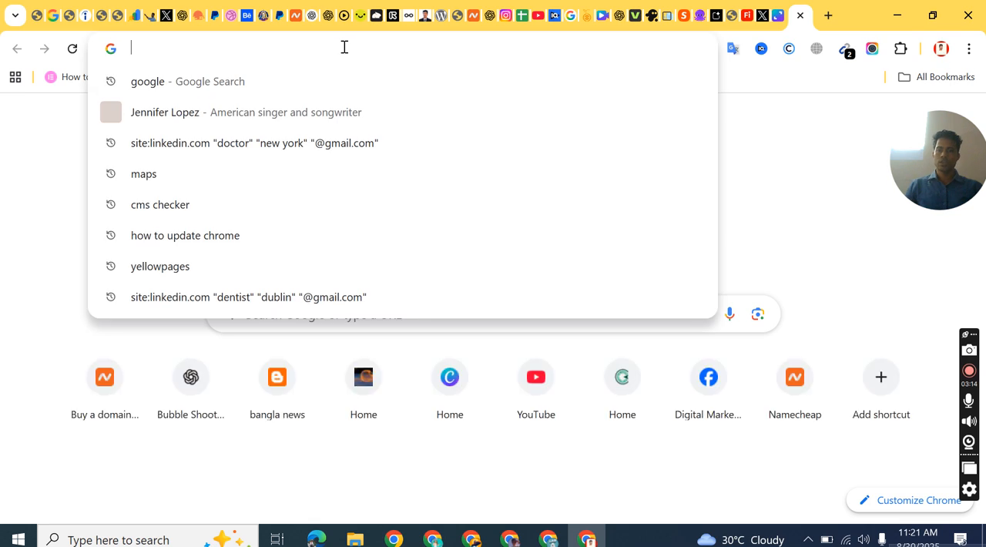
Step: Search the web for Teespring, open teespring.com and dismiss its cookie notice
type("teespting")
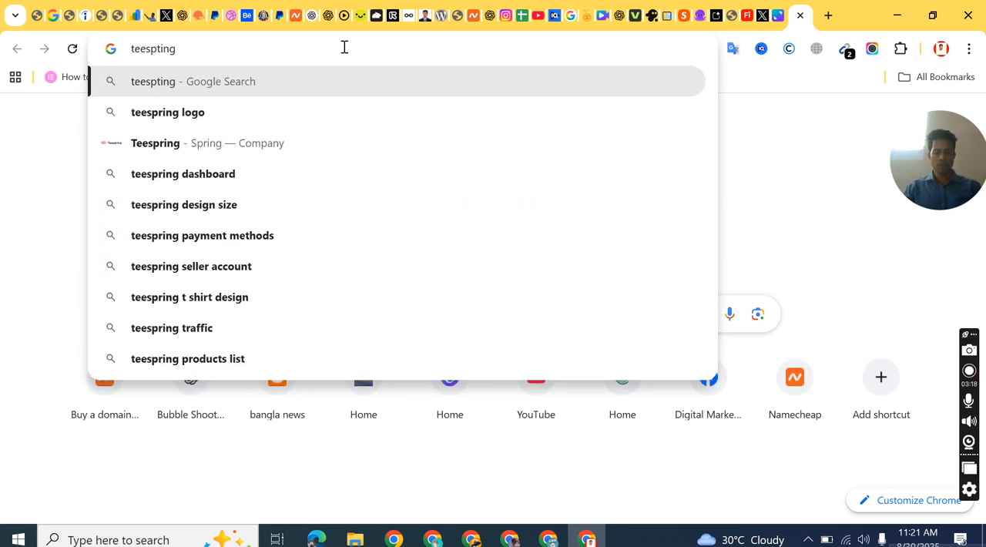
key("Return")
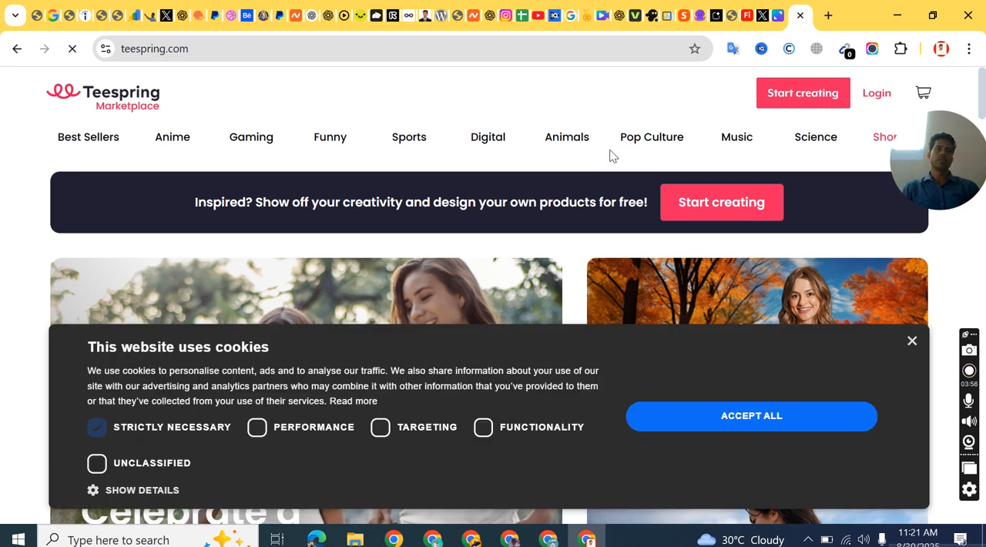
left_click(911, 341)
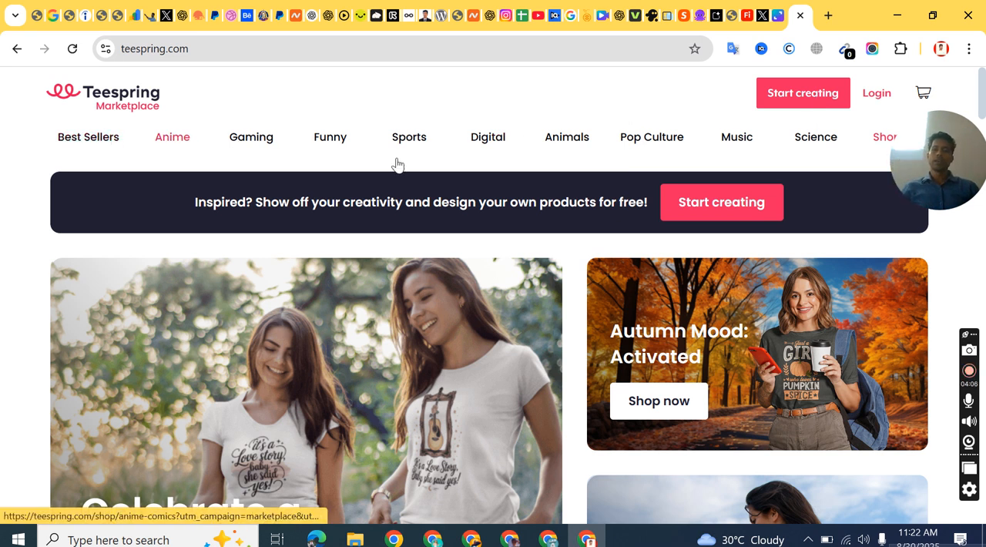
Step: Start creating from the Teespring marketplace homepage and dismiss the cookie notice on the sign-up form
scroll(537, 319, "down", 2)
scroll(742, 269, "up", 2)
scroll(522, 300, "down", 16)
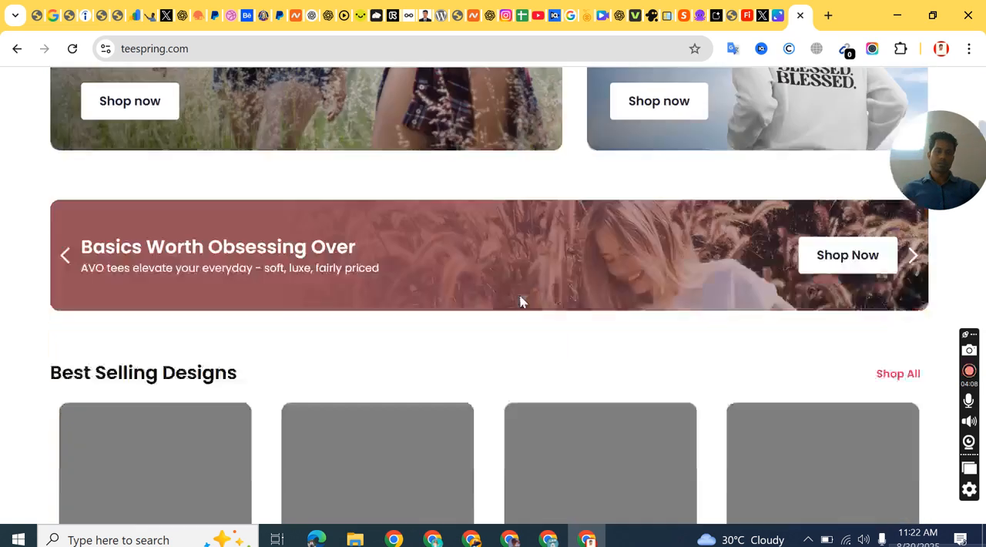
scroll(455, 292, "up", 18)
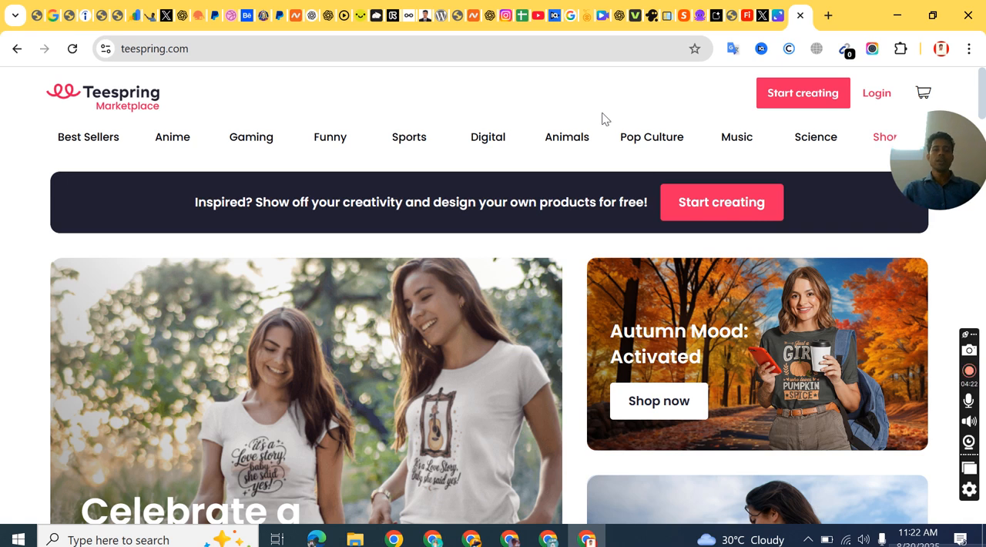
left_click(791, 96)
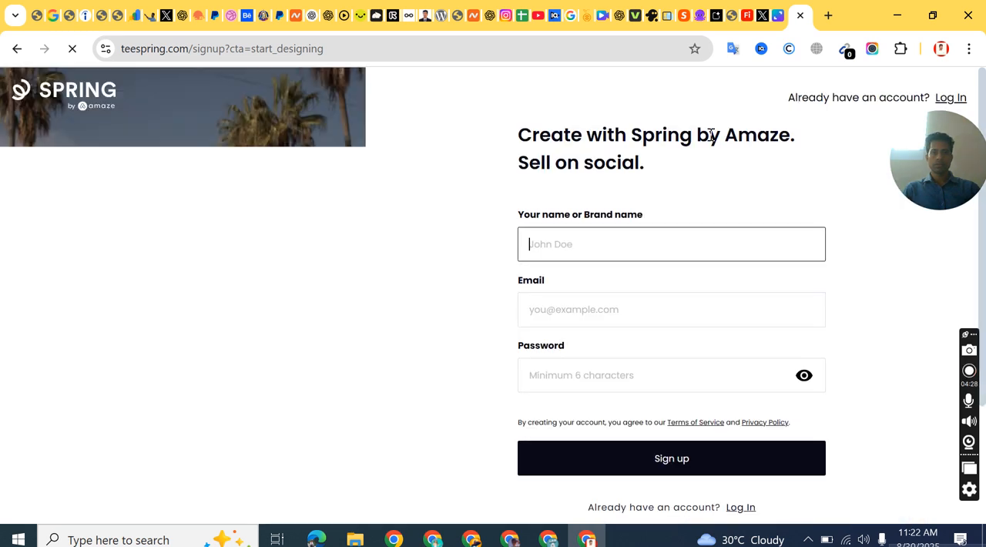
left_click(562, 222)
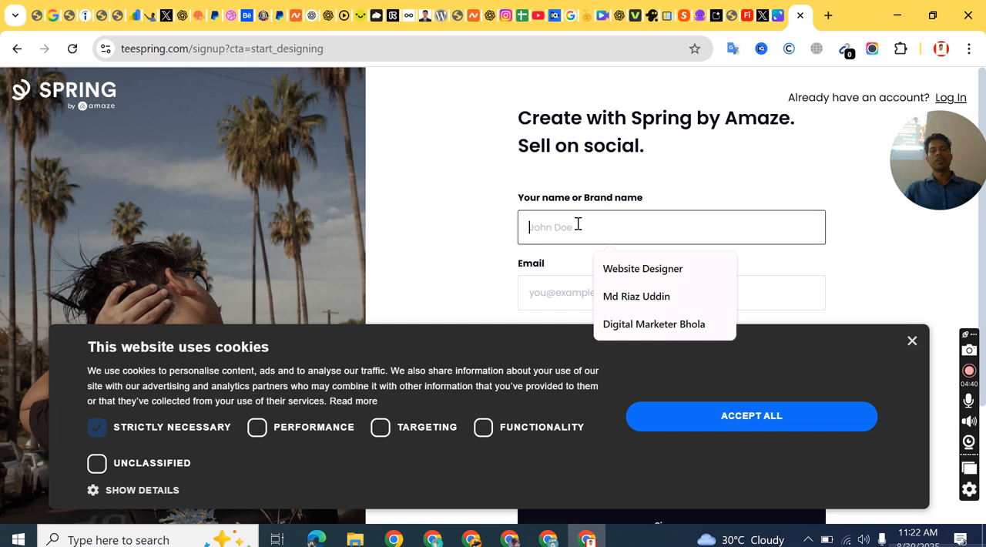
left_click(912, 341)
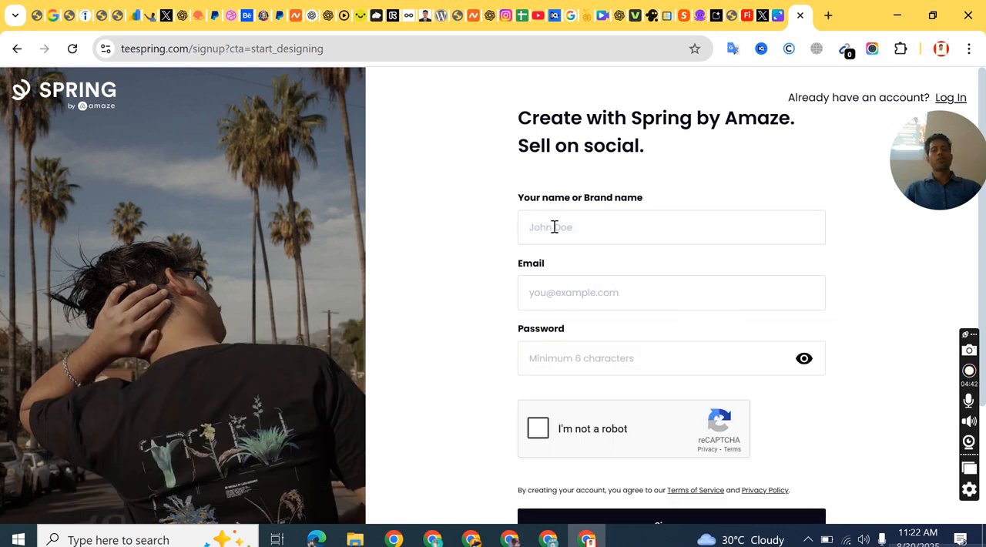
Step: Enter the seller's name and e-mail address in the Spring sign-up form
left_click(539, 224)
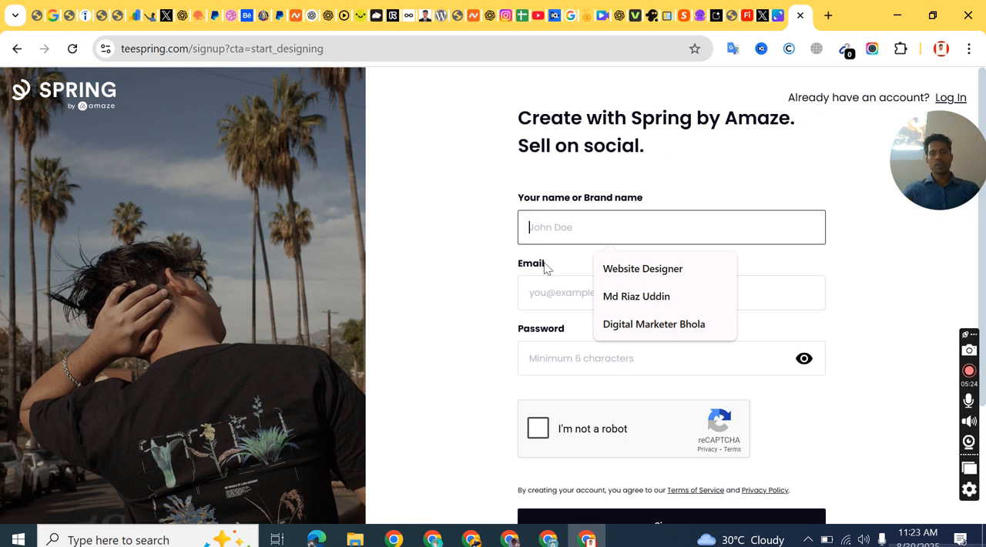
type("Md")
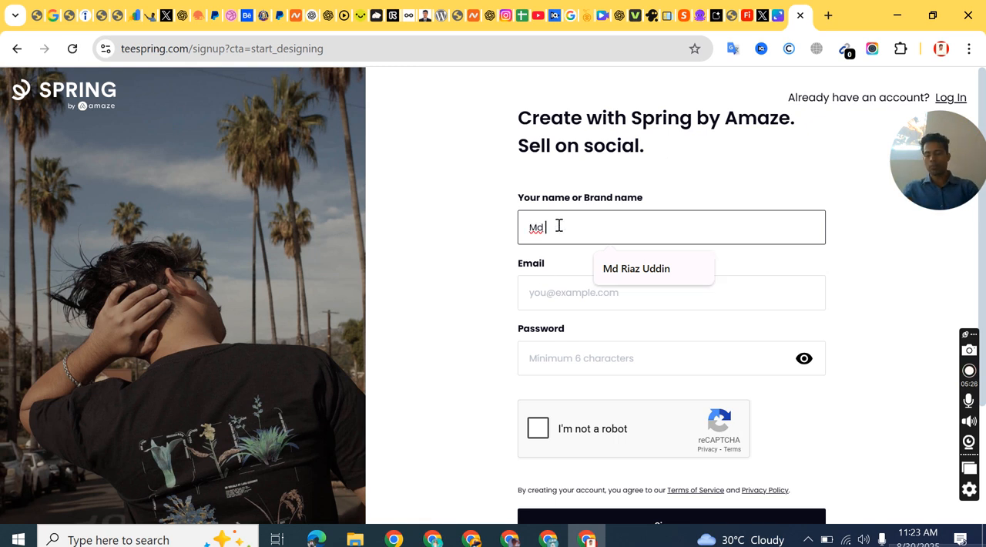
type(" Riaz")
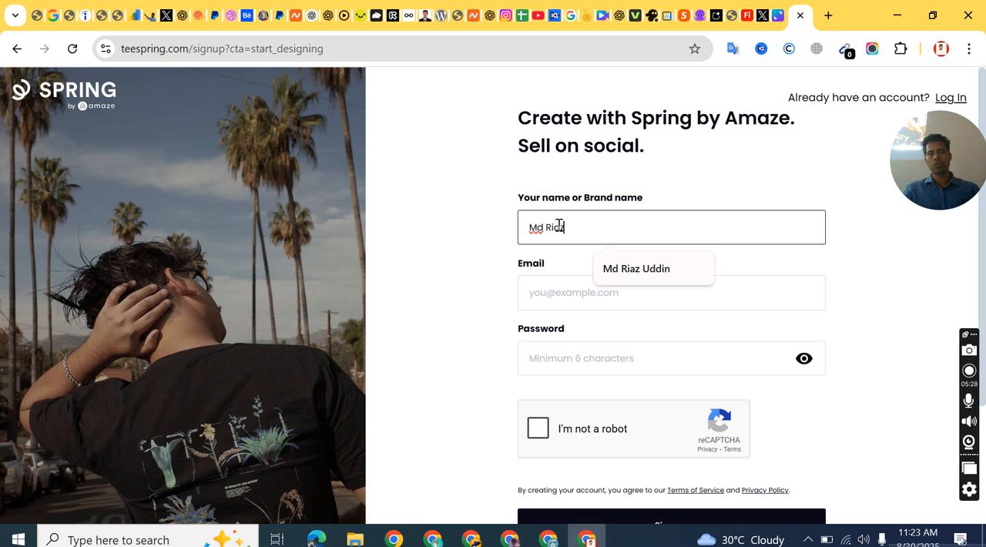
left_click(524, 290)
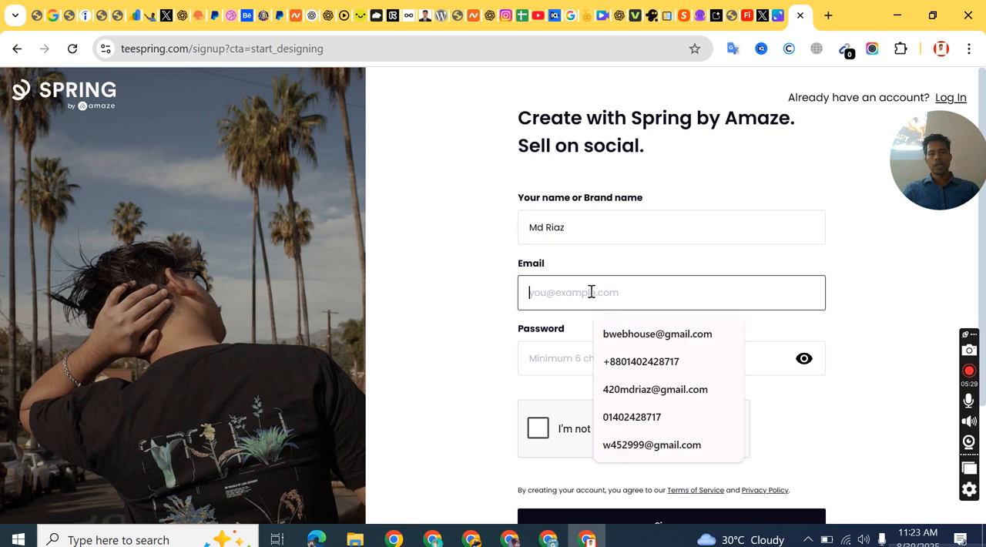
left_click(644, 345)
Step: Fill the sign-up form's password field with the browser's suggested strong password
left_click(575, 348)
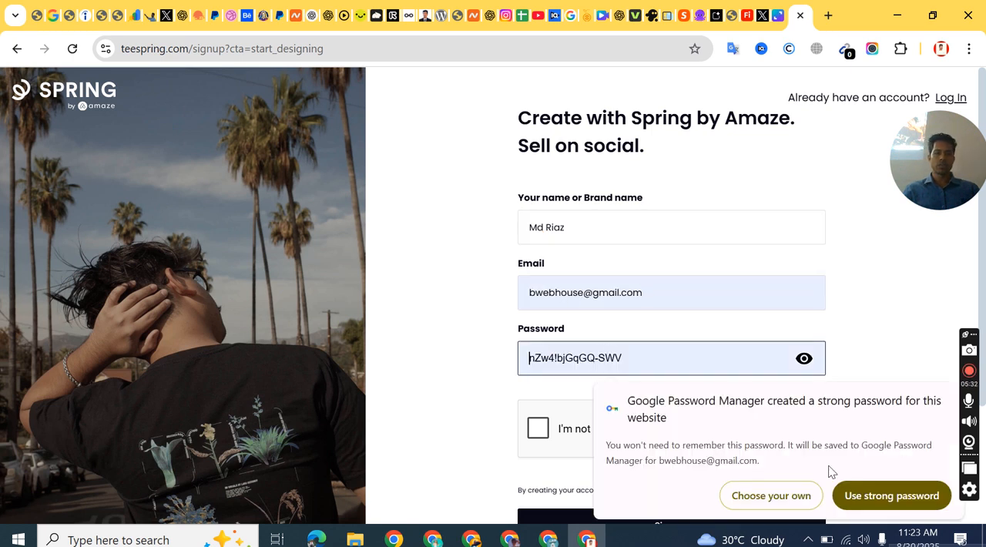
left_click(876, 494)
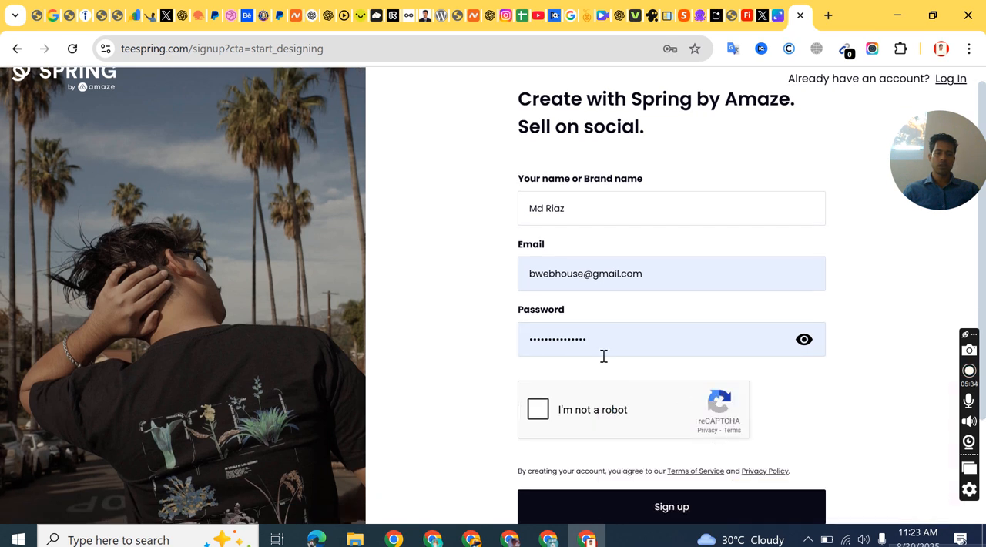
double_click(609, 342)
left_click(436, 360)
Step: Complete the "I'm not a robot" check and submit the sign-up form
left_click(538, 413)
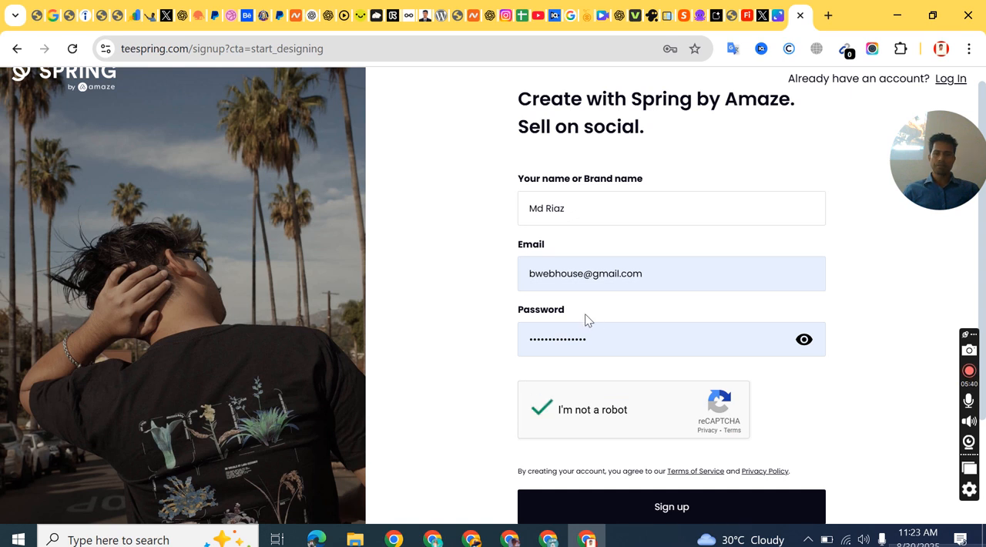
scroll(662, 431, "down", 1)
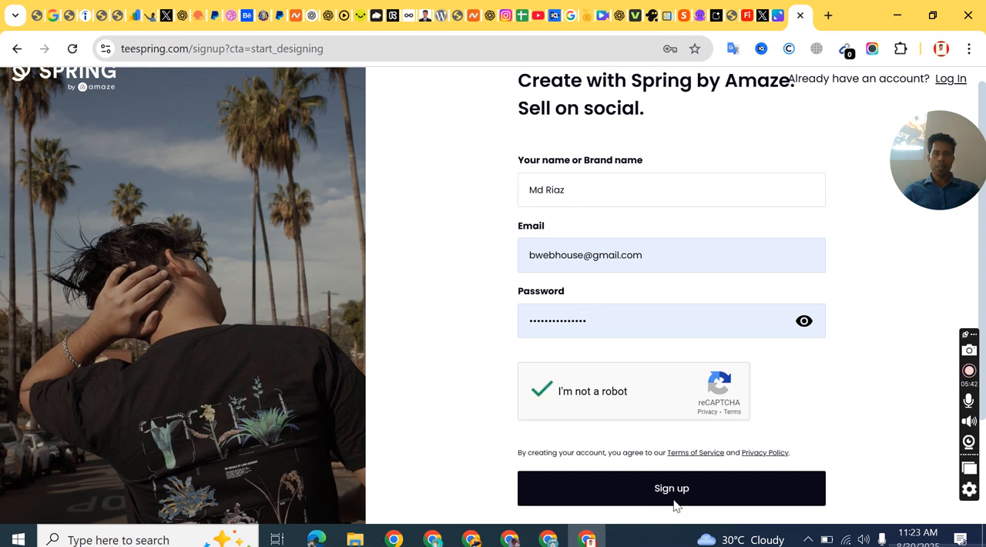
scroll(704, 359, "down", 2)
left_click(677, 359)
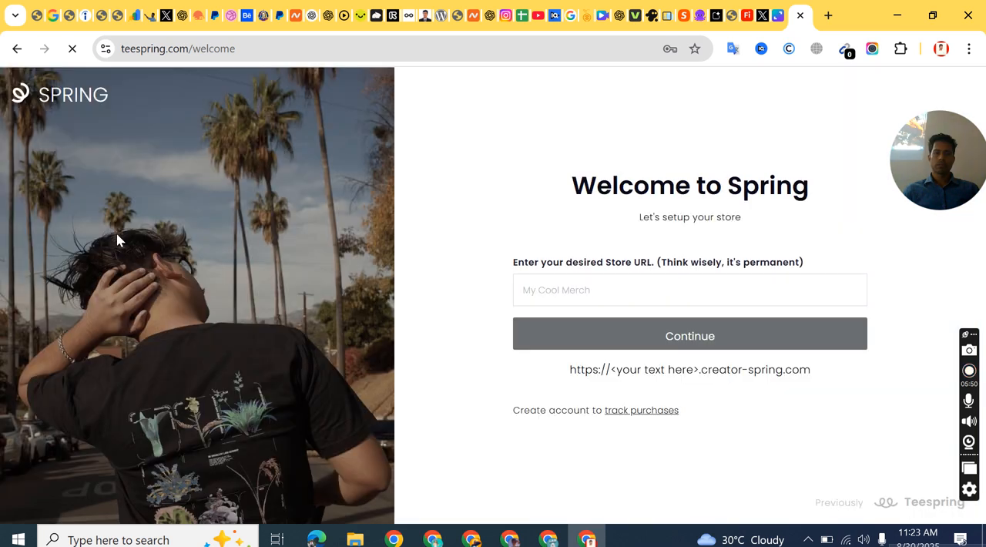
Step: Dismiss the cookie notice and the saved-password message on the store setup page
left_click(620, 291)
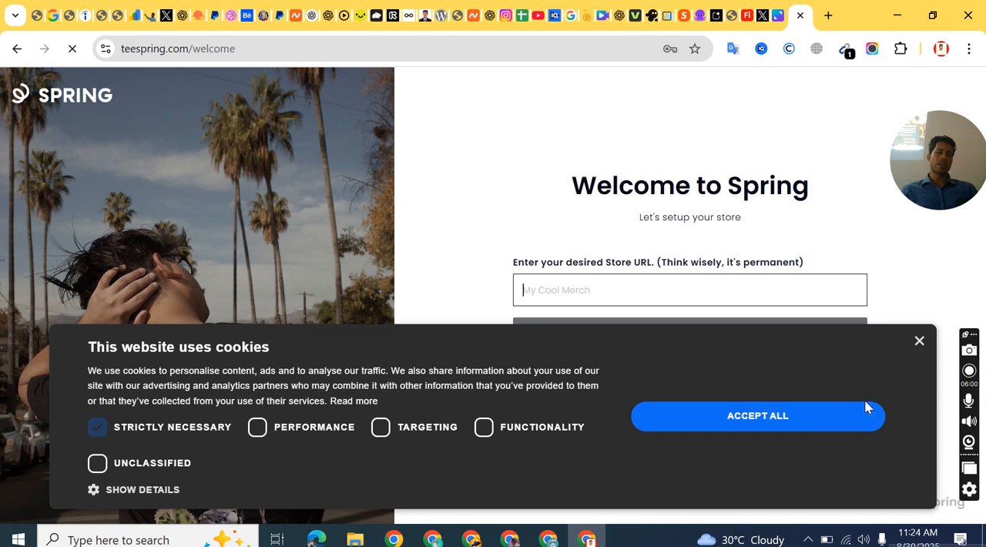
left_click(920, 344)
left_click(537, 291)
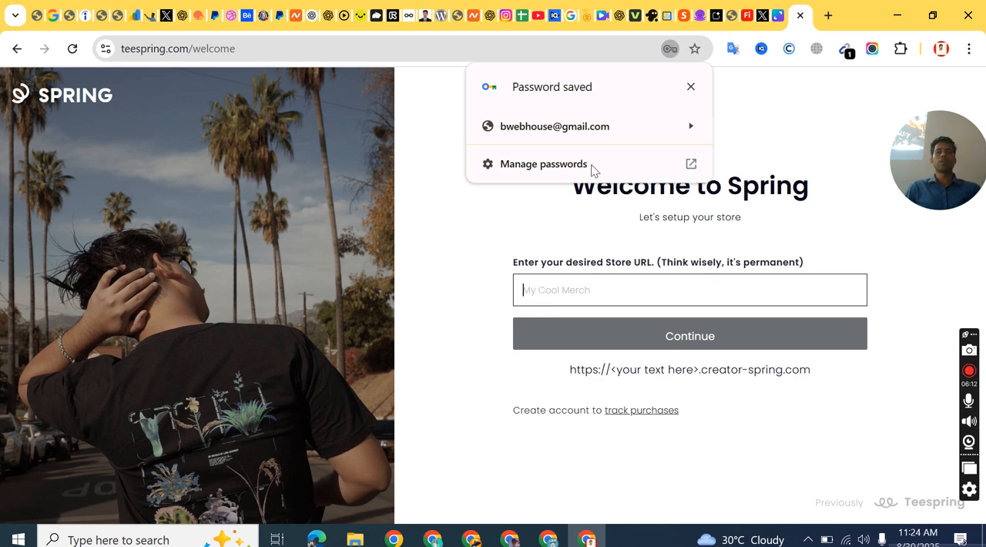
left_click(691, 87)
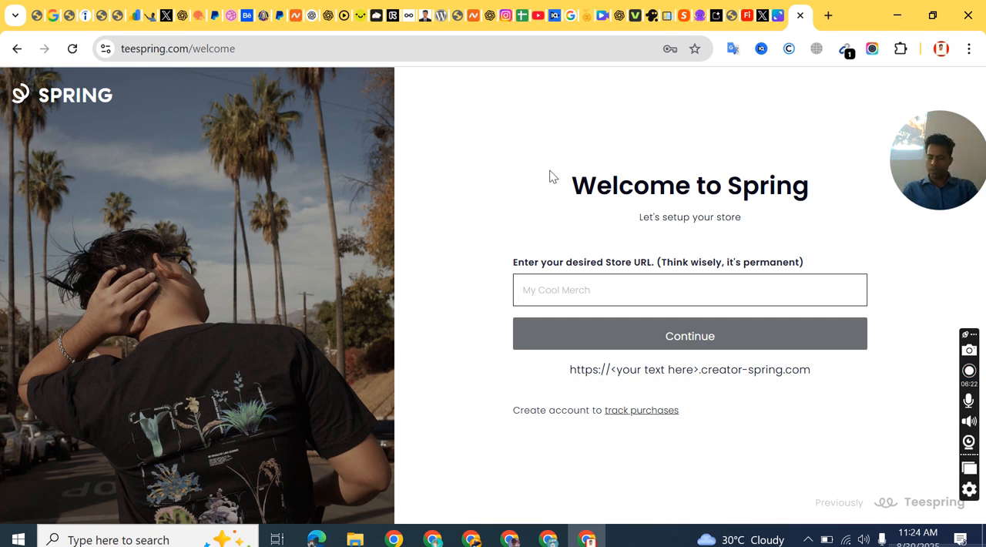
Step: Enter the seller's first name followed by "bd fashion", separated by spaces, as the store URL and continue
type("Rio")
type("z")
type("bdf")
type("ashion")
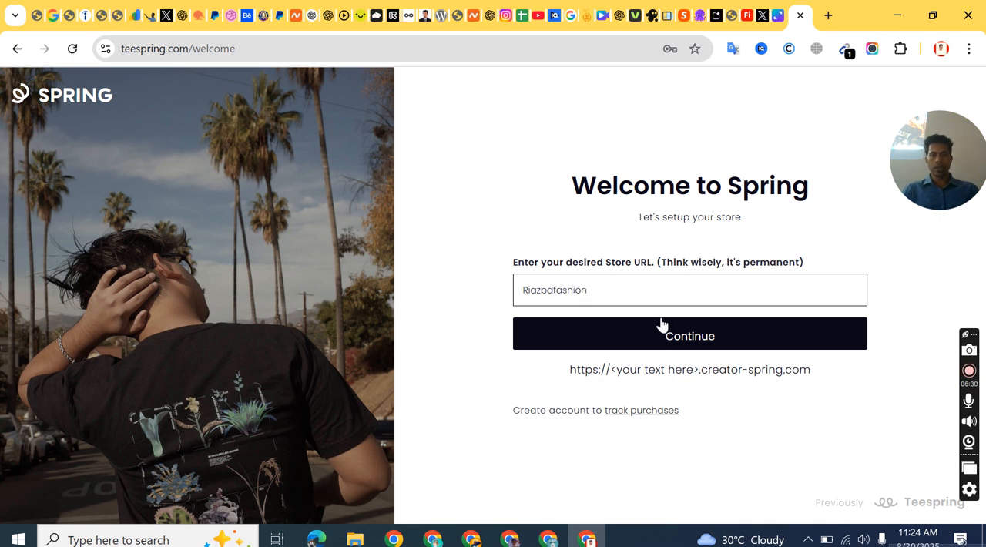
left_click(554, 291)
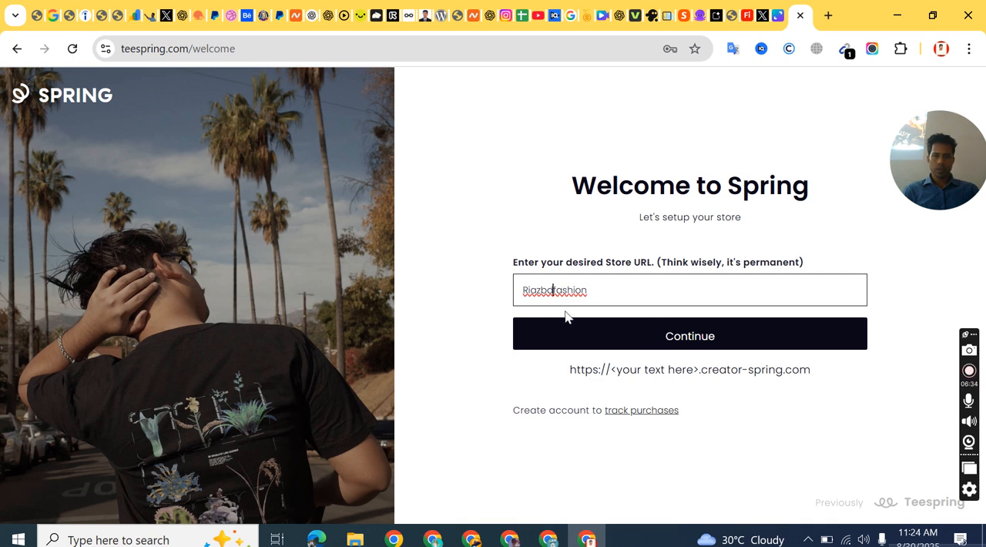
left_click(541, 289)
left_click(625, 300)
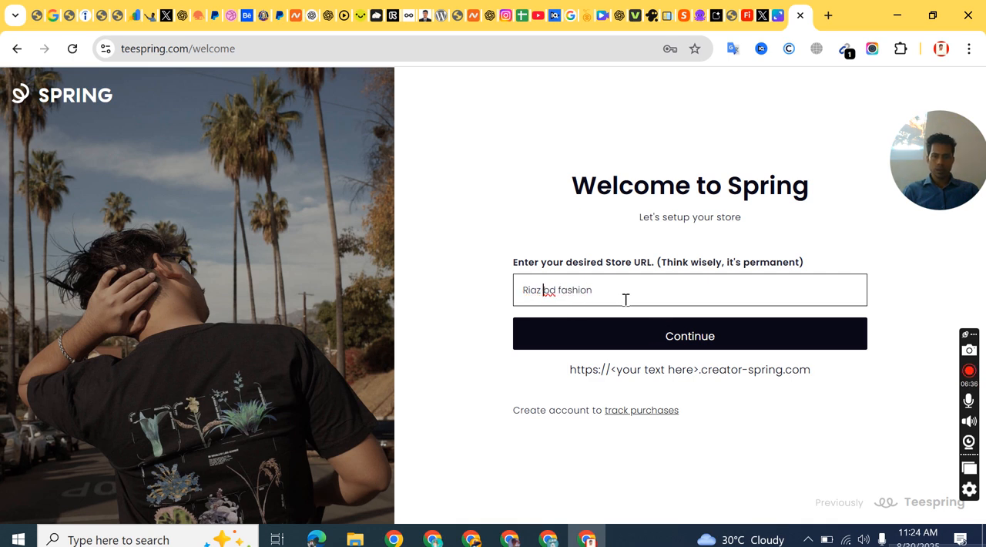
left_click(928, 286)
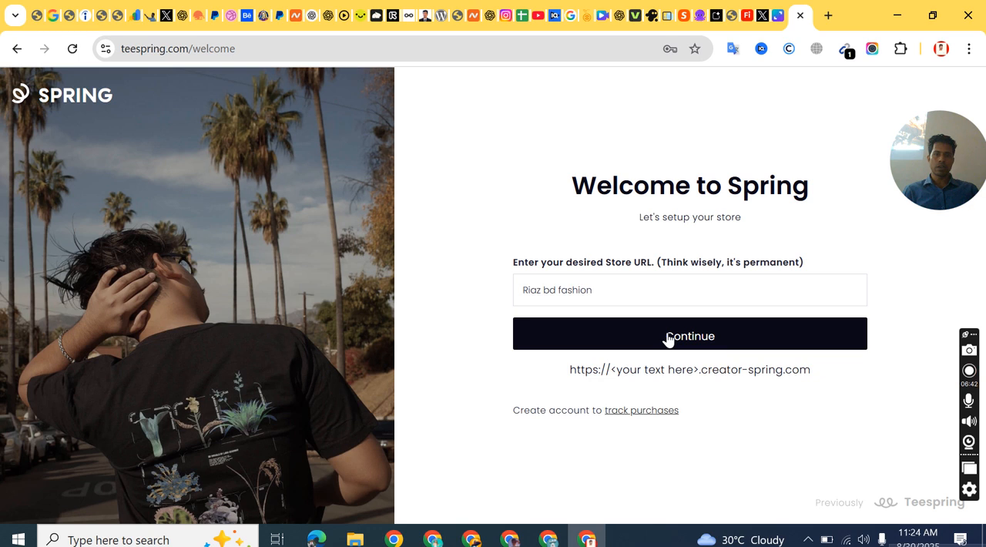
left_click(667, 339)
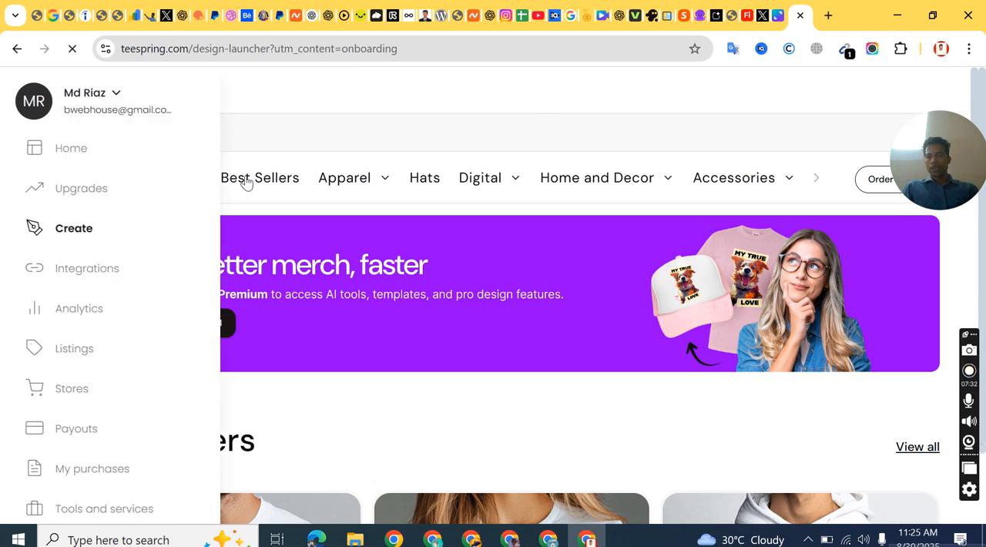
Step: Dismiss the cookie notice on the product creation page and open the account's Payouts page
mouse_move(31, 262)
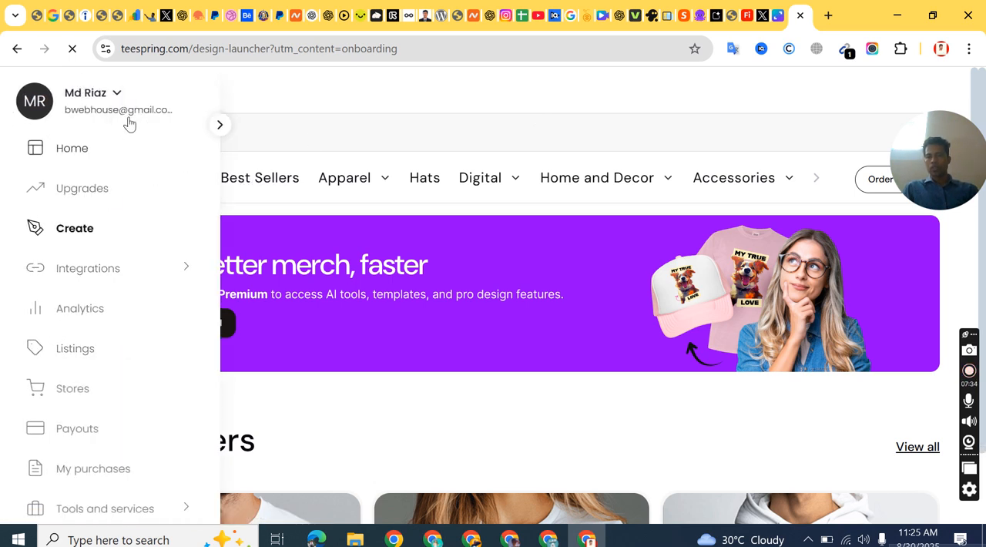
scroll(77, 375, "down", 1)
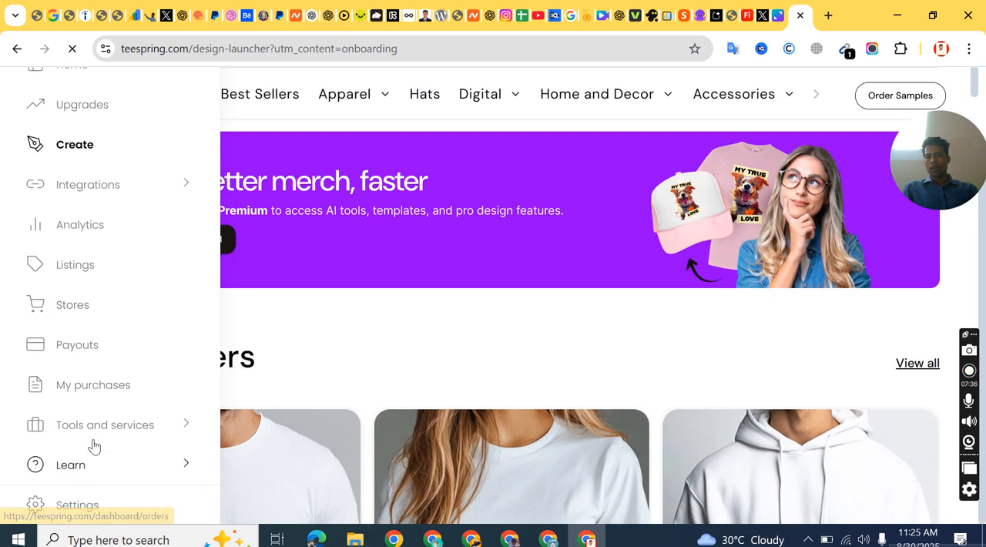
scroll(93, 324, "up", 1)
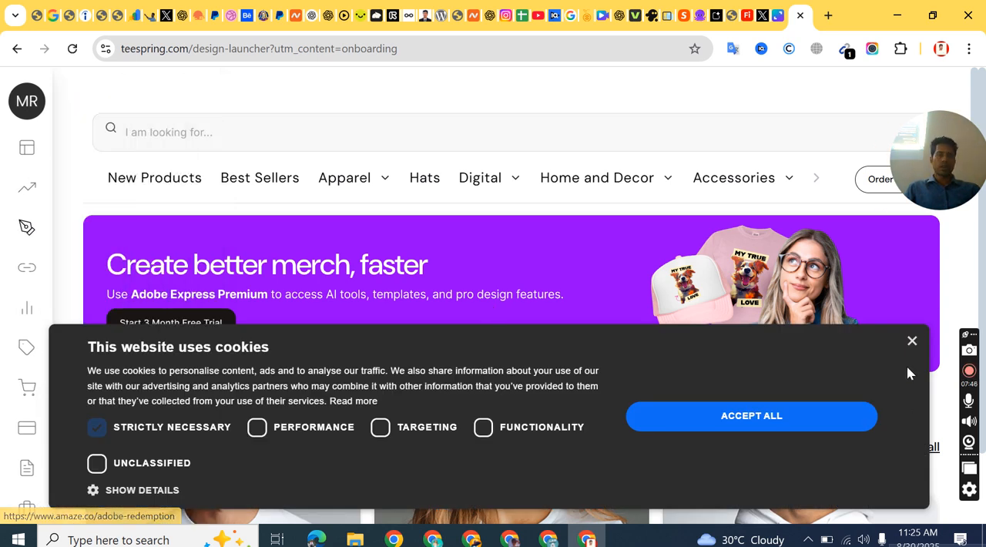
left_click(912, 342)
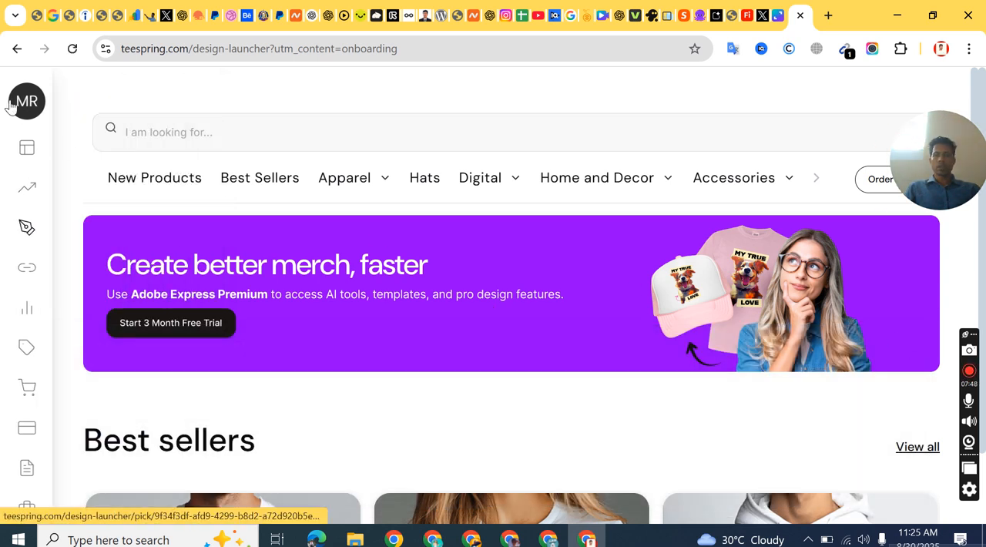
mouse_move(75, 206)
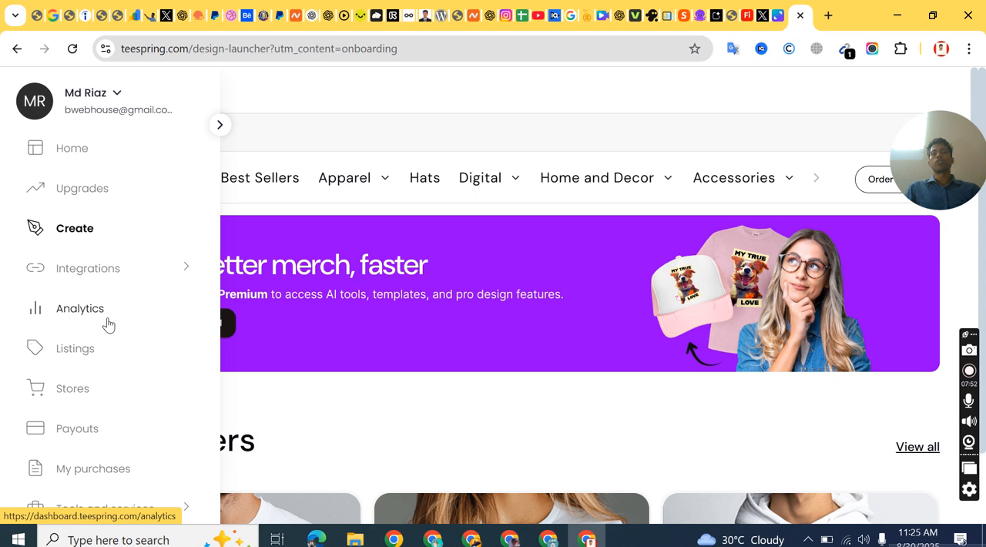
scroll(106, 304, "down", 1)
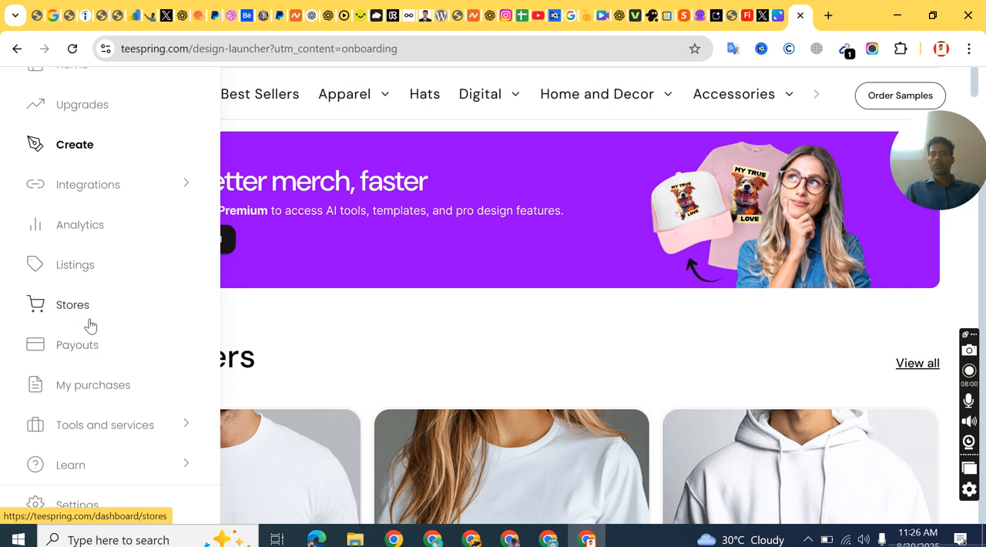
left_click(77, 349)
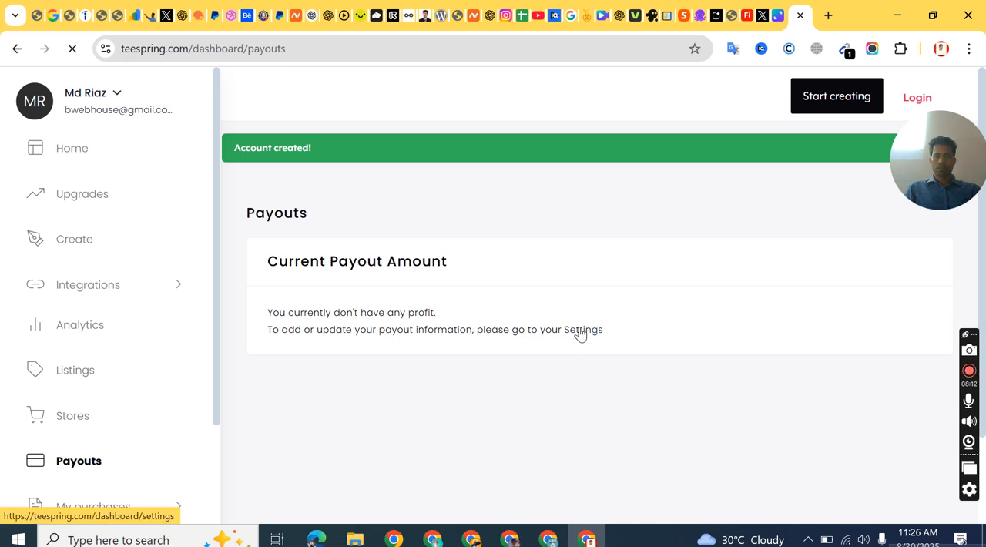
Step: Open the account settings from the payout information and clear the cookie notice there
left_click(580, 333)
scroll(385, 264, "down", 3)
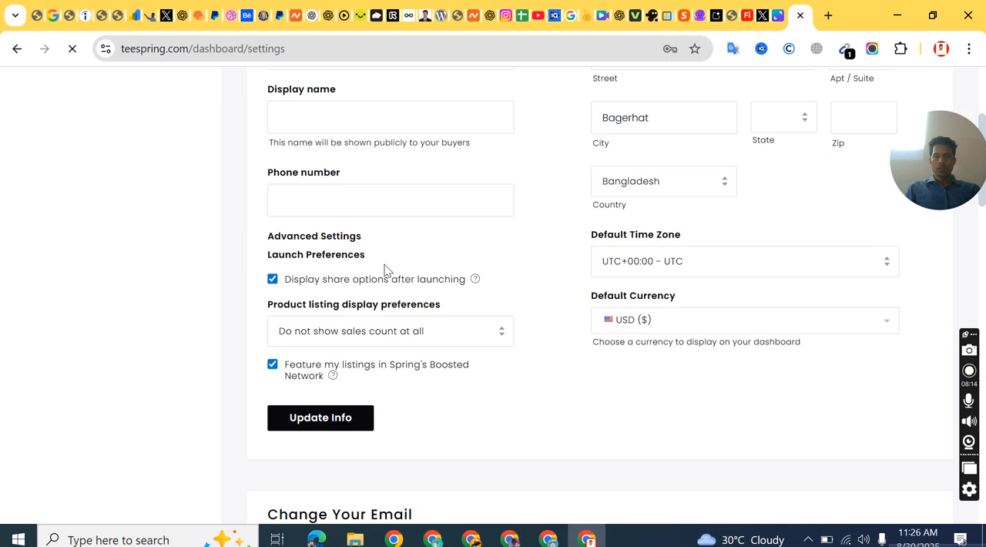
scroll(384, 264, "down", 4)
scroll(384, 264, "up", 5)
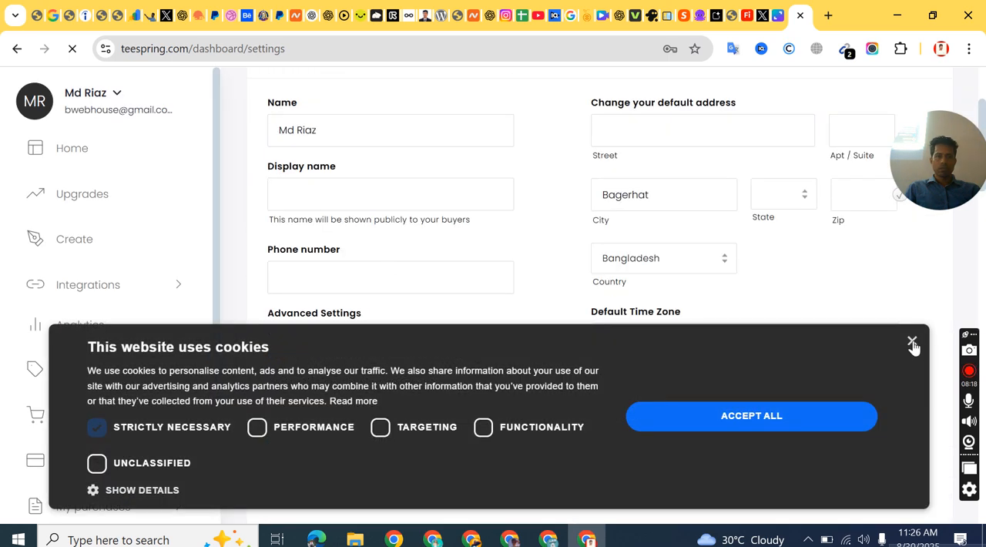
left_click(686, 412)
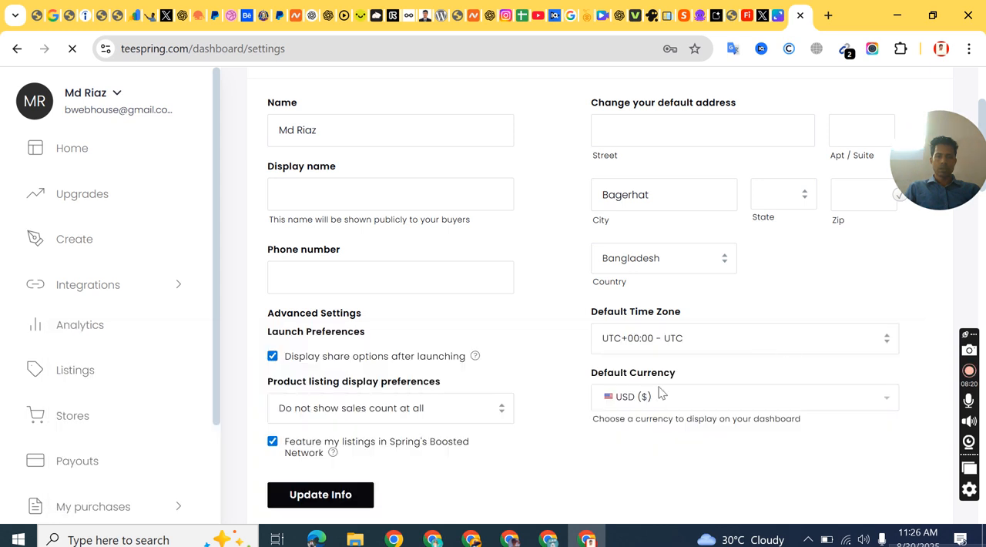
Step: Examine the default currency choices and the email, password, PayPal, Payoneer and two-factor sections of the account settings
left_click(652, 400)
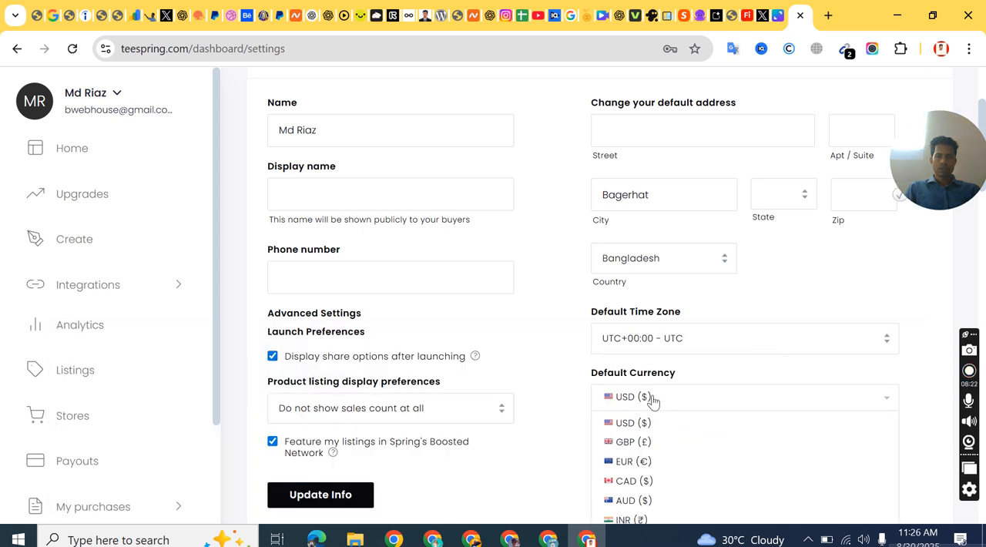
left_click(652, 399)
scroll(579, 353, "down", 7)
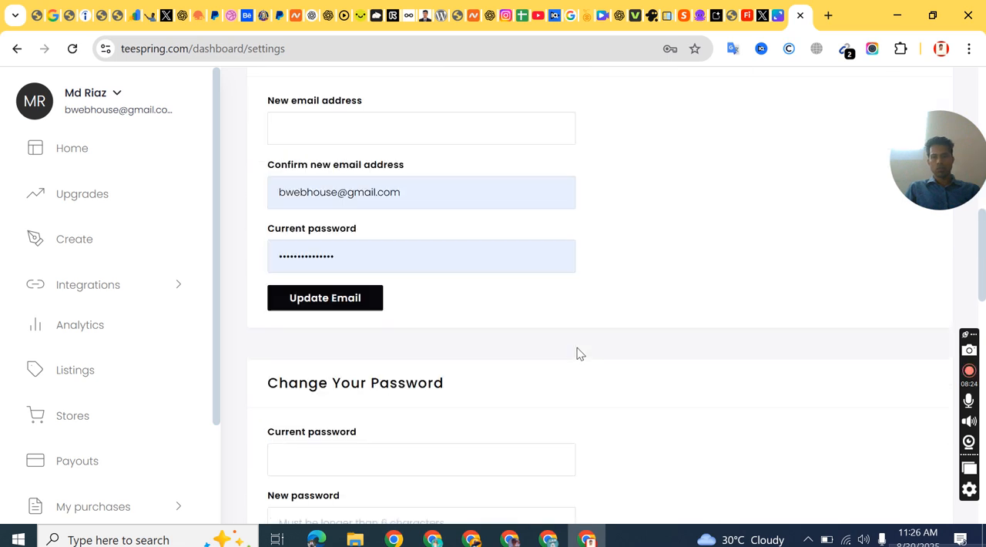
scroll(579, 353, "down", 10)
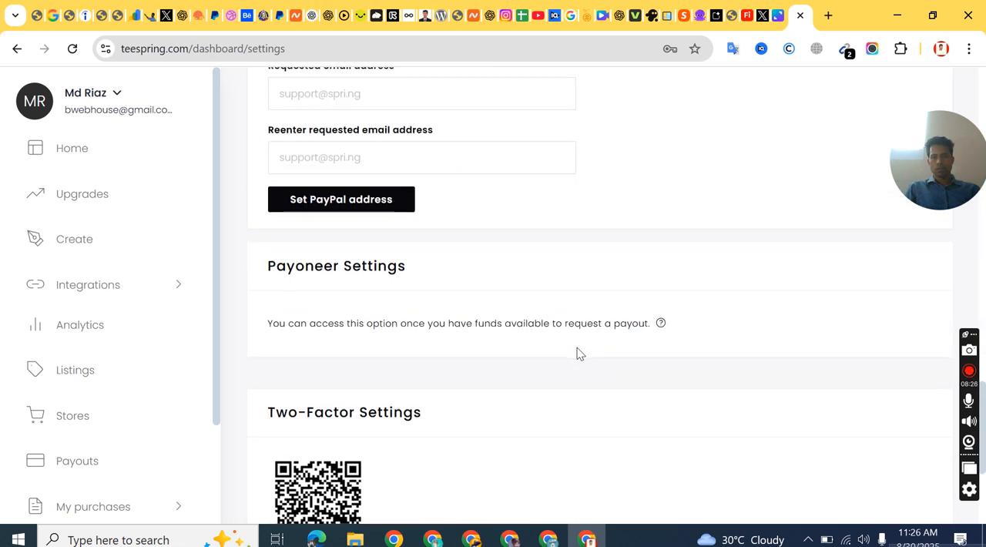
scroll(580, 352, "down", 1)
triple_click(408, 198)
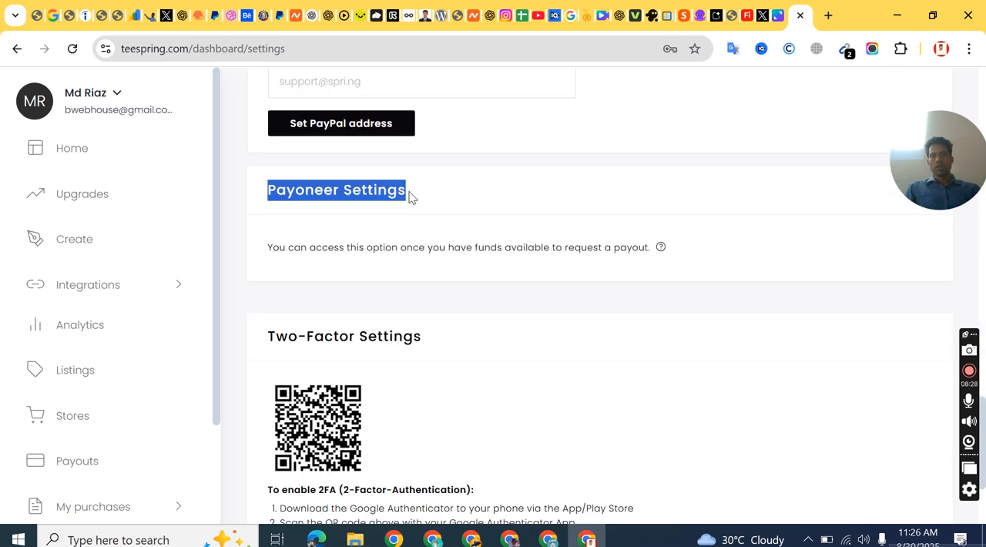
left_click(475, 205)
scroll(406, 362, "down", 2)
scroll(398, 350, "up", 3)
scroll(398, 350, "up", 4)
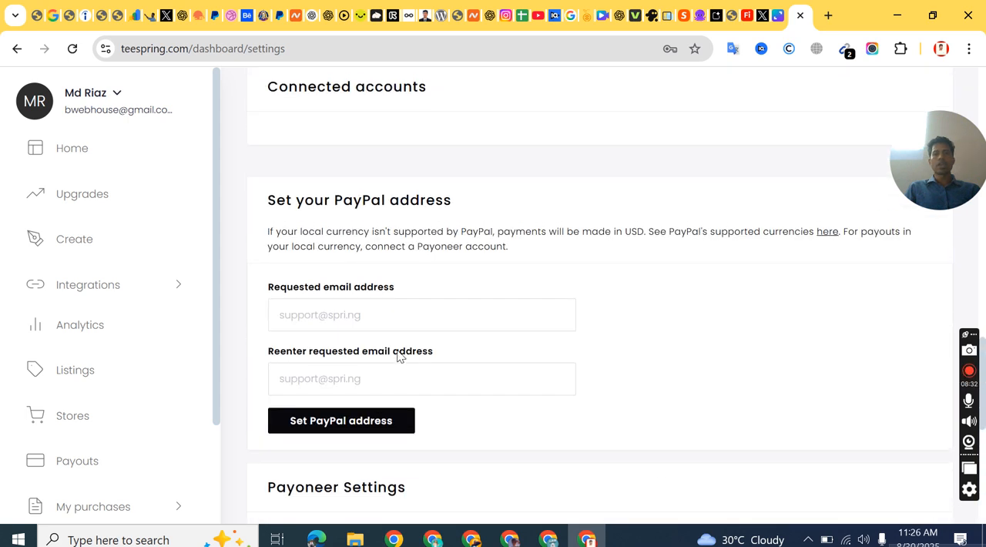
scroll(400, 287, "down", 5)
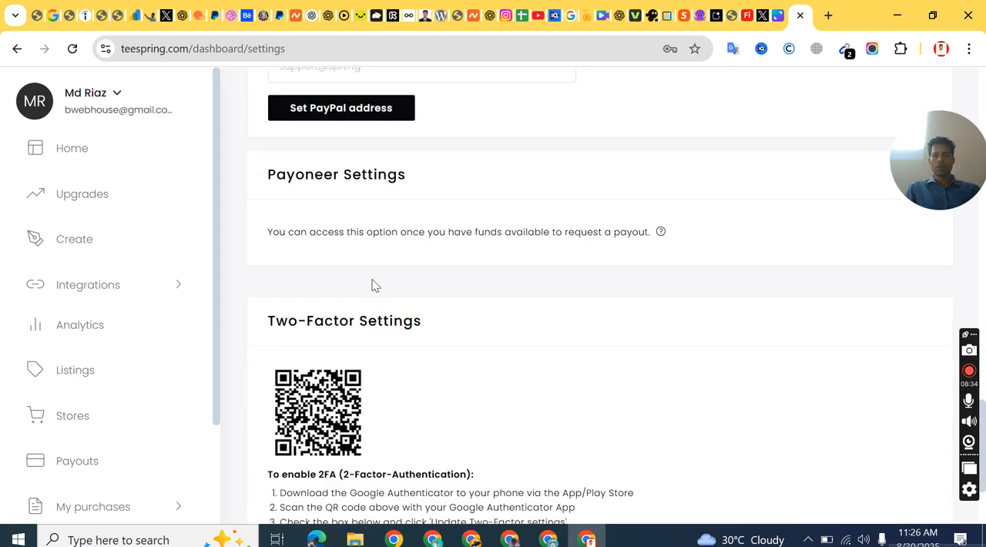
scroll(329, 392, "down", 2)
scroll(322, 203, "up", 8)
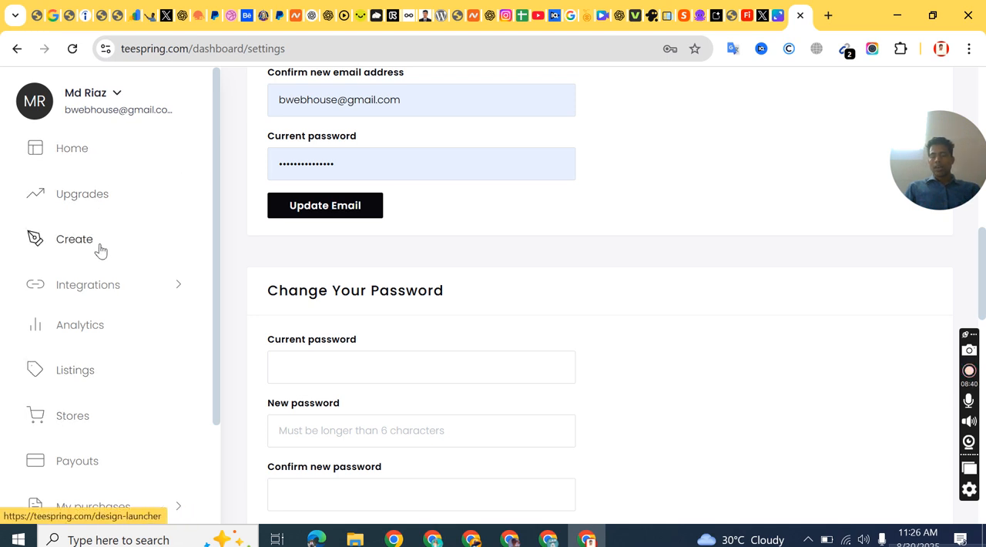
Step: Open the Stores page of the seller account
scroll(99, 249, "down", 1)
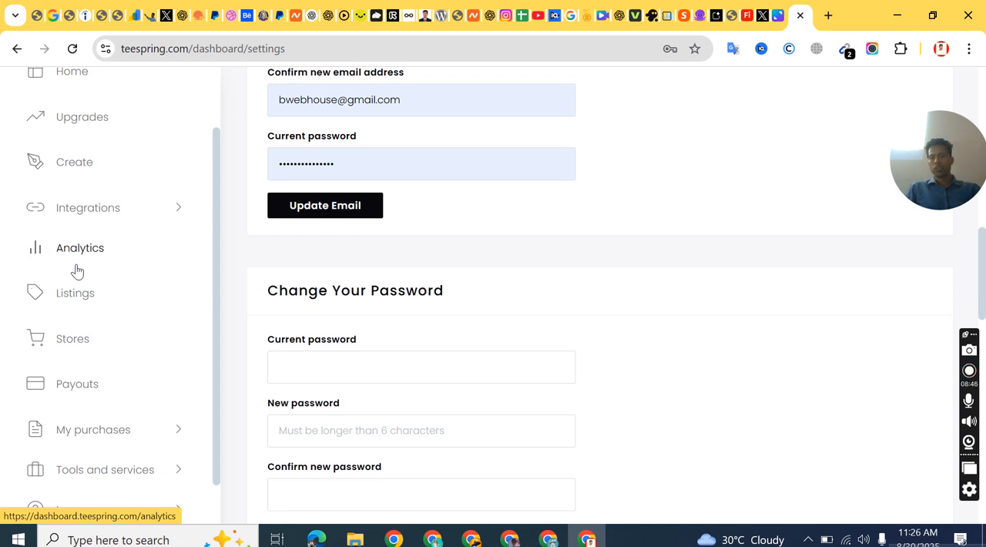
left_click(74, 348)
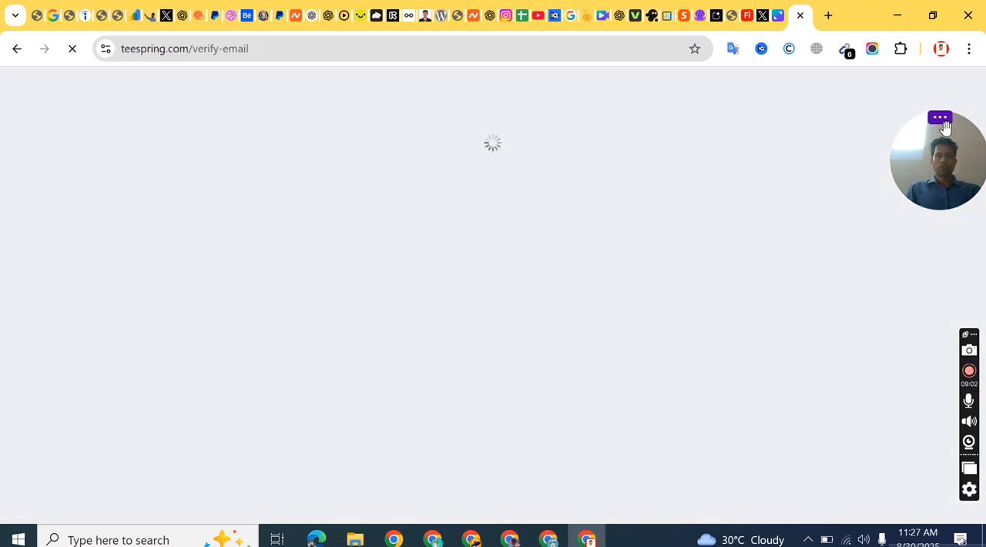
left_click(945, 130)
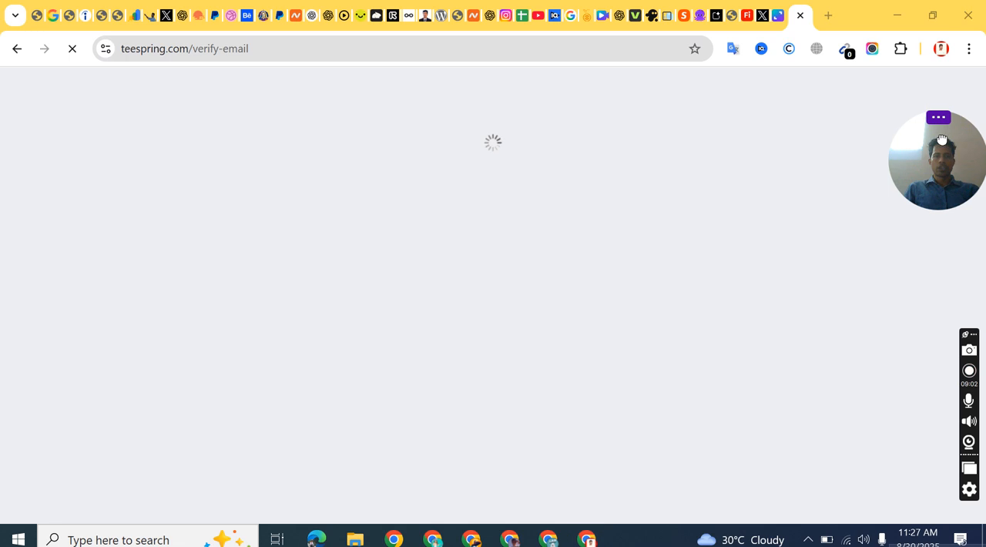
left_click_drag(946, 131, 945, 426)
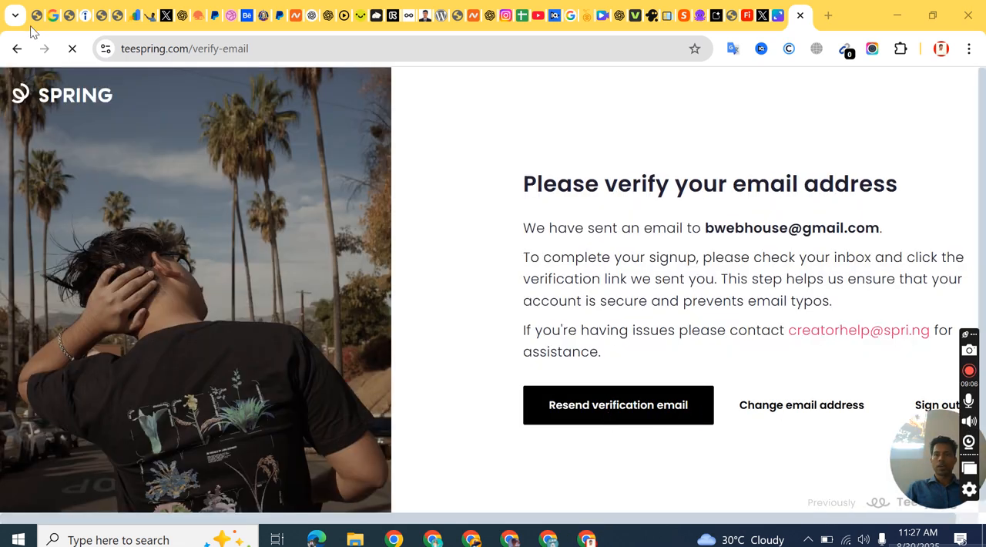
Step: Search Google for "gmail" in a new browser tab and open the Gmail inbox from the results
left_click(826, 14)
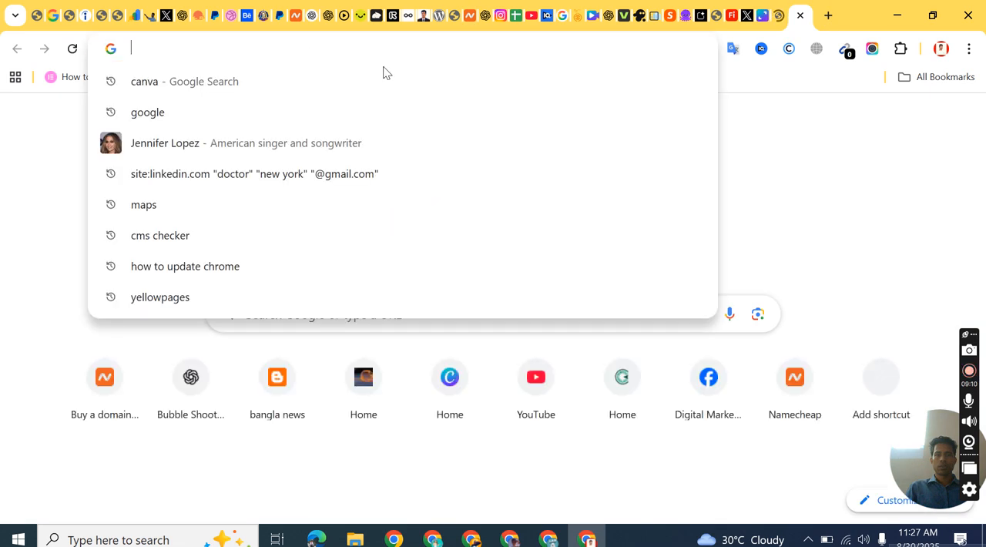
left_click(842, 142)
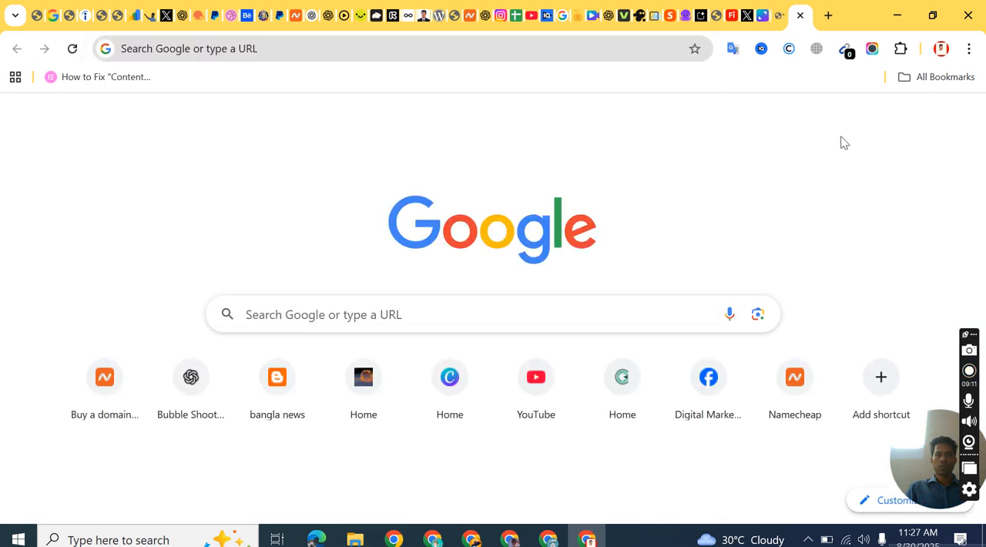
left_click(288, 47)
type("gmail")
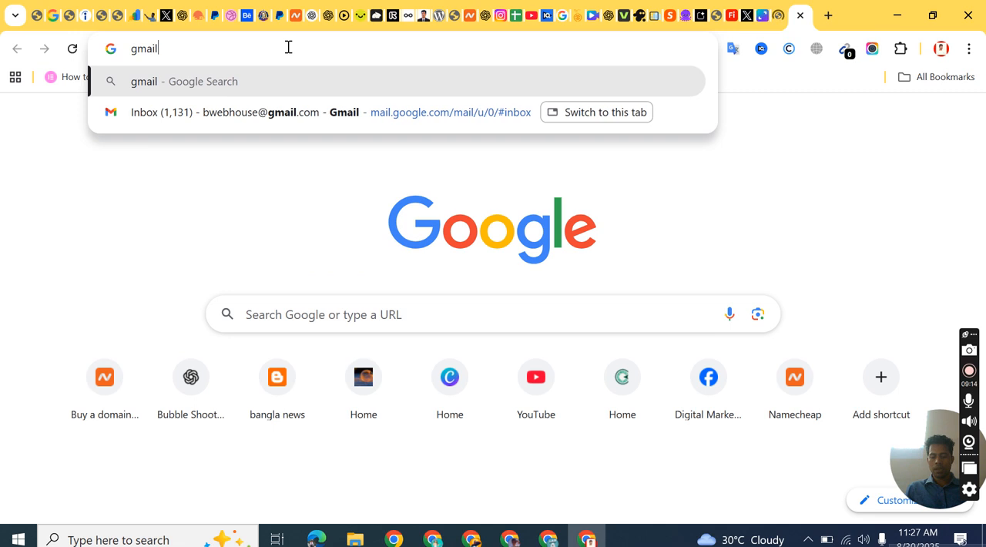
key("Return")
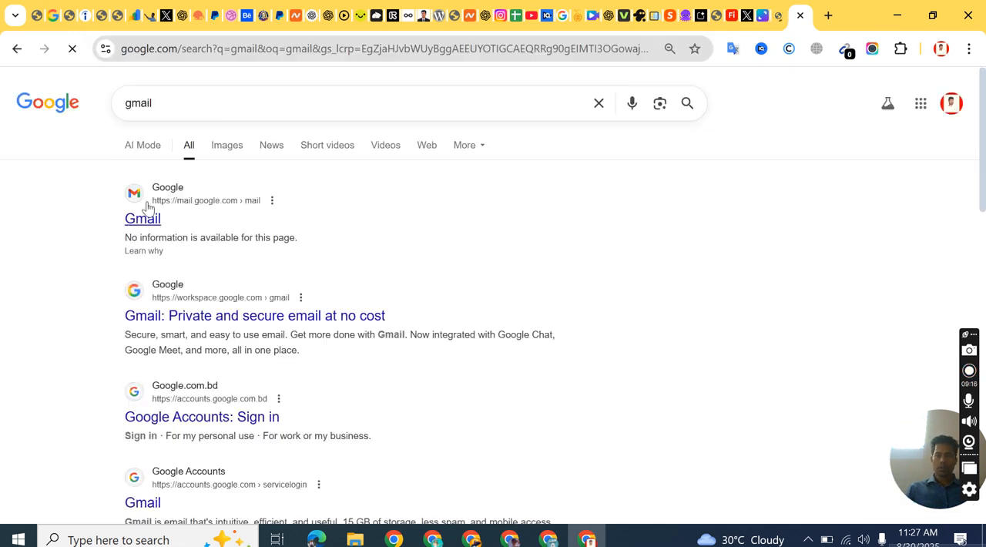
left_click(164, 190)
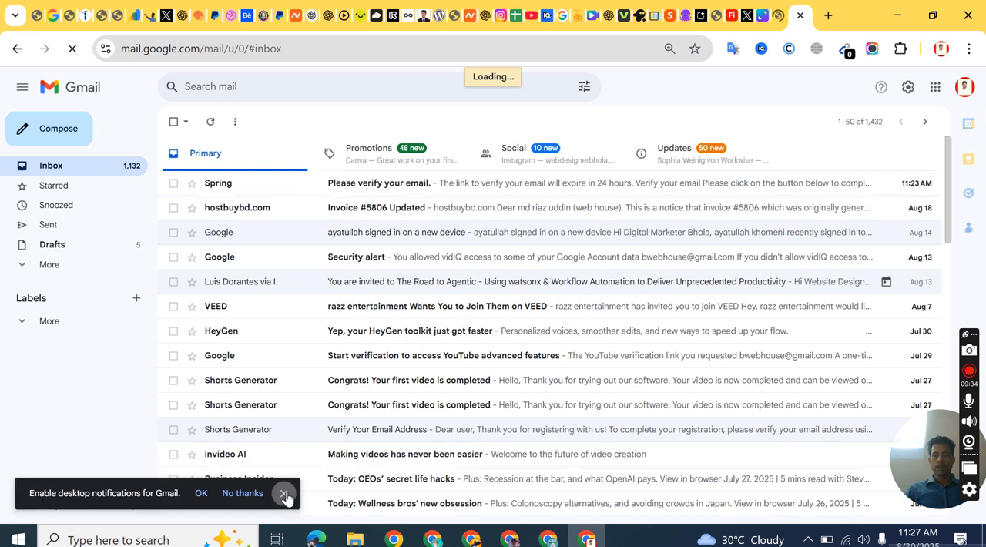
Step: Open Spring's "Please verify your email." message and follow its email verification link
left_click(373, 185)
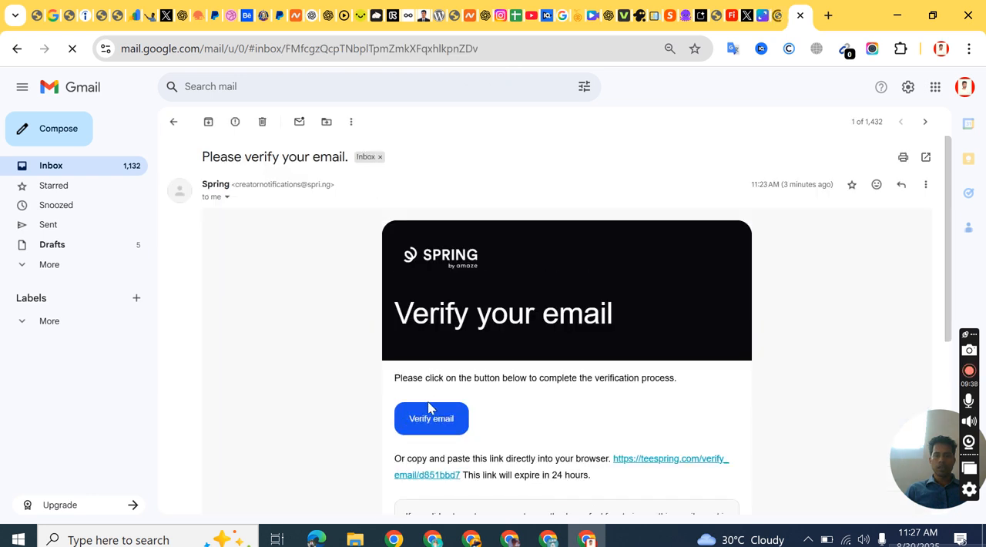
left_click(431, 426)
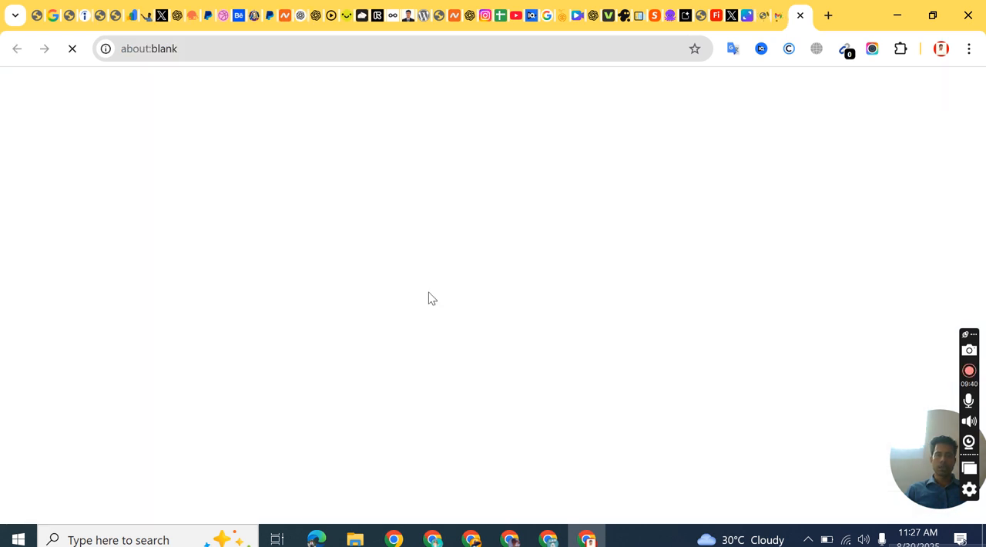
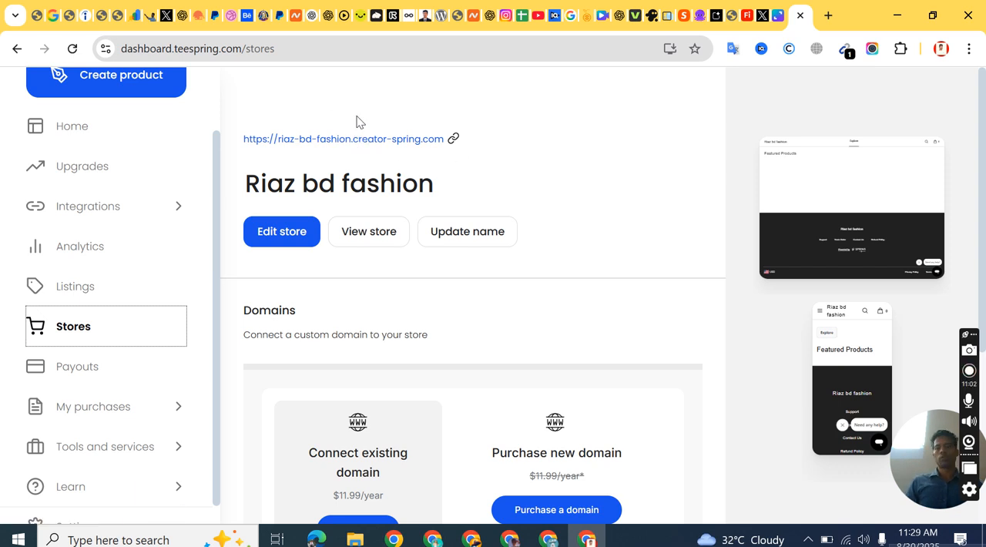
Step: Examine the store's desktop and mobile previews and the custom domain options on the Stores page
left_click(280, 240)
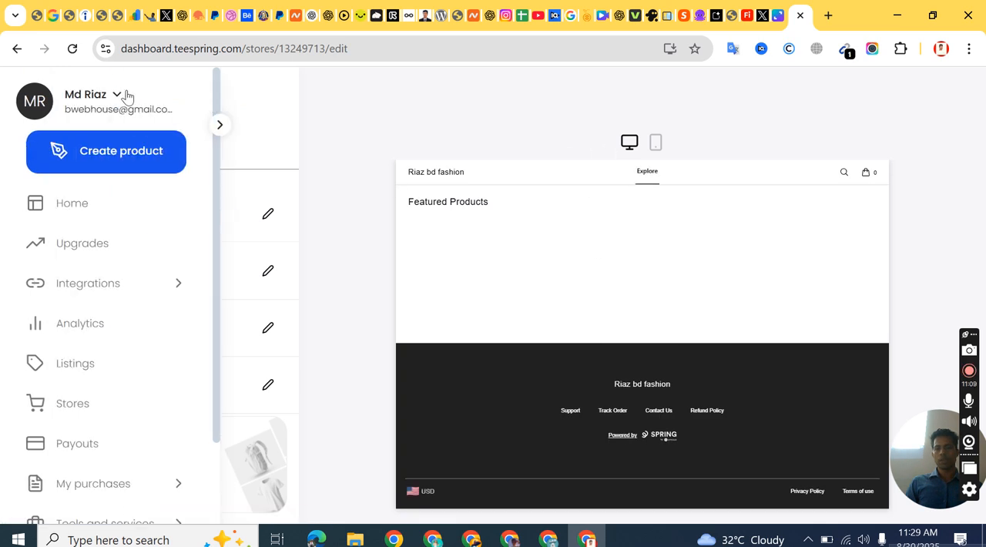
left_click(91, 93)
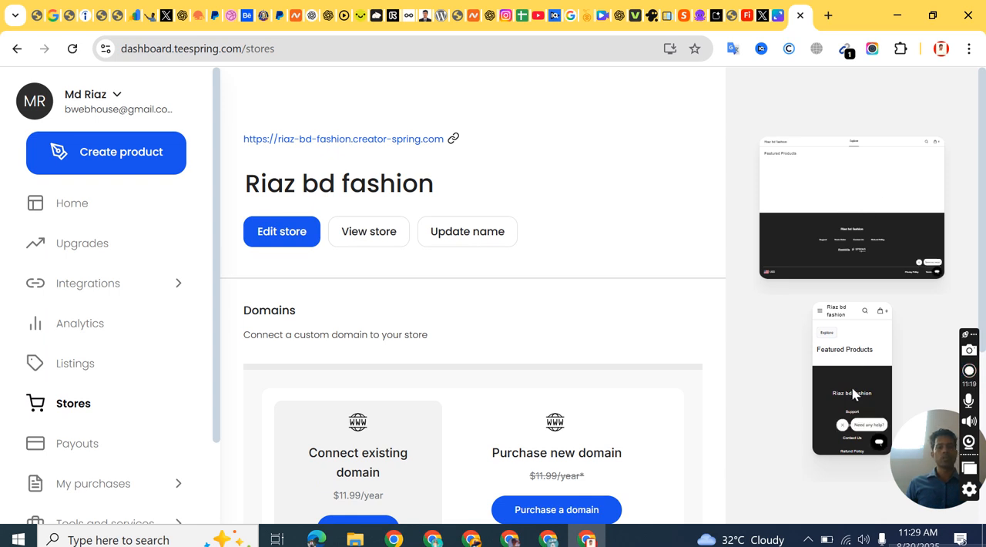
scroll(852, 375, "down", 2)
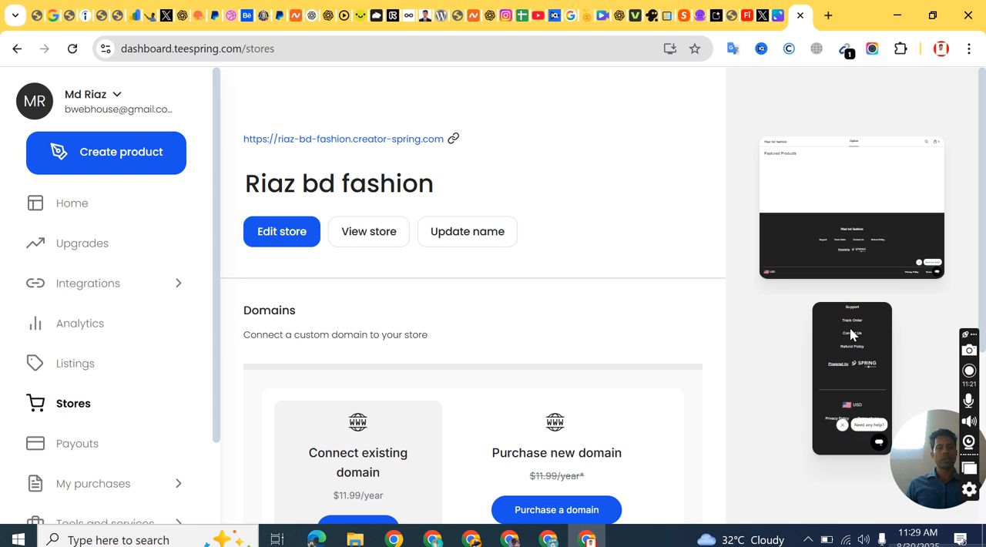
scroll(847, 350, "up", 3)
scroll(845, 351, "down", 3)
scroll(845, 351, "up", 3)
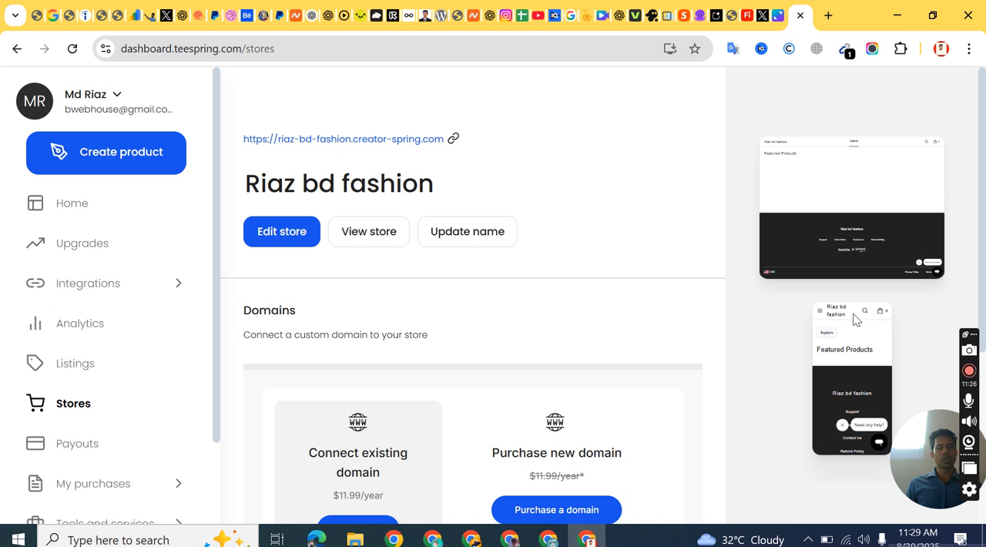
scroll(855, 346, "down", 4)
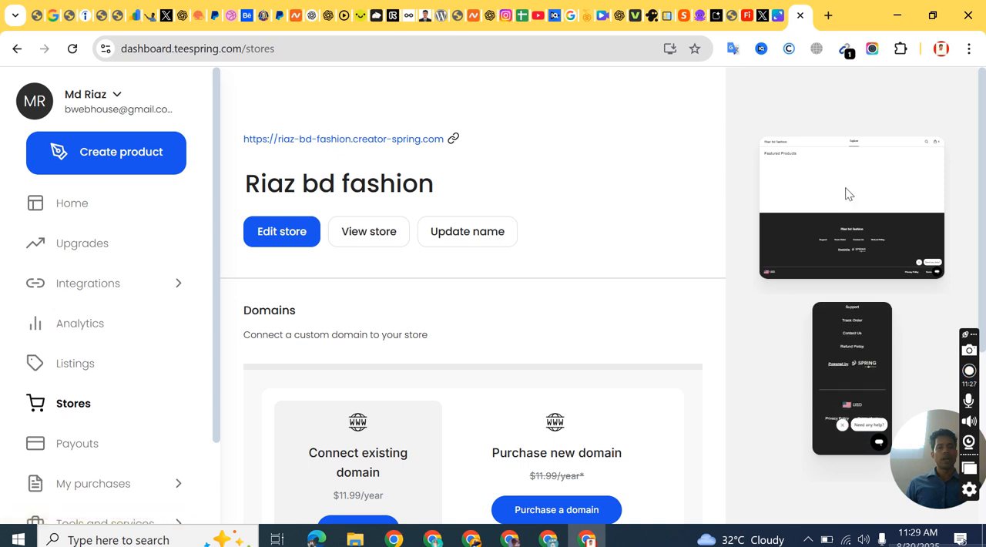
scroll(847, 201, "down", 2)
scroll(847, 201, "up", 2)
scroll(593, 208, "down", 1)
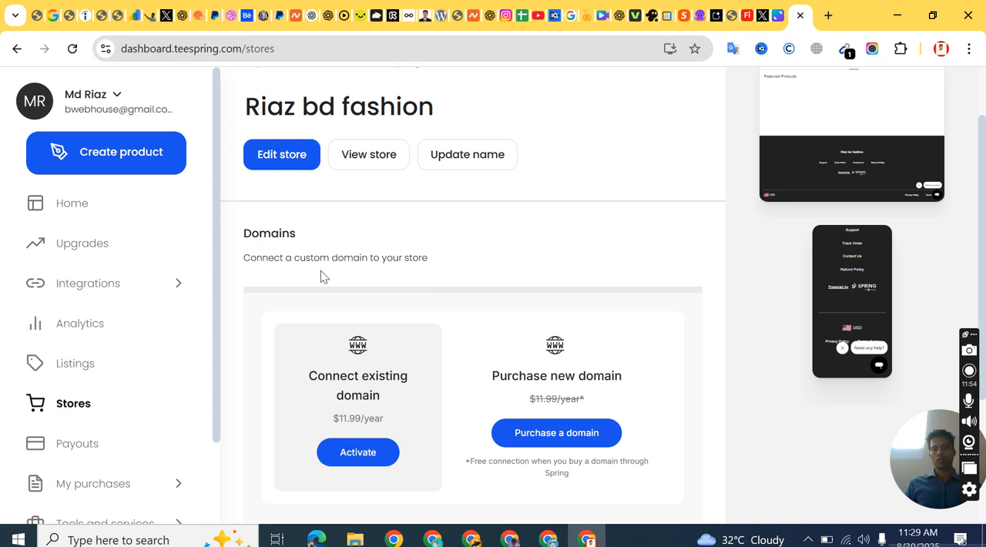
Step: View the public storefront in its own tab and return to the dashboard's Stores page
scroll(322, 275, "up", 1)
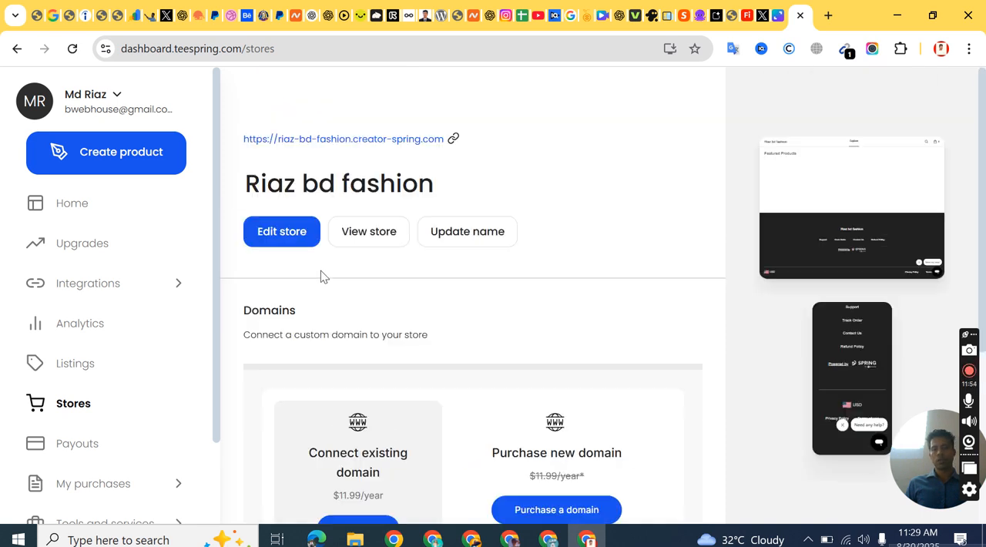
left_click(371, 234)
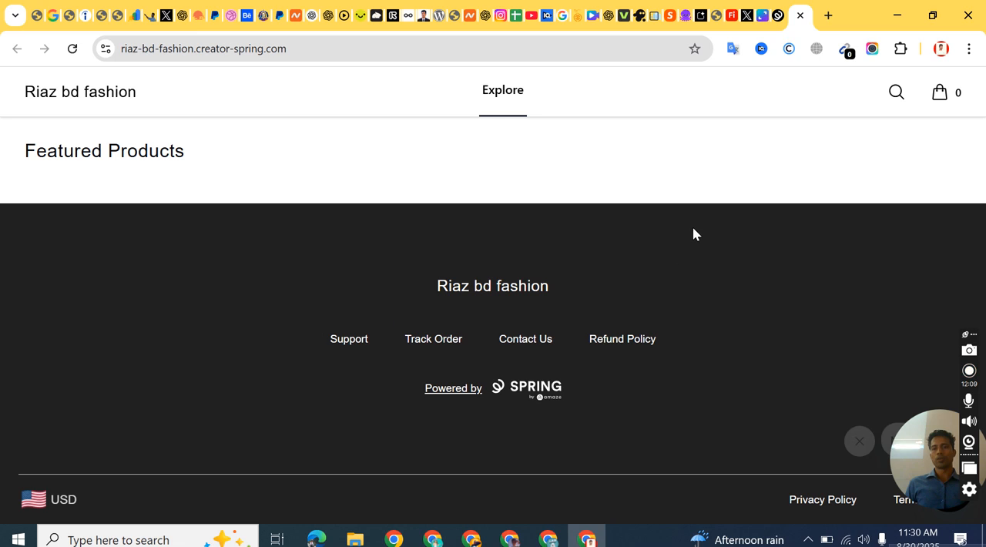
left_click(775, 22)
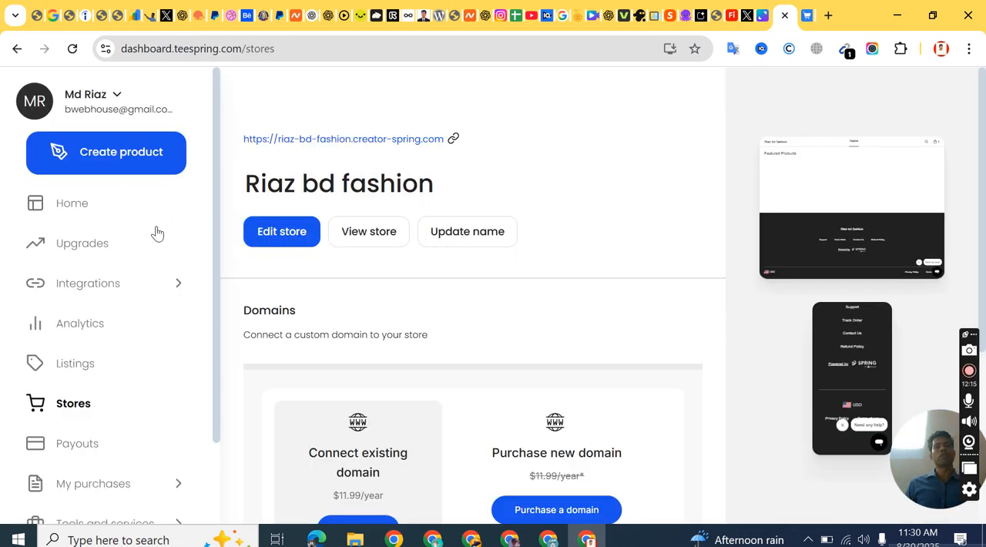
Step: Edit the store's navigation bar and upload images (2).jfif from the Desktop folder as its logo
left_click(279, 240)
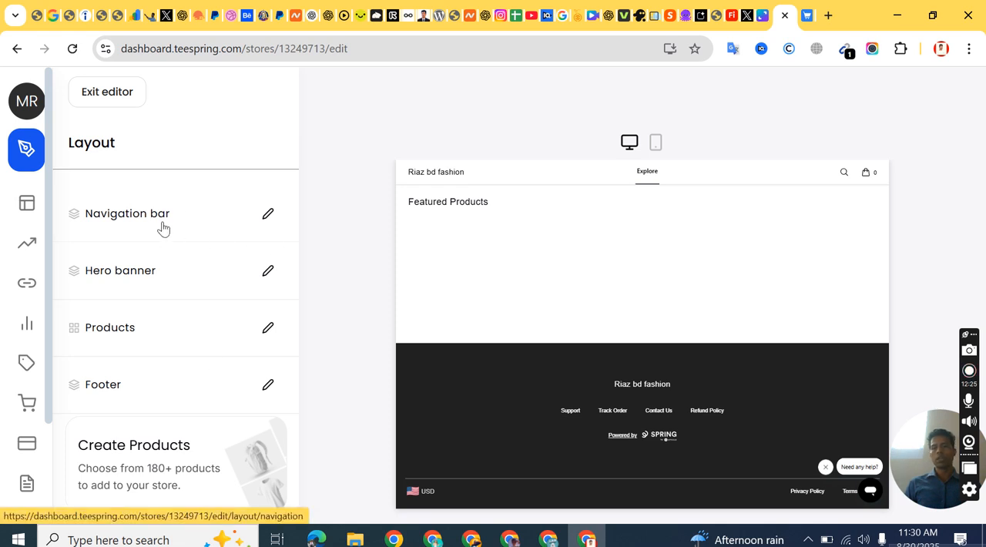
left_click(267, 216)
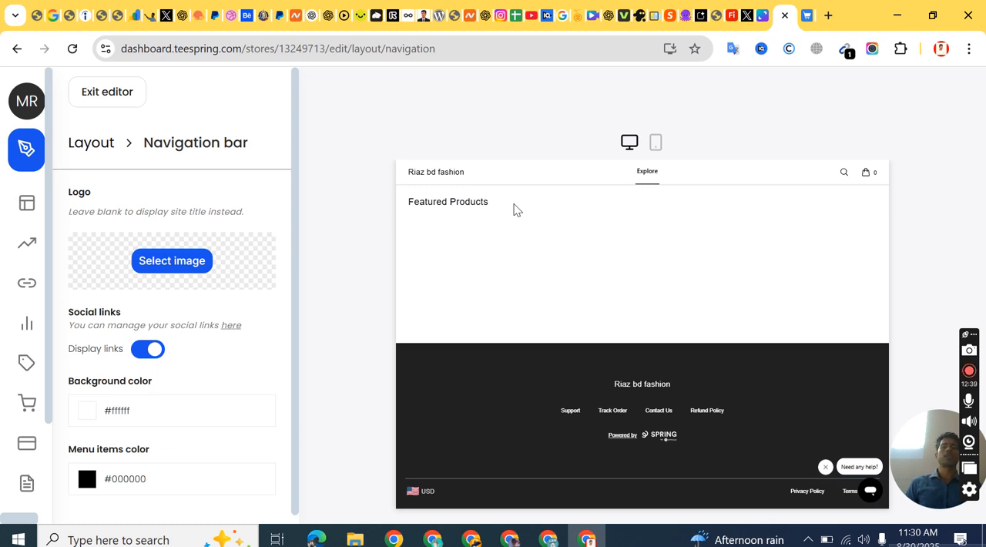
left_click(168, 267)
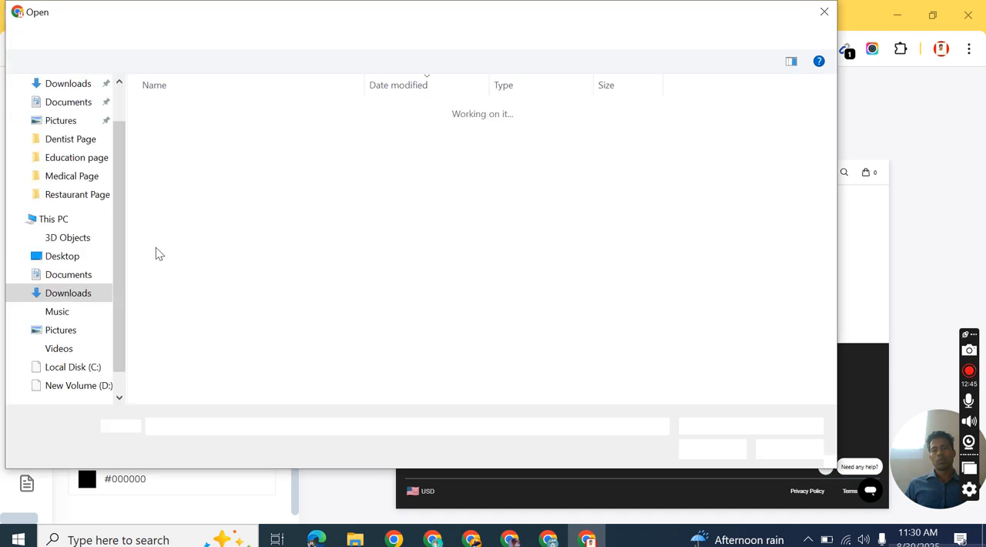
left_click(86, 256)
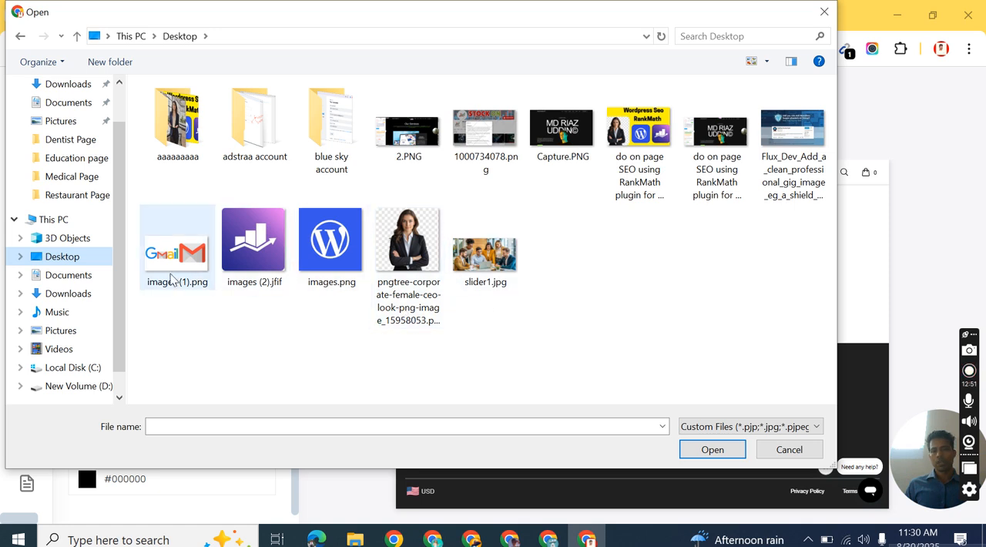
left_click(335, 245)
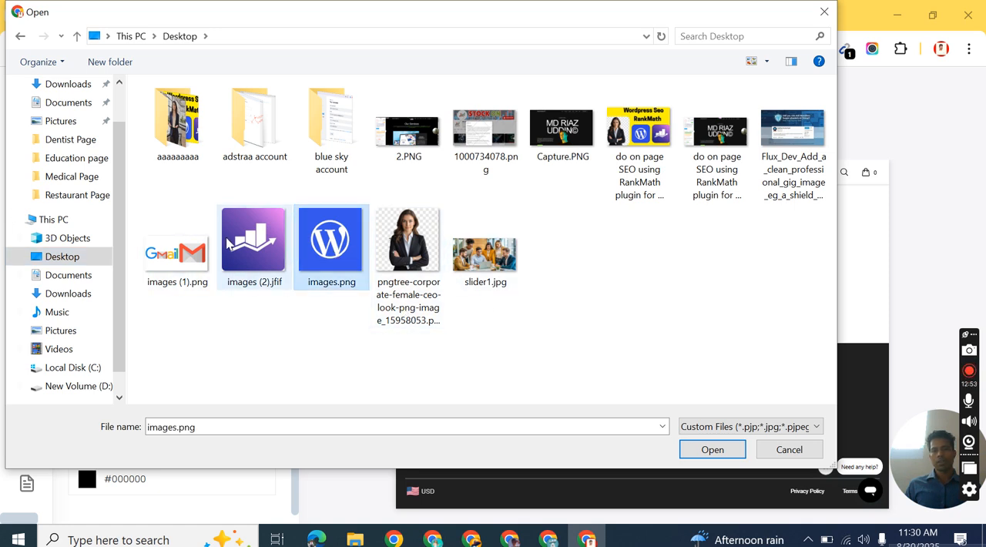
left_click(254, 244)
left_click(712, 451)
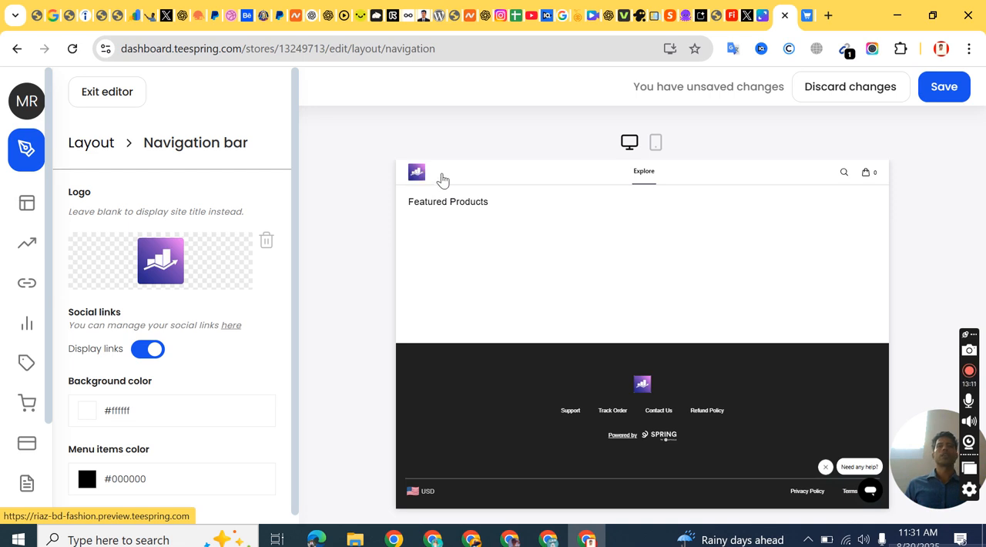
Step: Set the navigation bar's background color to #ff5f5f
scroll(177, 312, "down", 1)
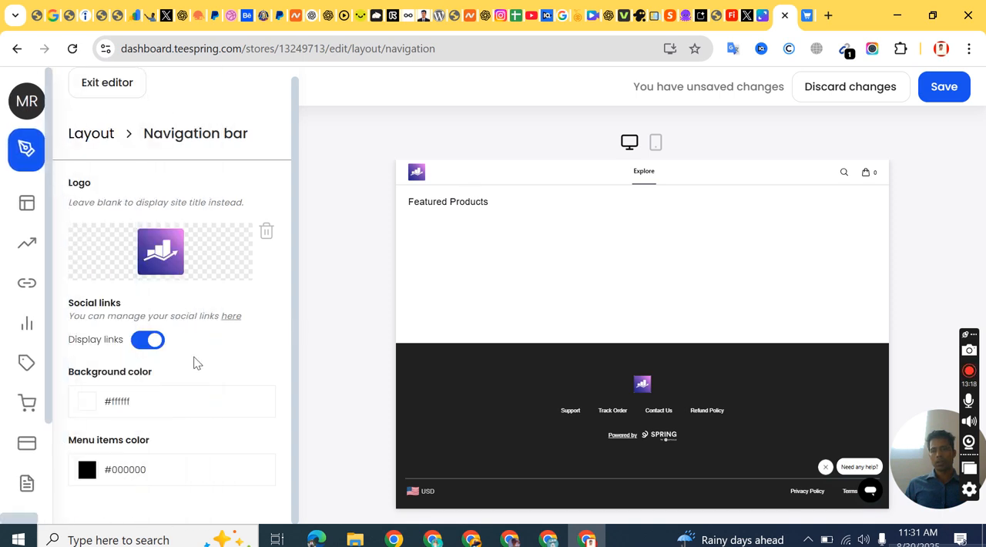
left_click(81, 402)
left_click_drag(154, 445, 200, 419)
left_click(233, 347)
left_click(154, 344)
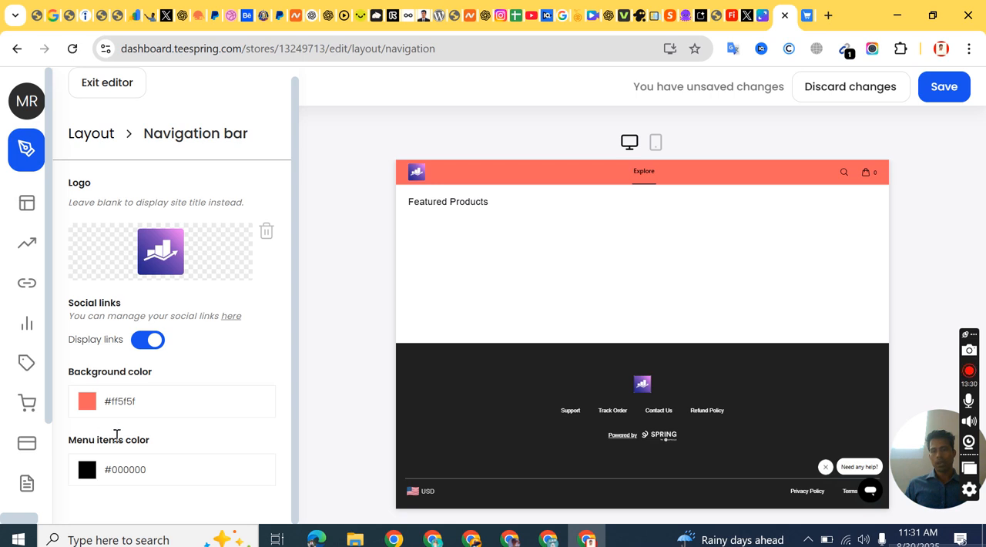
Step: Try blue #164dff as the navigation bar's menu items color and restore it to #000000
left_click(84, 469)
scroll(190, 465, "down", 2)
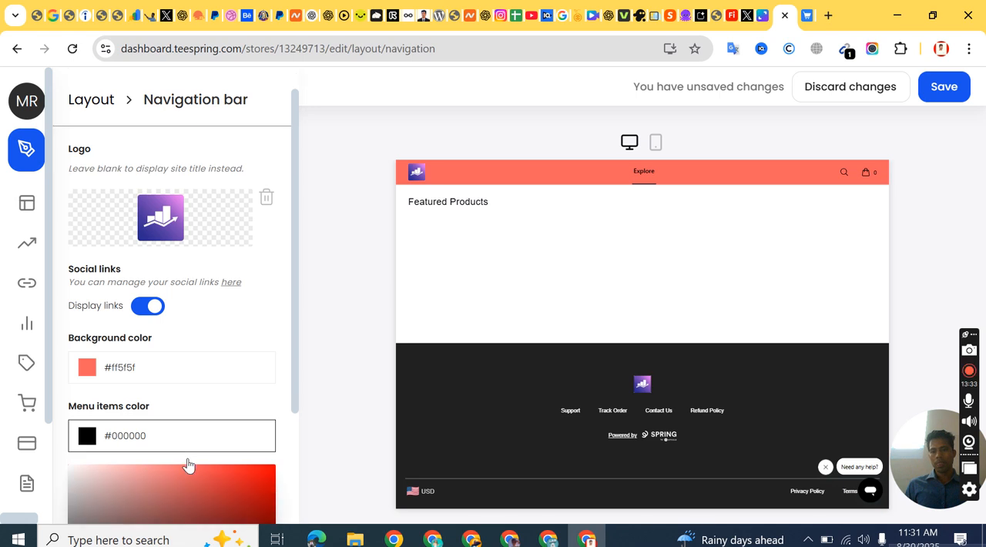
left_click_drag(208, 448, 257, 333)
left_click(204, 477)
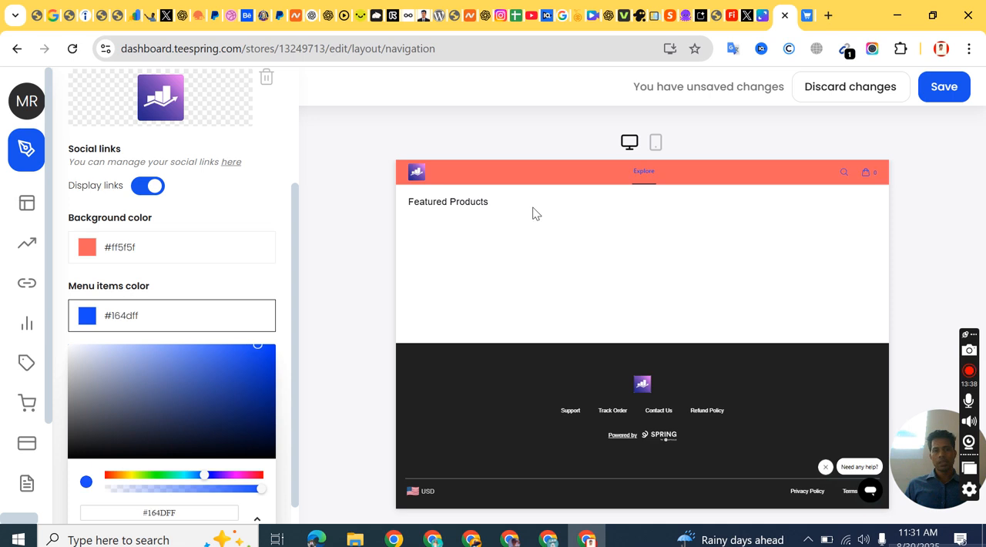
left_click(195, 439)
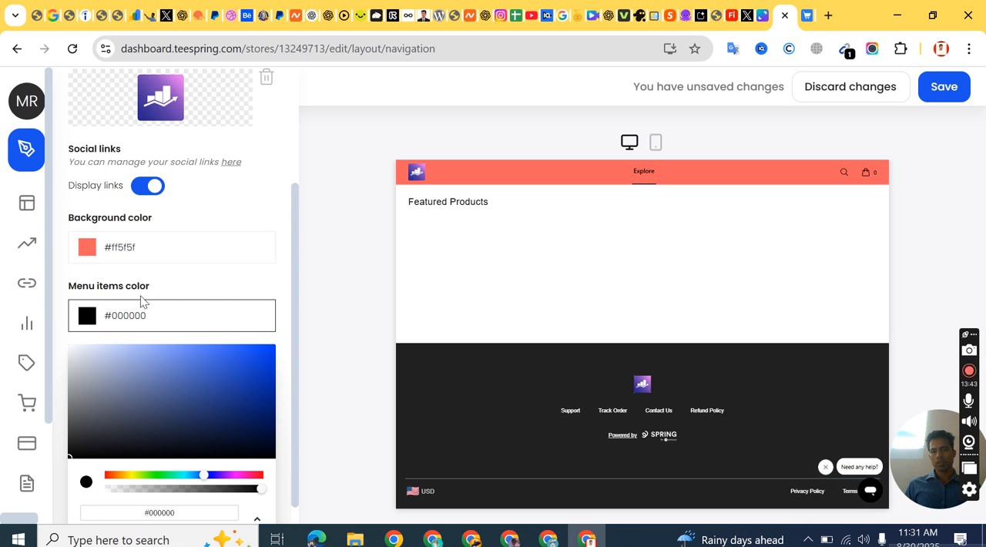
left_click(87, 315)
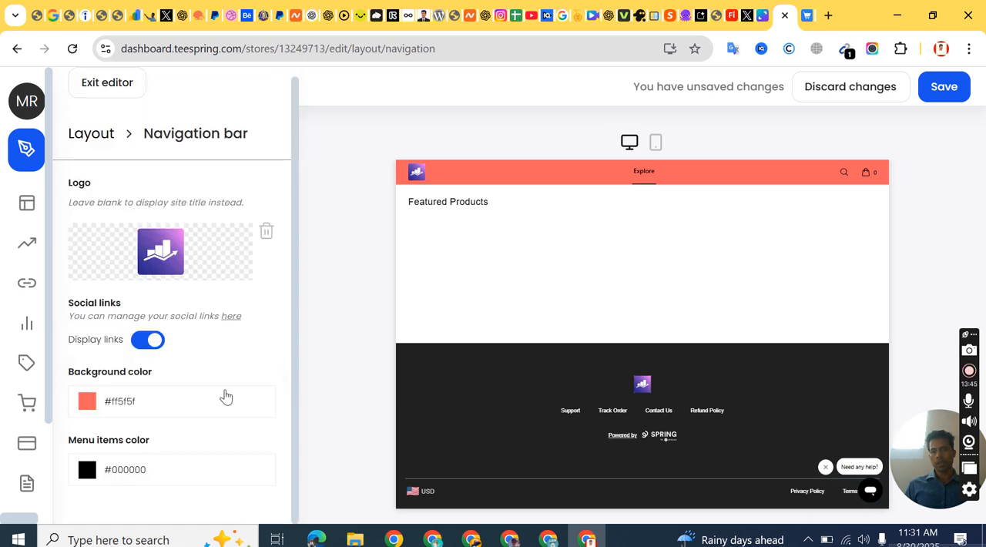
Step: Save the navigation bar changes and return to the store's layout sections
scroll(220, 394, "up", 1)
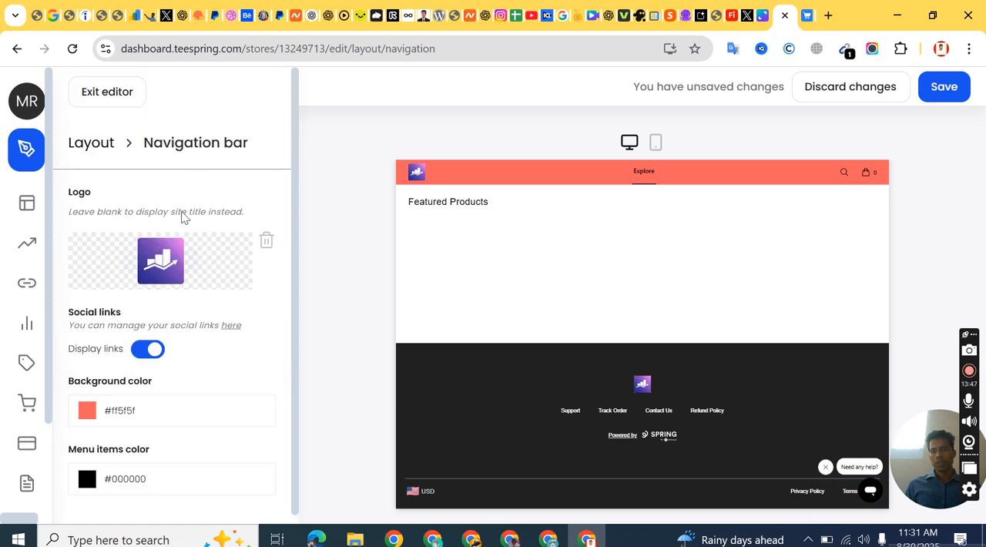
left_click(935, 94)
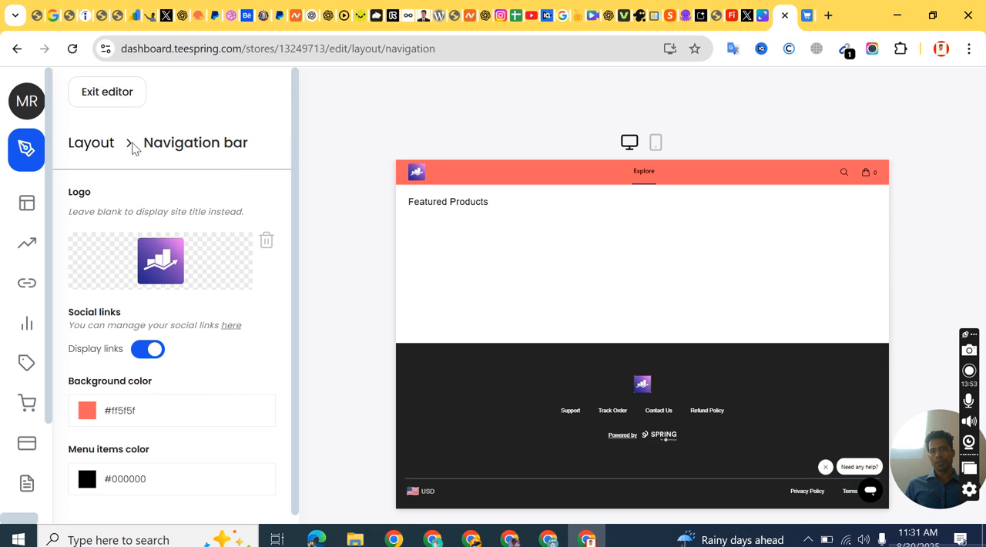
left_click(90, 149)
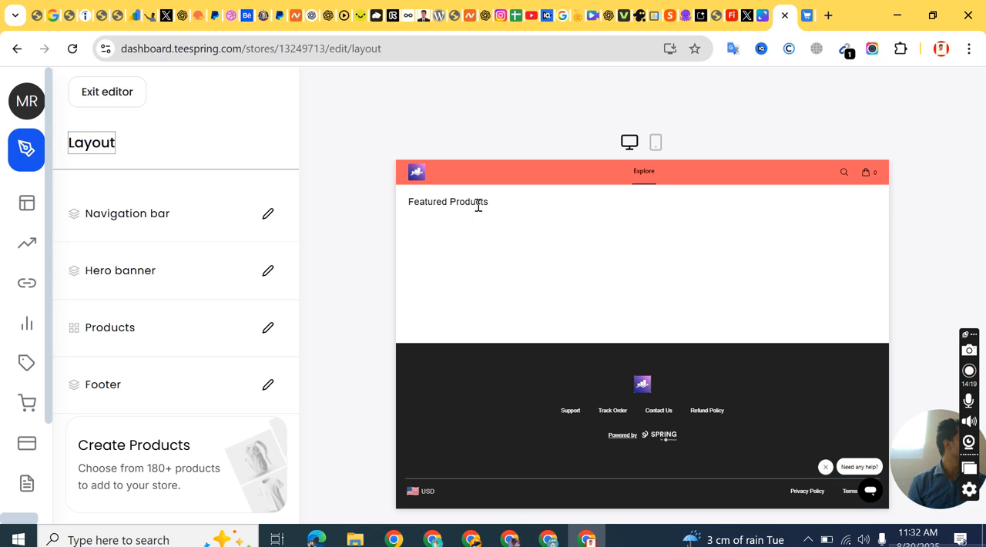
left_click(809, 17)
left_click(761, 19)
left_click_drag(175, 52, 593, 68)
key("BackSpace")
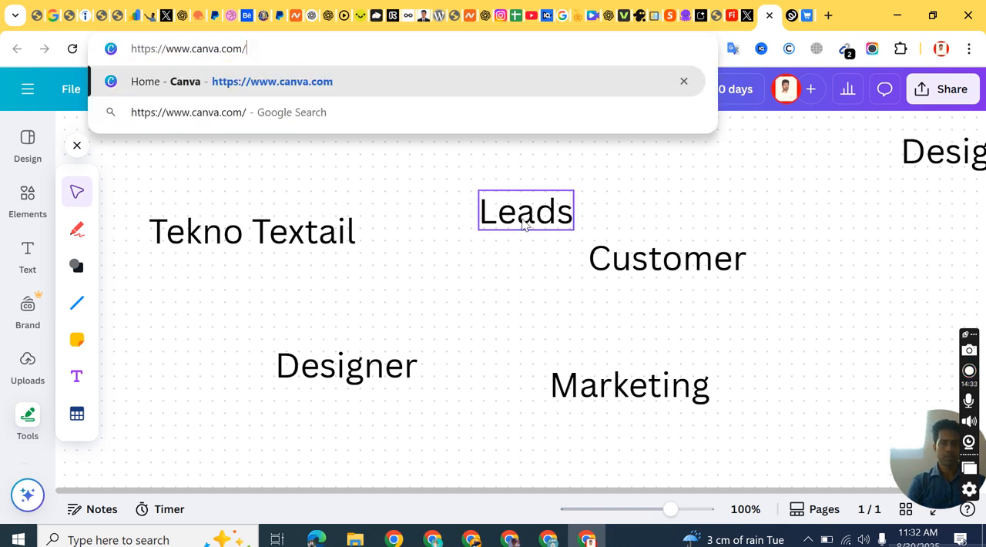
key("Return")
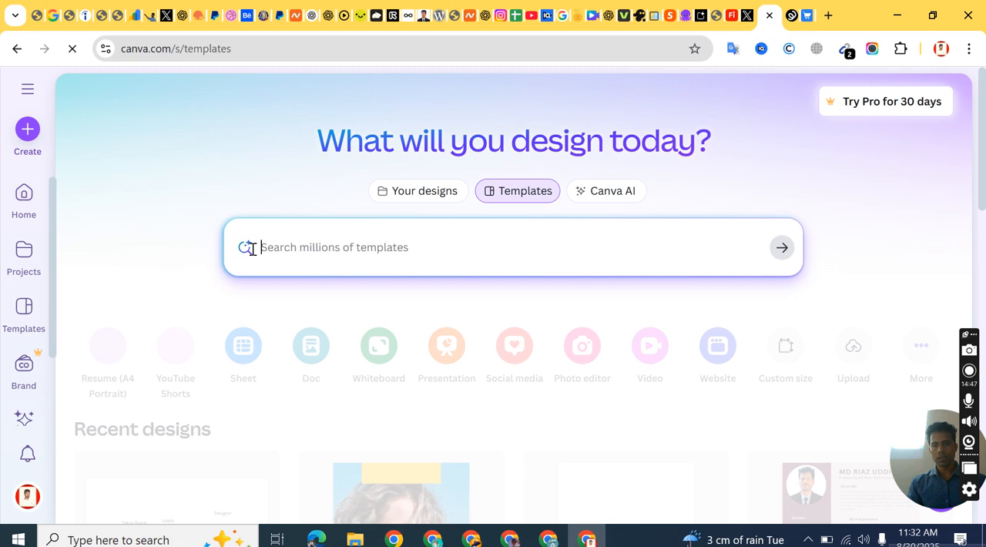
Step: Search Canva's templates for "hero website" using the suggested query "website hero banner"
type("hero")
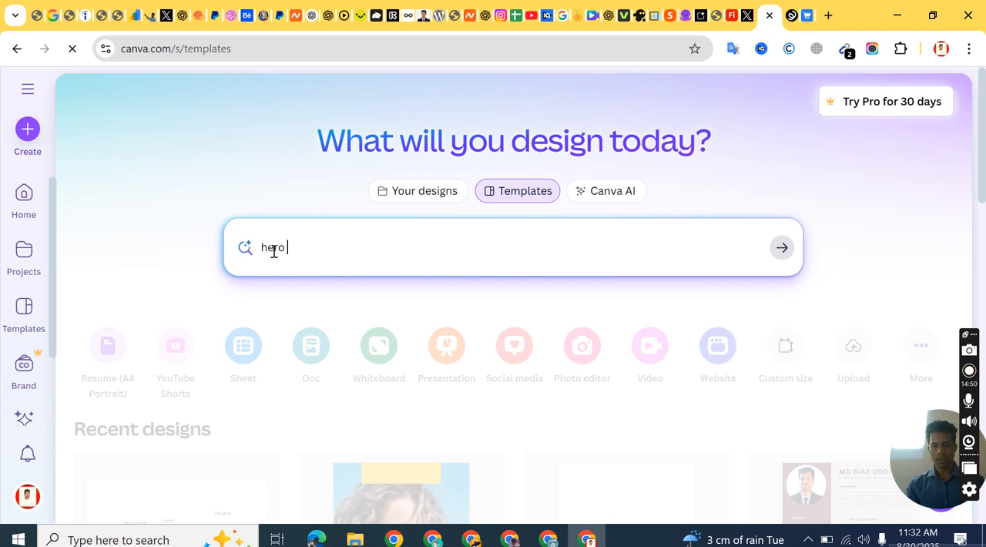
type(" web")
key("BackSpace")
type("we")
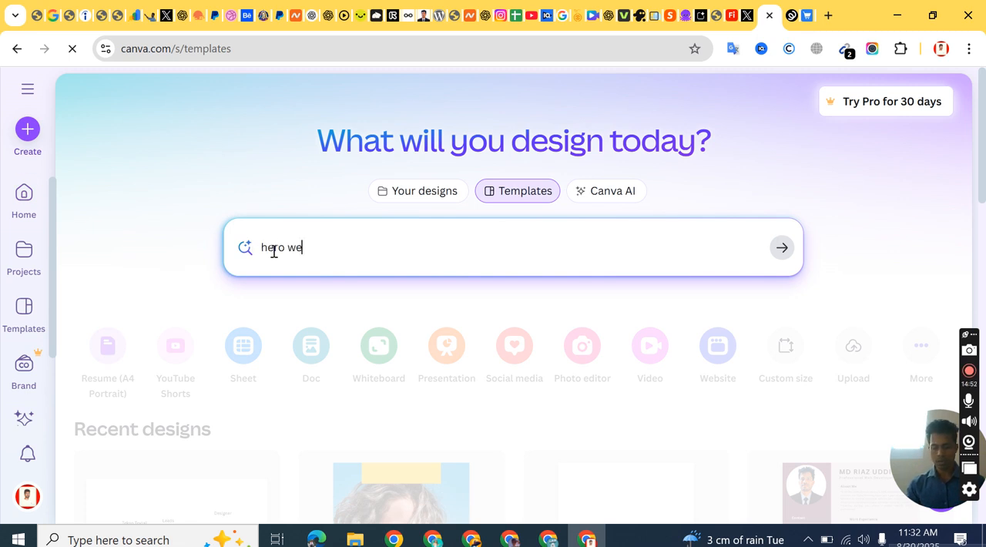
type("bsirt")
key("BackSpace")
key("BackSpace")
key("BackSpace")
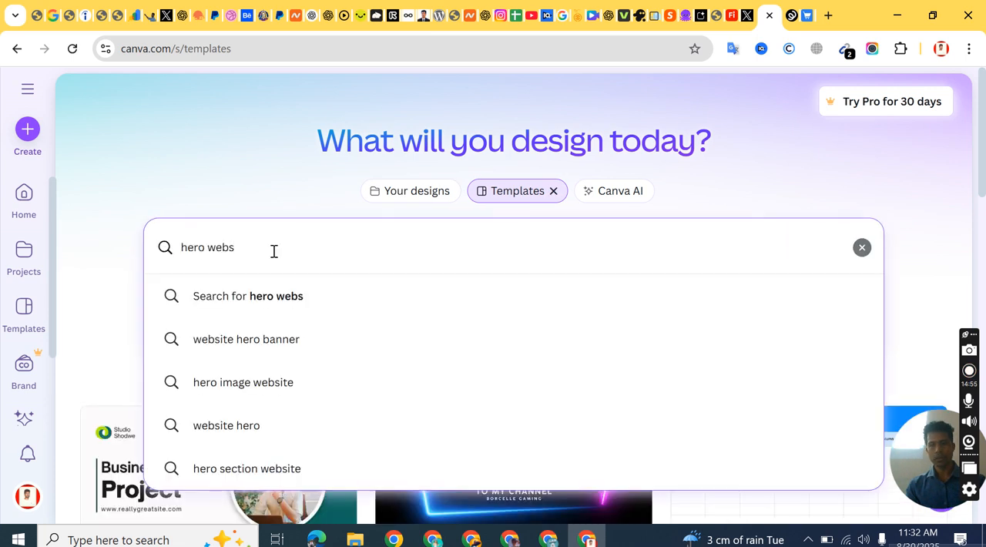
type("itre")
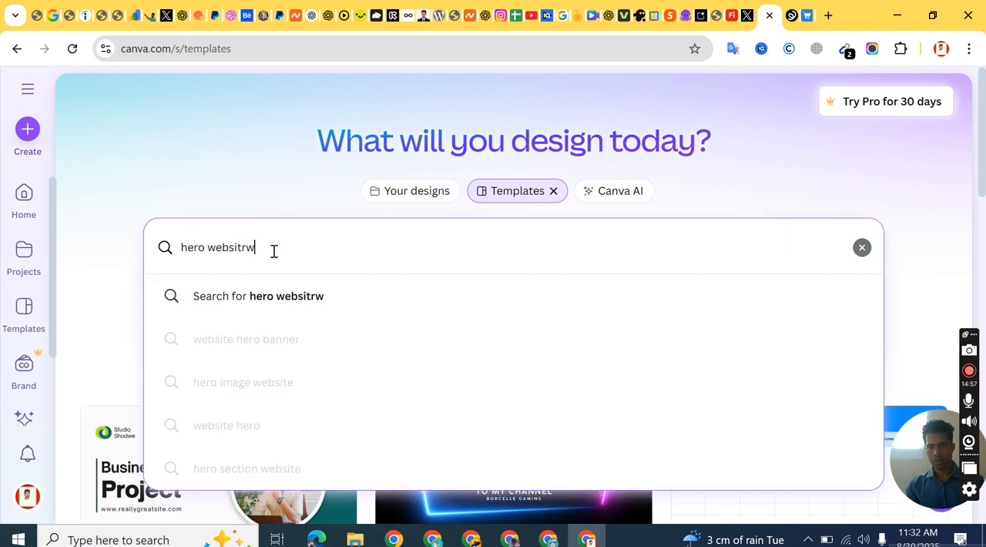
key("BackSpace")
key("BackSpace")
key("BackSpace")
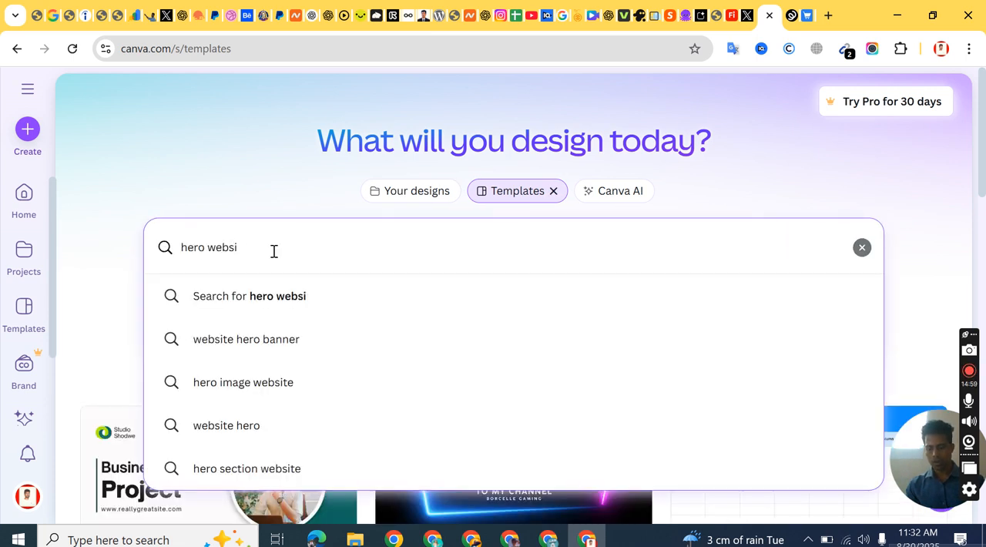
type("tw")
key("BackSpace")
type("e")
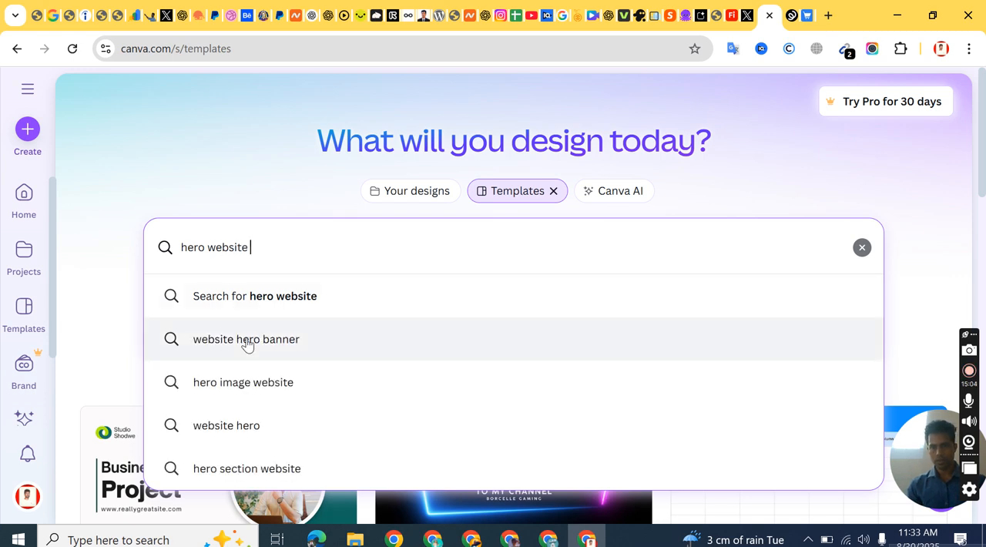
left_click(246, 340)
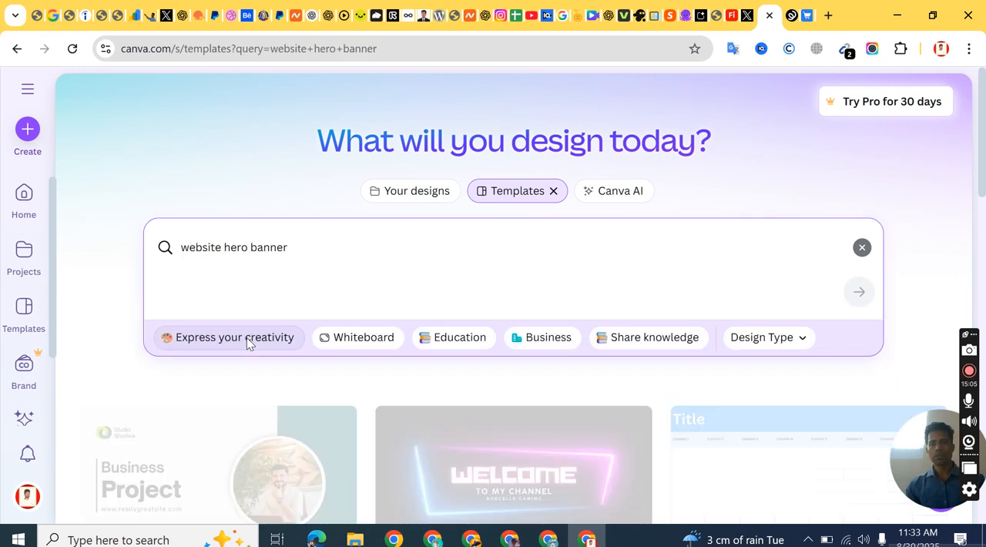
scroll(167, 239, "down", 4)
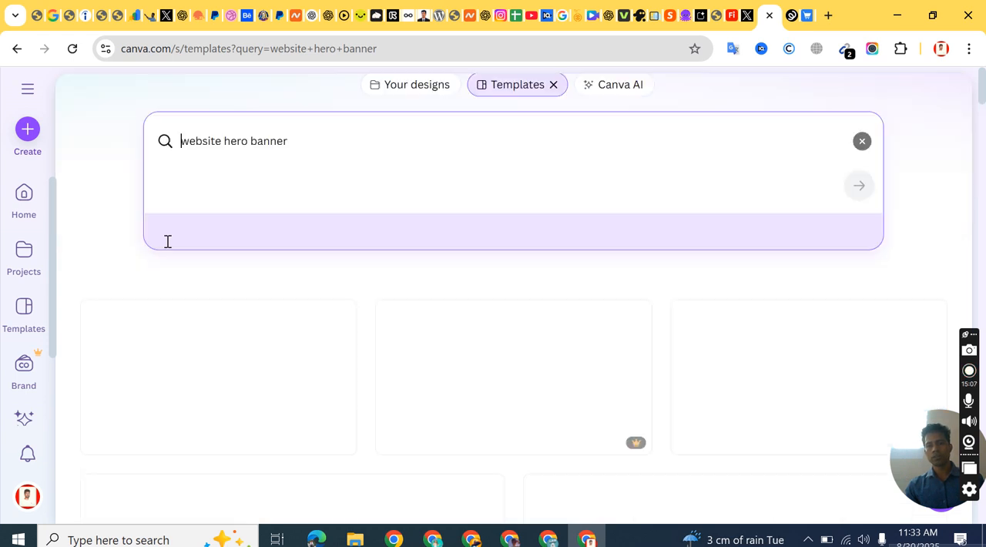
scroll(498, 226, "up", 2)
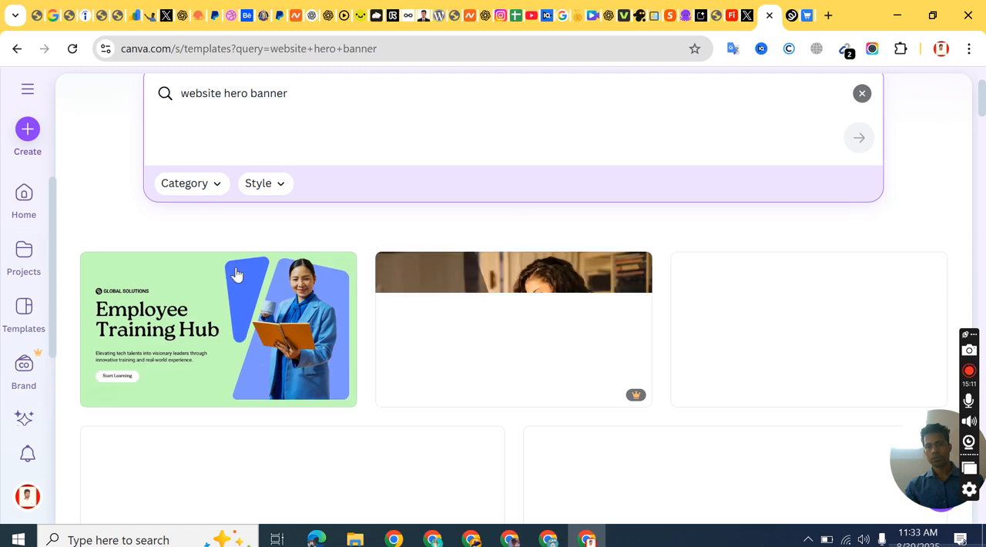
Step: Browse the website hero banner template results for a suitable design
scroll(233, 273, "down", 2)
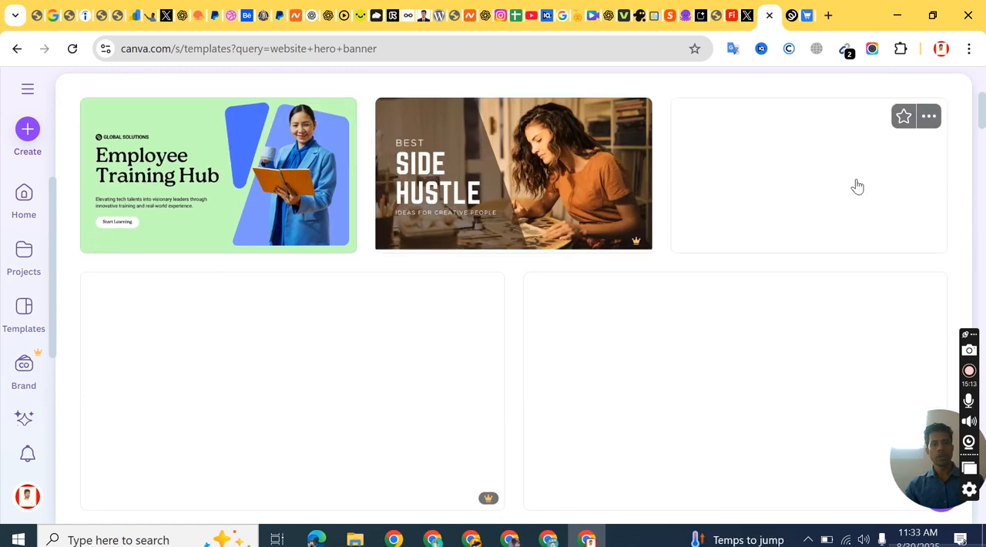
scroll(301, 198, "down", 2)
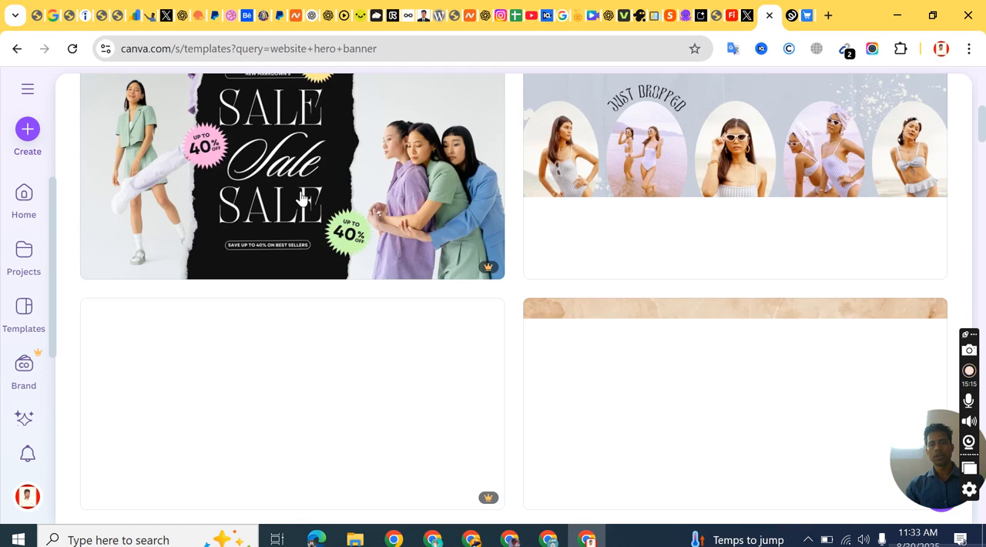
scroll(301, 199, "up", 6)
scroll(301, 199, "down", 6)
scroll(301, 199, "down", 3)
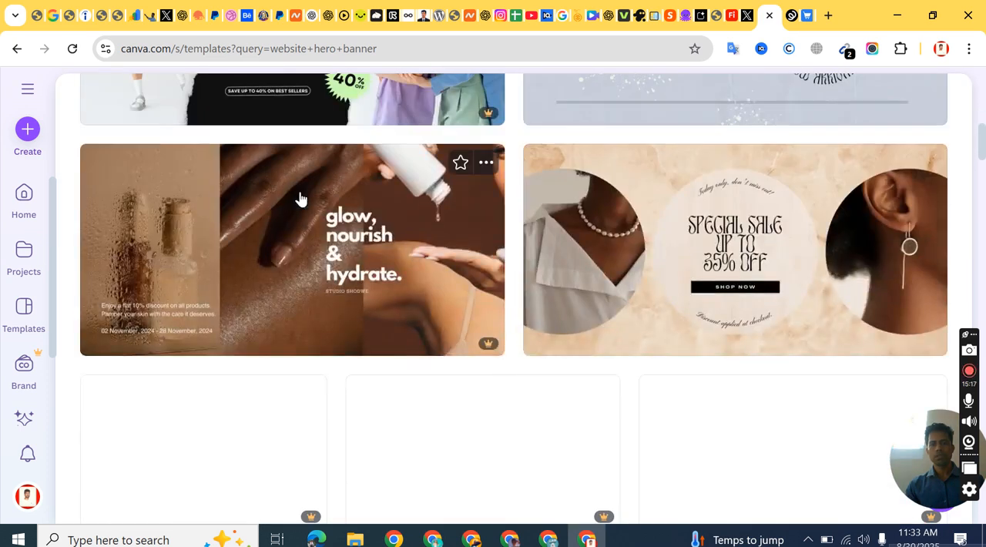
scroll(301, 199, "down", 4)
scroll(301, 199, "up", 6)
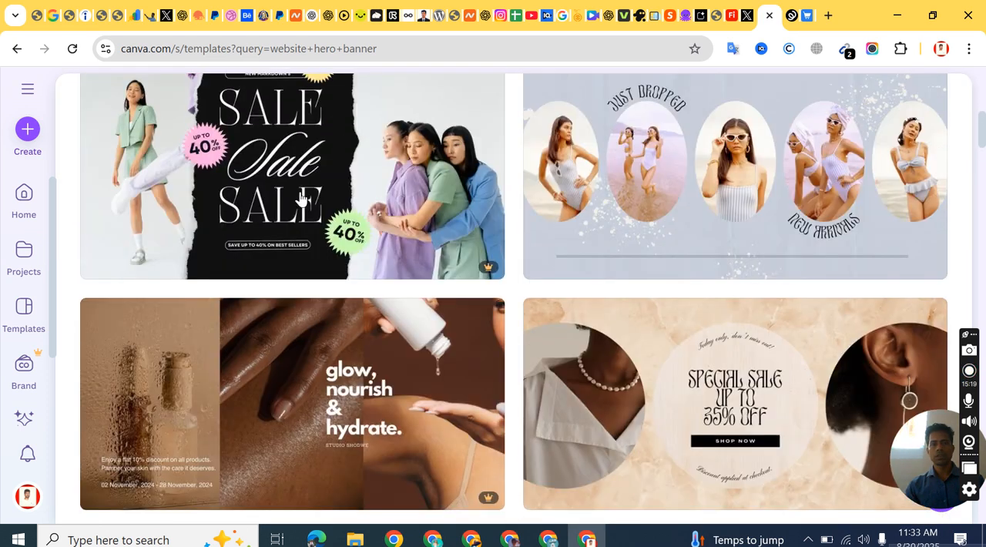
scroll(301, 199, "down", 1)
scroll(301, 199, "up", 6)
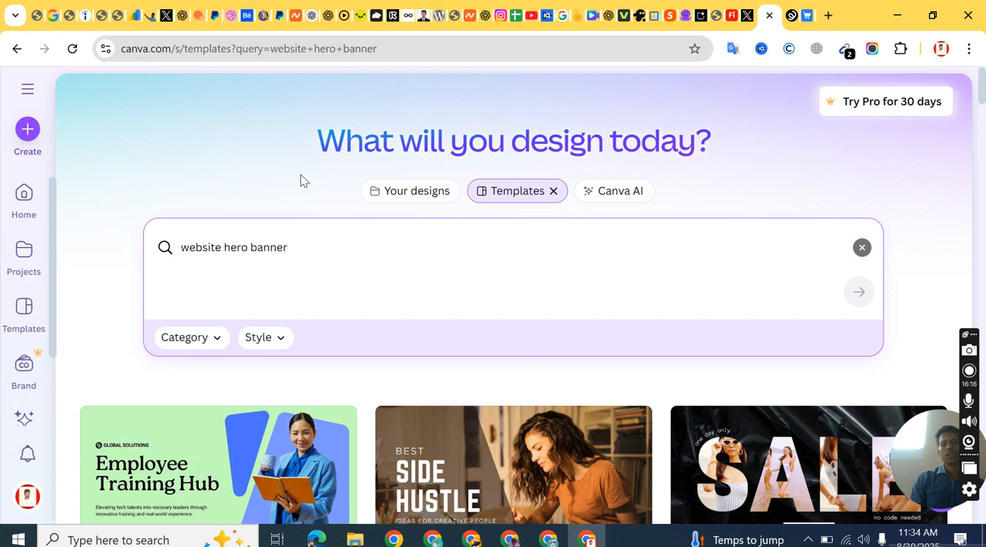
Step: Choose the green Employee Training Website template and open it for customization in the editor
left_click(311, 240)
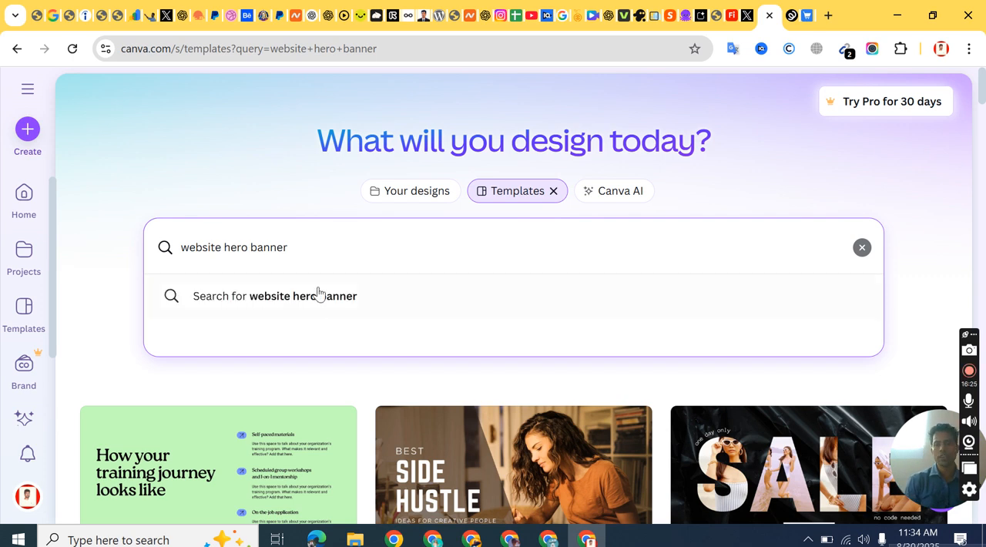
scroll(319, 293, "down", 3)
scroll(501, 165, "up", 3)
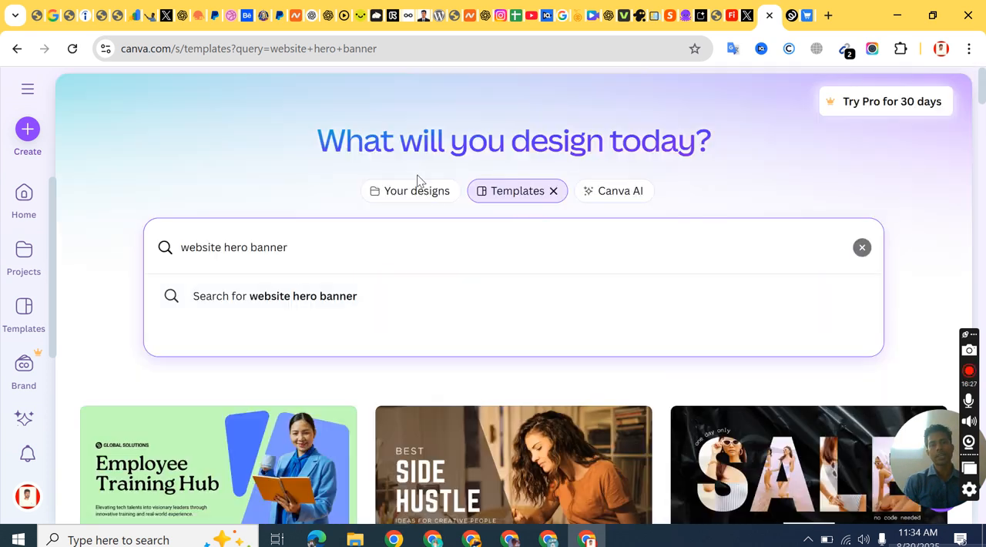
scroll(416, 260, "down", 2)
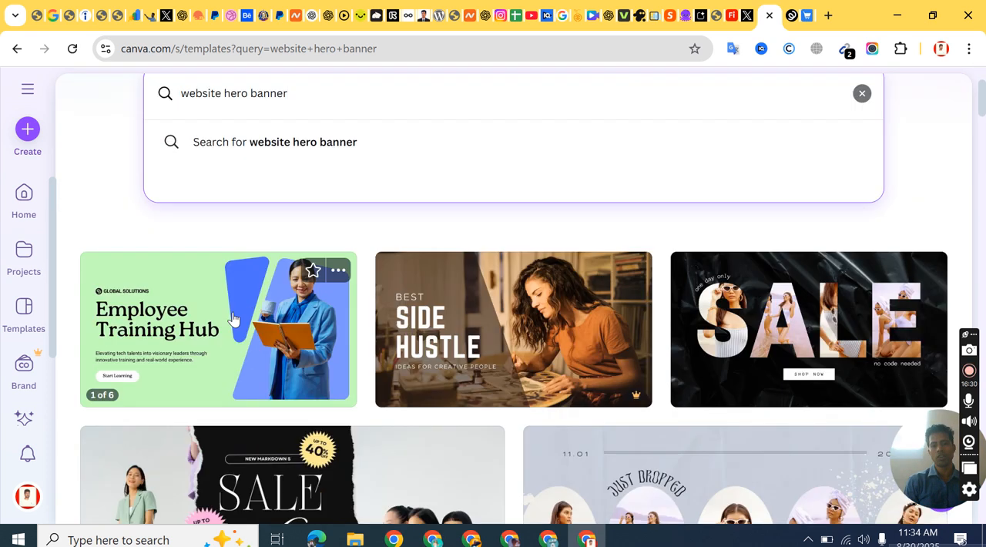
left_click(233, 312)
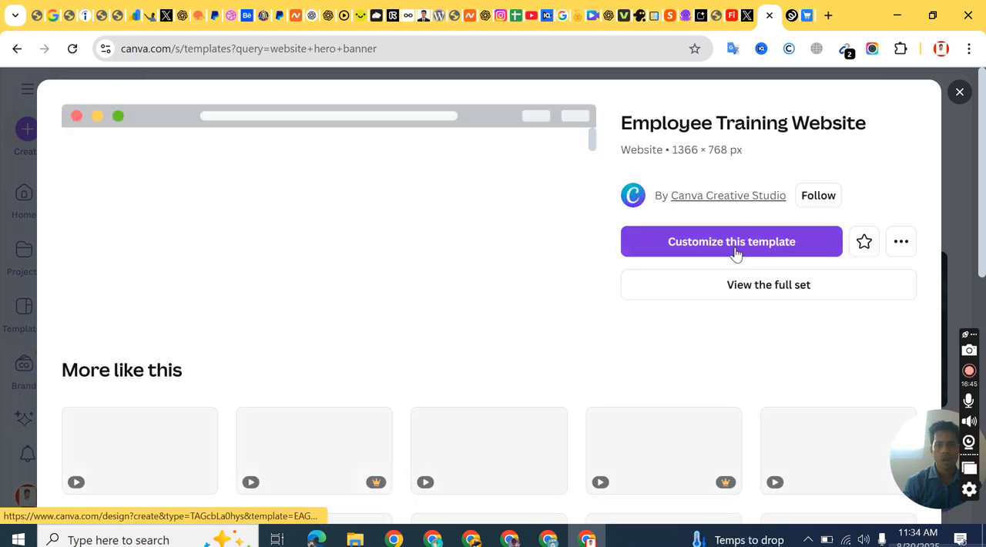
left_click(734, 249)
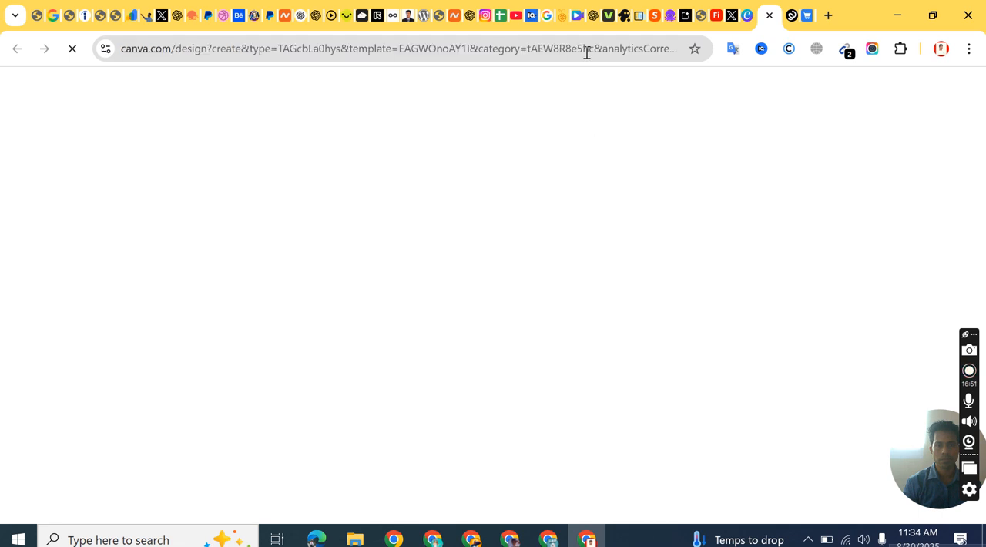
Step: Close the open browser tab that has the blue video icon
right_click(579, 20)
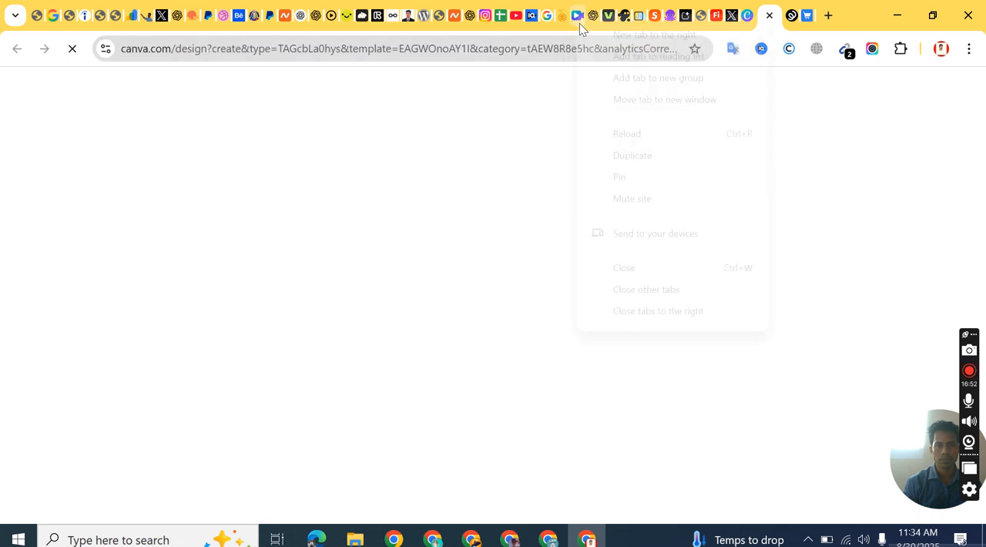
left_click(642, 272)
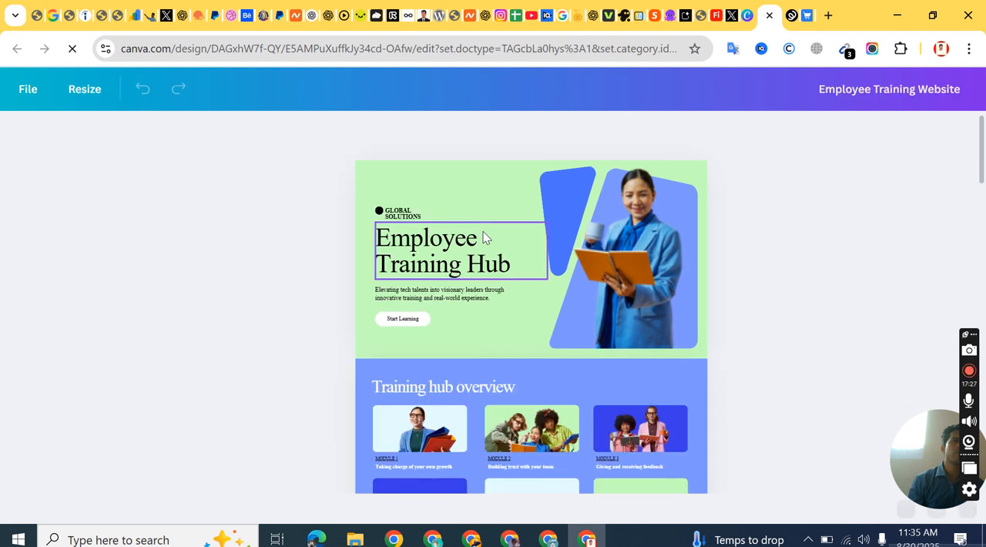
Step: Delete every section below the Employee Training Hub hero section from the website design
left_click(656, 199)
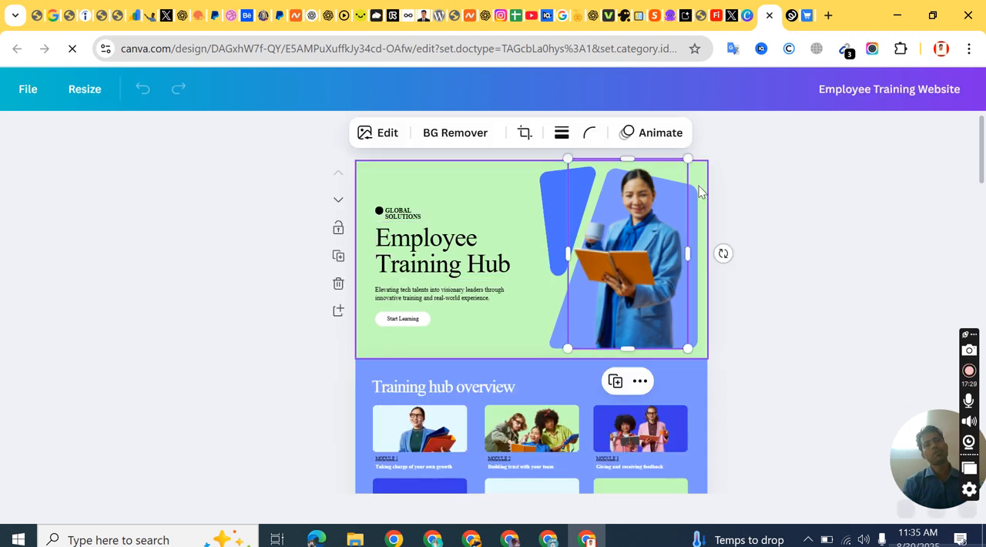
left_click(738, 200)
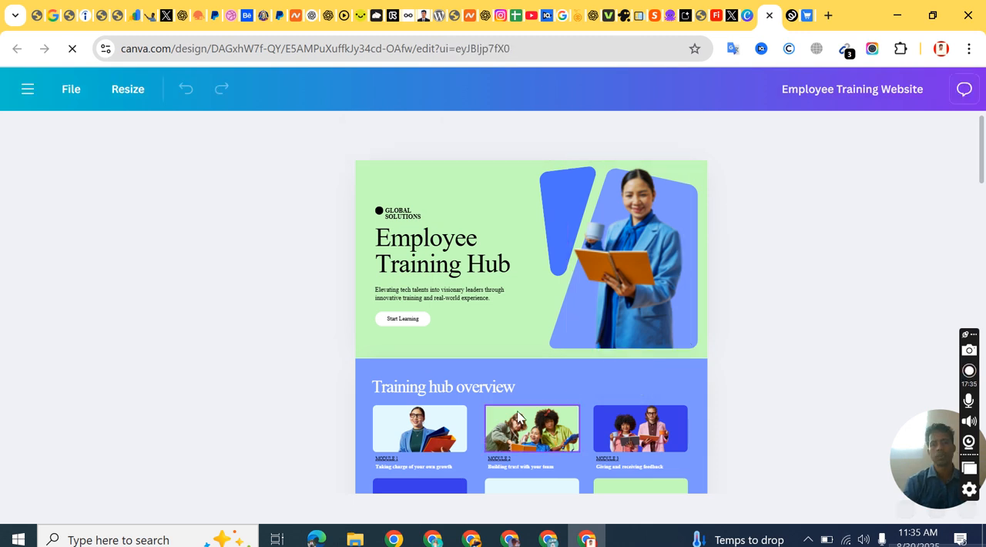
left_click(553, 374)
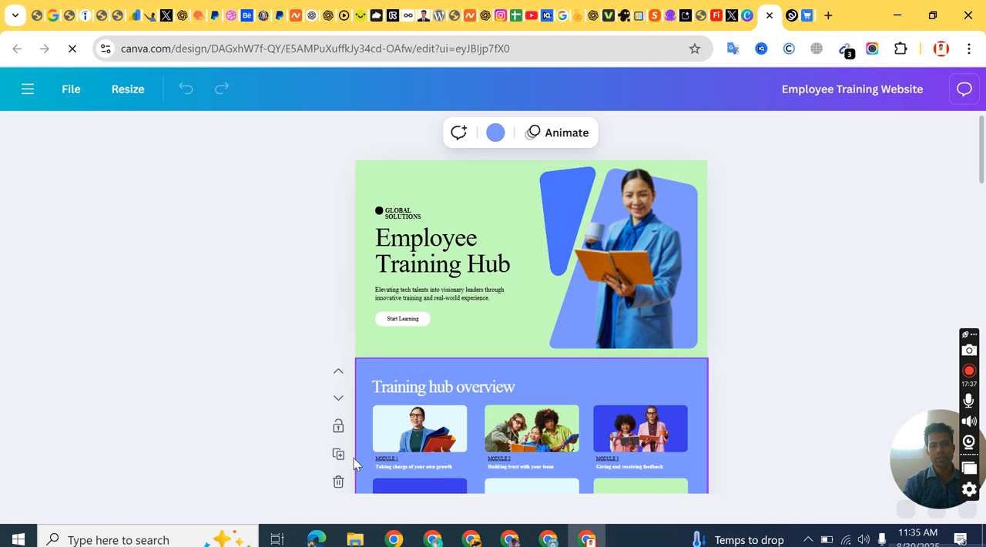
left_click(337, 483)
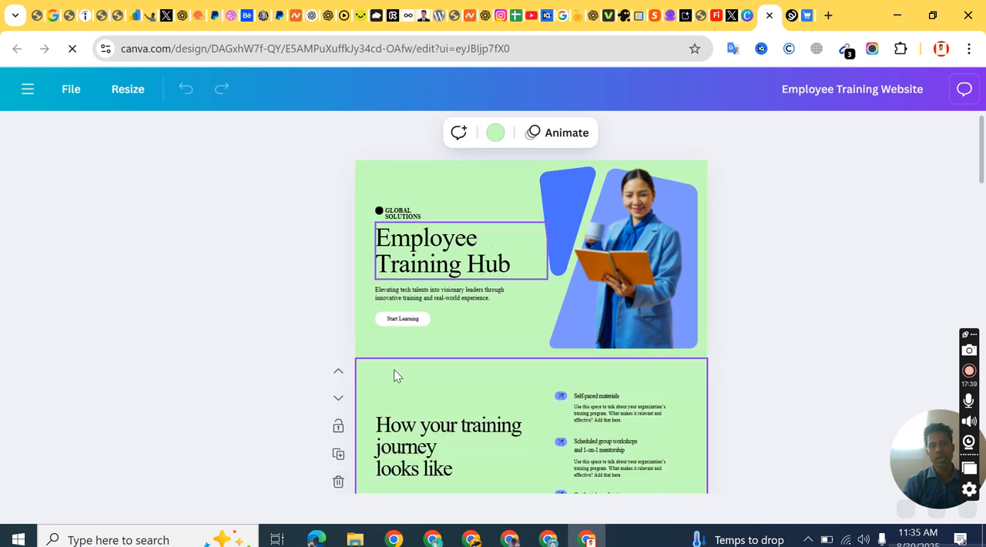
left_click(337, 482)
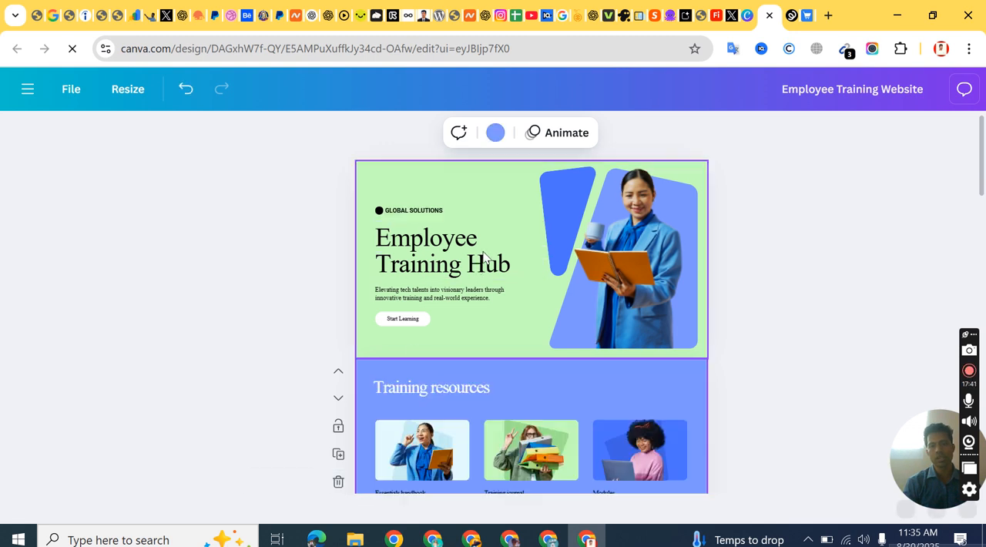
left_click(337, 482)
left_click(338, 483)
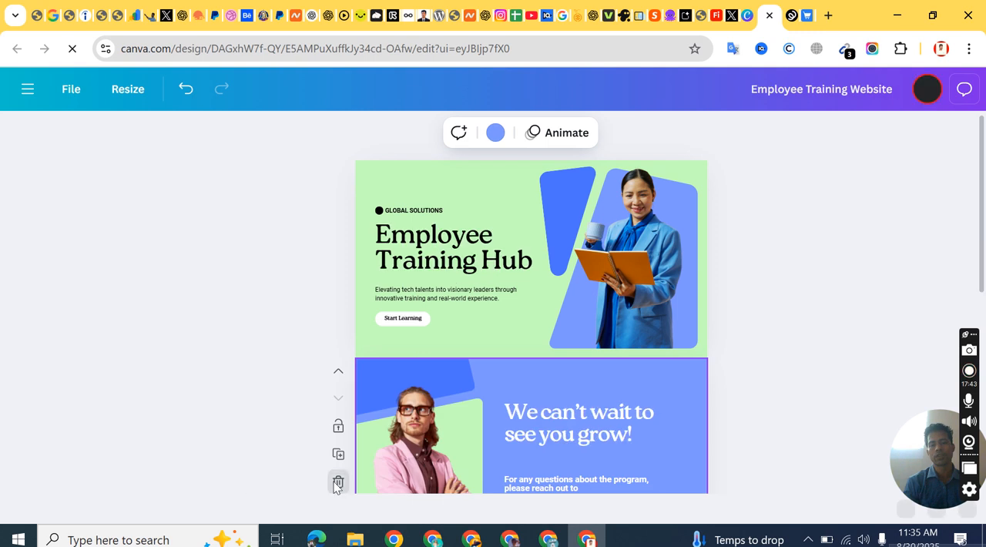
left_click(337, 482)
Step: Remove all text, shapes and the photo from the hero section, leaving only its green background
left_click(623, 183)
left_click(451, 211)
key("ctrl+a")
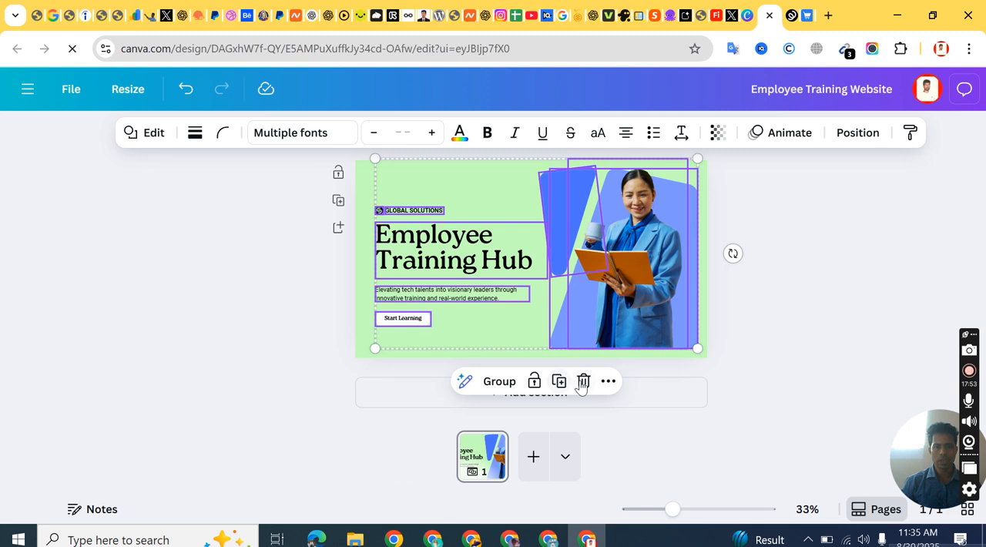
key("Delete")
left_click(560, 256)
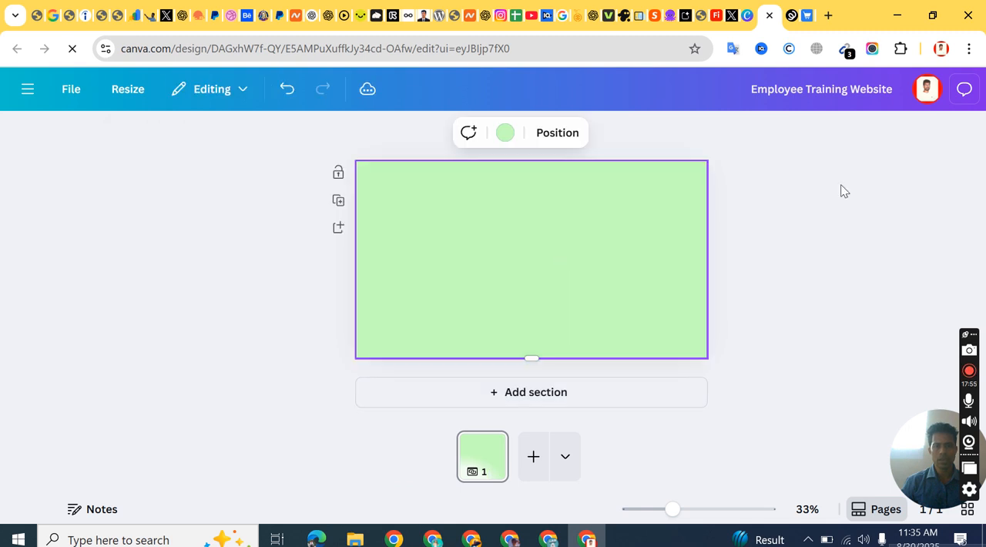
left_click(794, 188)
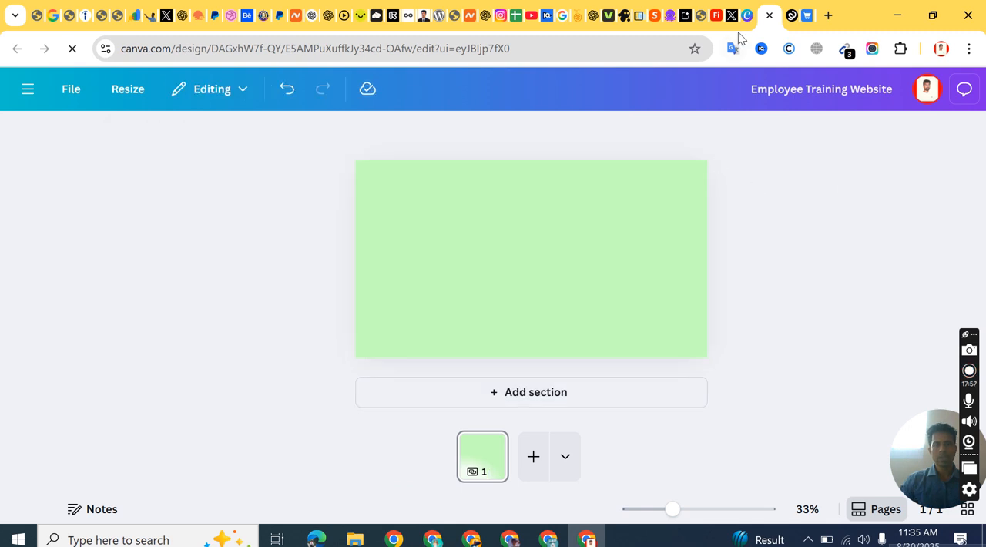
Step: Switch to the live Spring storefront tab and reload it to check the logo and navigation bar colors
left_click(792, 16)
left_click(808, 16)
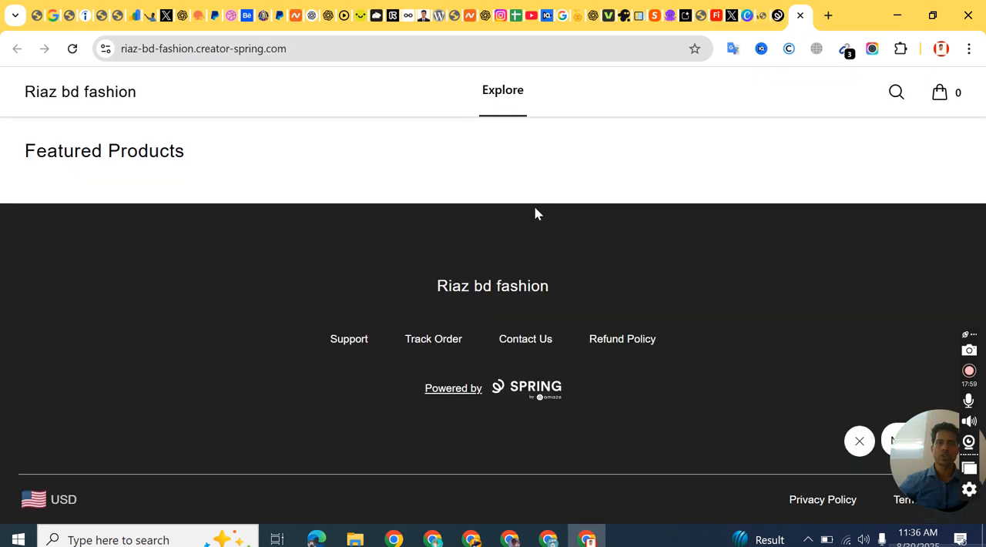
left_click(74, 49)
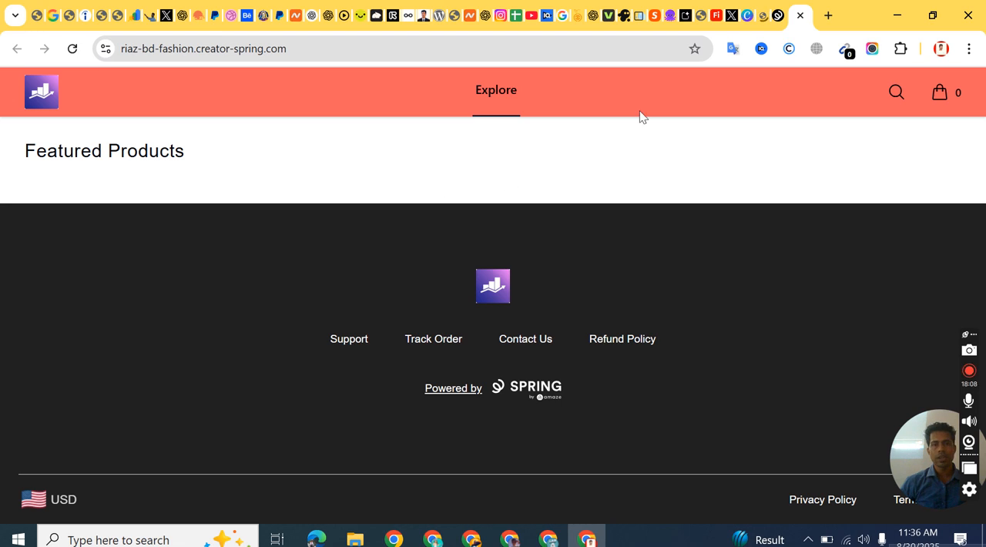
Step: Return to the Canva design and change the hero section's background color to white
left_click(763, 16)
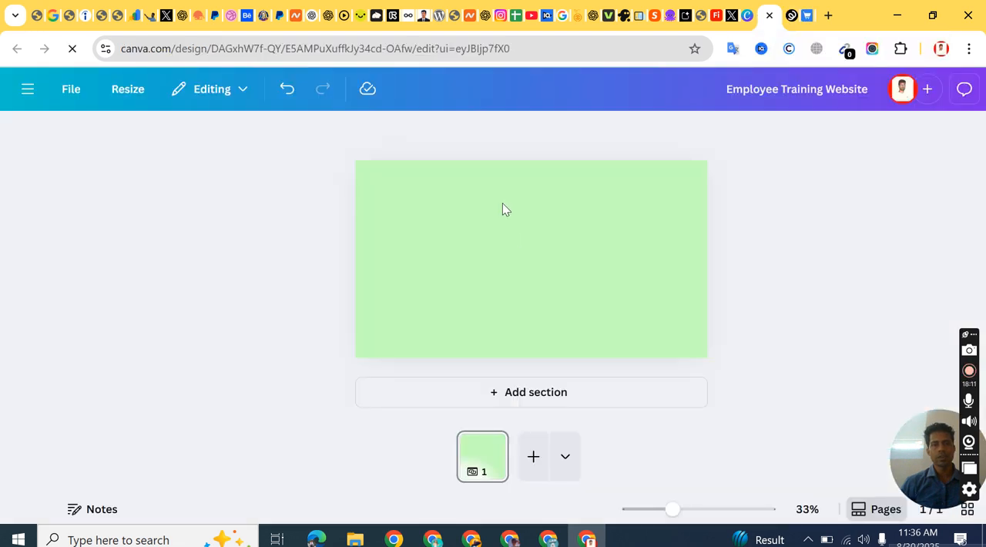
left_click(505, 205)
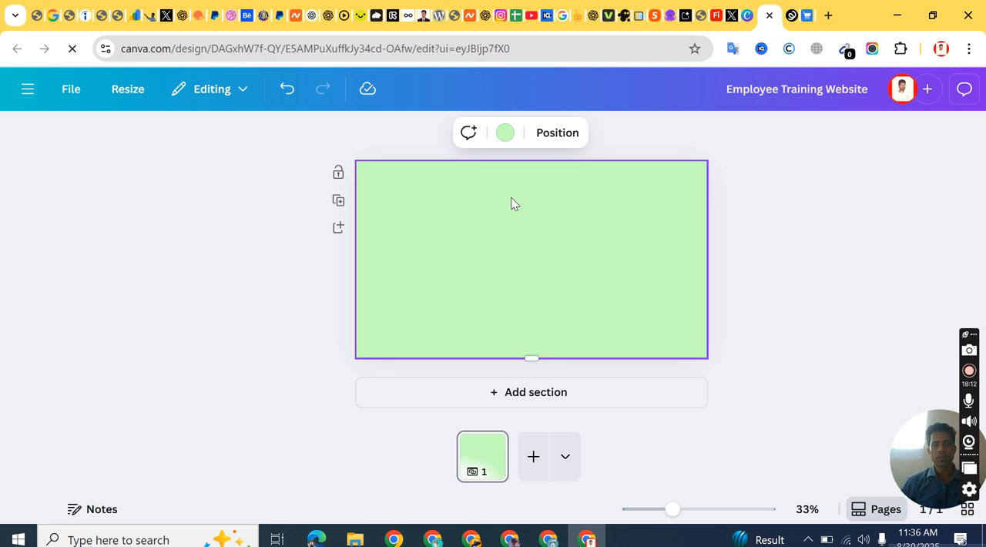
left_click(504, 135)
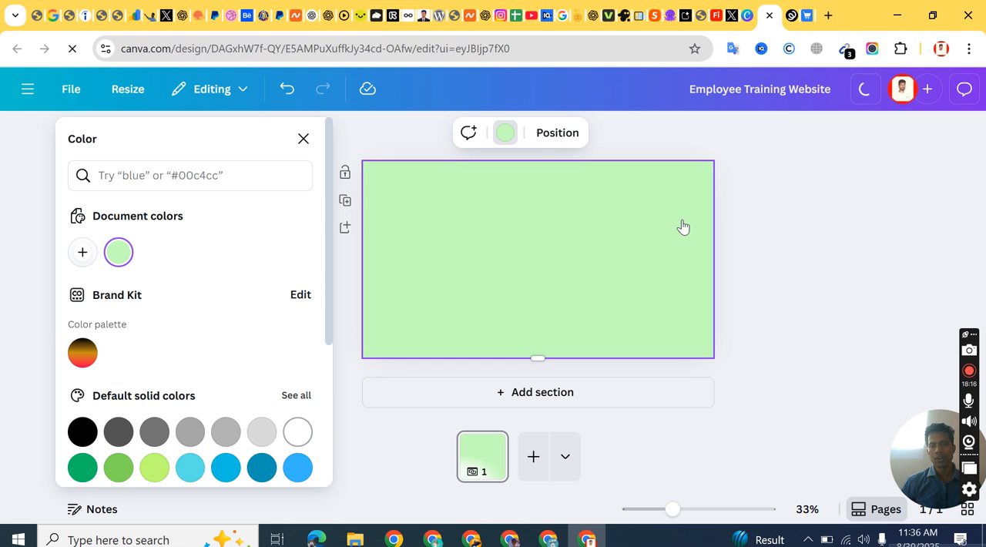
key("Escape")
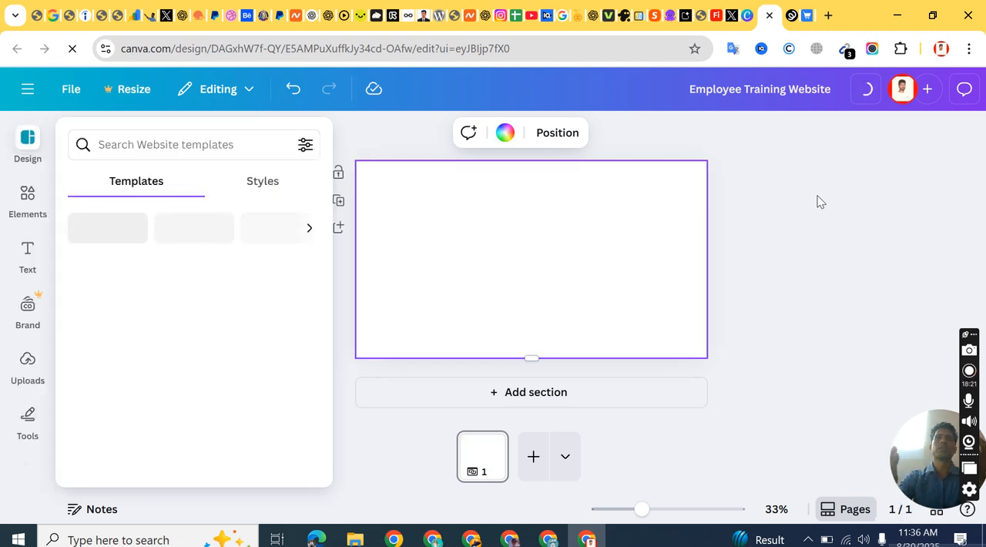
Step: Search Canva's elements for "fashion"
left_click(23, 205)
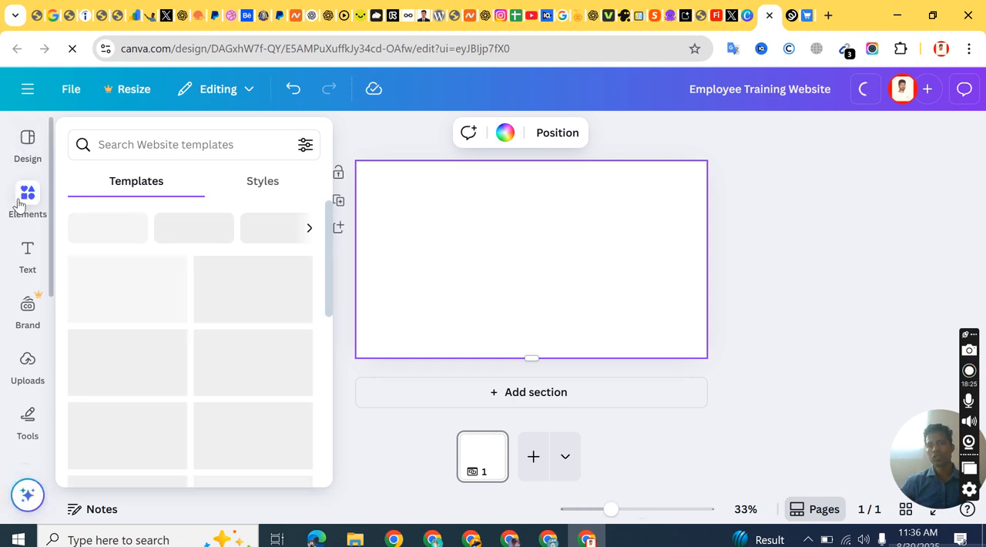
left_click(126, 140)
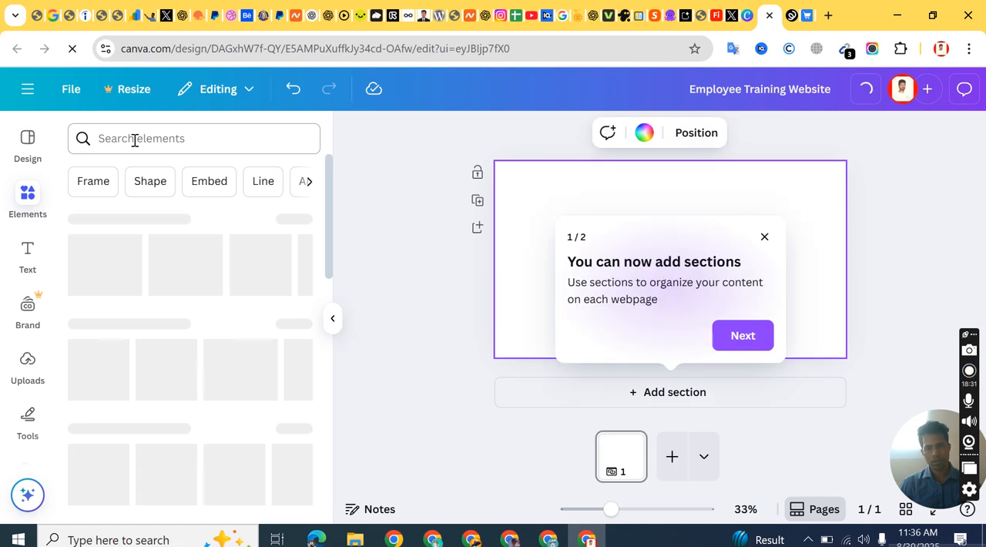
left_click(135, 140)
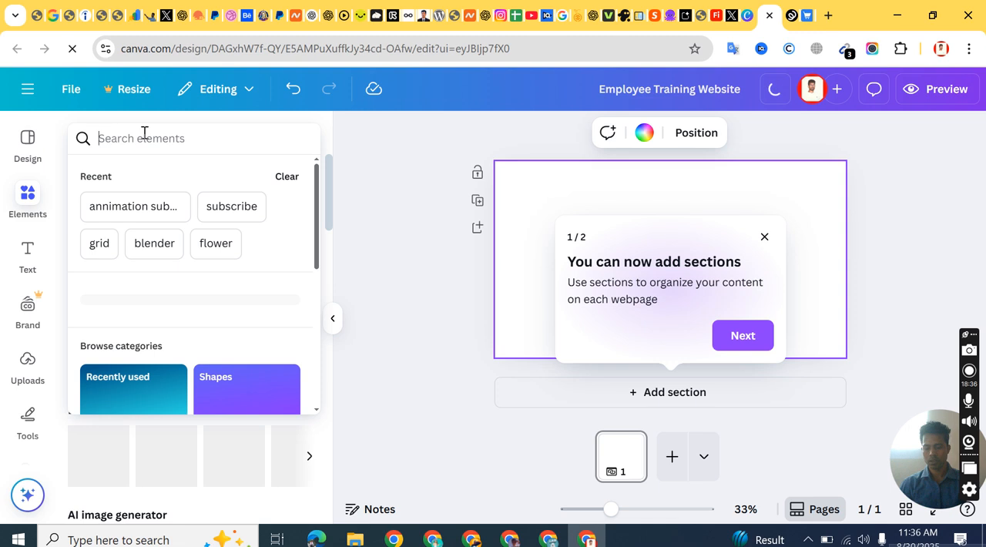
type("fashion")
key("Return")
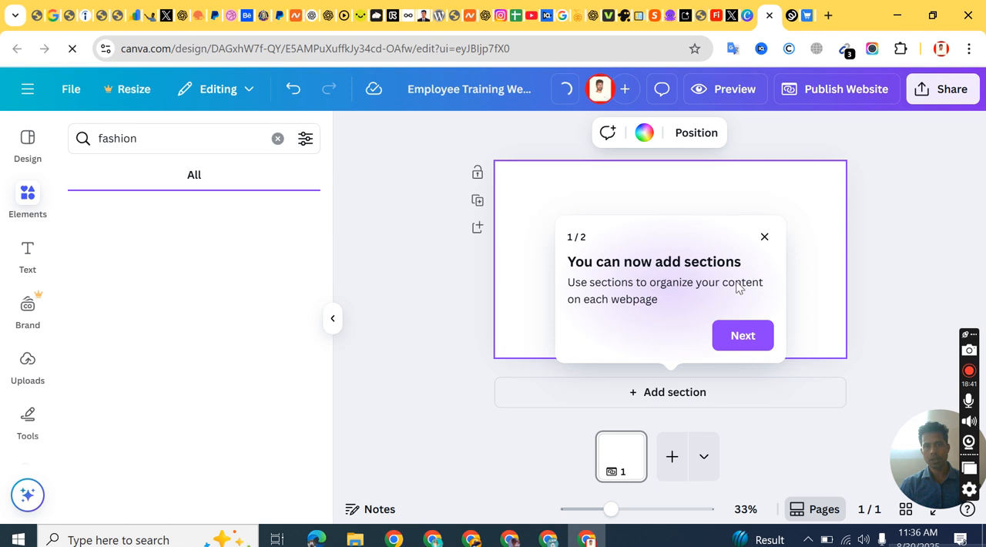
Step: Dismiss the sections tip and add the black silhouette graphic of a woman with shopping bags to the banner
left_click(765, 238)
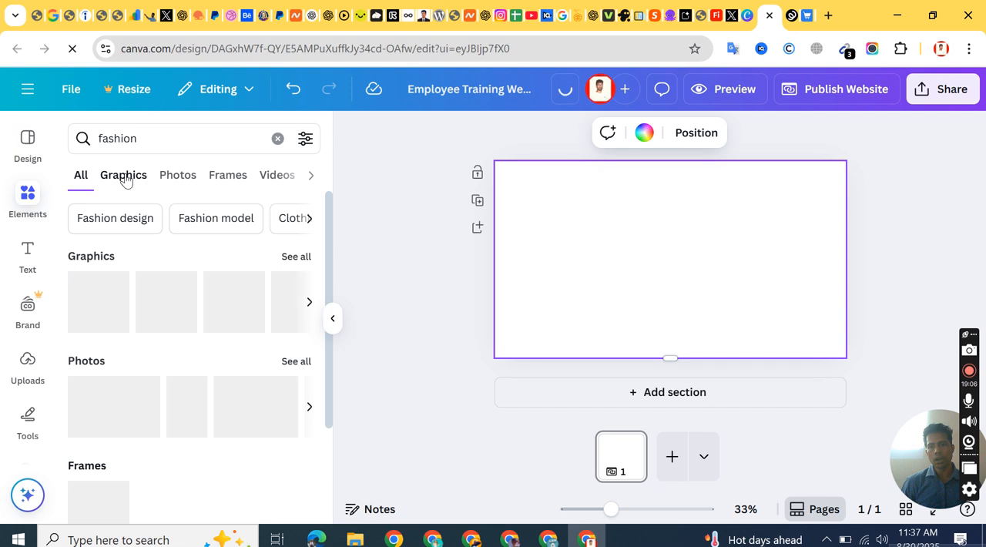
left_click(124, 177)
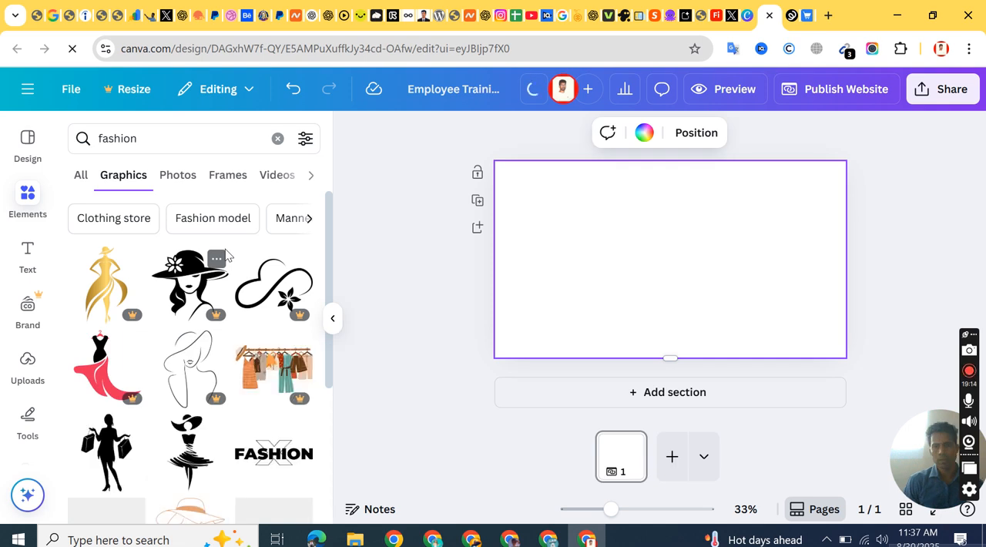
scroll(225, 268, "down", 2)
scroll(225, 268, "down", 1)
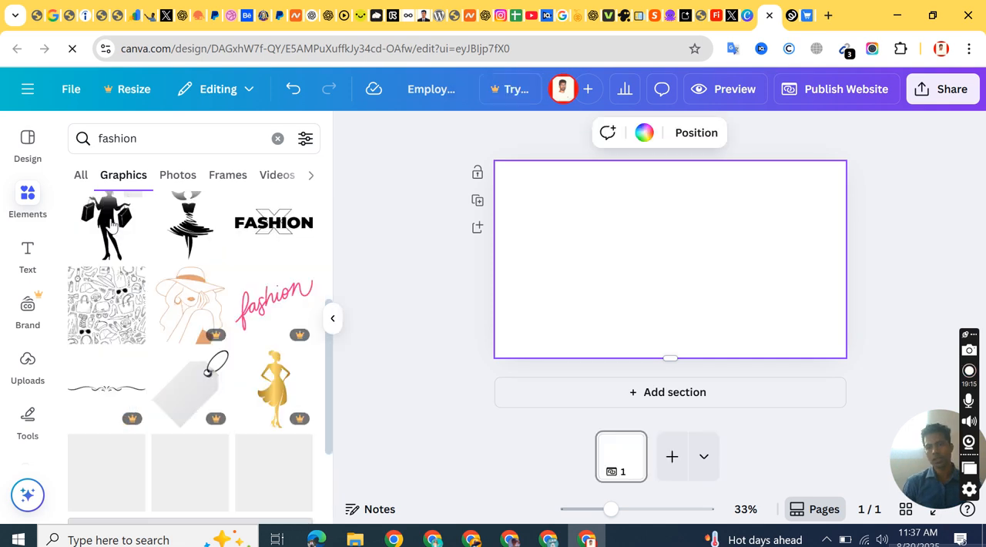
left_click(111, 223)
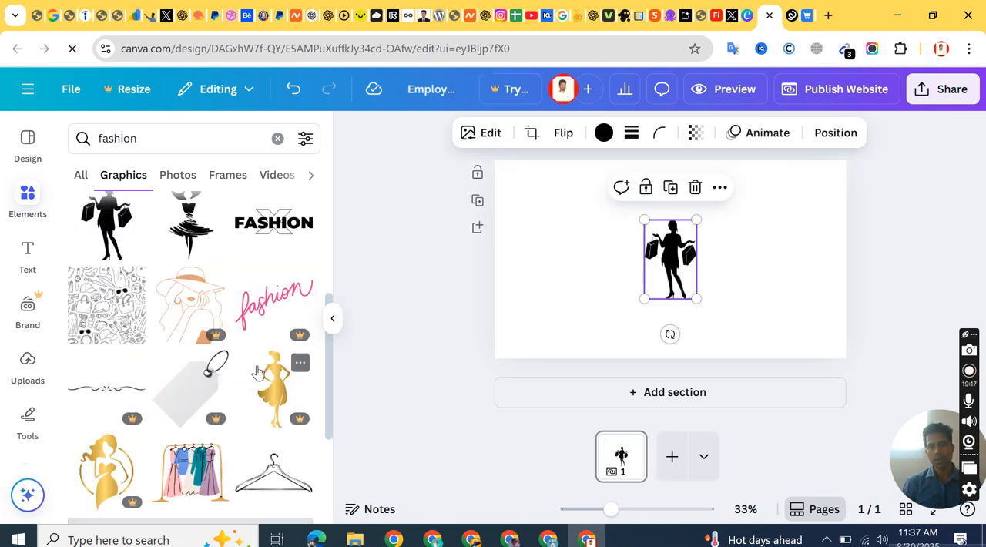
Step: Add the graphic of colorful dresses on a clothes rack from the fashion results and place it toward the banner's lower right
scroll(258, 372, "down", 2)
scroll(258, 373, "down", 1)
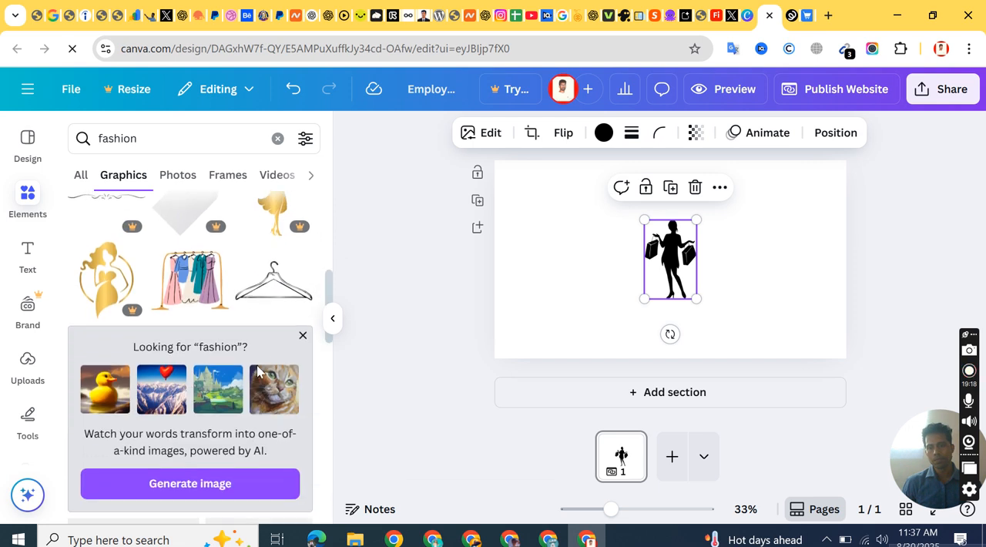
left_click(192, 287)
left_click_drag(741, 269, 755, 284)
Step: Move the woman silhouette to the upper-left corner of the banner
left_click(653, 261)
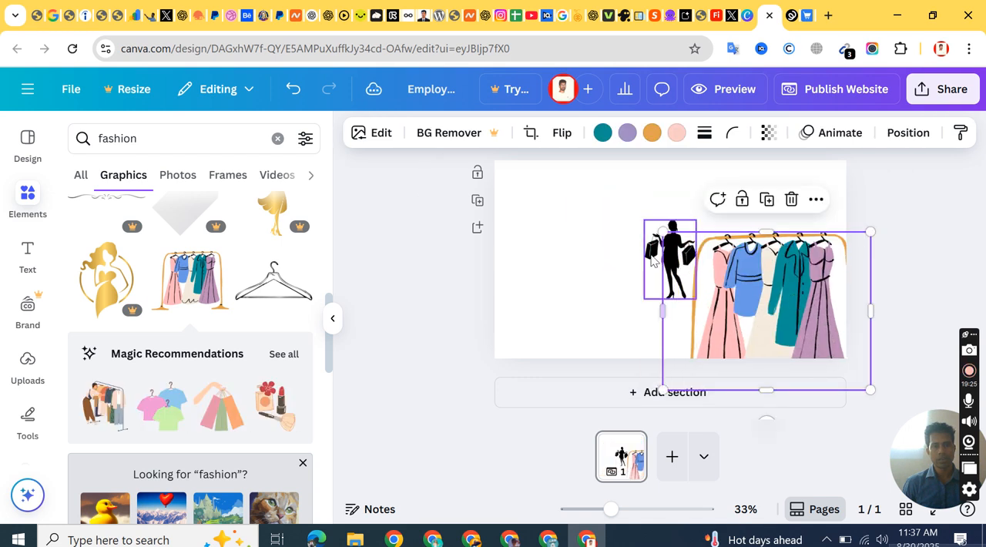
left_click_drag(650, 260, 513, 213)
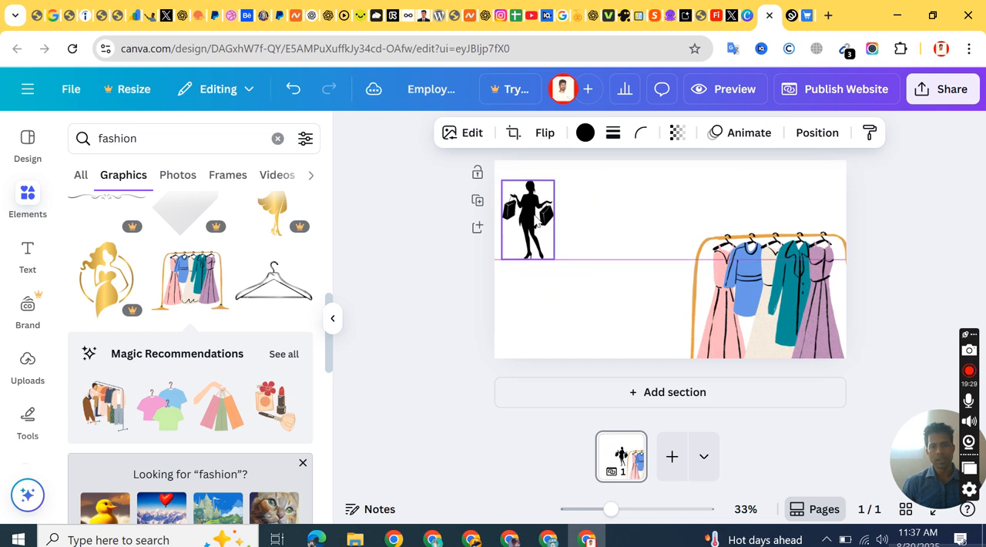
left_click(620, 214)
Step: Recolor the woman silhouette with a custom pure red
left_click(548, 220)
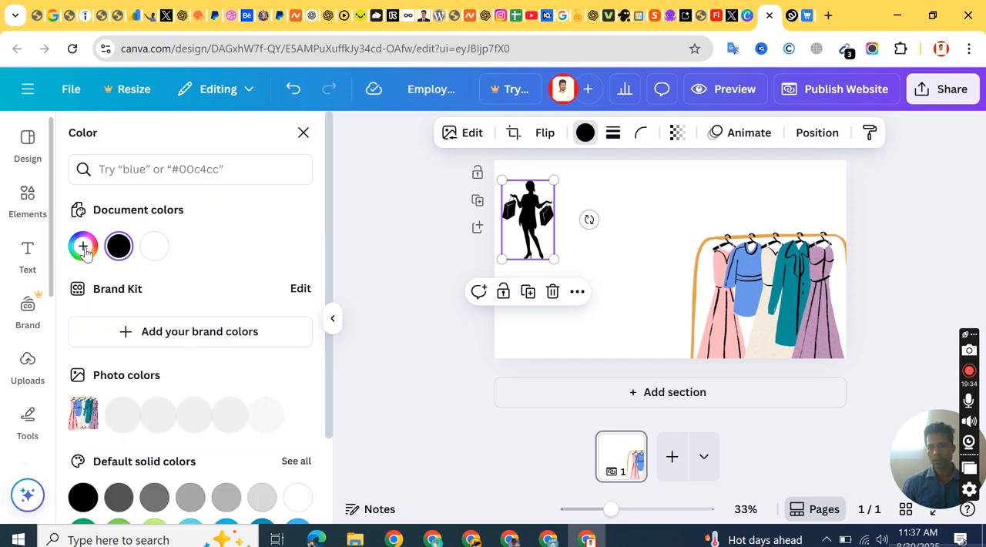
left_click(83, 246)
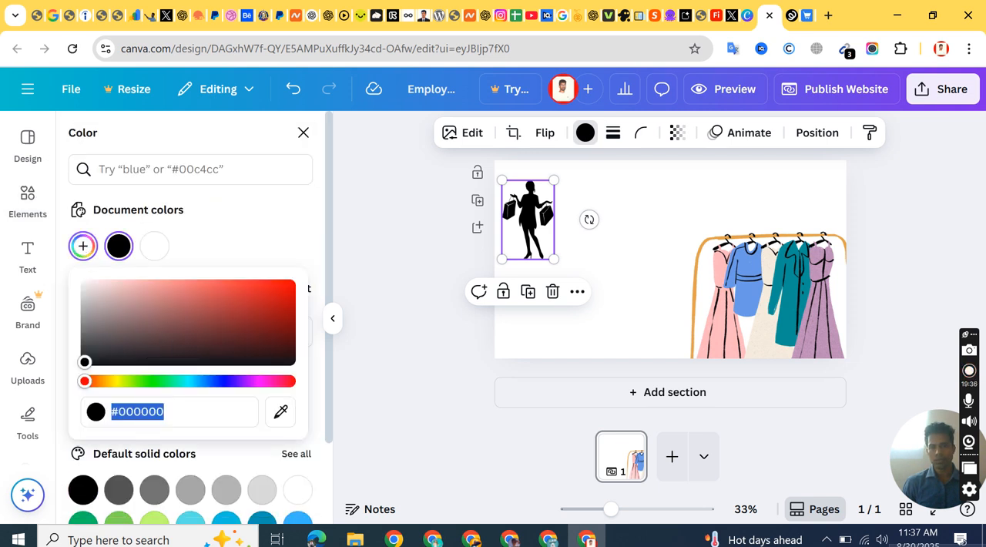
left_click(265, 297)
left_click_drag(264, 296, 308, 278)
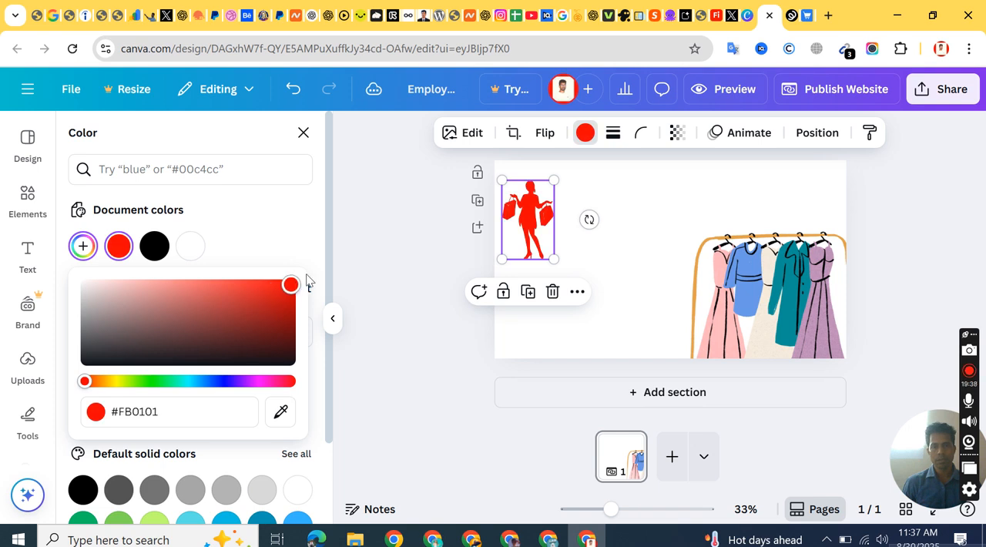
Step: Enlarge the red silhouette to about 427 × 650 at the banner's left edge and move the clothes rack fully inside the banner
left_click(819, 301)
left_click_drag(820, 300, 820, 249)
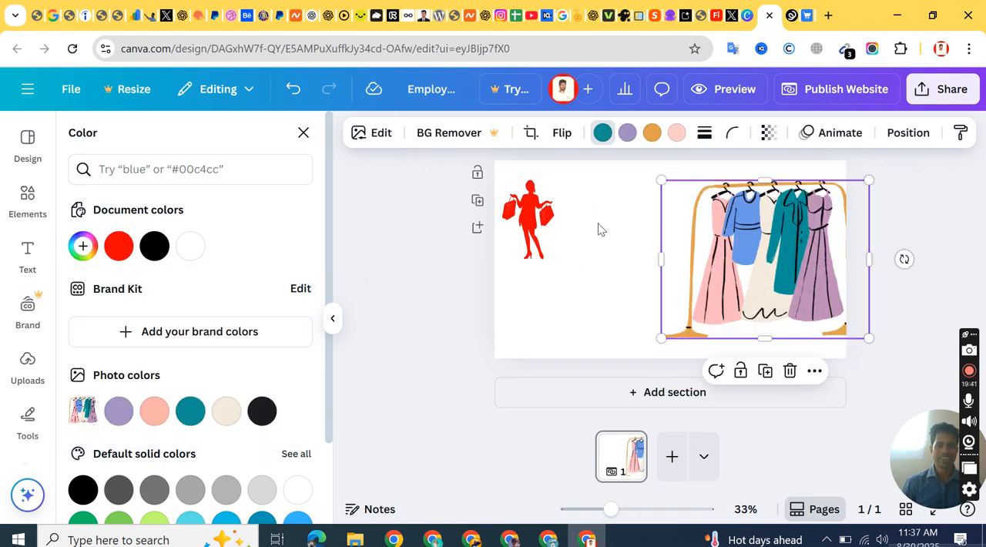
left_click(534, 227)
left_click_drag(554, 262, 617, 348)
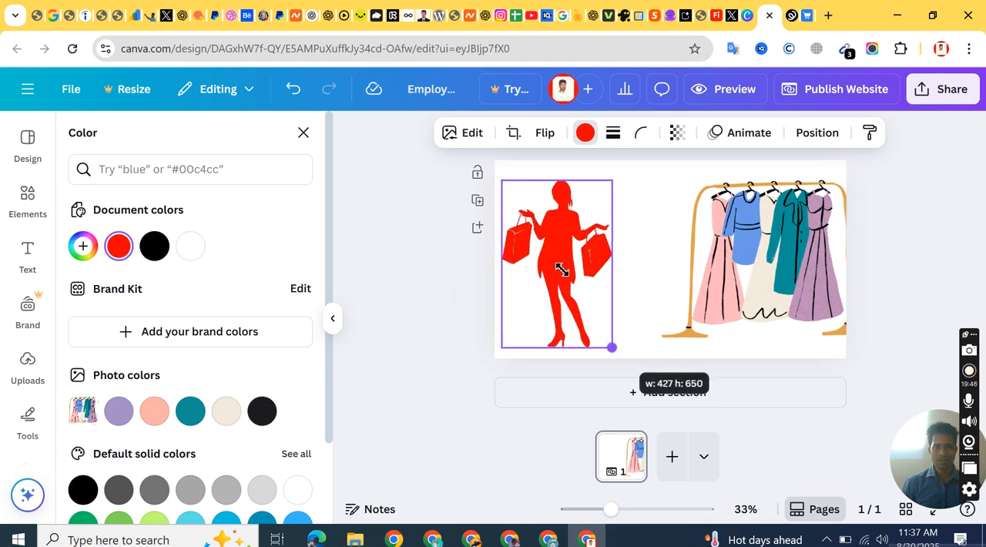
left_click_drag(539, 246, 546, 248)
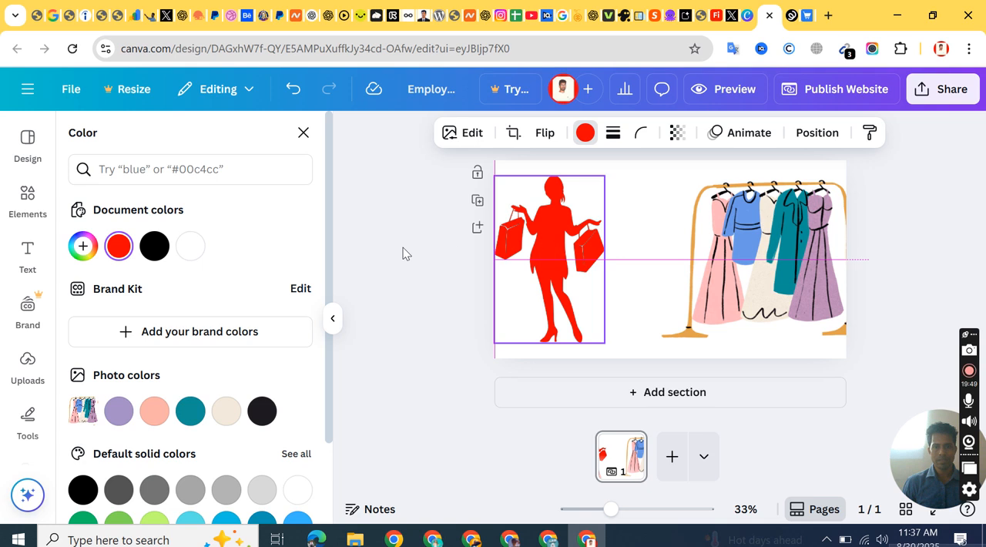
left_click(403, 247)
left_click_drag(781, 251, 733, 239)
left_click(893, 236)
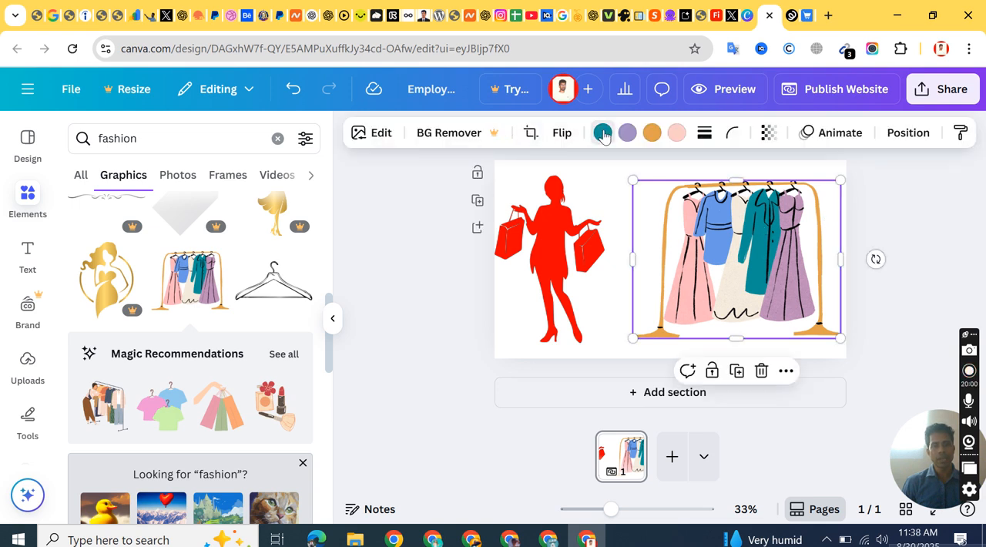
Step: Change the clothes rack graphic's orange color to red #FF0000
left_click(603, 134)
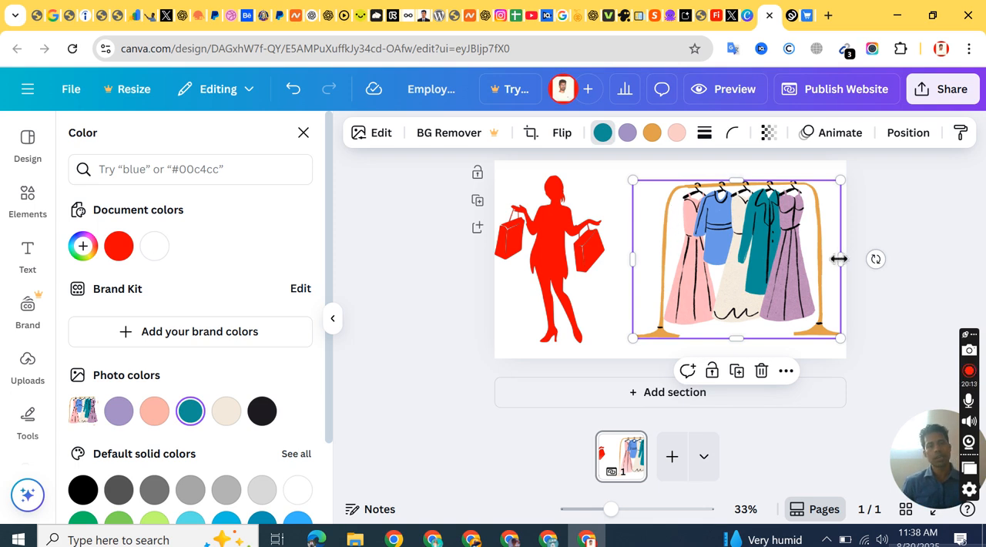
left_click(651, 135)
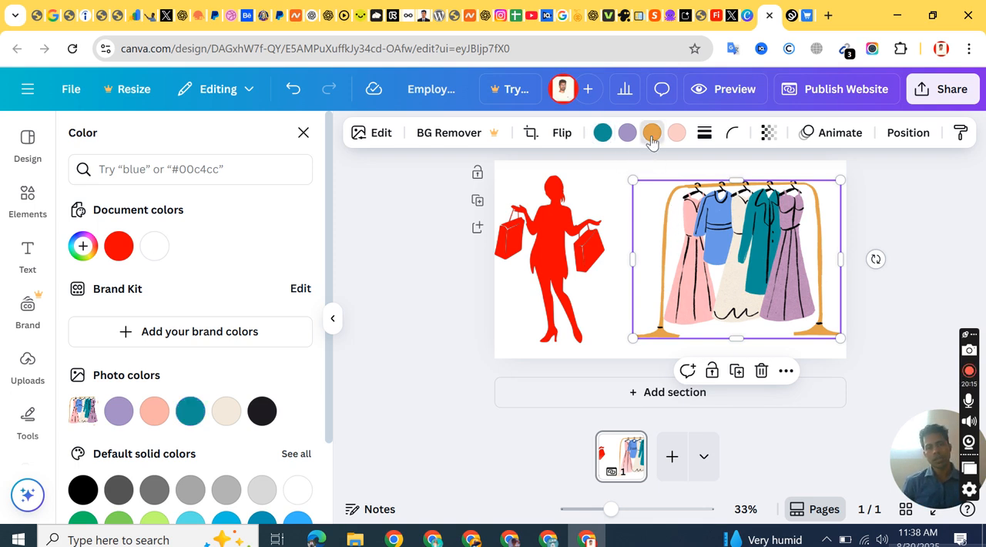
left_click(83, 245)
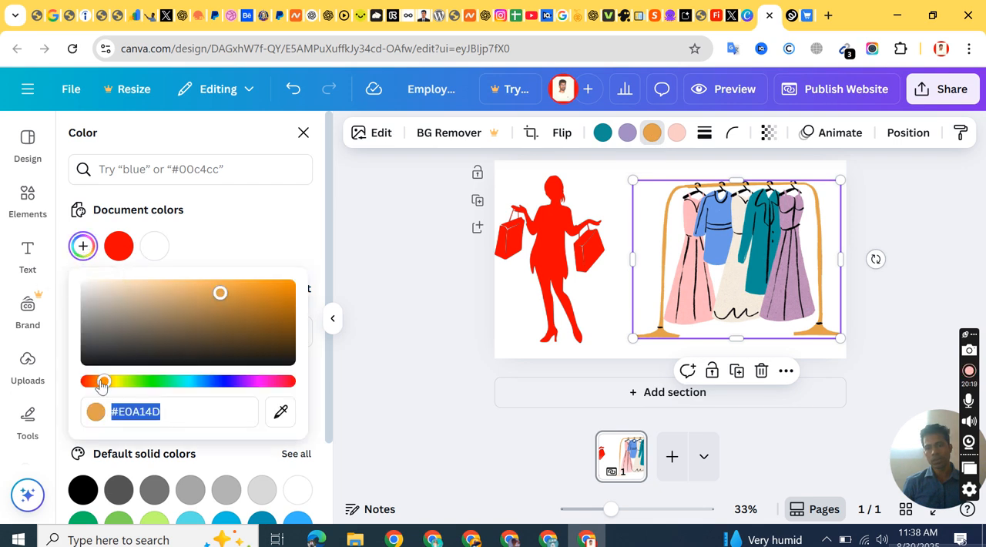
left_click_drag(101, 381, 68, 385)
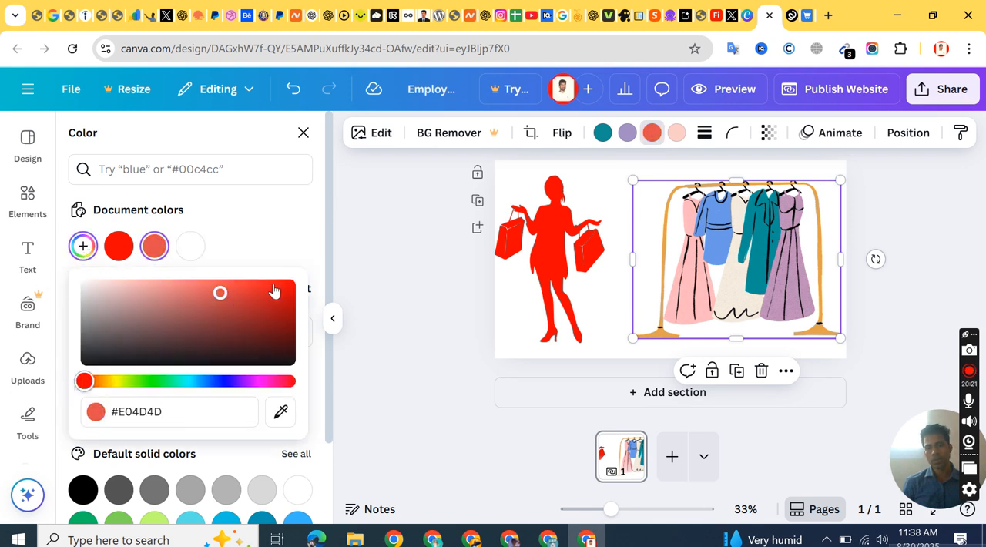
left_click(307, 268)
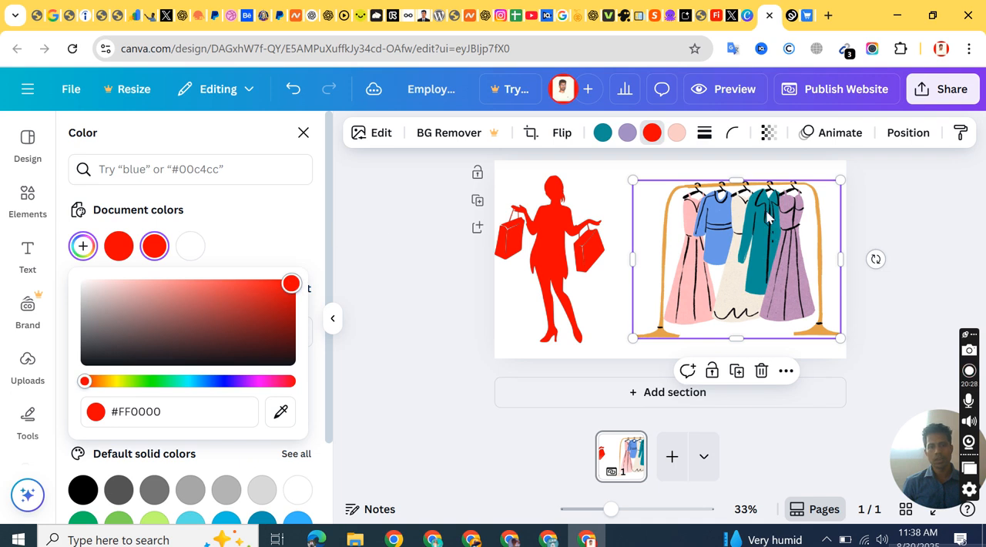
key("Escape")
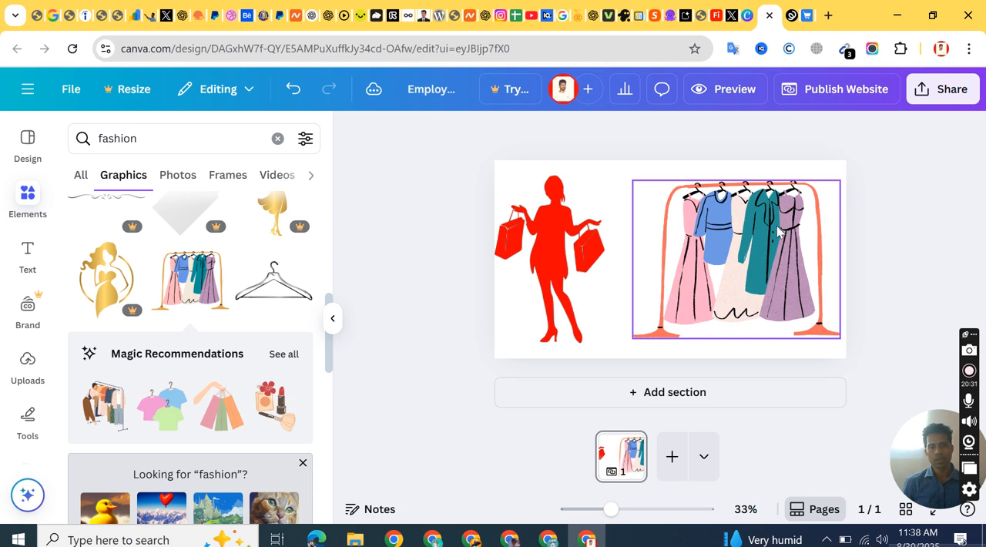
Step: Add a new blank section below the fashion banner
left_click(778, 231)
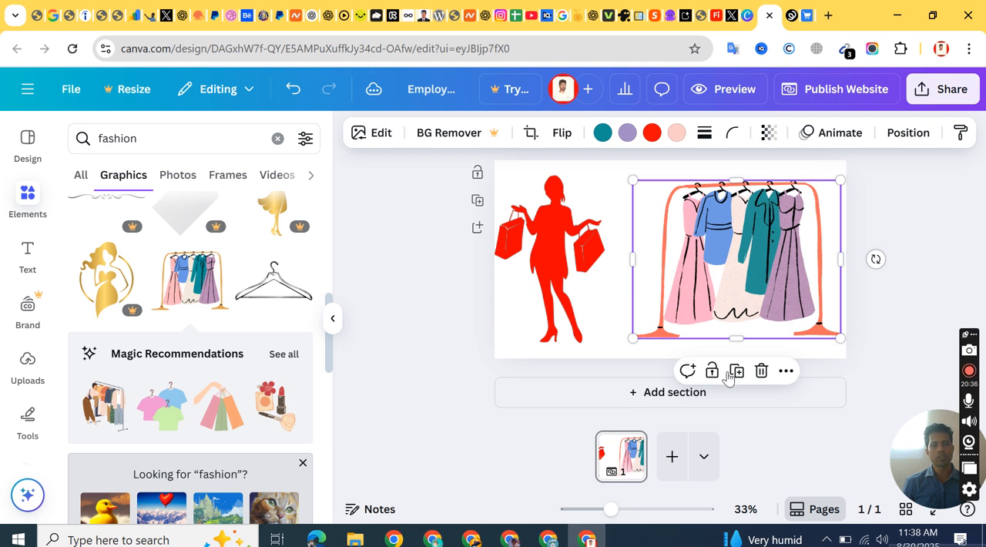
left_click(672, 394)
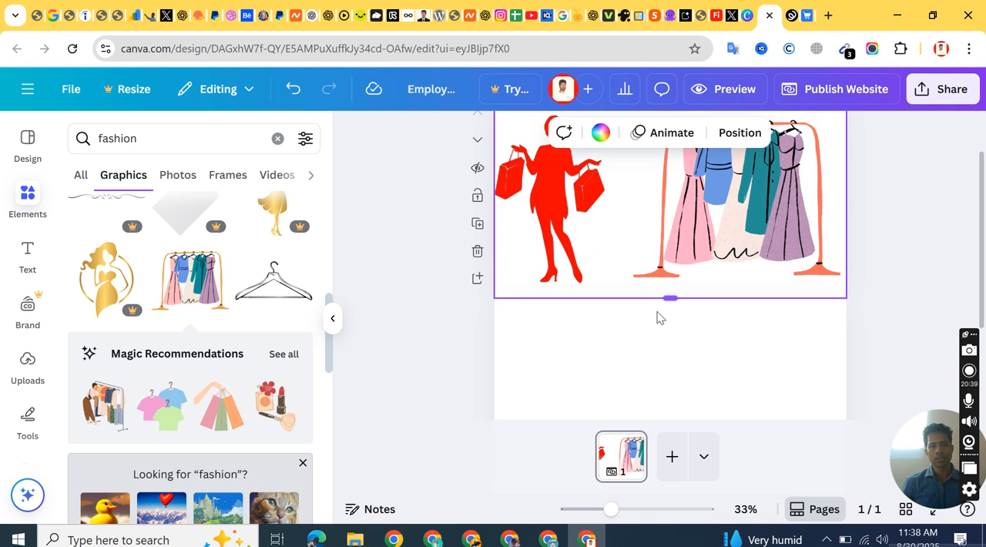
scroll(655, 335, "down", 2)
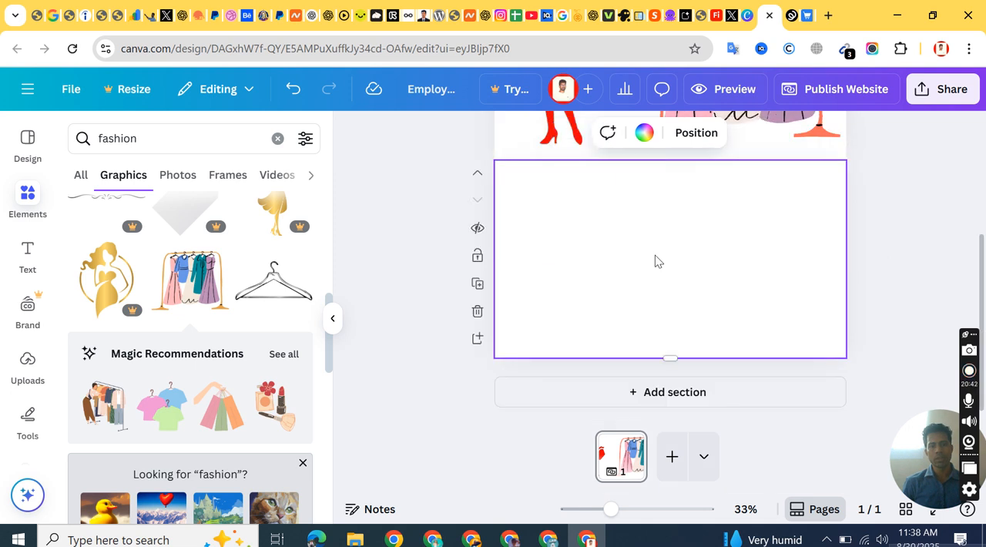
scroll(654, 259, "up", 3)
scroll(697, 247, "down", 3)
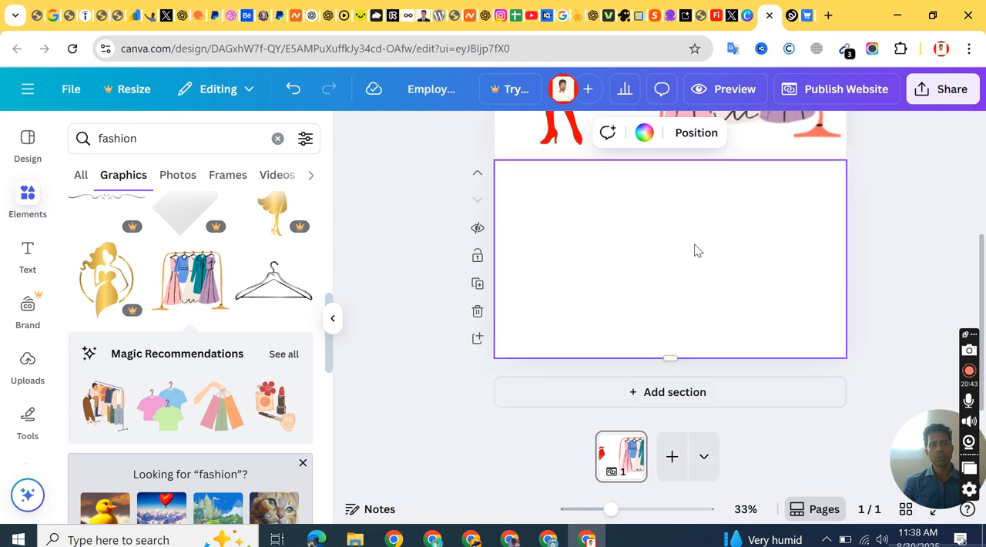
Step: Search the website templates for "clothing store" and look through the designs
left_click(26, 150)
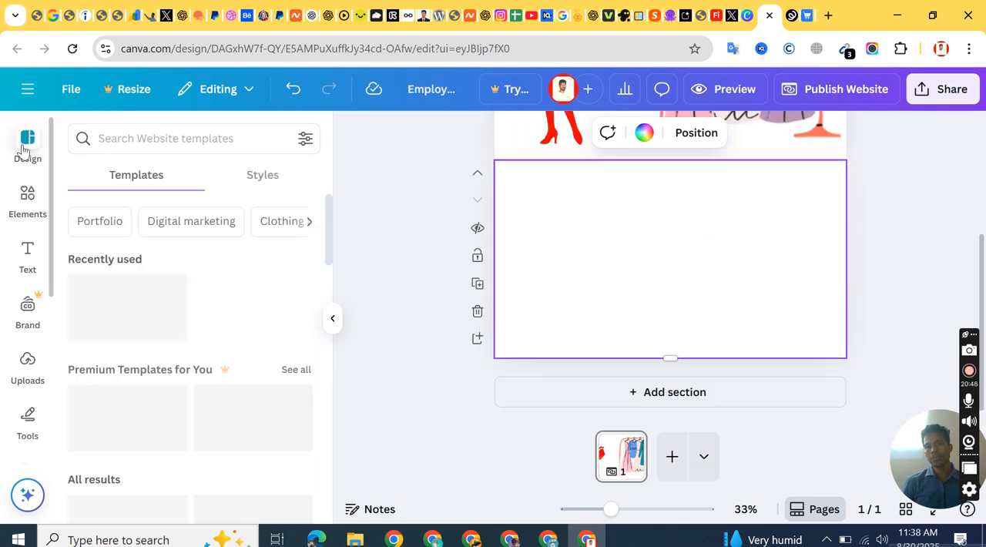
left_click(111, 141)
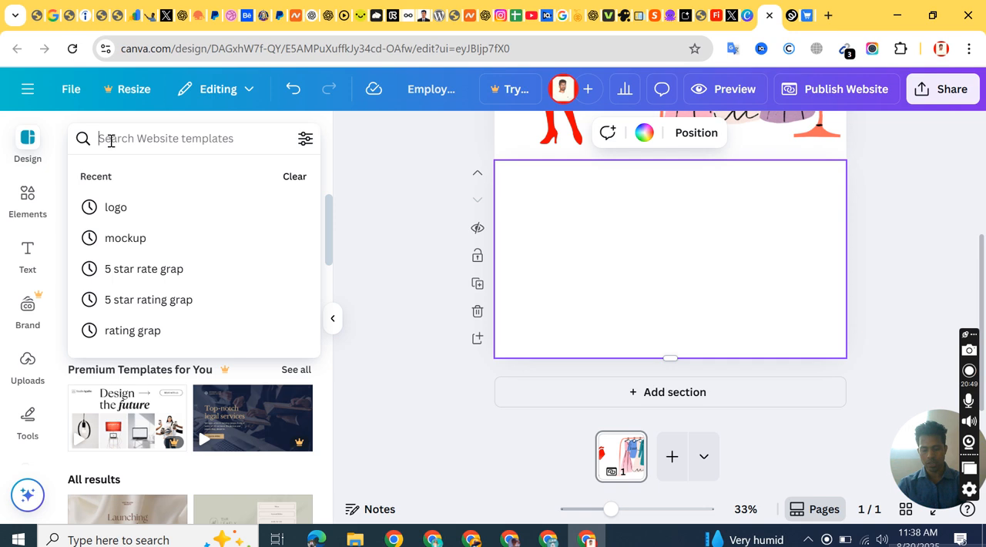
type("clothi")
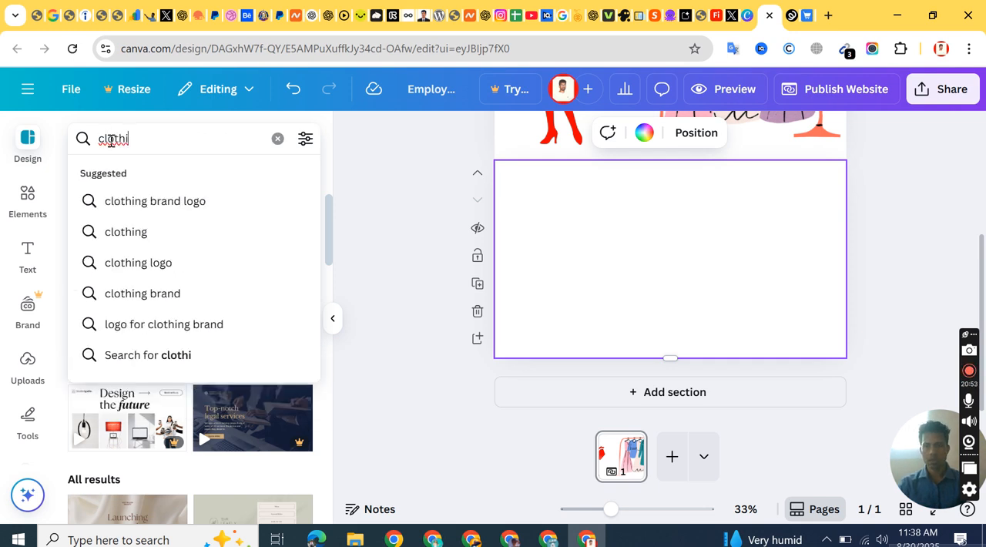
type("ng s")
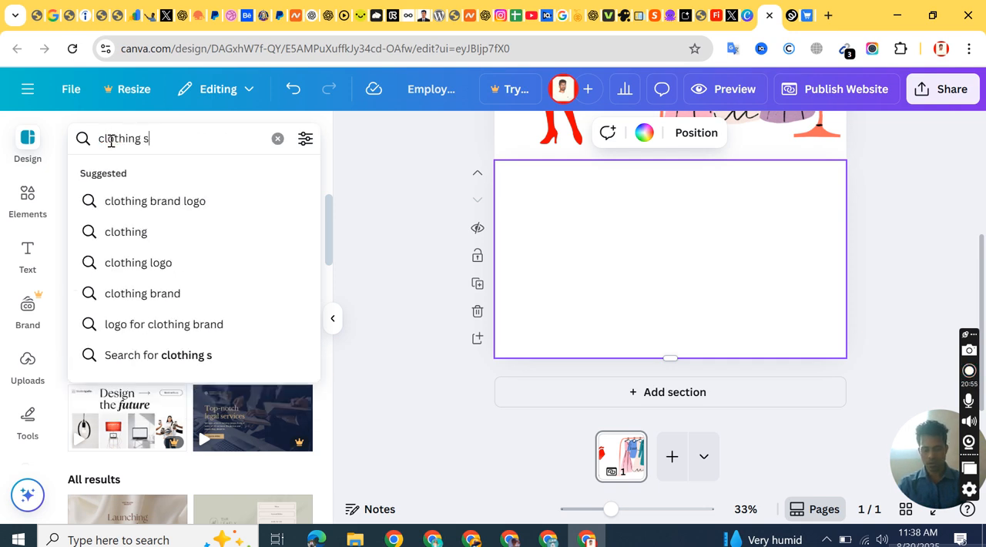
type("tore")
key("Return")
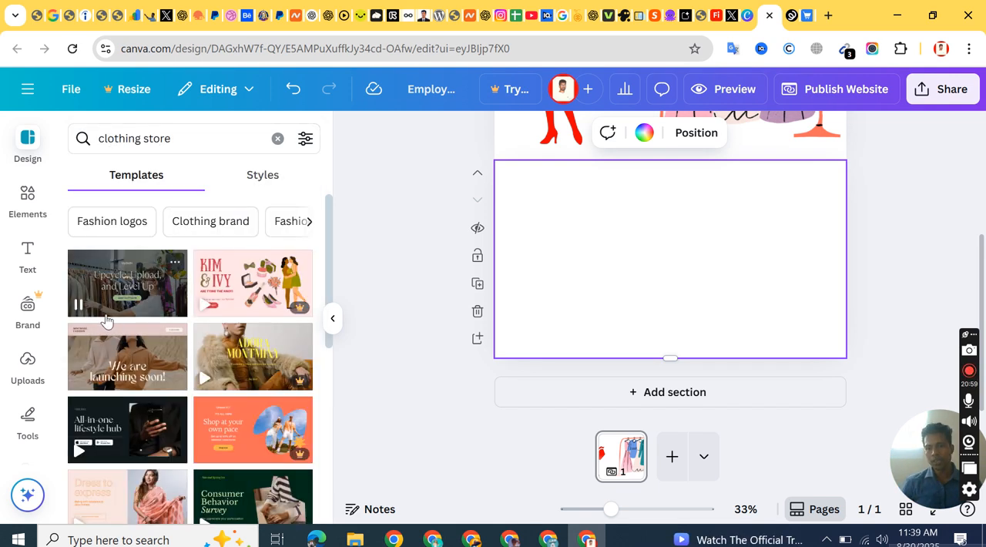
scroll(150, 354, "down", 2)
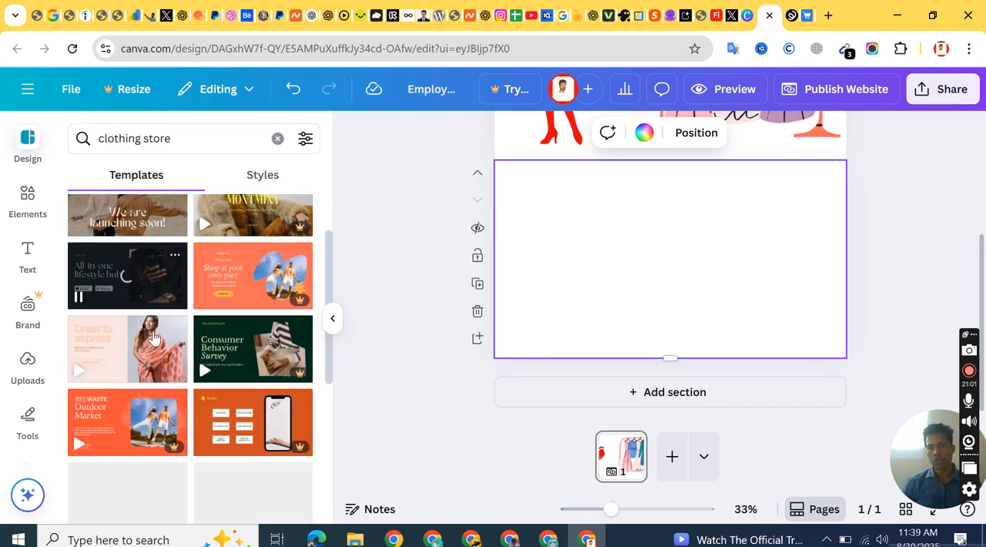
scroll(152, 343, "up", 1)
scroll(127, 339, "down", 2)
scroll(126, 337, "down", 1)
scroll(126, 337, "up", 4)
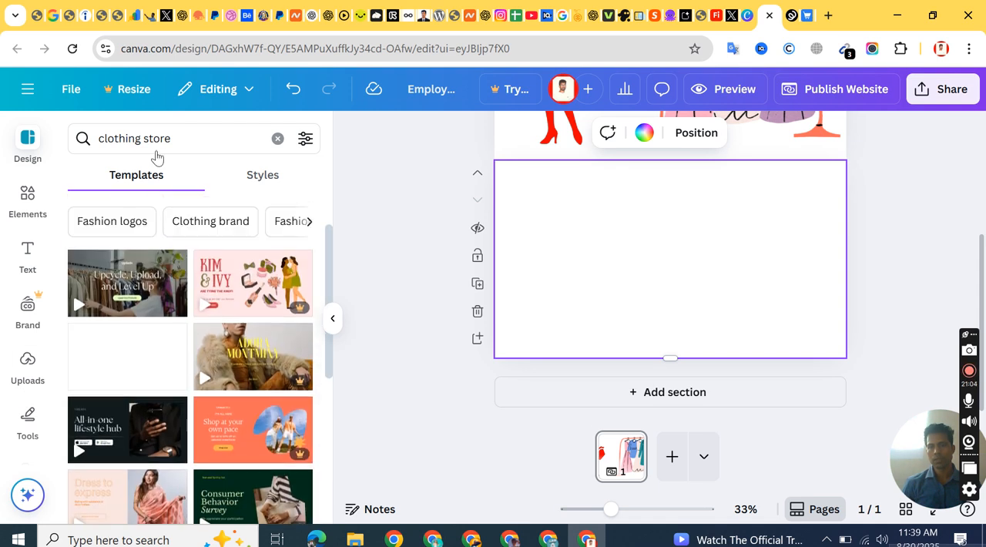
Step: Refine the template search to "fashion clothing store"
left_click(99, 135)
type("fashion")
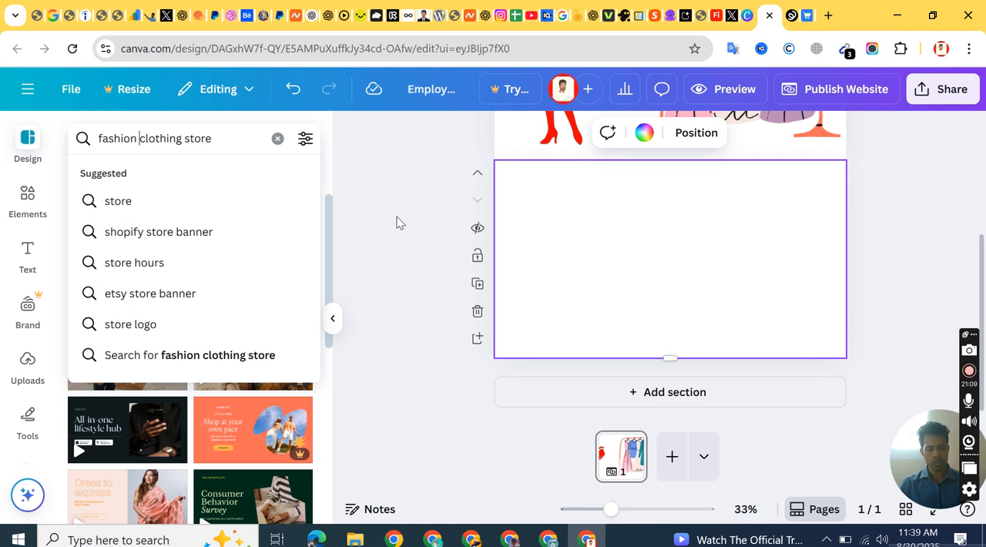
key("Return")
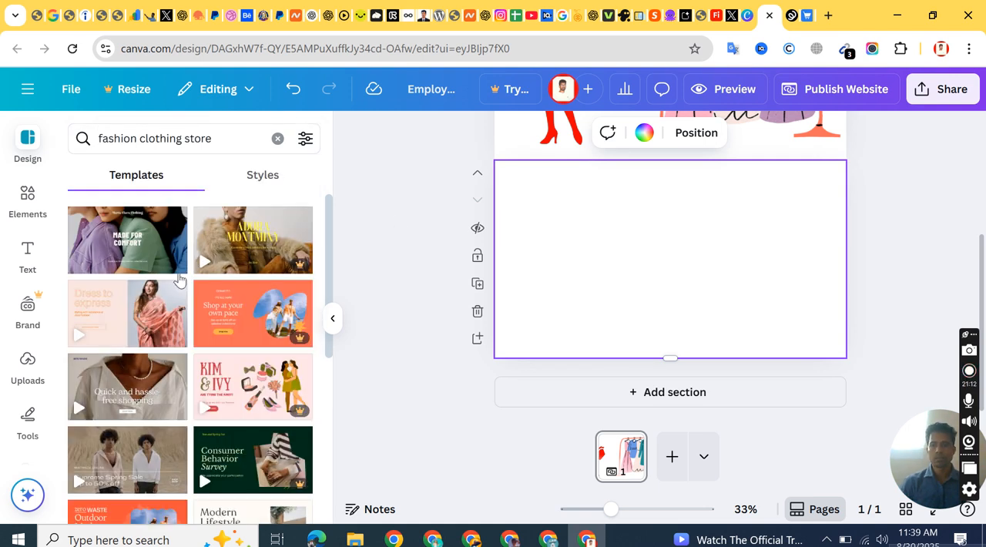
Step: Apply the "mz bunny clothing company" section of the Fashion Retail Website template to the blank section
scroll(166, 345, "down", 2)
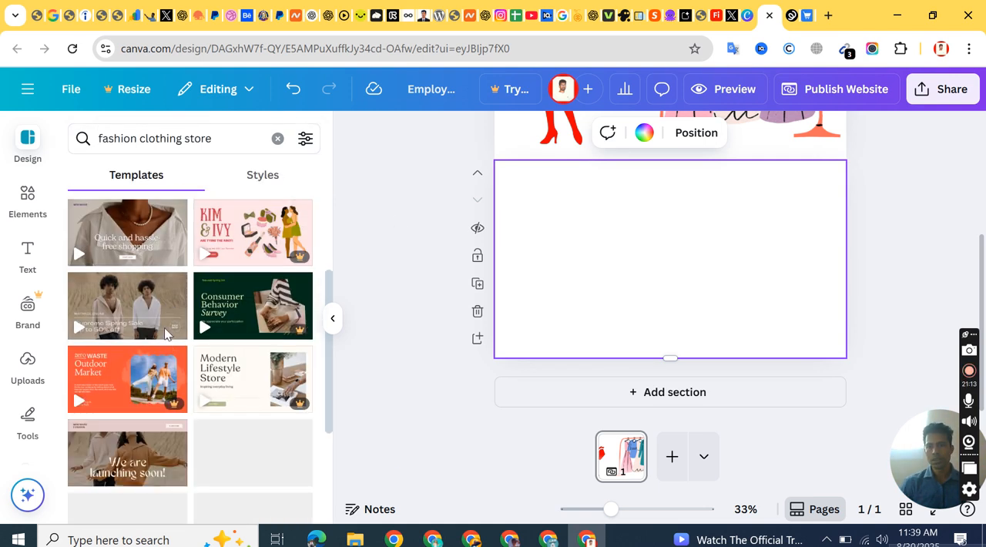
scroll(242, 374, "down", 2)
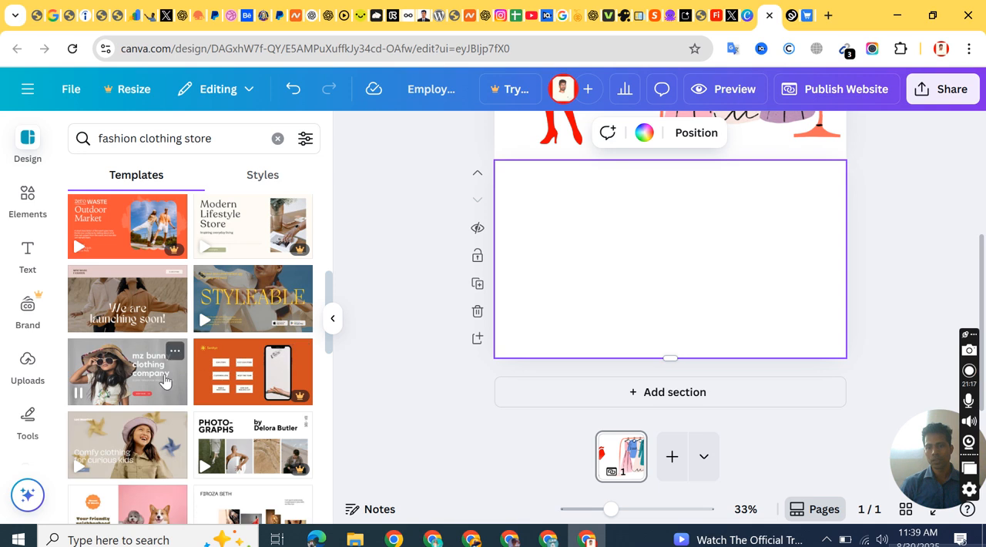
scroll(164, 379, "down", 1)
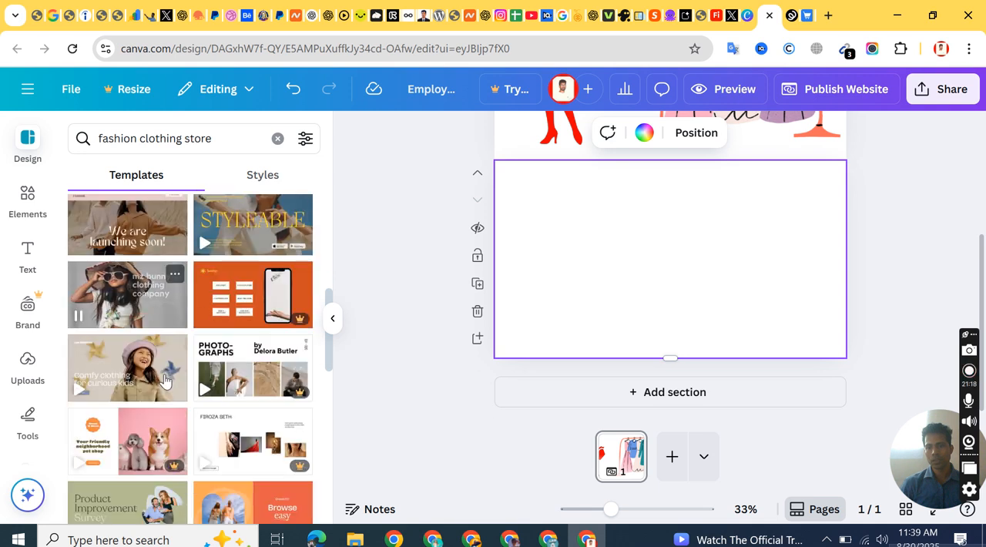
left_click(122, 308)
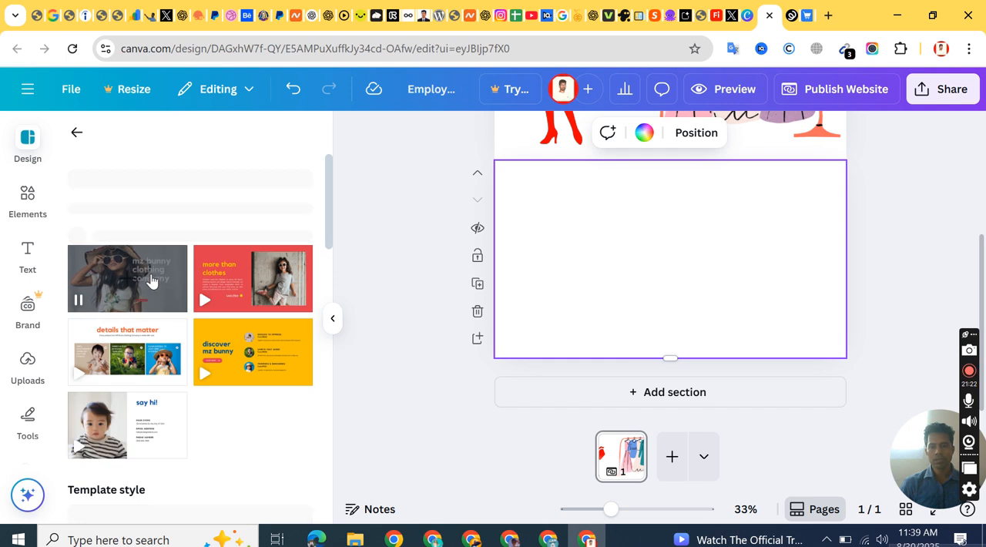
left_click(111, 369)
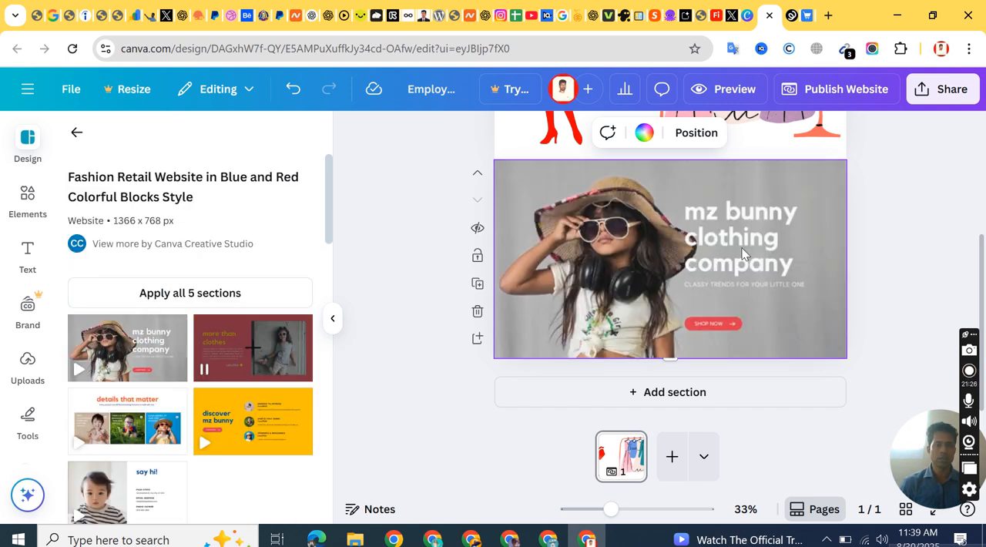
left_click(848, 225)
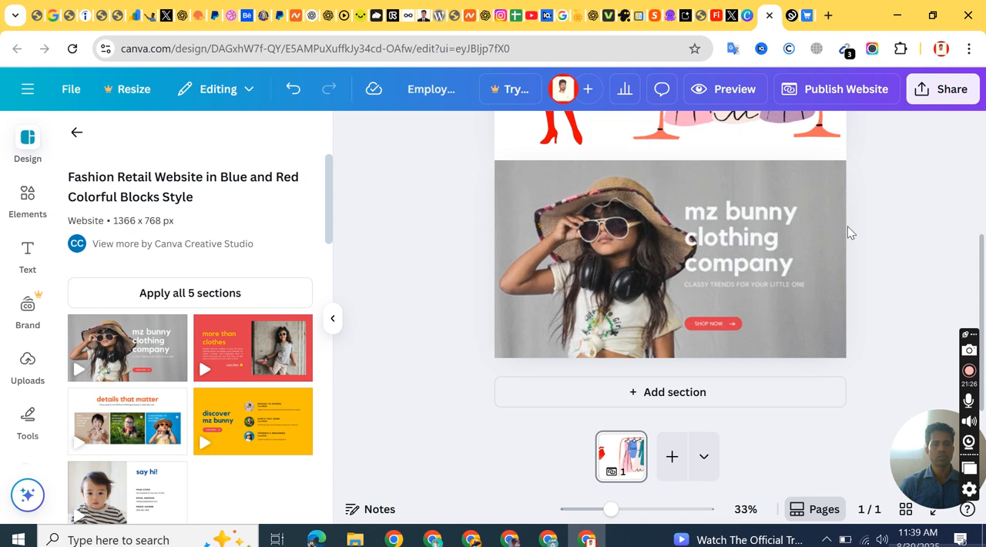
Step: Replace the "mz bunny clothing company" heading in the new section with "Riaz Bd Fahion"
left_click(130, 371)
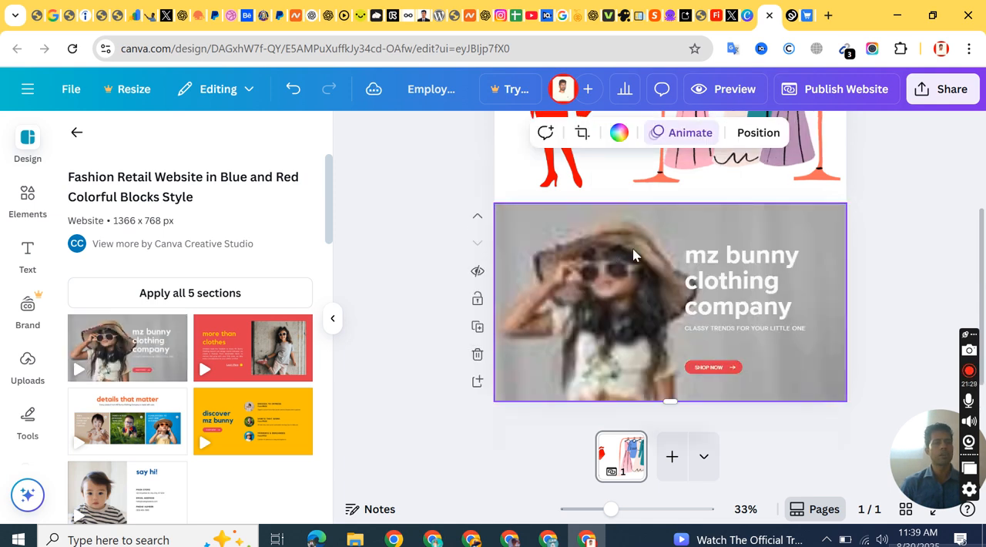
left_click(942, 208)
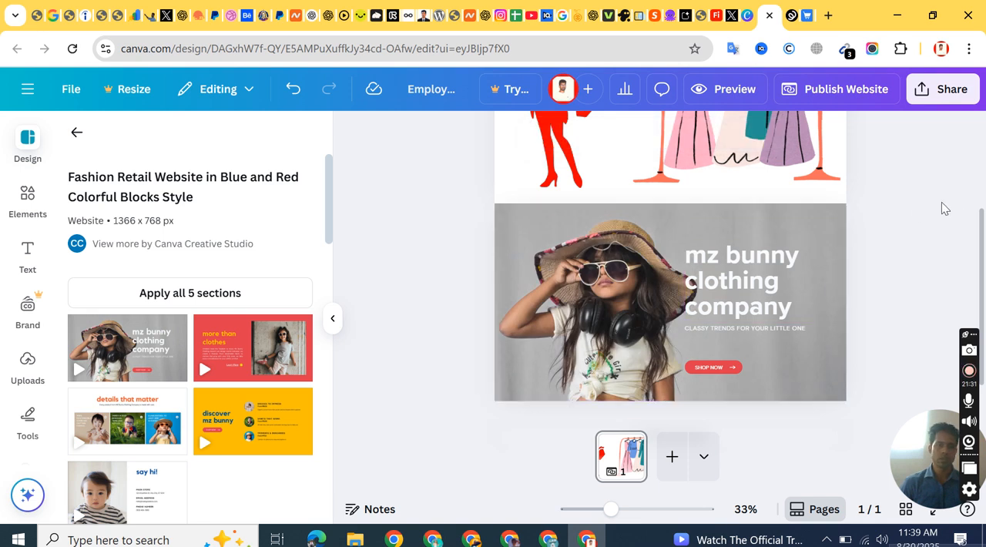
left_click(740, 258)
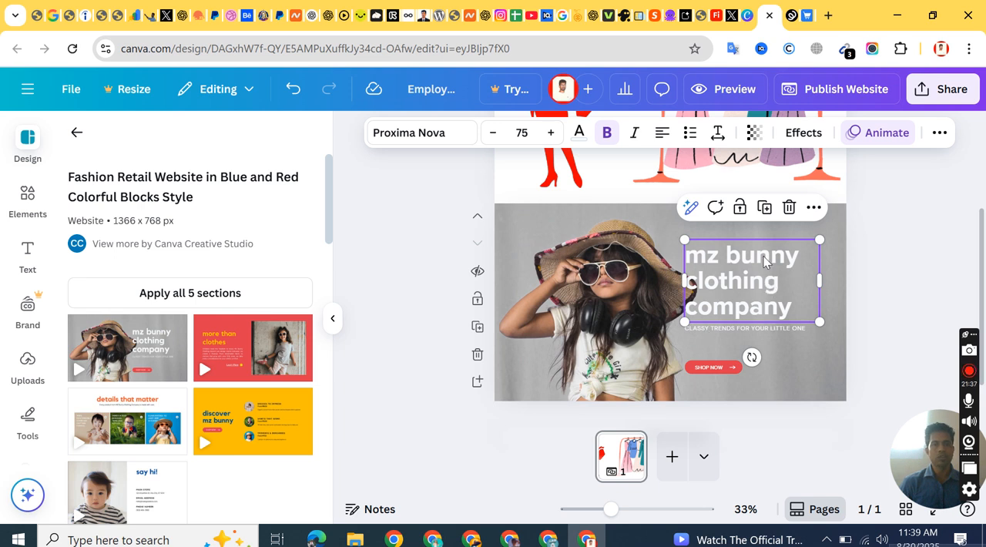
left_click(764, 261)
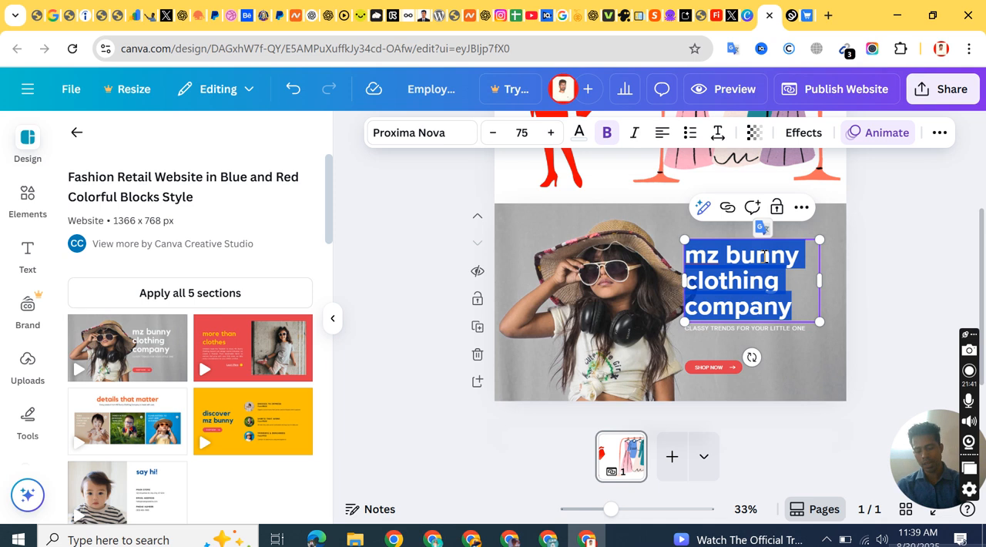
type("Riaz Bd")
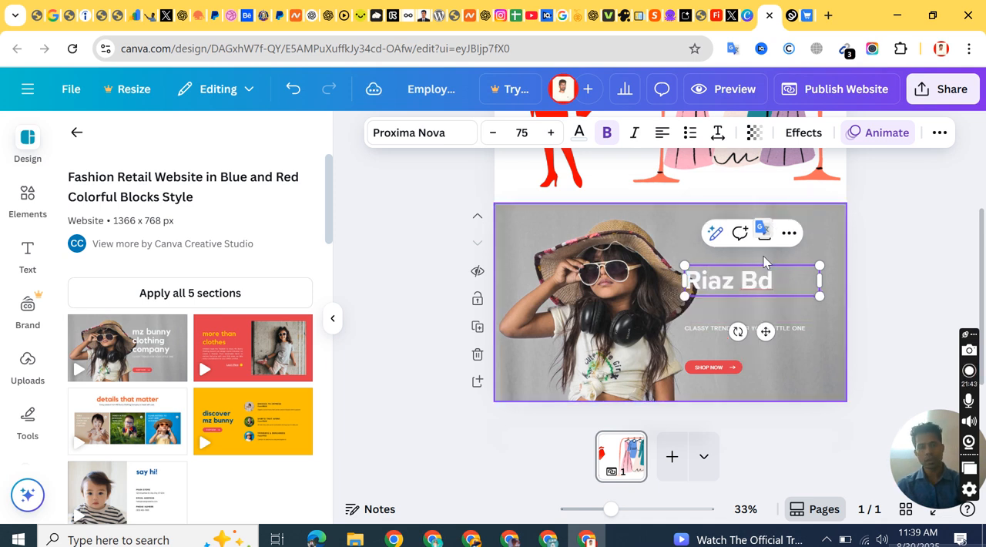
type(" Fa")
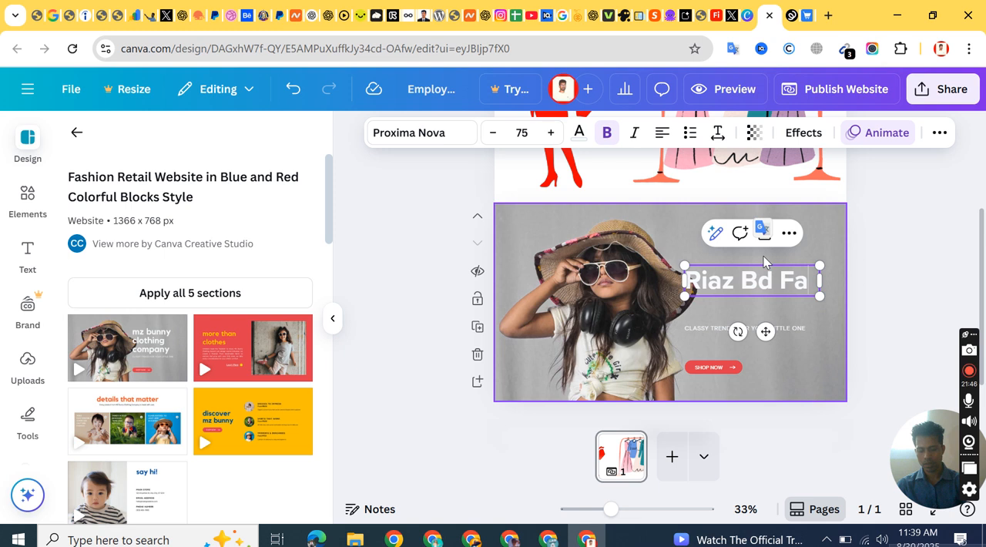
type("hion")
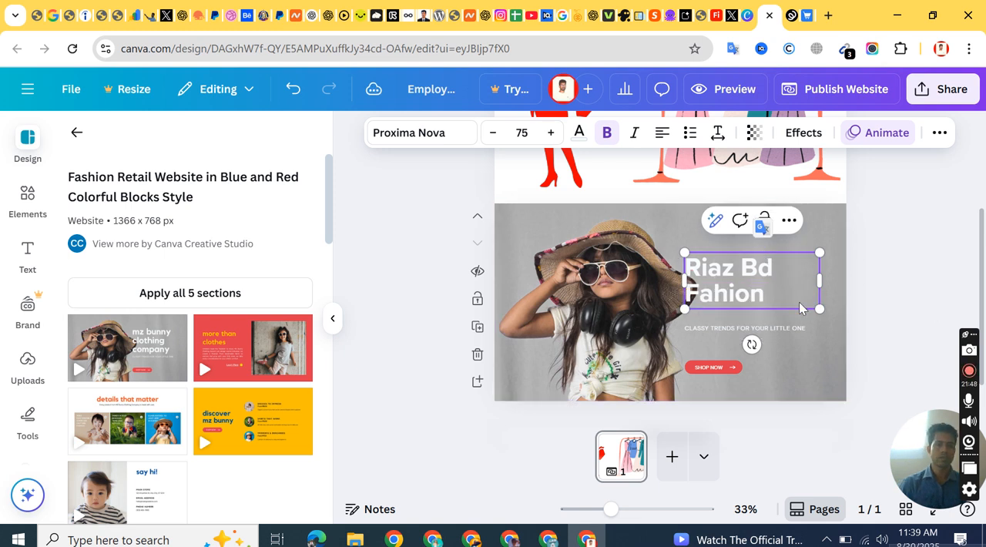
left_click(891, 289)
Step: Shift the heading, tagline and SHOP NOW button of the section rightward, away from the girl's photo, aligning their left edges approximately
left_click_drag(778, 279, 798, 262)
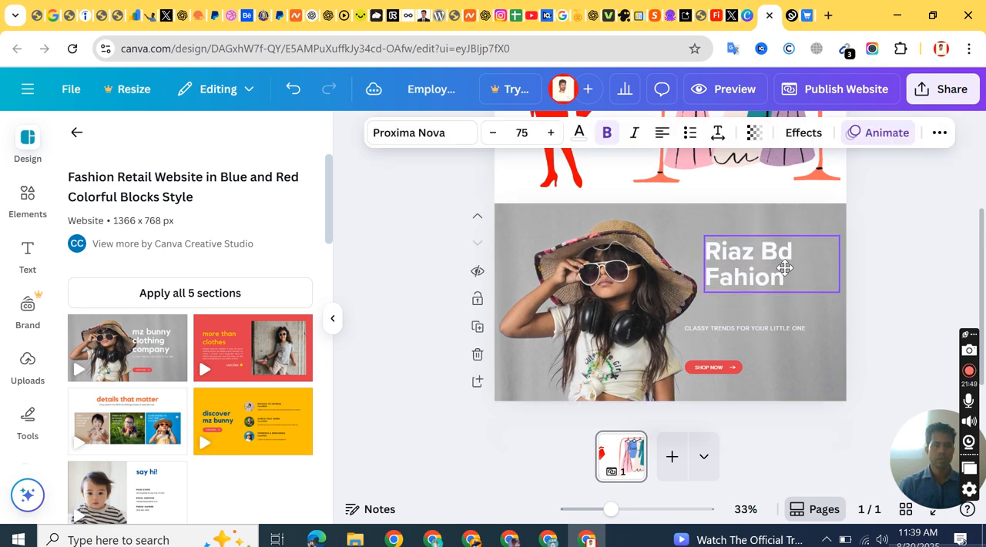
left_click(759, 329)
left_click(758, 327)
left_click_drag(755, 329, 775, 326)
left_click(721, 365)
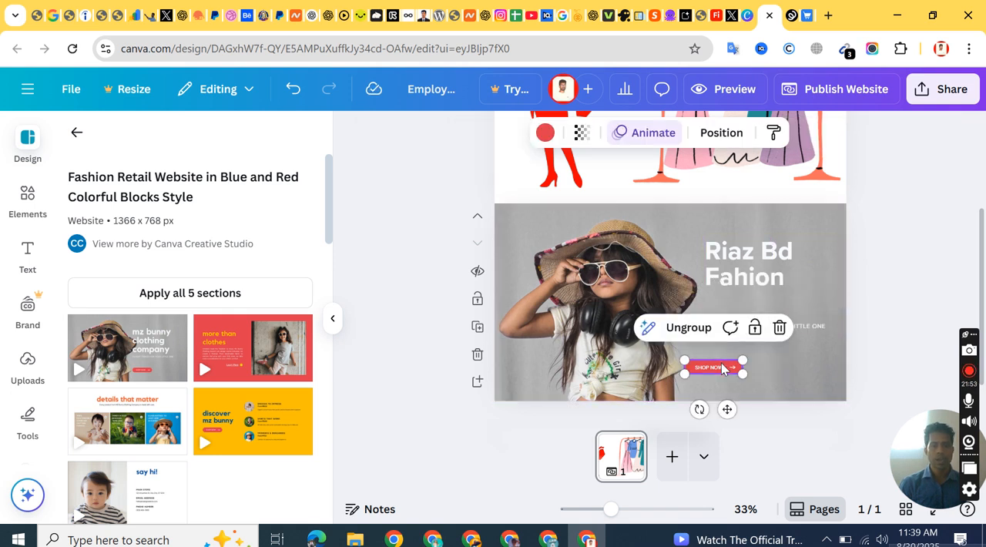
left_click_drag(723, 366, 760, 366)
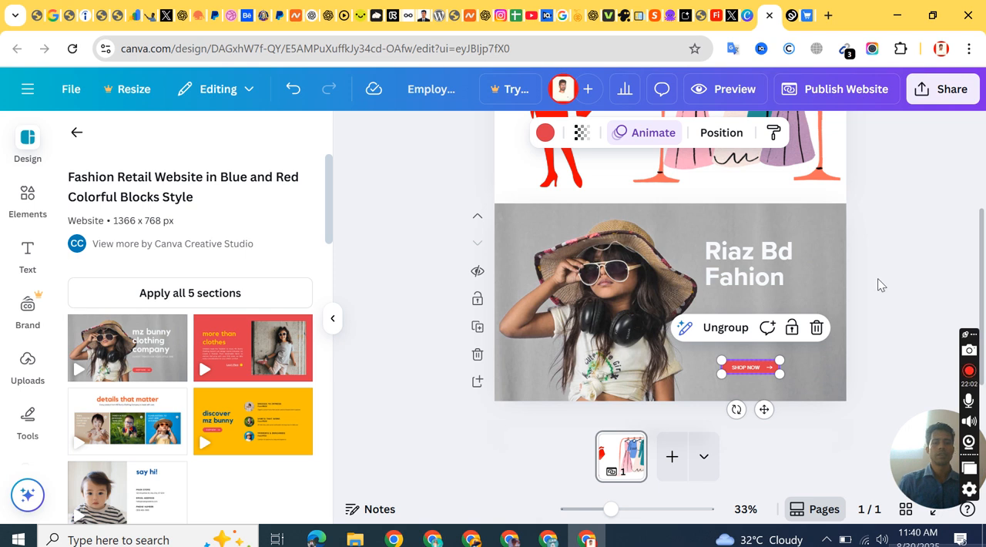
left_click(890, 226)
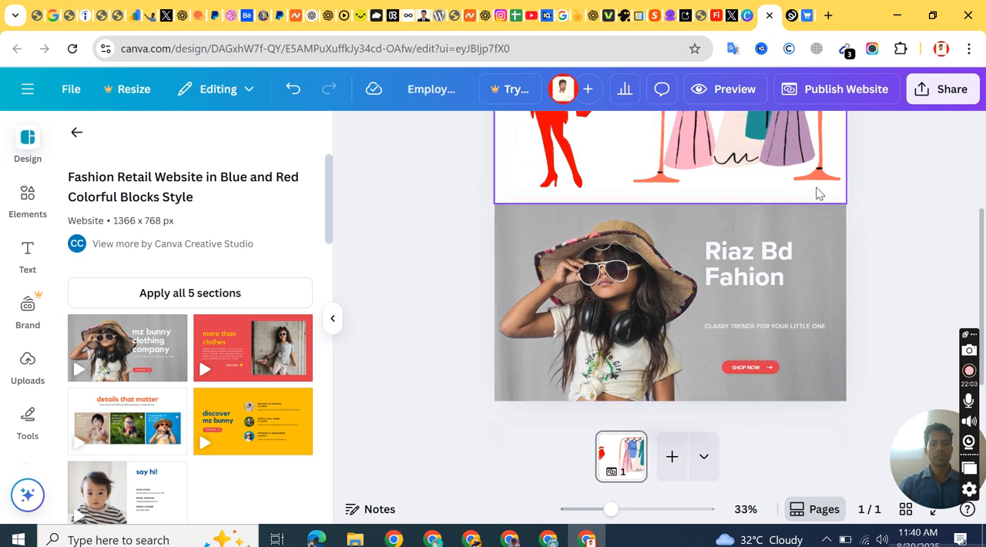
Step: Download the design as a JPG at size 1 and quality 80, and check the recent downloads for the file
left_click(918, 103)
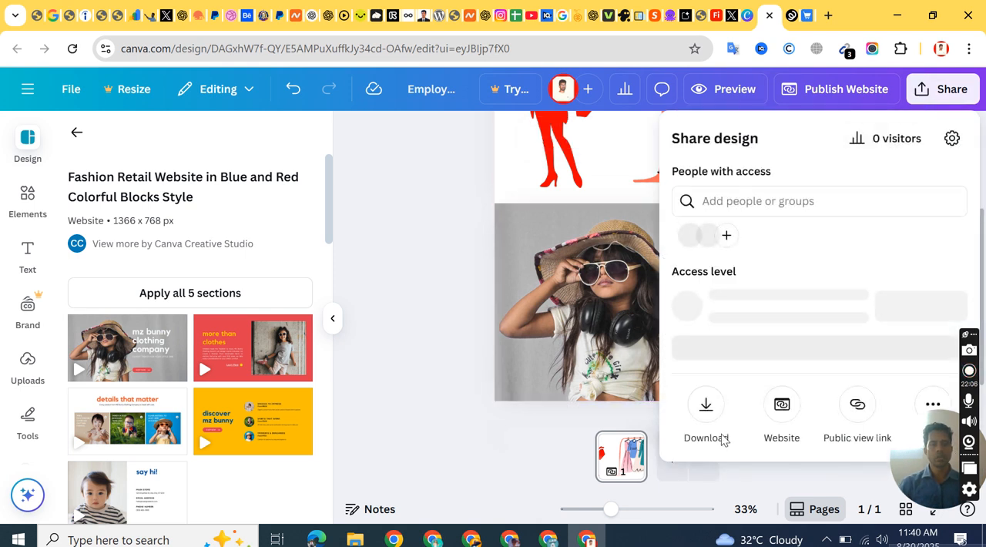
left_click(704, 408)
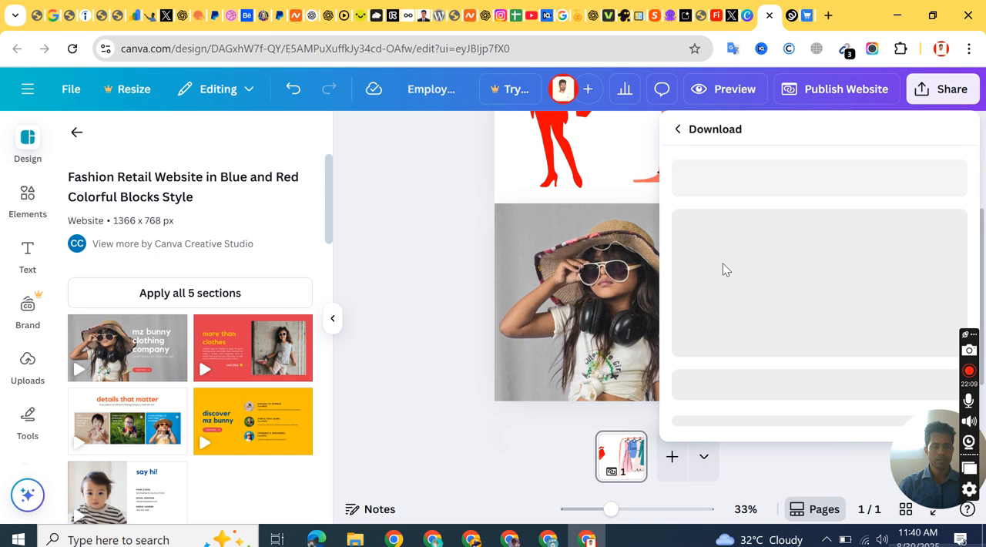
left_click(738, 206)
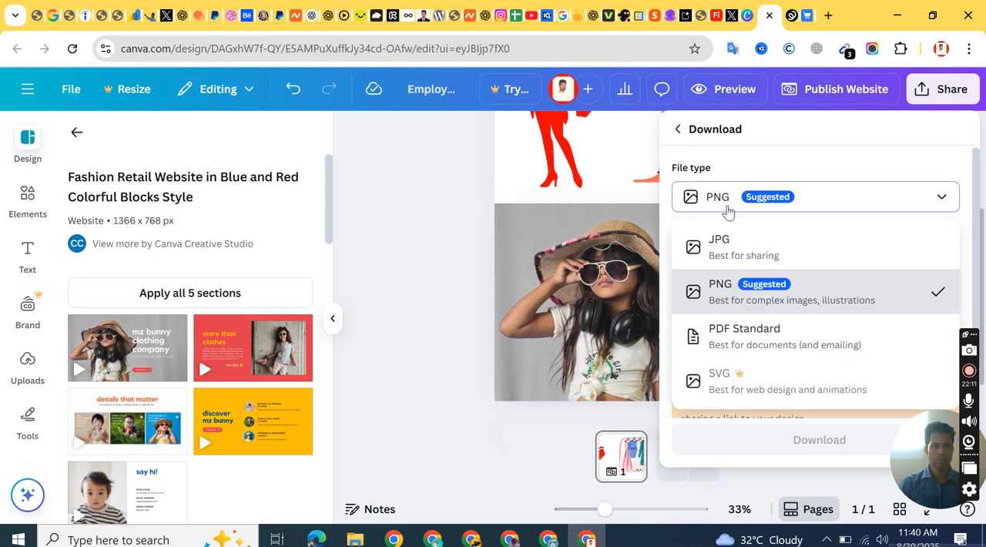
left_click(736, 243)
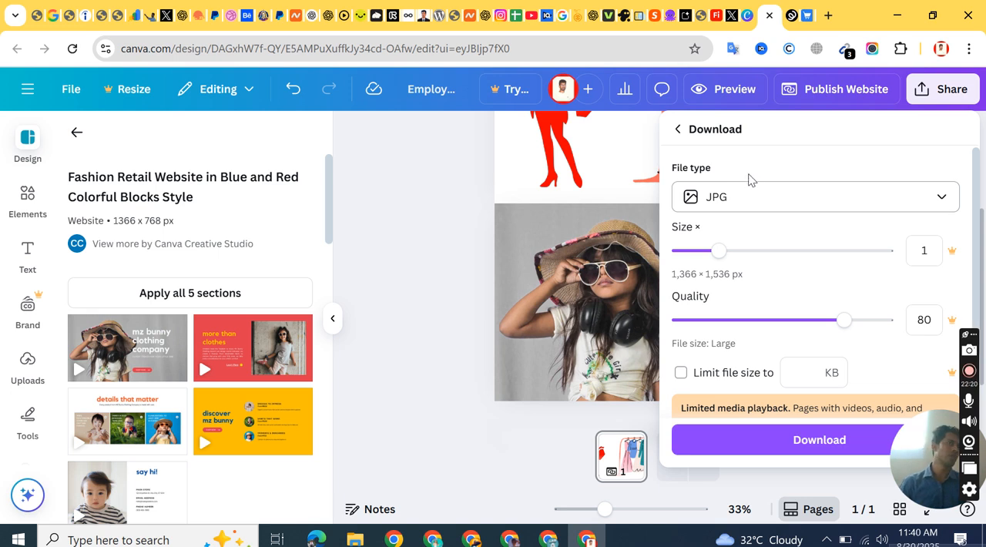
left_click(799, 438)
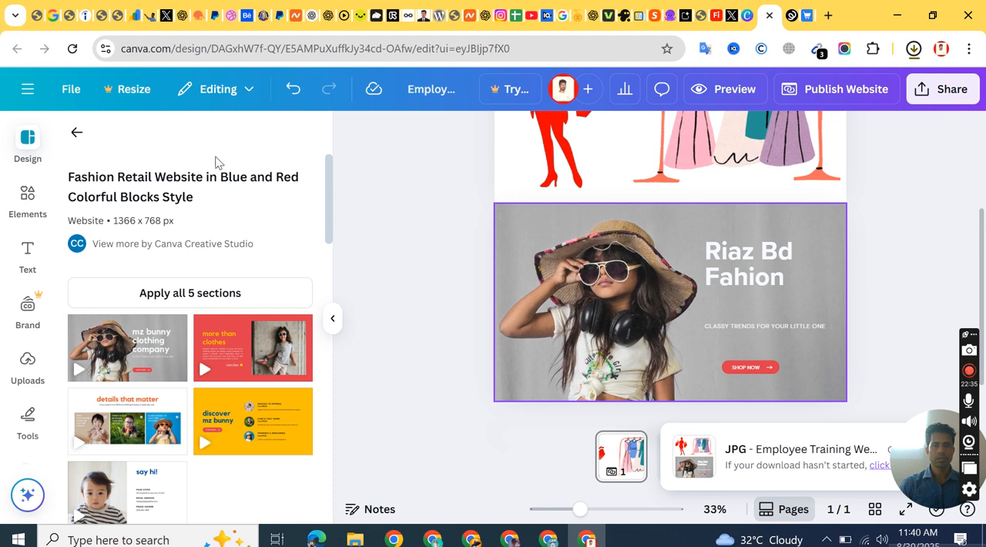
left_click(914, 49)
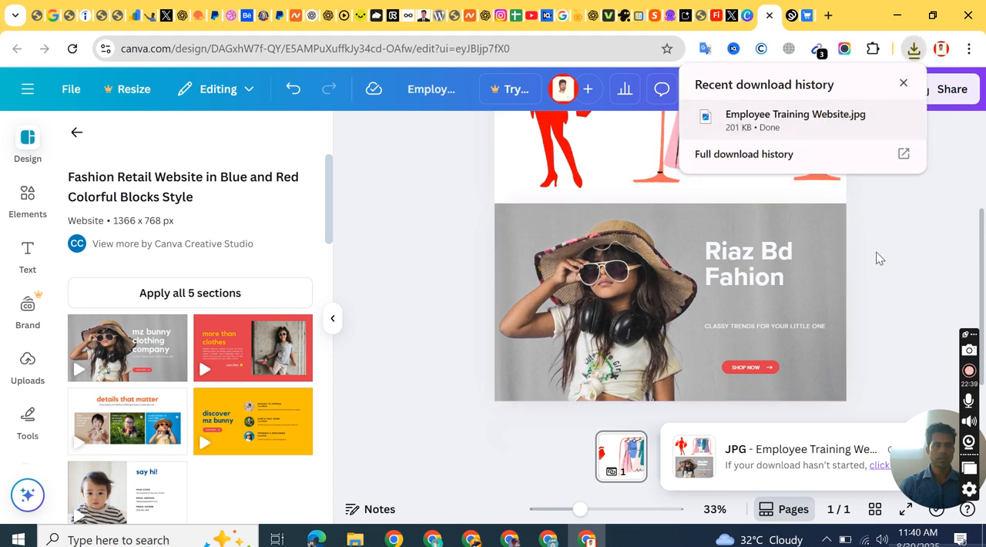
left_click(880, 271)
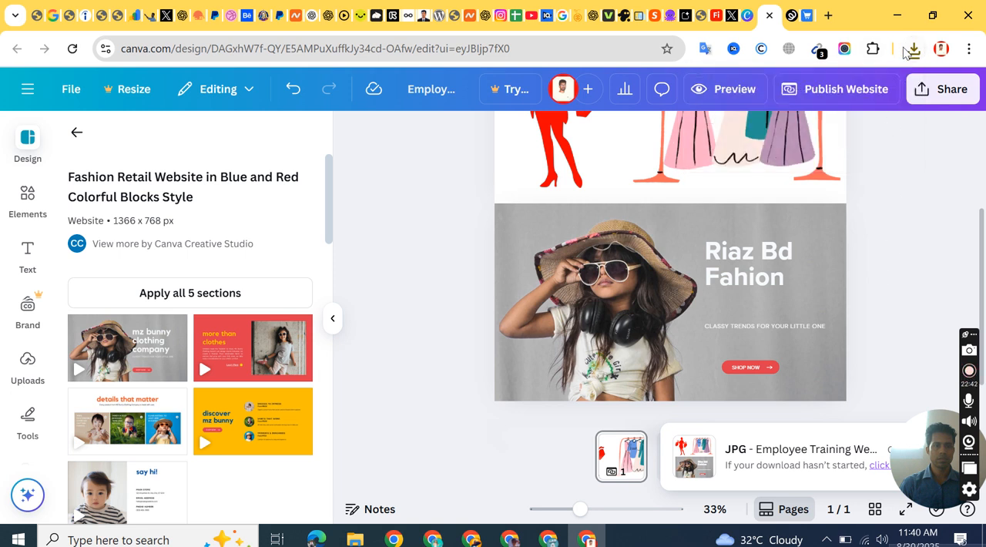
Step: Switch to the Teespring store layout editor and open the hero banner settings
left_click(785, 20)
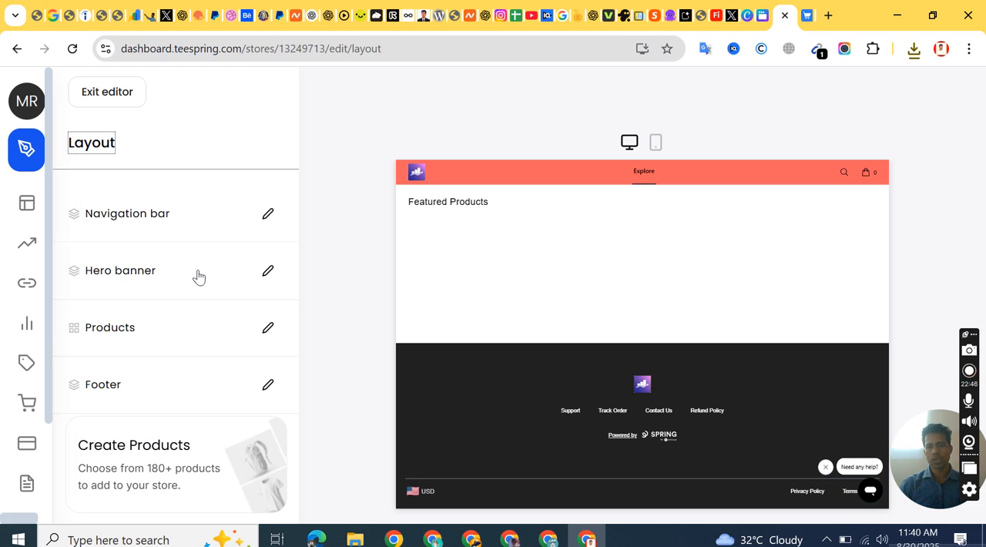
left_click(267, 271)
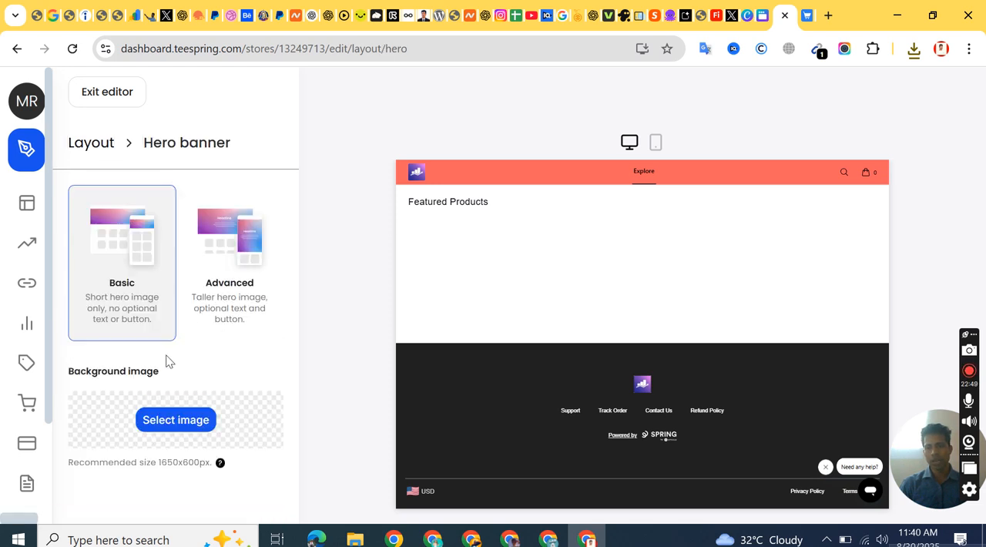
left_click(174, 420)
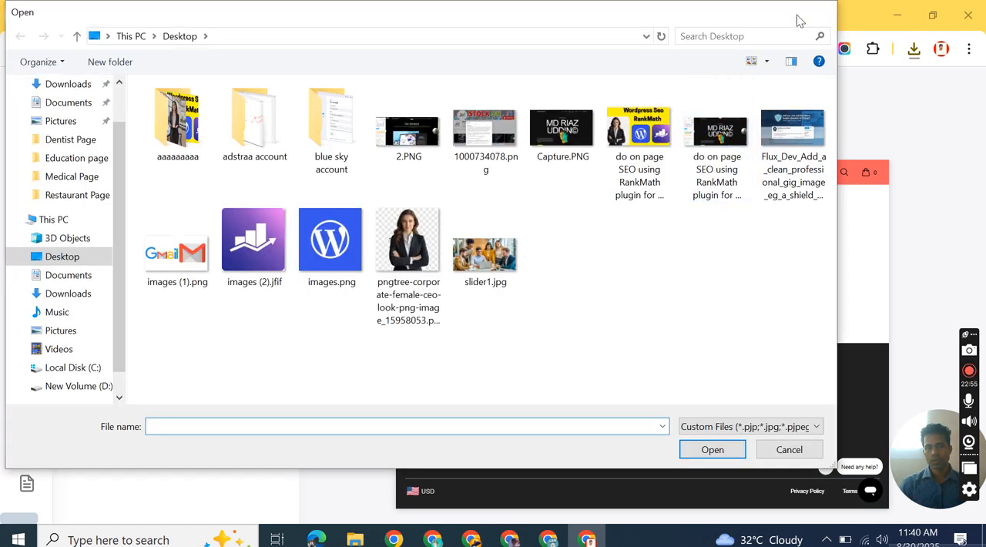
left_click(815, 13)
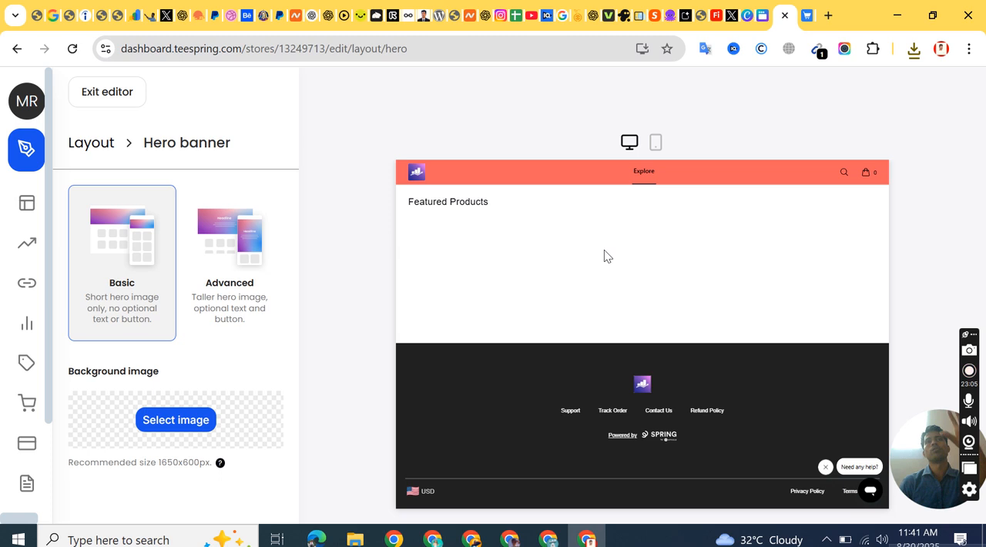
Step: Try the Advanced hero banner style and its background image picker, and switch back to the Basic style
left_click(236, 259)
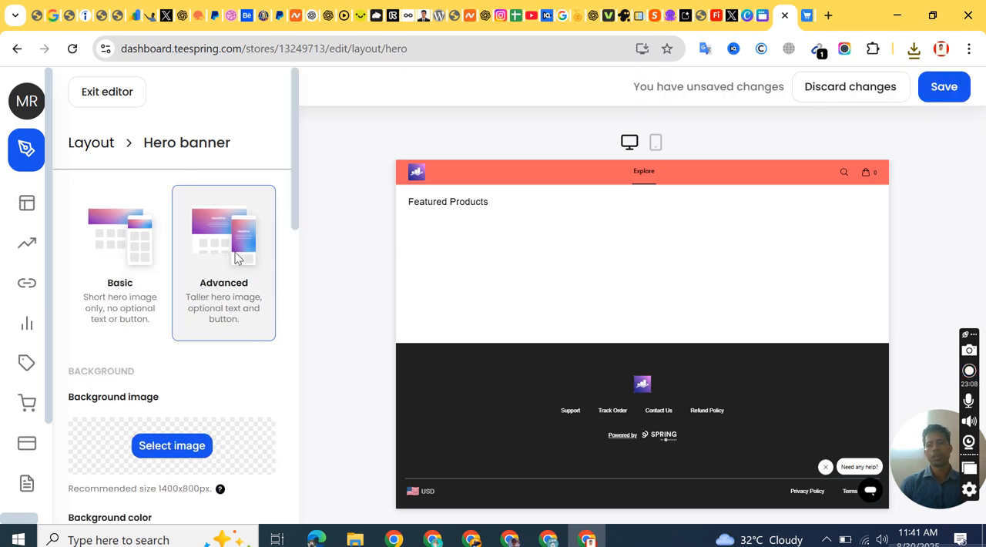
scroll(243, 306, "down", 4)
scroll(242, 305, "up", 2)
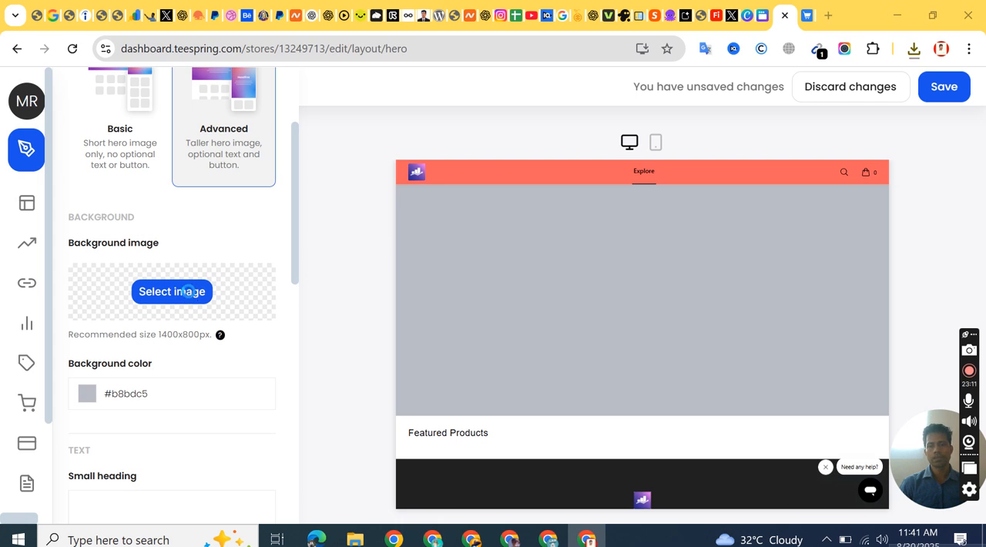
left_click(191, 297)
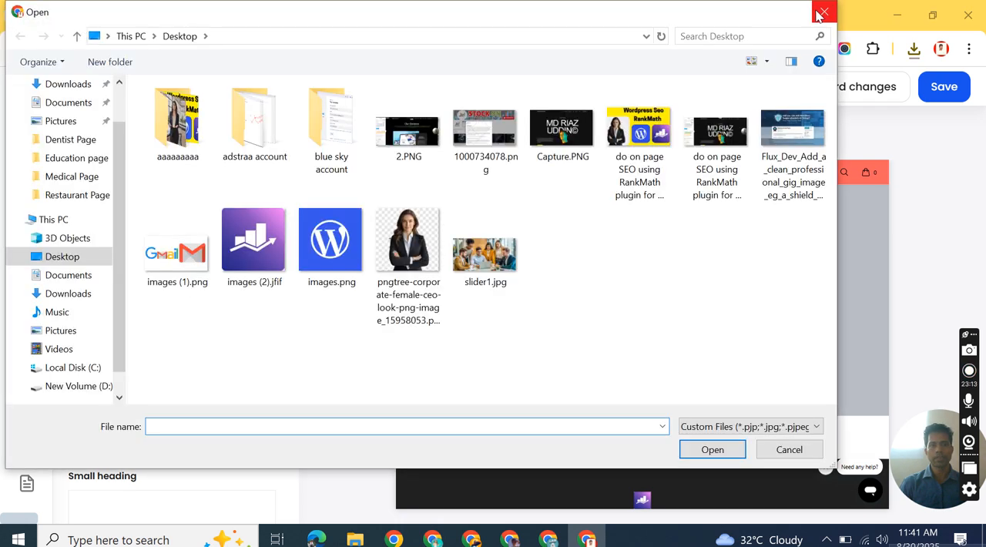
left_click(821, 13)
left_click(133, 128)
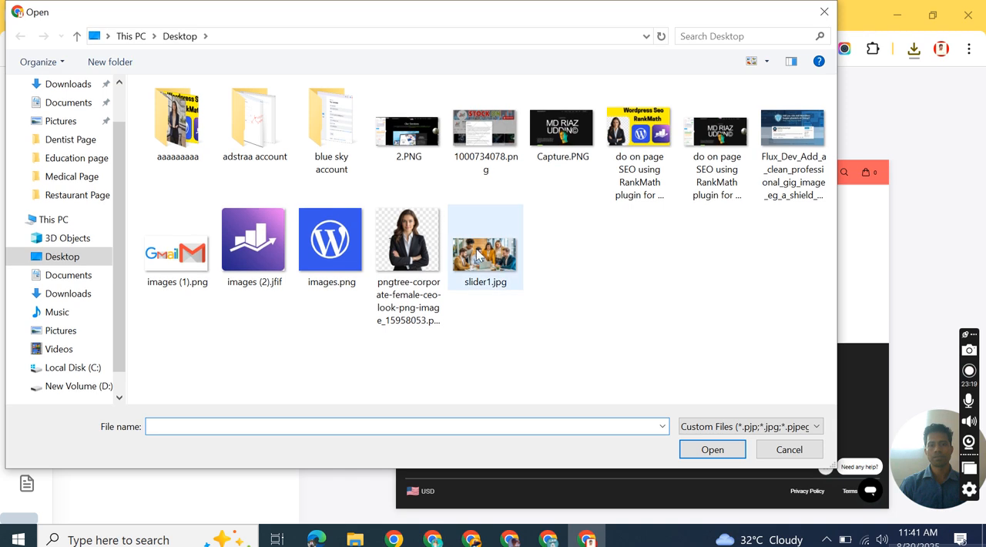
Step: Upload Employee Training Website.jpg from Downloads as the Basic hero banner's background image and review it in the store preview
left_click(490, 266)
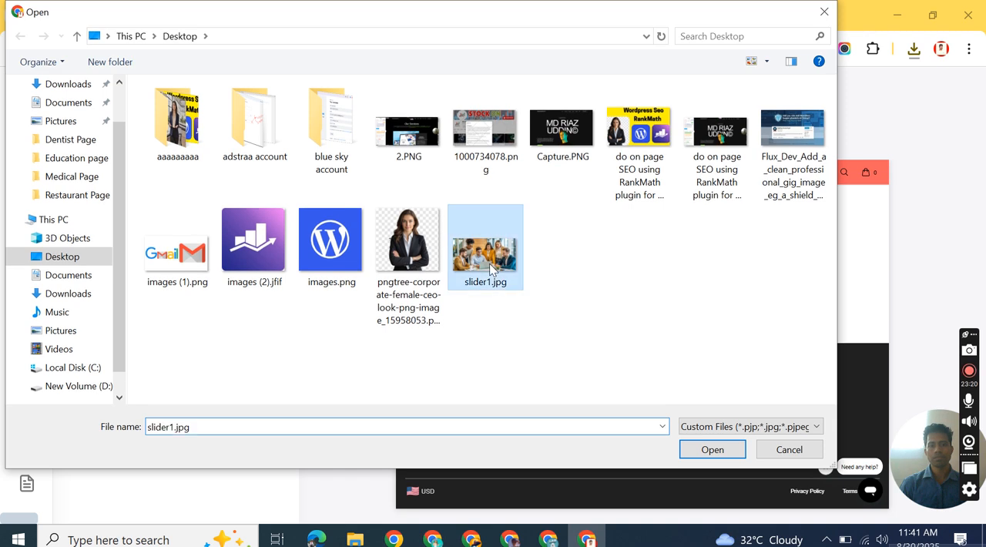
left_click(68, 293)
left_click(215, 131)
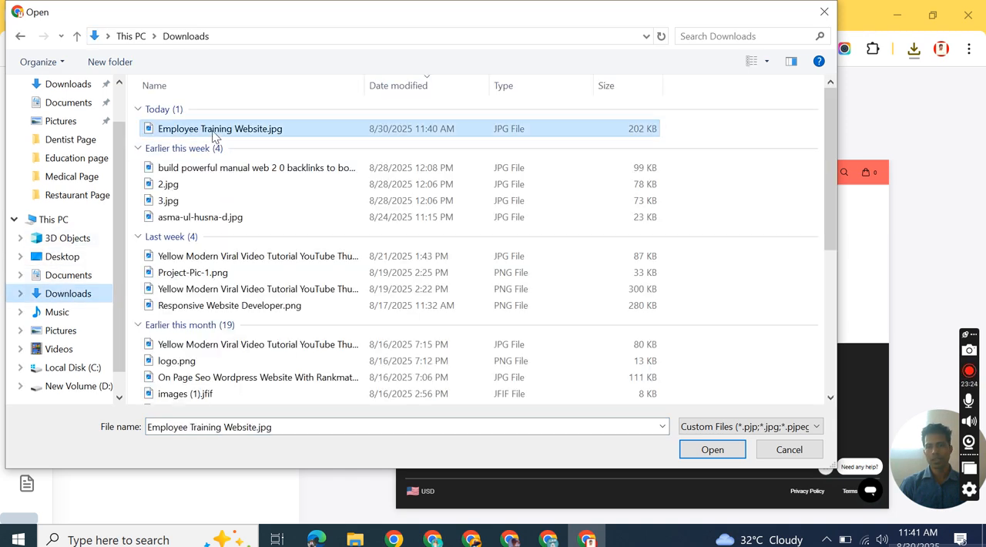
left_click(710, 452)
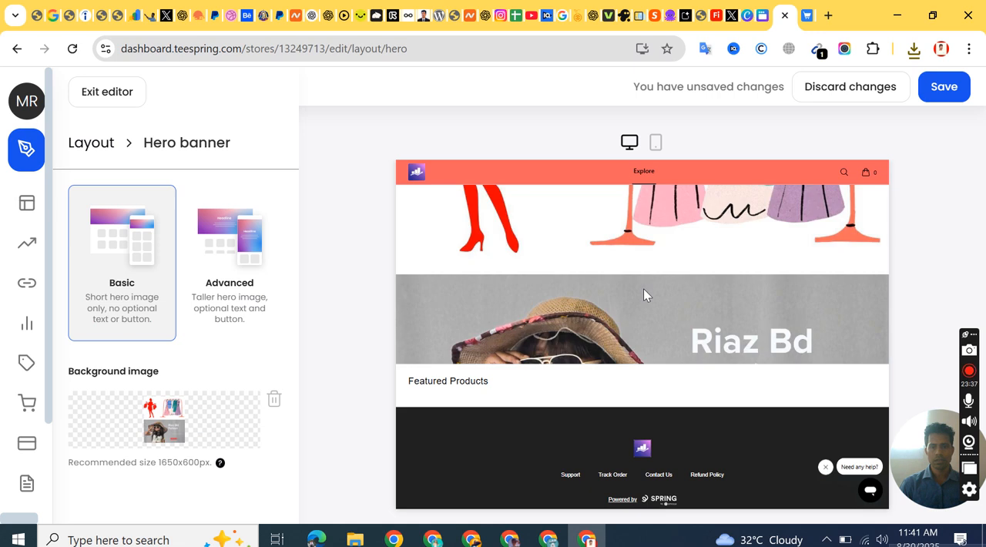
scroll(643, 288, "down", 1)
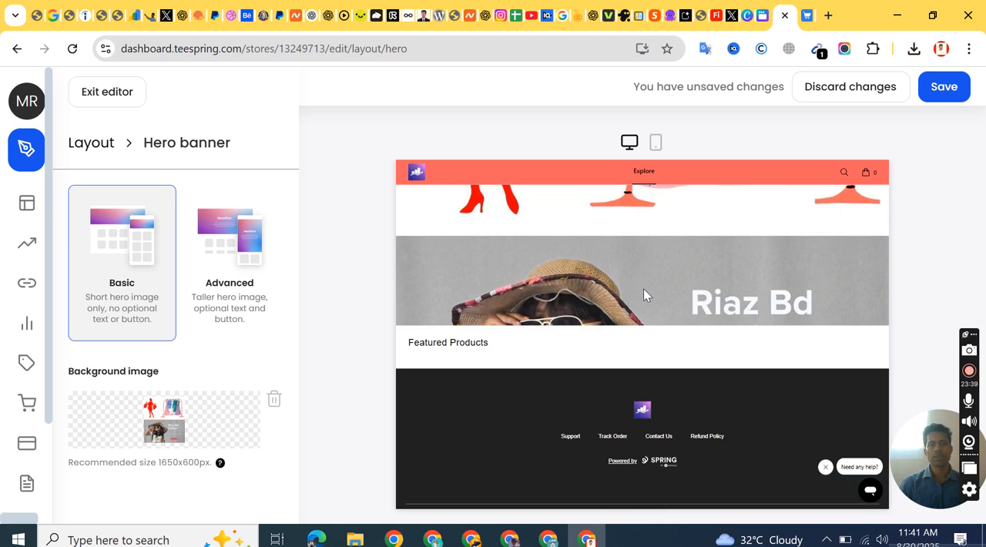
scroll(646, 279, "up", 1)
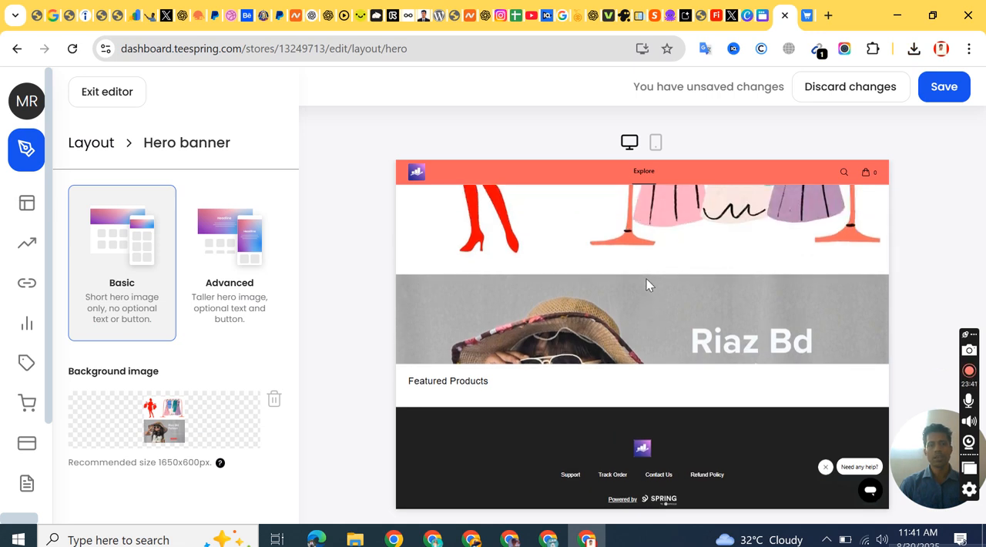
Step: Switch to the Canva design with the fashion banner artwork
left_click(762, 15)
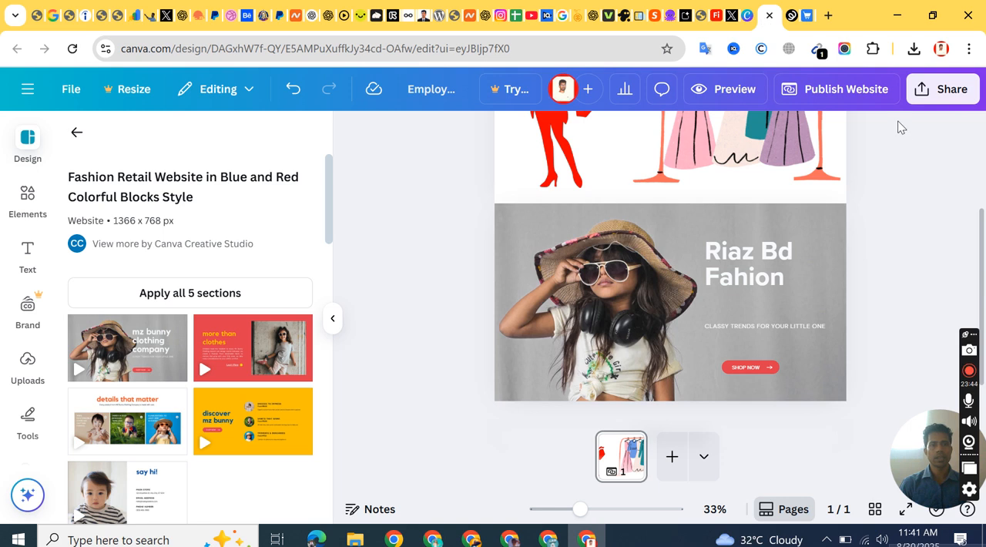
scroll(898, 126, "up", 2)
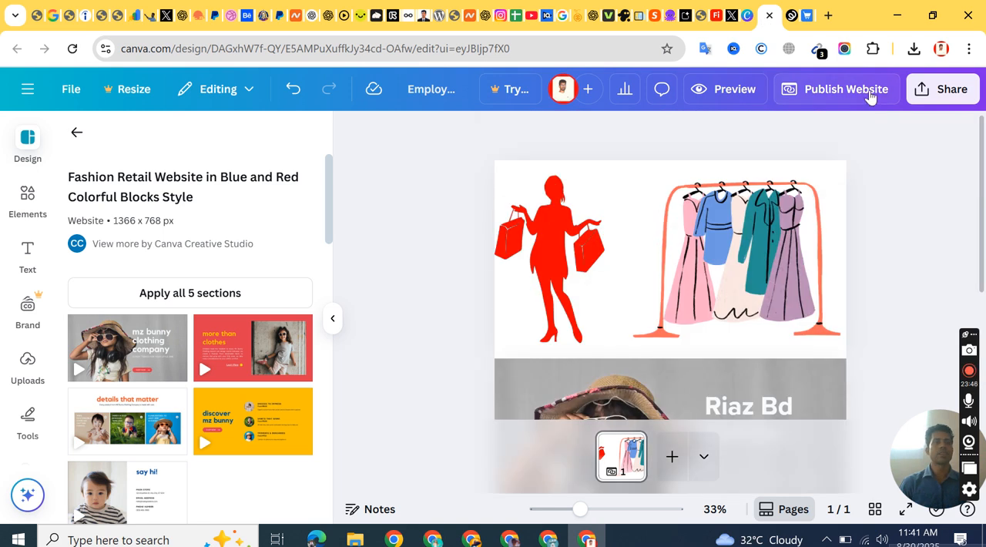
left_click(952, 90)
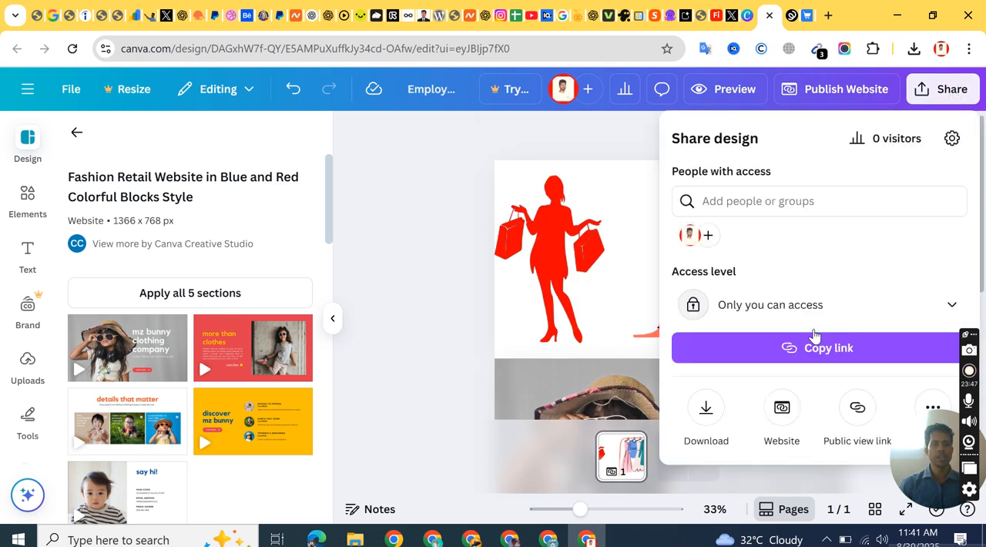
left_click(710, 415)
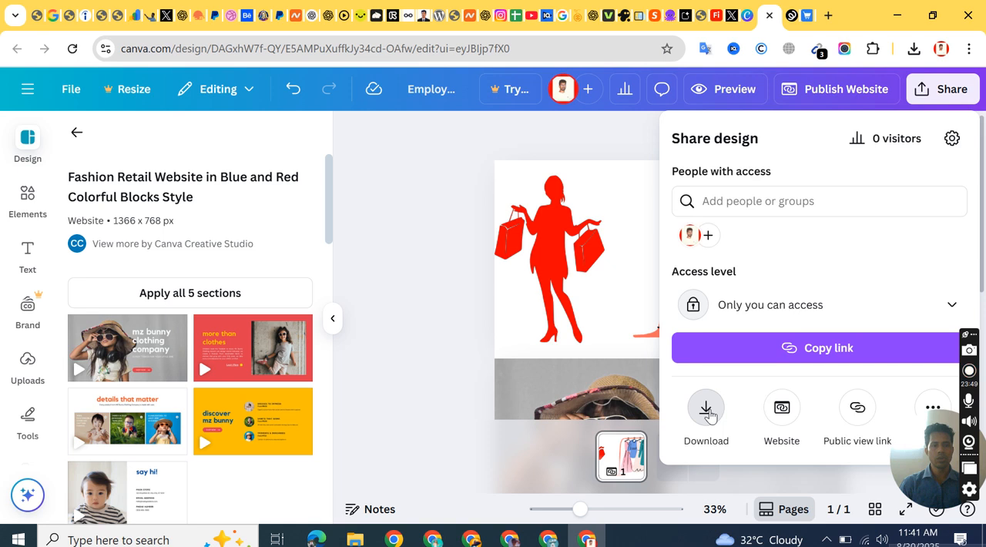
scroll(729, 322, "down", 1)
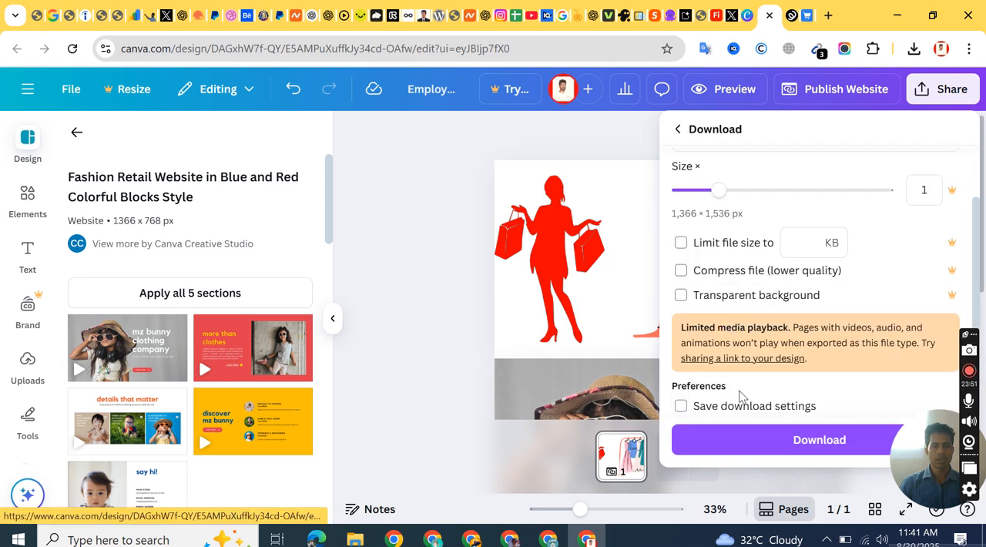
scroll(741, 389, "up", 1)
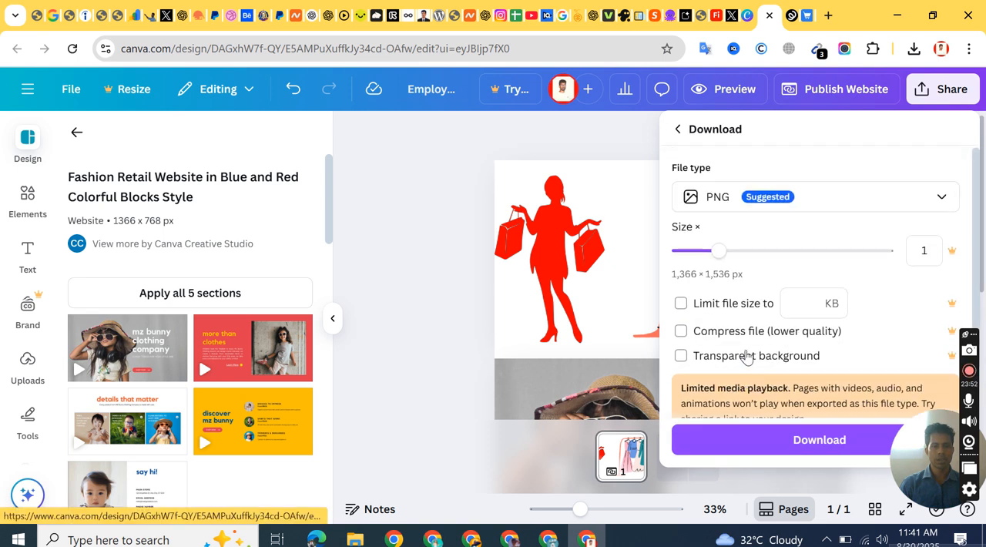
left_click(791, 199)
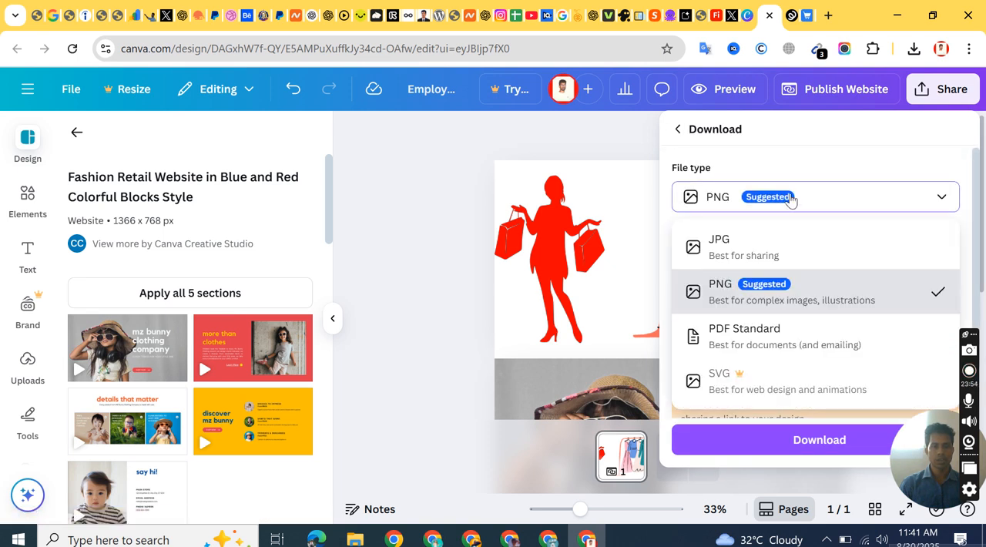
left_click(746, 245)
left_click(510, 396)
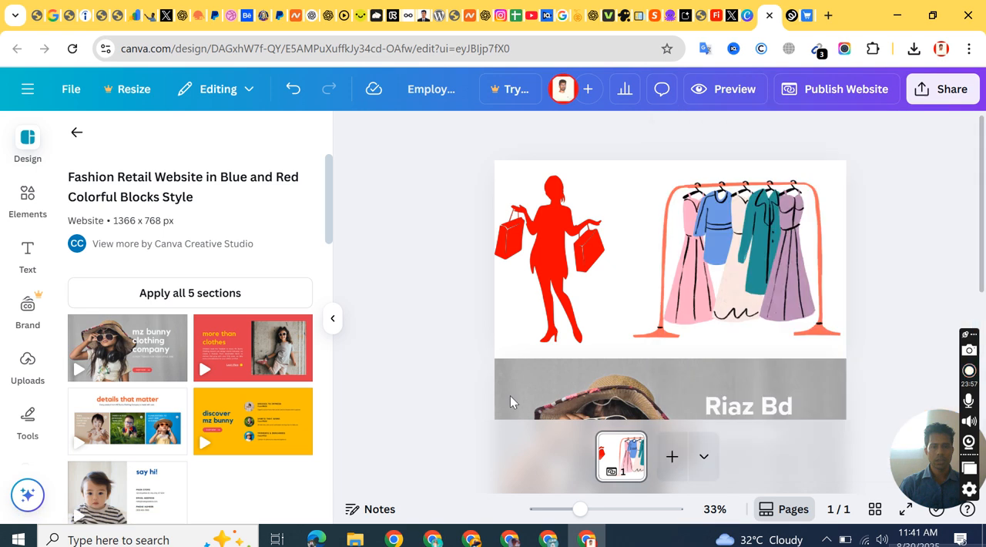
Step: Delete the lower section with the girl in the hat from the Canva design, keeping the shopper and clothes rack section
left_click(675, 383)
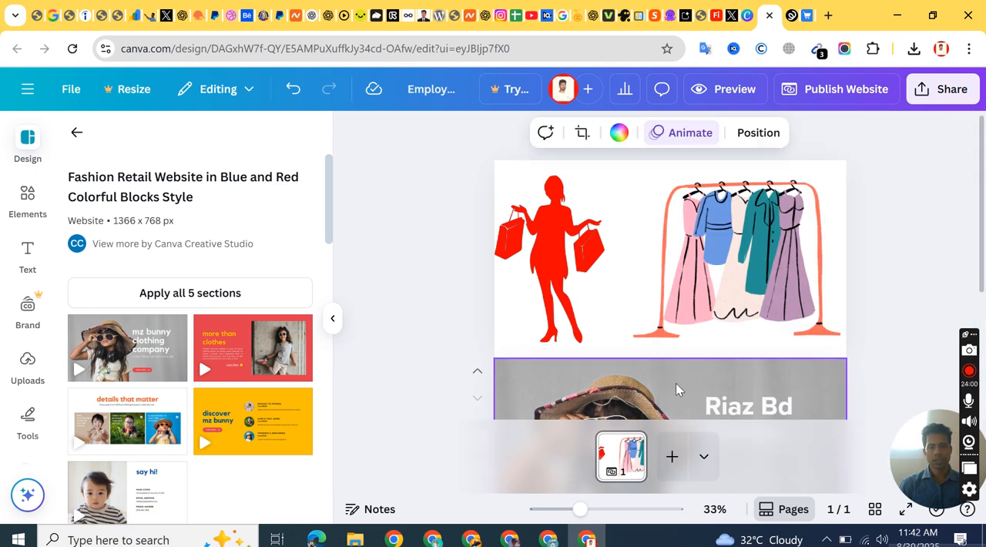
scroll(616, 345, "down", 3)
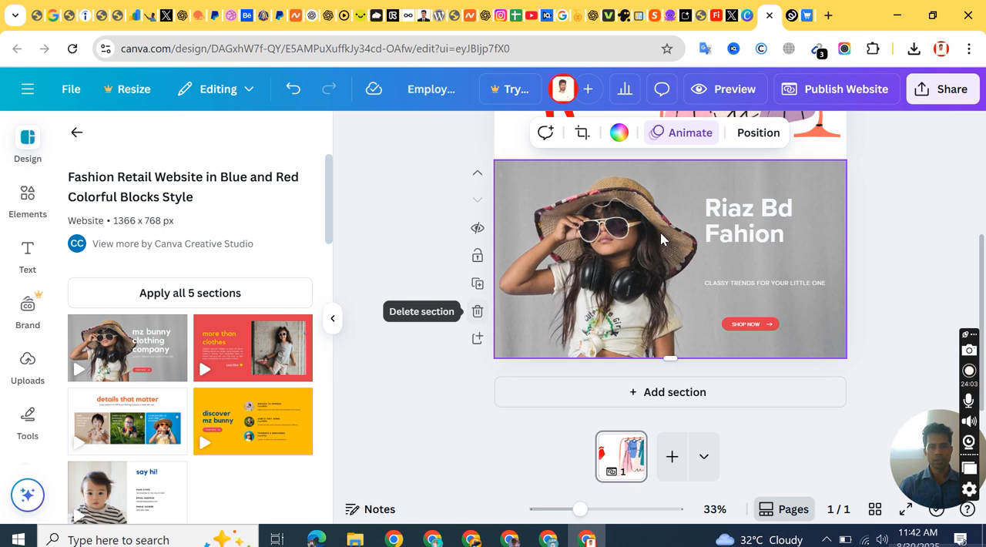
scroll(660, 232, "up", 3)
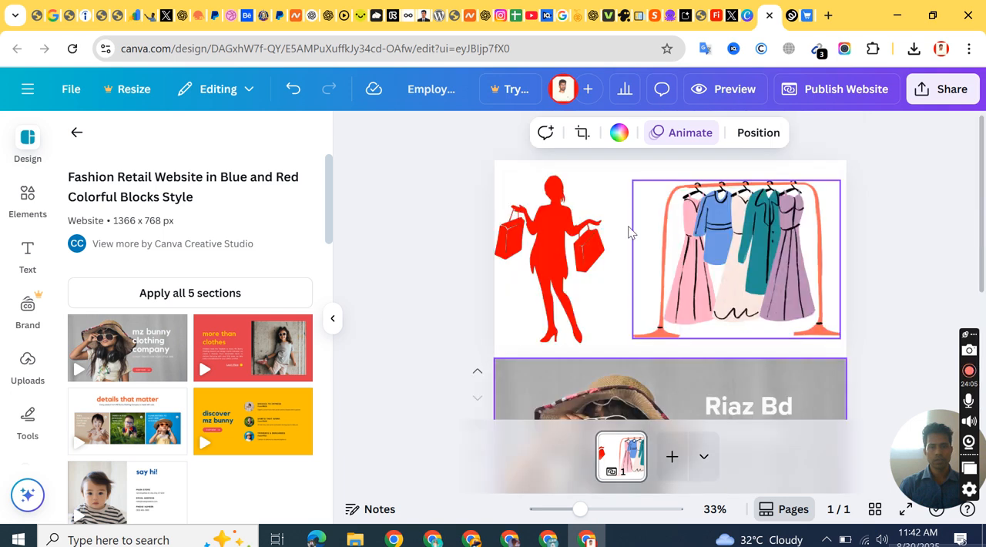
left_click(595, 175)
scroll(590, 200, "down", 3)
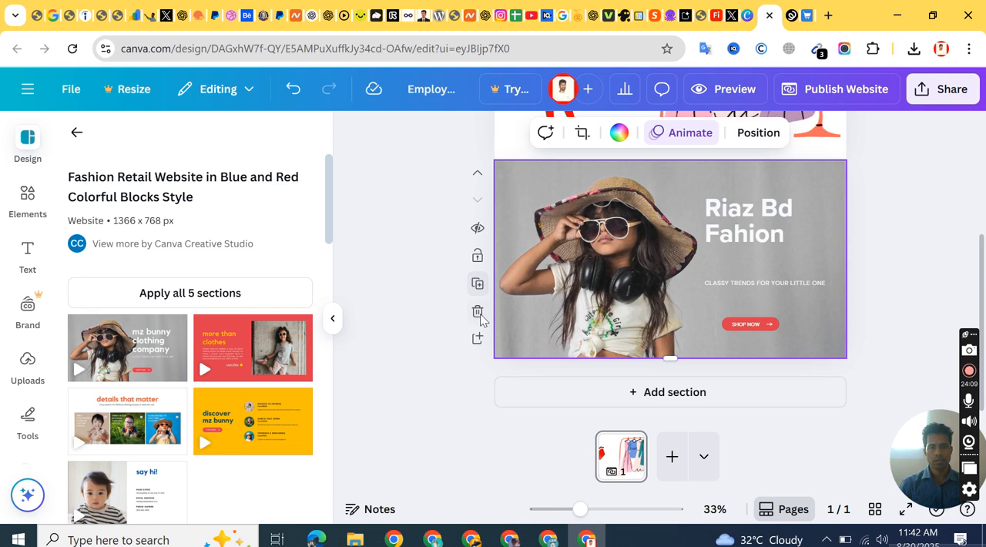
scroll(507, 289, "up", 3)
left_click(890, 169)
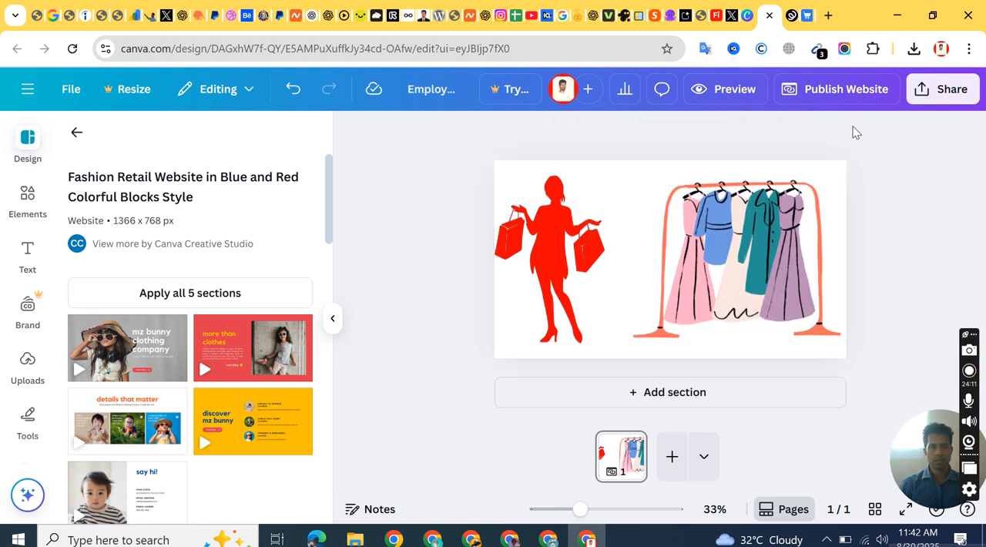
Step: Check the current hero banner background in the Teespring store editor and return to the Canva design
left_click(794, 15)
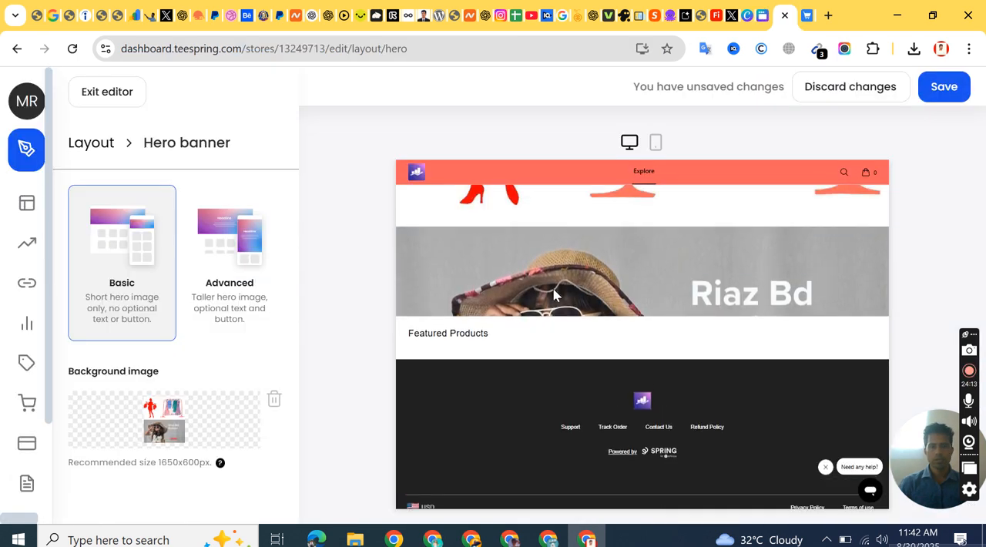
mouse_move(177, 424)
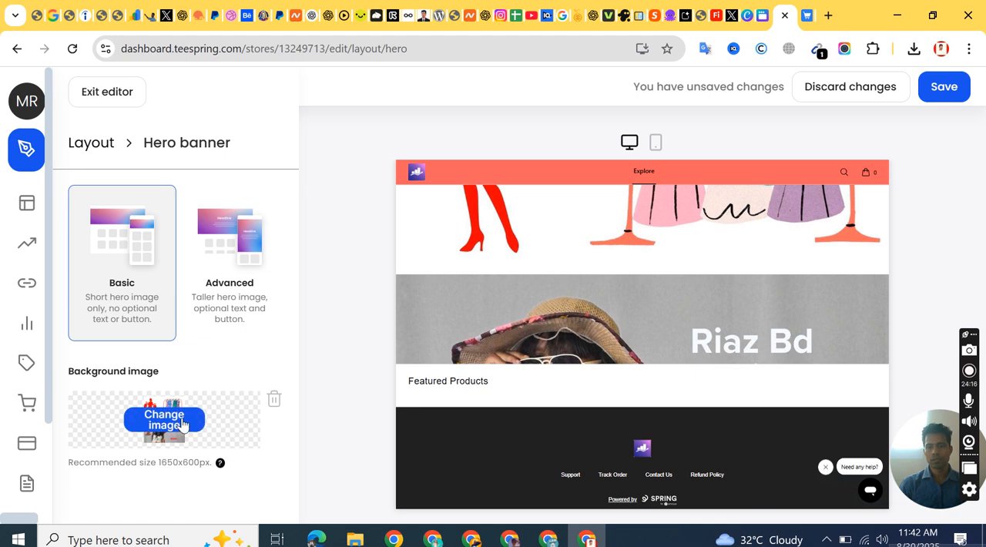
left_click(765, 15)
Step: Download the remaining banner design as a PNG at size 1
left_click(940, 104)
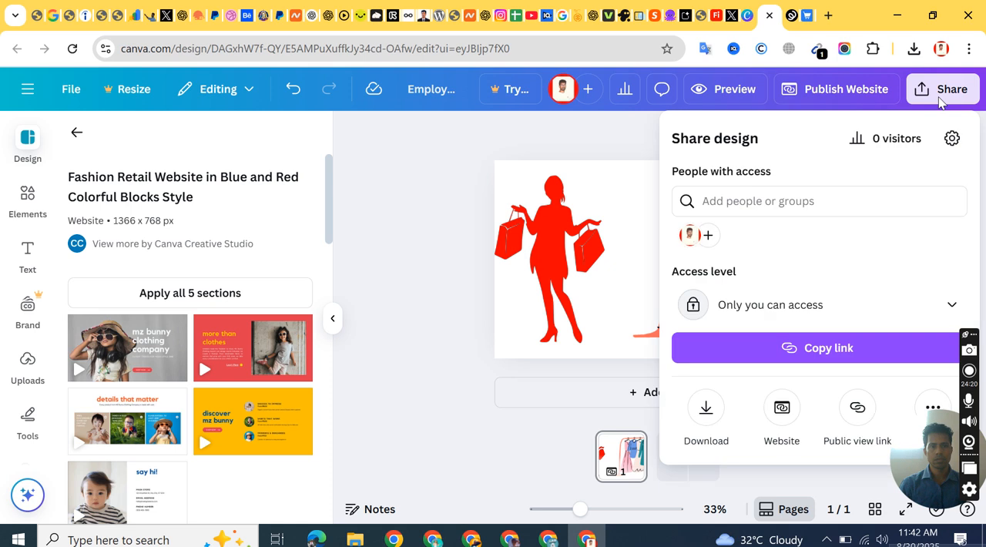
left_click(709, 408)
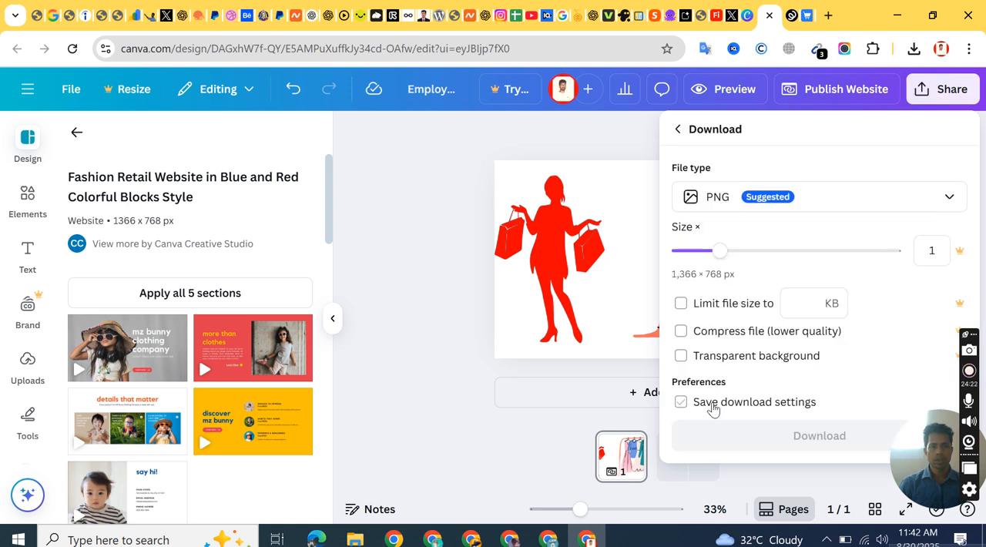
left_click(823, 447)
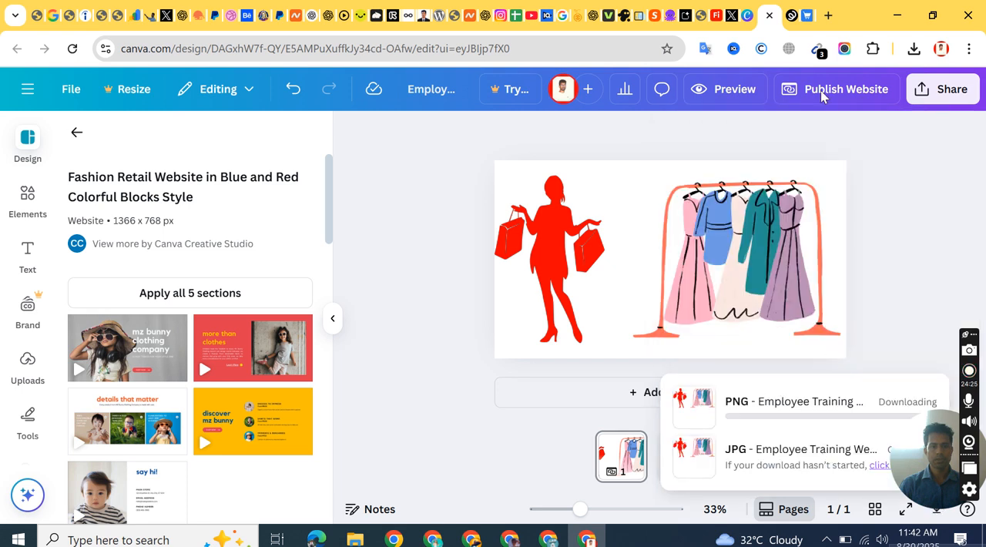
Step: Switch to the Teespring store editor and remove the hero banner's background image
left_click(795, 18)
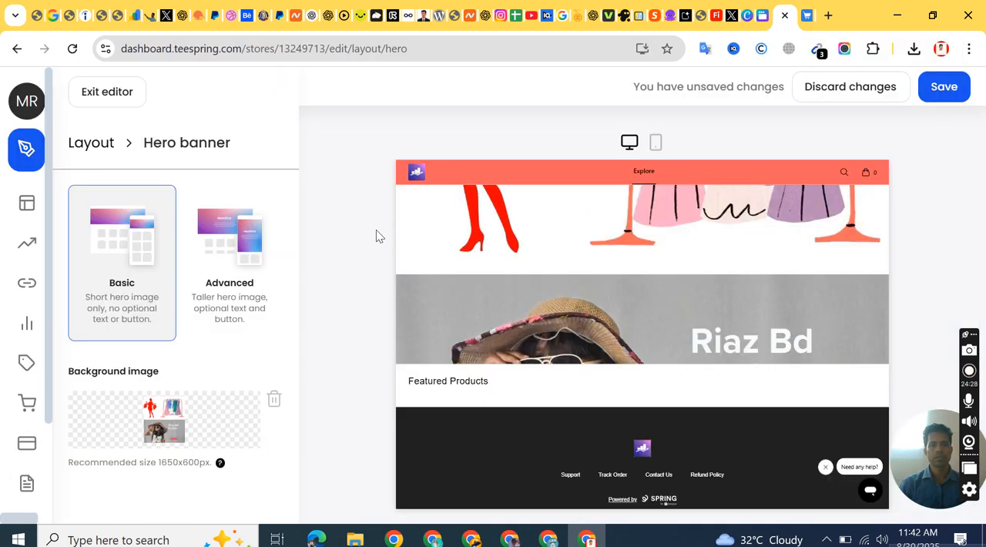
left_click(274, 399)
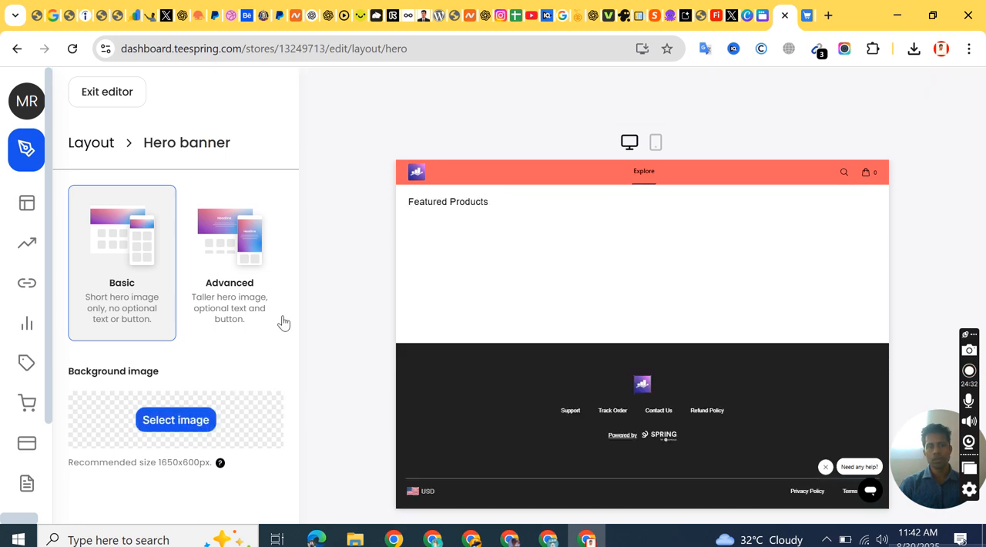
Step: Try to upload Employee Training Website.jpg, and try Employee Training Website.png from Downloads as the hero banner's background image
left_click(176, 420)
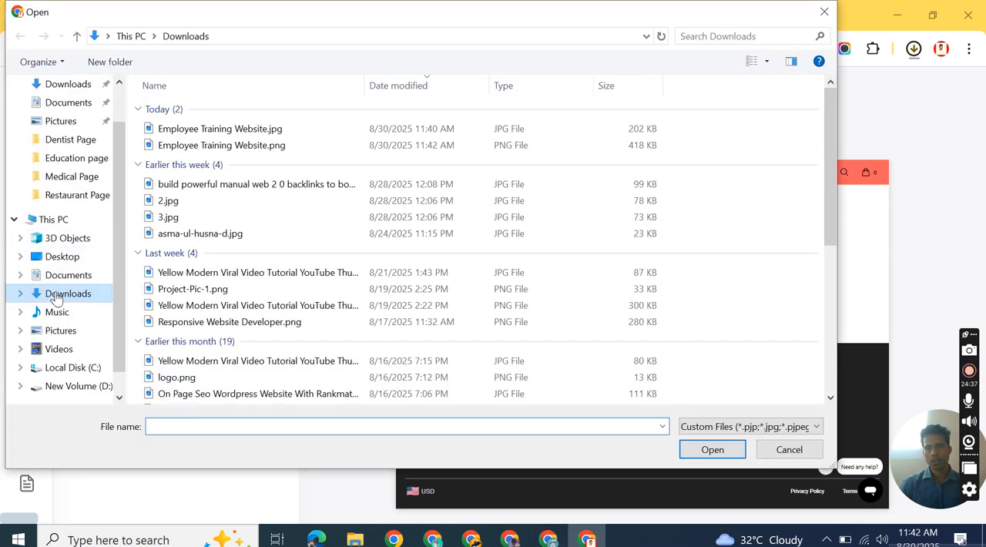
left_click(220, 129)
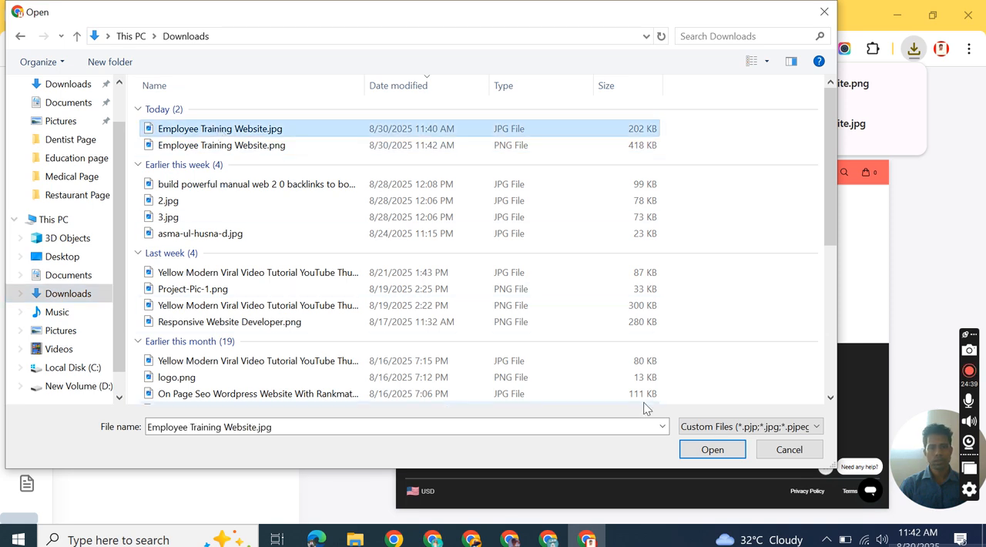
left_click(705, 452)
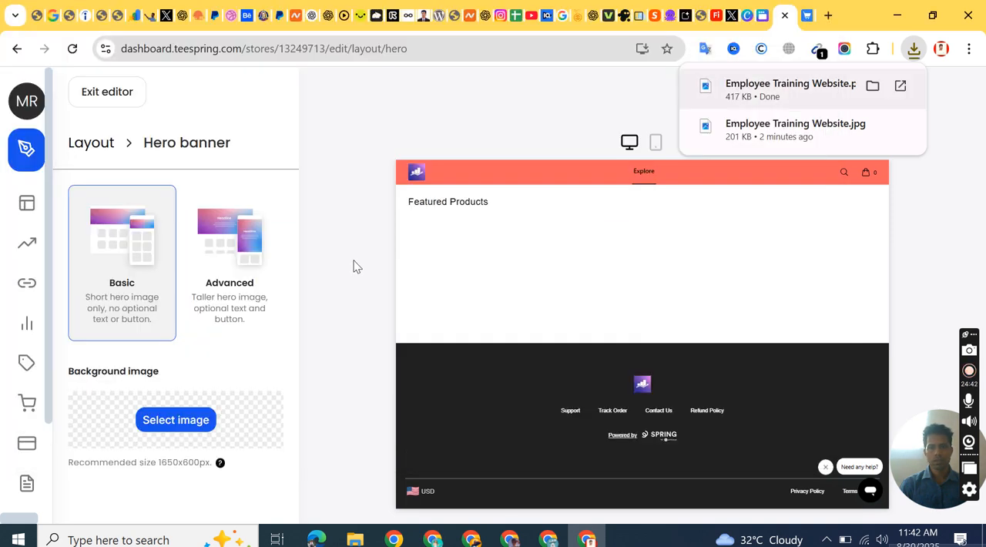
left_click(204, 417)
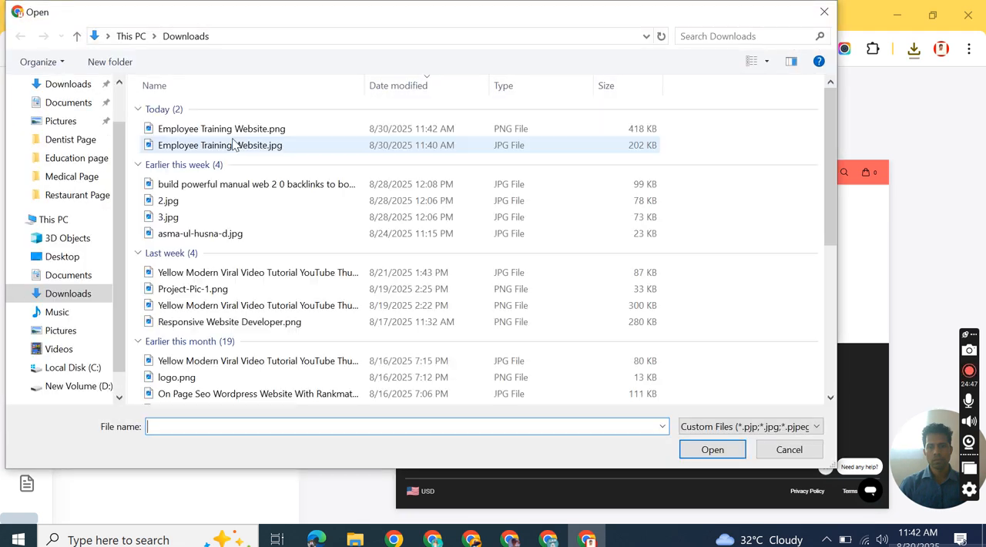
left_click(215, 144)
left_click(321, 128)
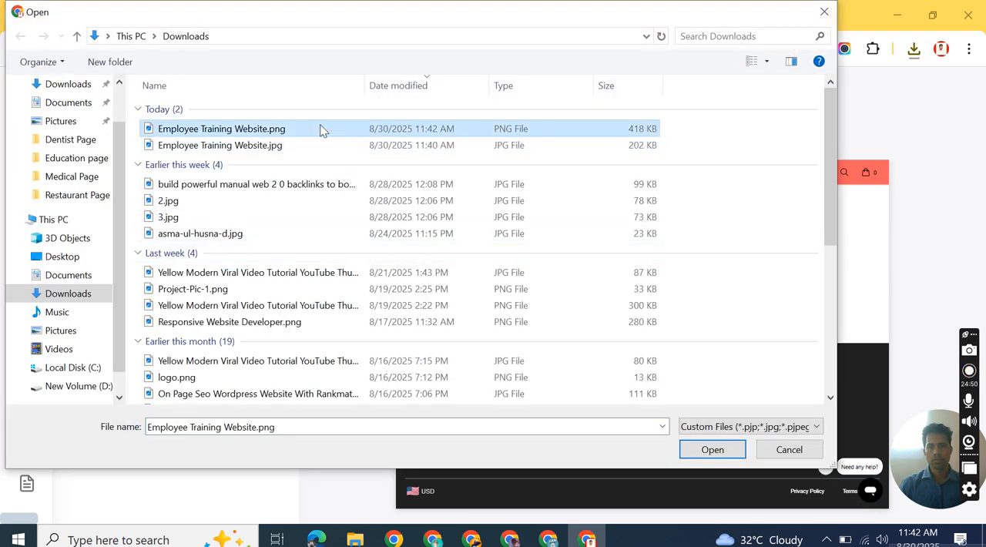
left_click(724, 451)
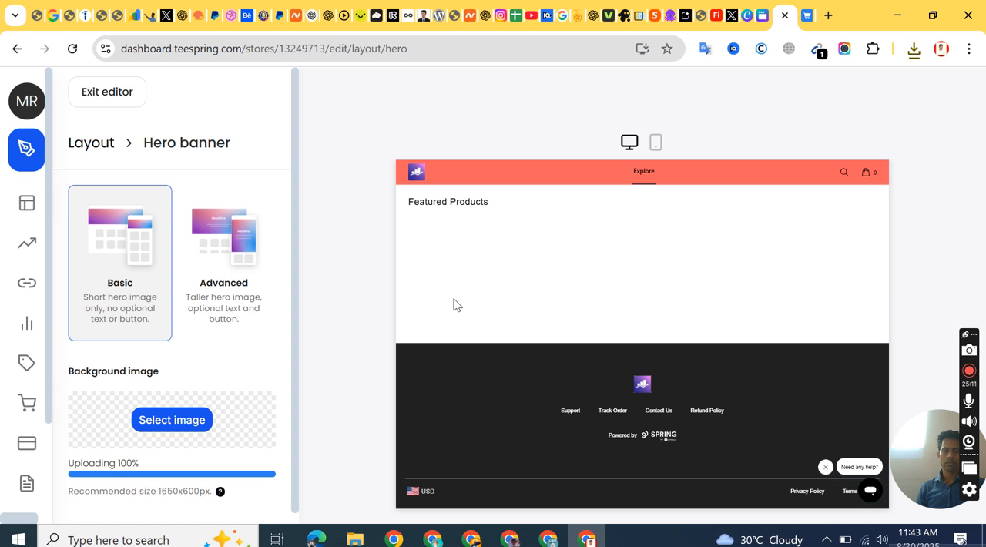
Step: Compare the desktop and mobile previews of the store while the banner image uploads
scroll(189, 330, "down", 1)
scroll(191, 426, "up", 1)
scroll(204, 385, "down", 1)
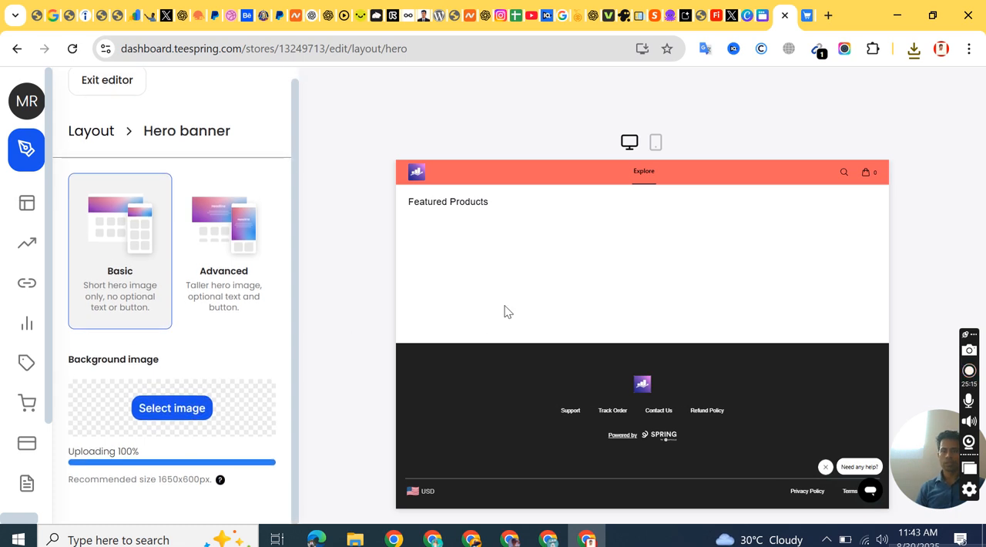
left_click(657, 143)
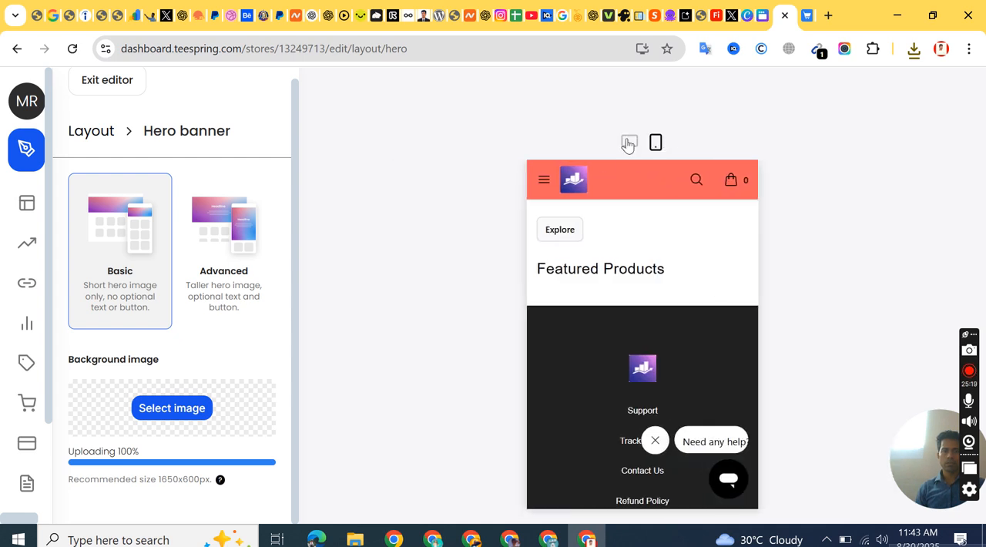
left_click(628, 144)
left_click(656, 143)
left_click(630, 143)
left_click(654, 145)
left_click(627, 143)
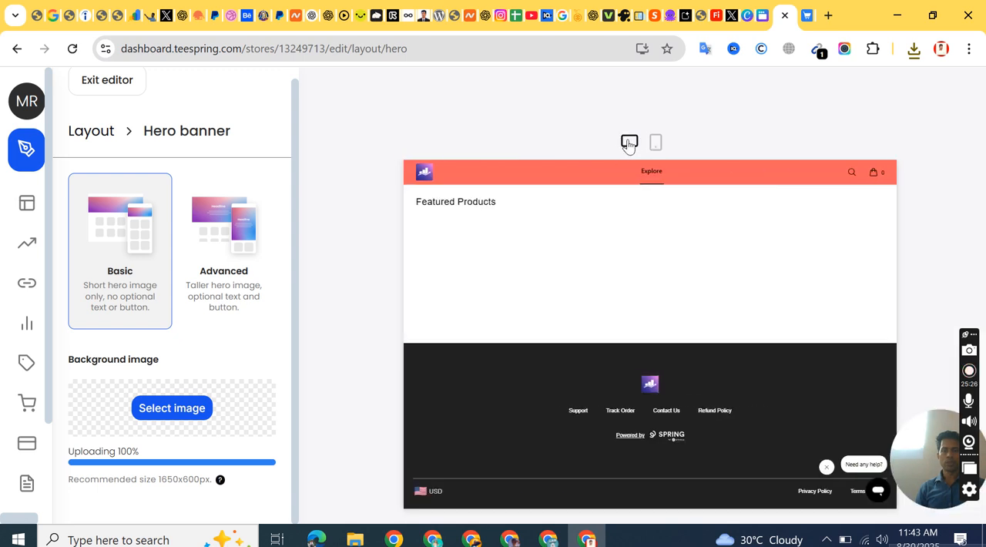
left_click(651, 144)
left_click(628, 143)
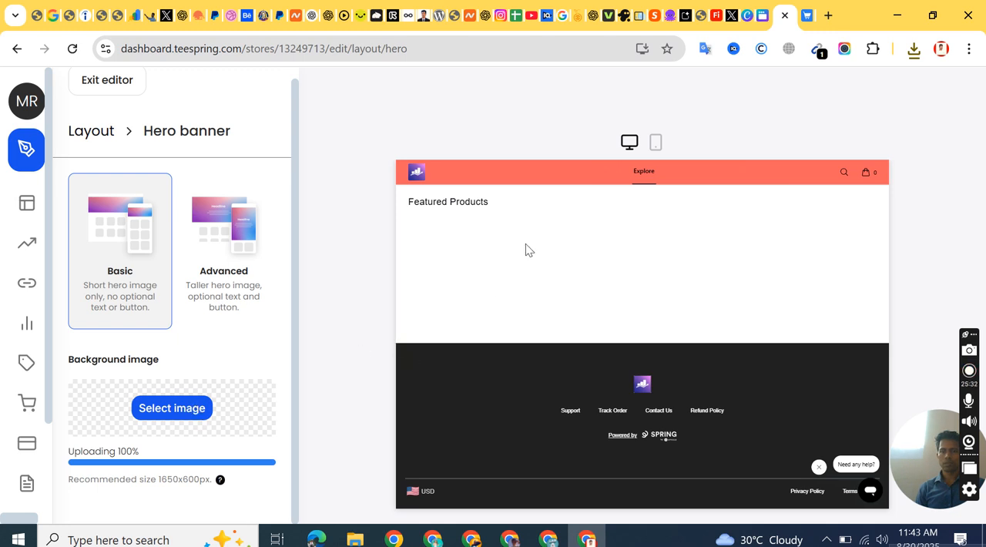
Step: Reload the hero banner editor and upload Employee Training Website.png from Downloads as the Basic banner's background image
left_click(74, 50)
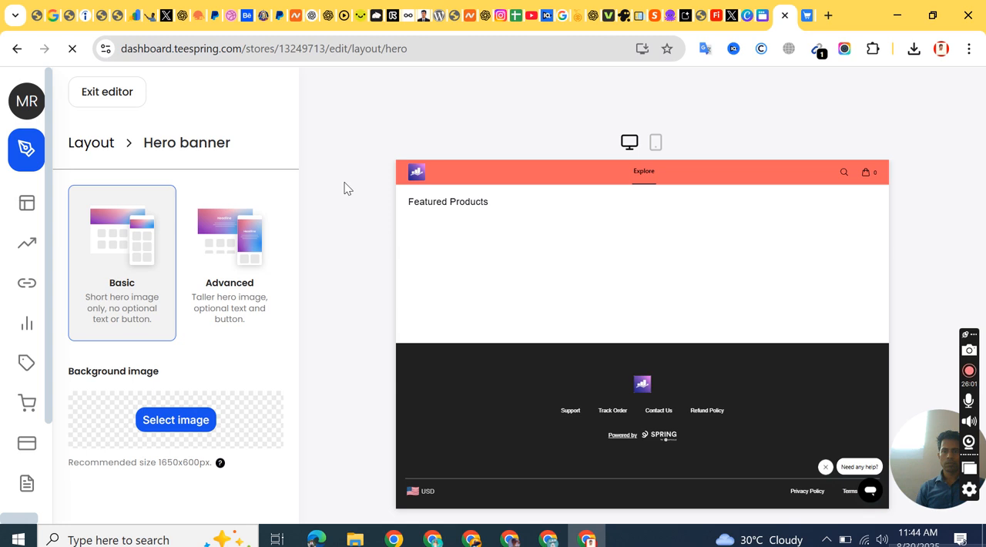
left_click(175, 423)
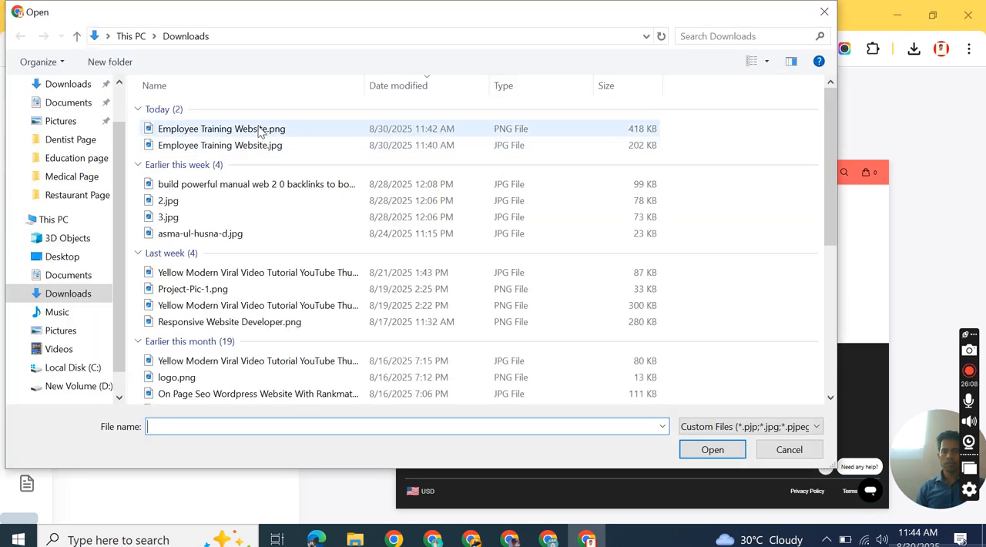
left_click(260, 130)
left_click(706, 449)
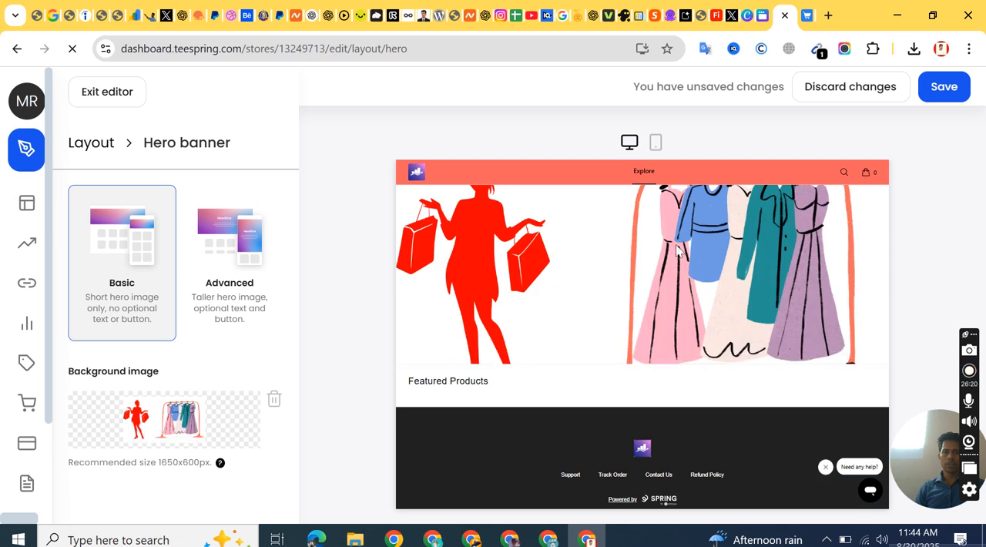
Step: Review the banner in the store preview and check the recommended background image size
scroll(732, 263, "down", 1)
scroll(730, 265, "up", 1)
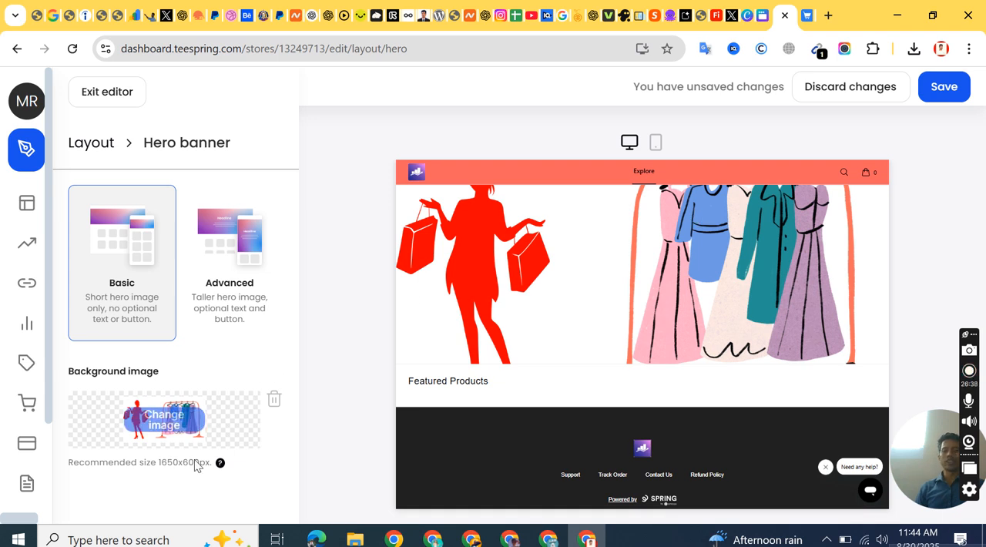
left_click_drag(160, 462, 203, 462)
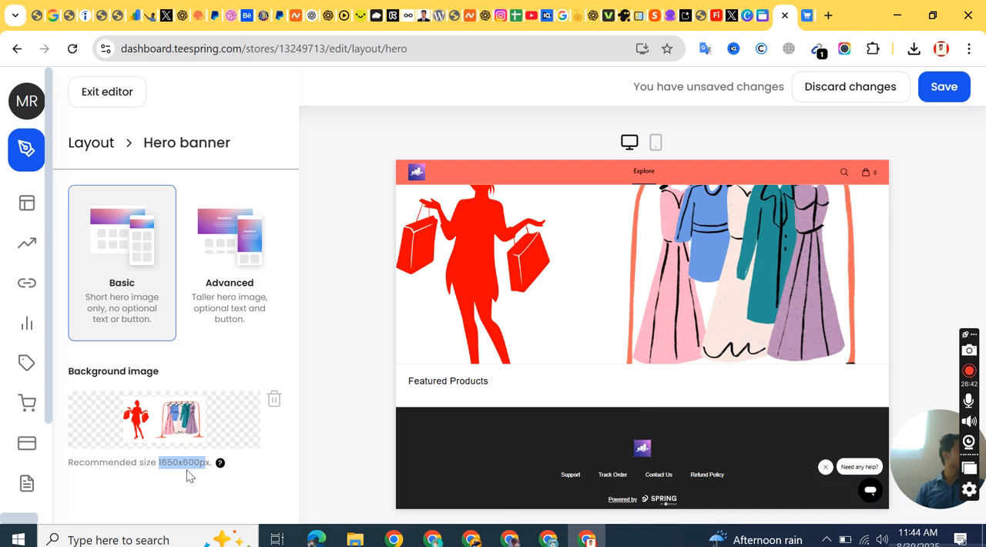
left_click(237, 358)
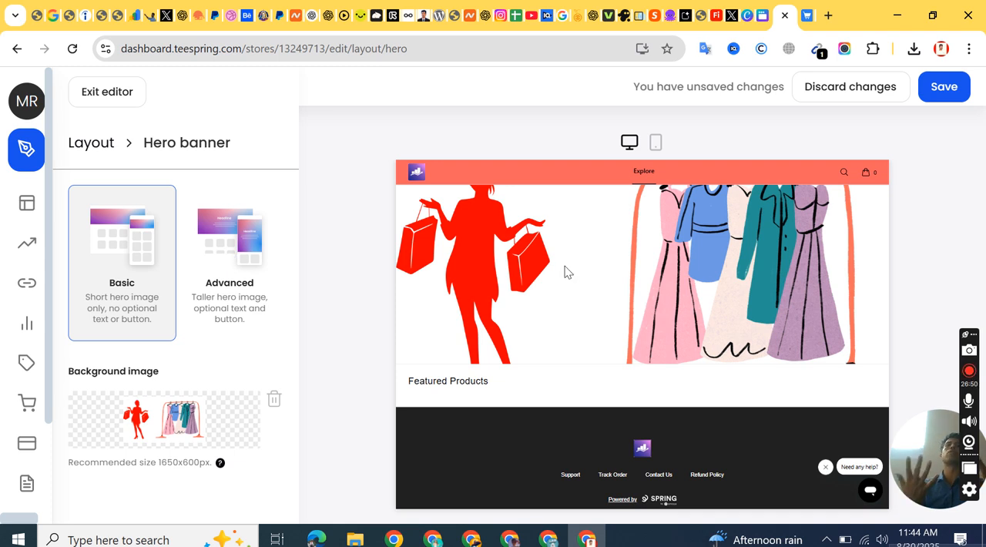
left_click(227, 248)
scroll(192, 331, "down", 3)
mouse_move(171, 221)
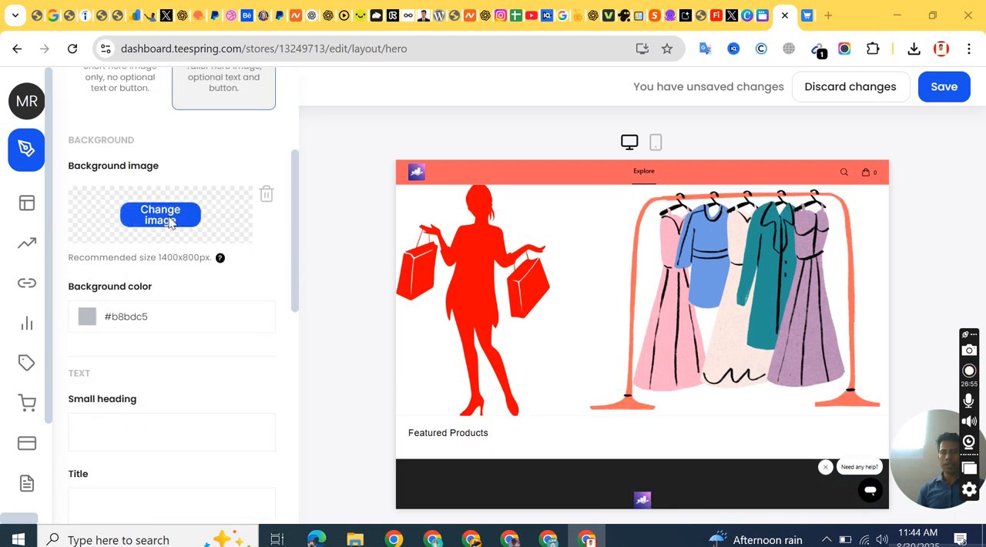
left_click(169, 218)
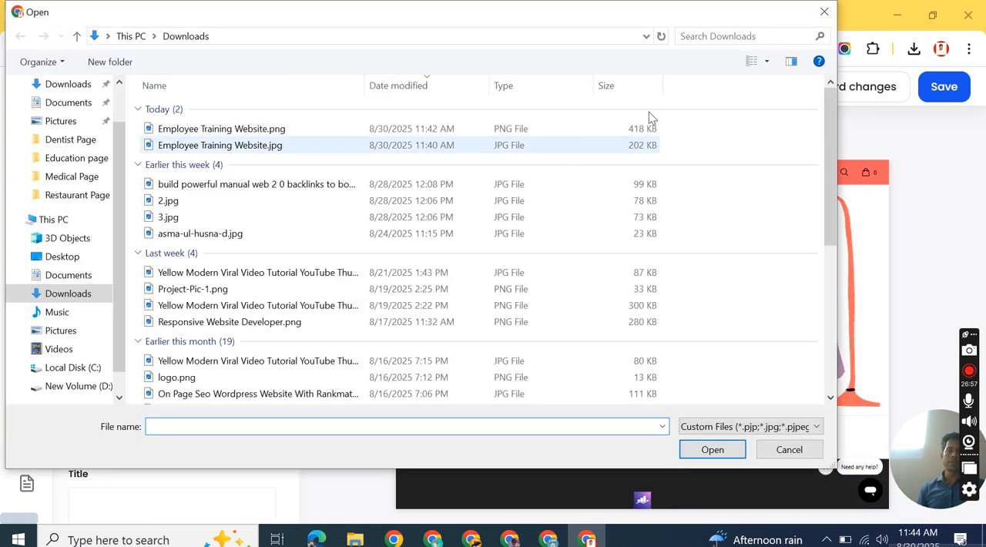
left_click(823, 12)
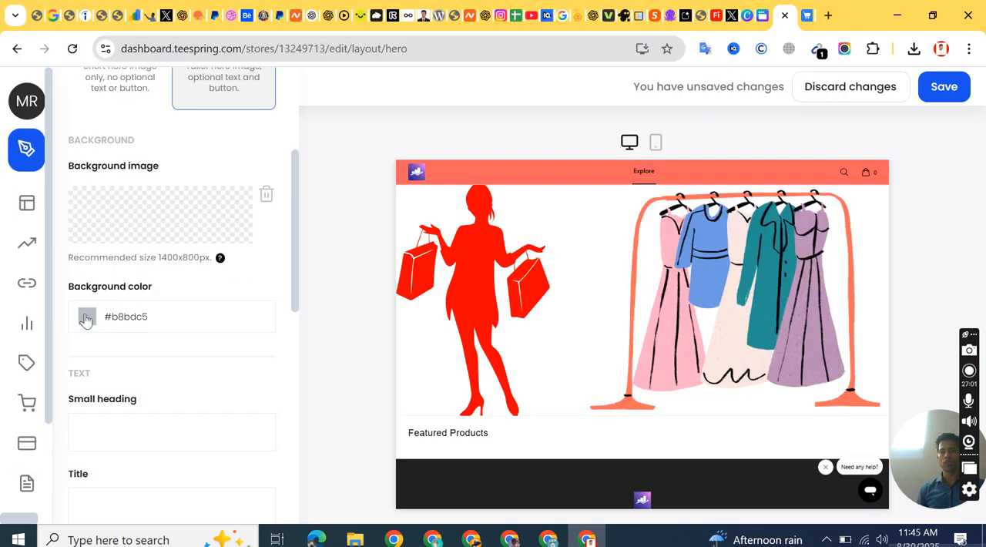
left_click(128, 88)
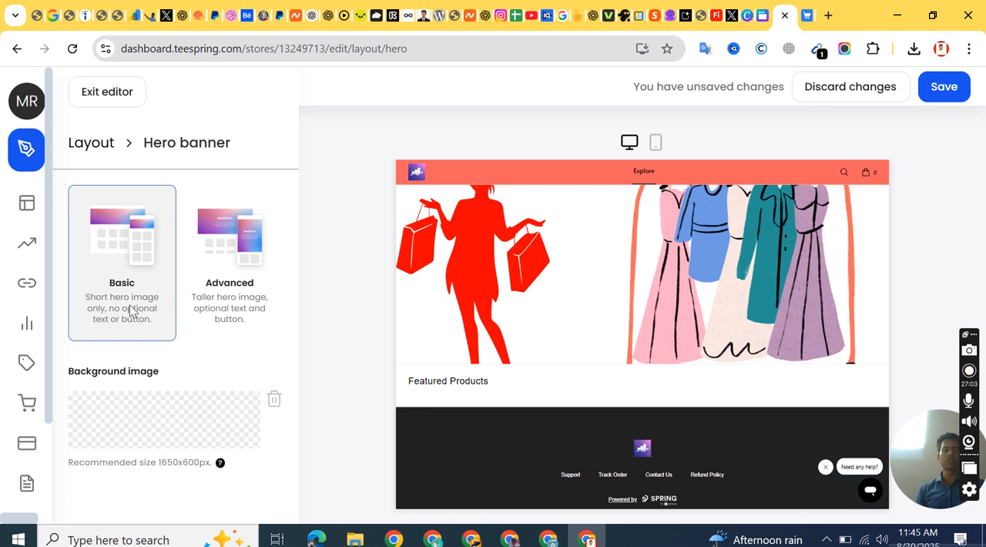
Step: Remove the Basic hero banner's background image and switch the banner to the Advanced style
left_click(275, 398)
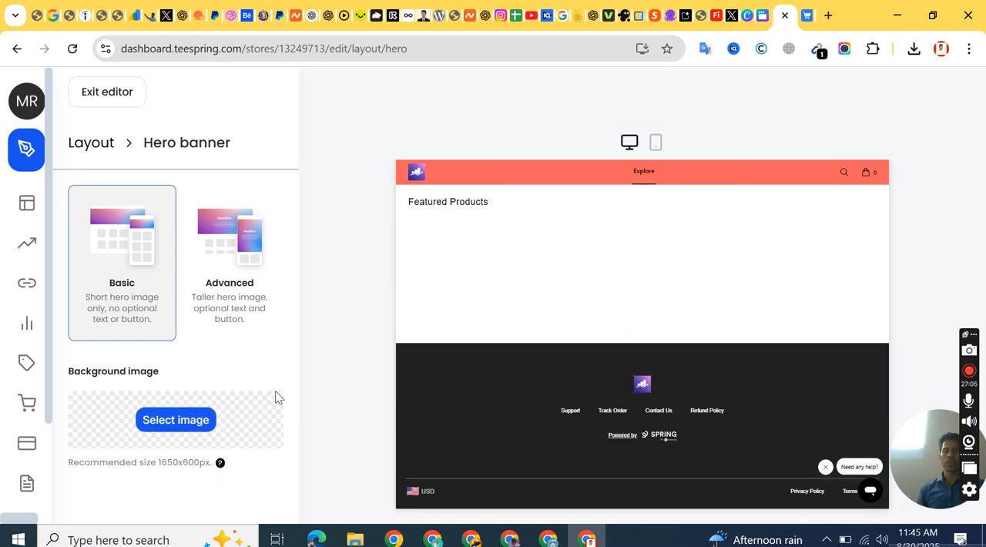
left_click(209, 257)
scroll(211, 251, "down", 2)
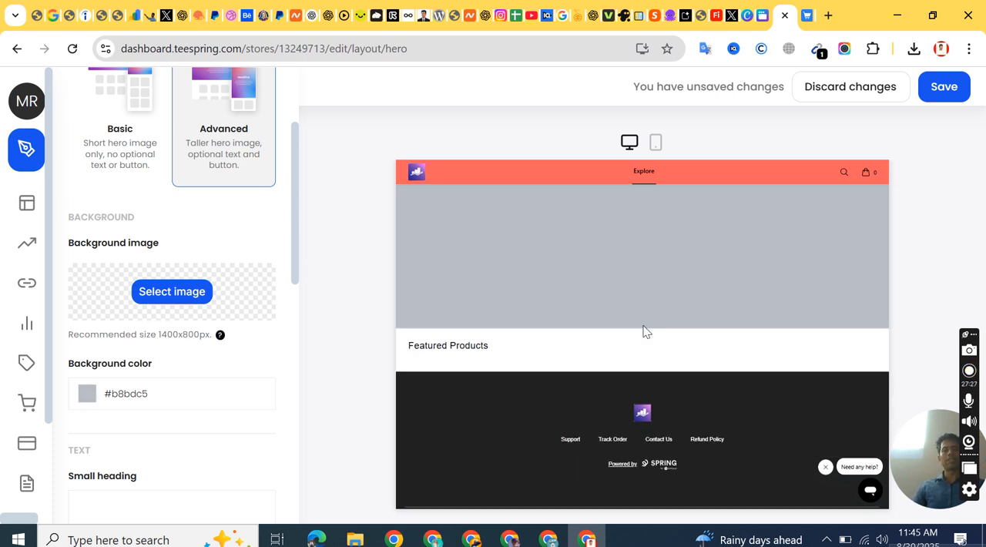
Step: Set the Advanced hero banner's background color to blue #0062fe
left_click(98, 395)
left_click(233, 445)
left_click(274, 424)
scroll(185, 289, "down", 2)
scroll(151, 304, "down", 3)
left_click(151, 333)
scroll(108, 268, "up", 2)
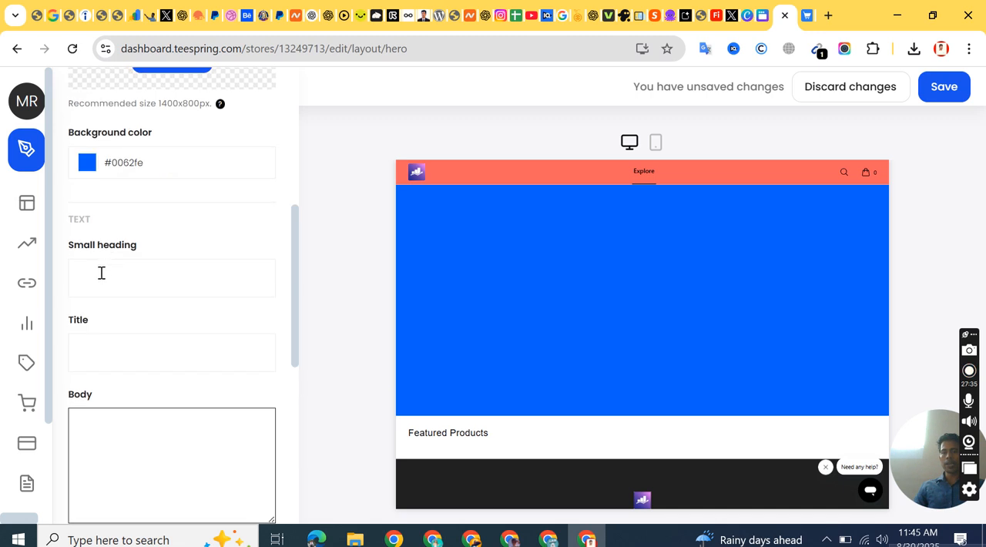
Step: Enter "Riaz Fahion Bd In Usa" as the hero banner's small heading
left_click(101, 272)
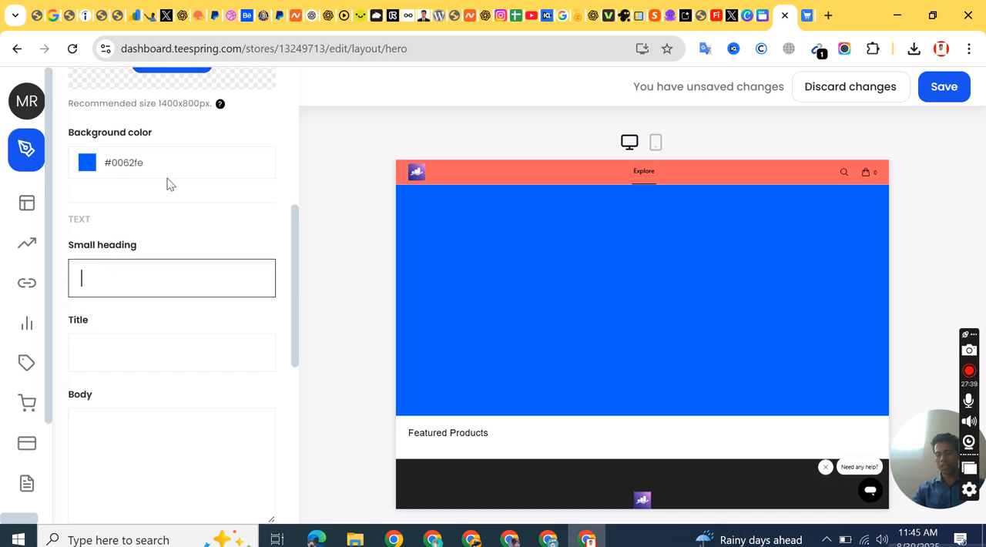
type("Riaz ")
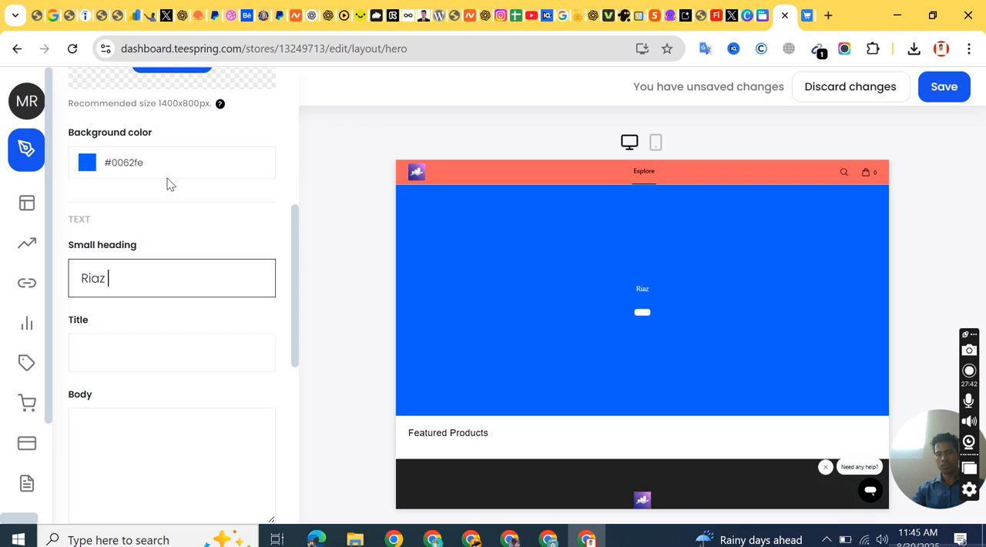
type("Fahion Bd")
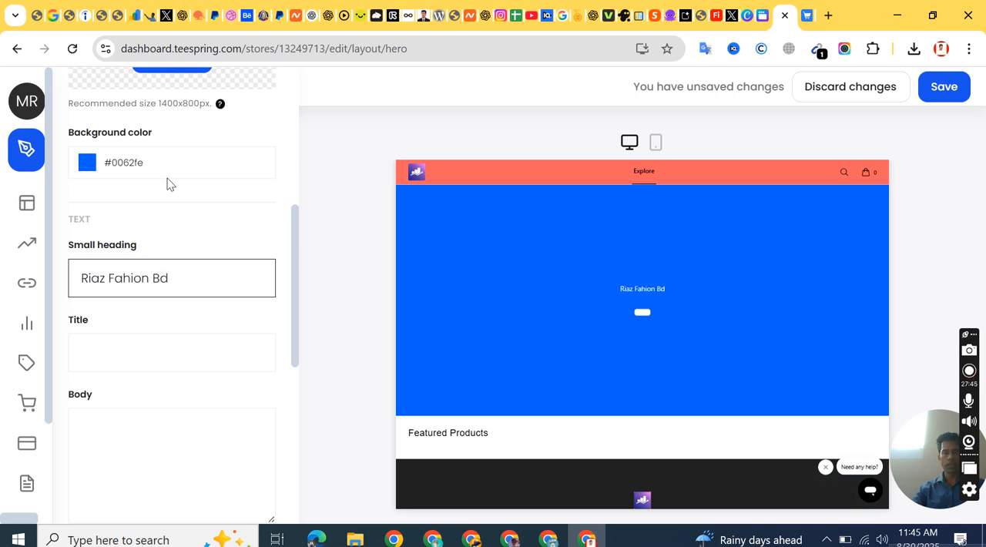
type(" In Usa")
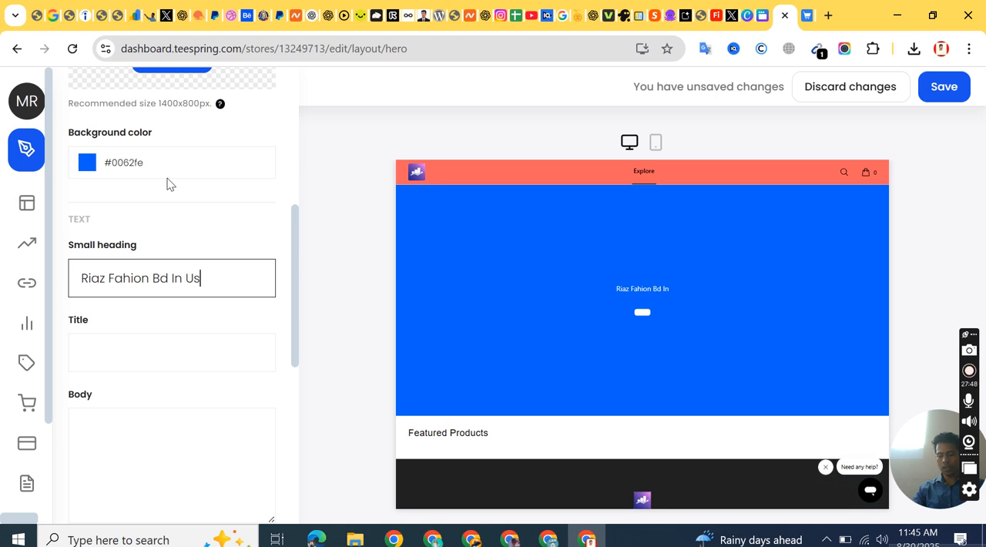
left_click(704, 285)
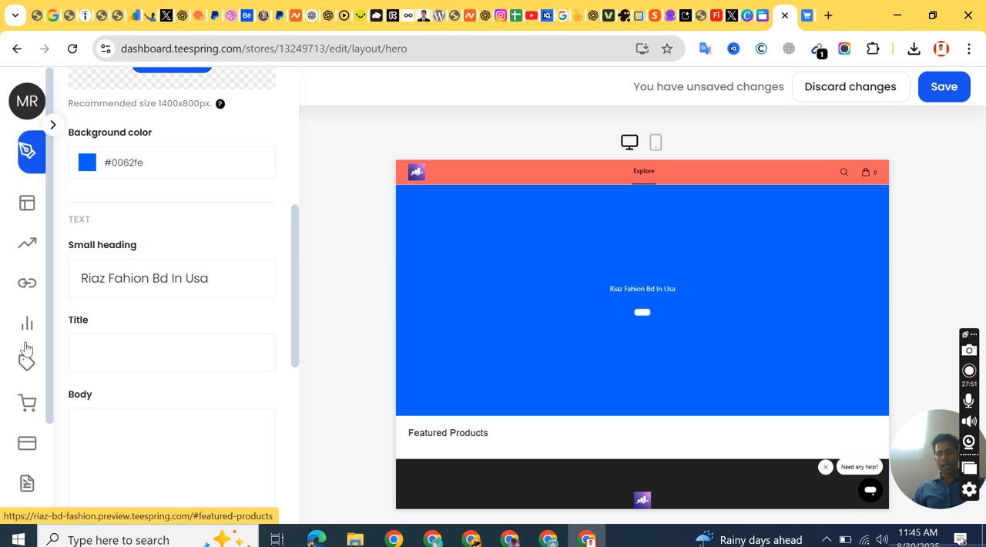
Step: Copy "Riaz Fahion" from the small heading and paste it as the hero banner's title
left_click(91, 354)
triple_click(139, 279)
left_click(143, 277)
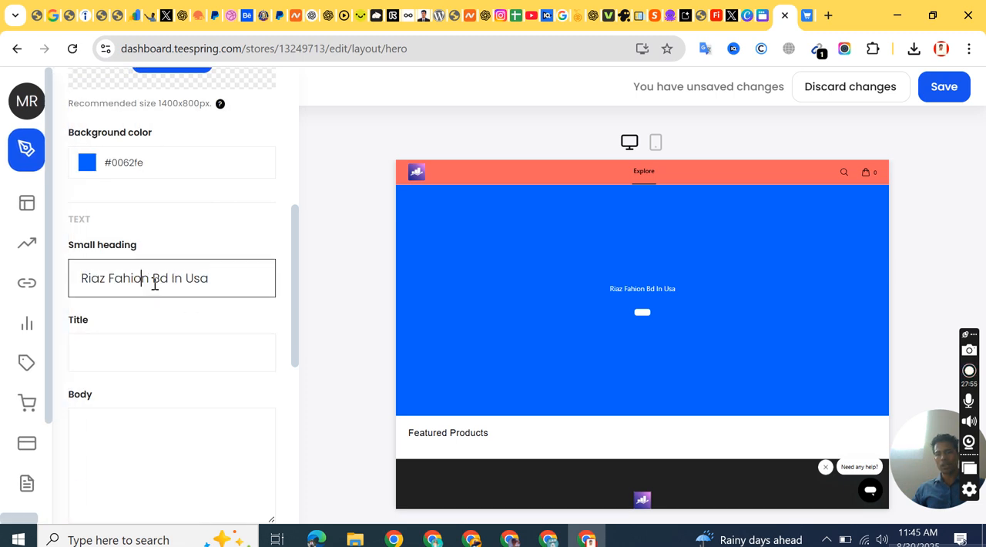
left_click_drag(137, 282, 74, 284)
right_click(120, 286)
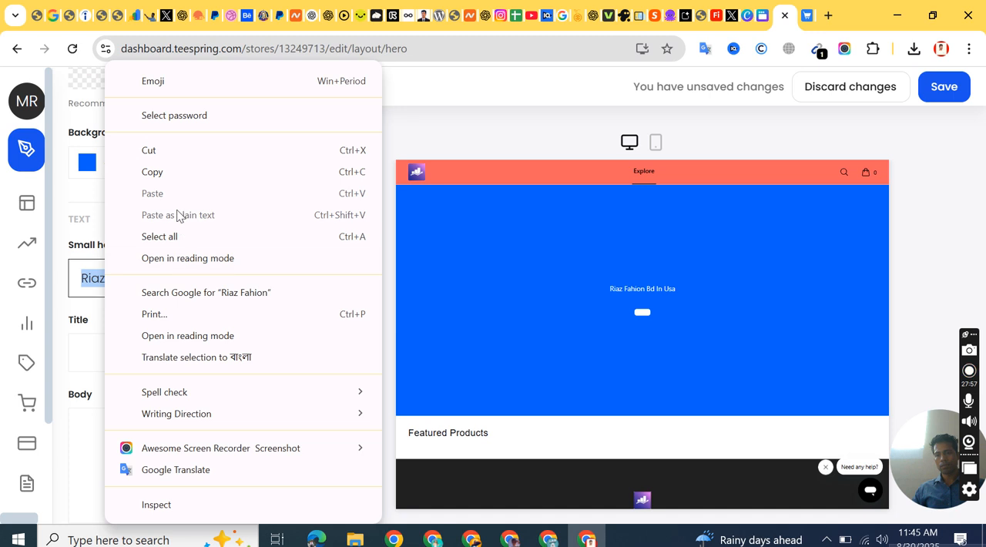
left_click(157, 172)
left_click(131, 352)
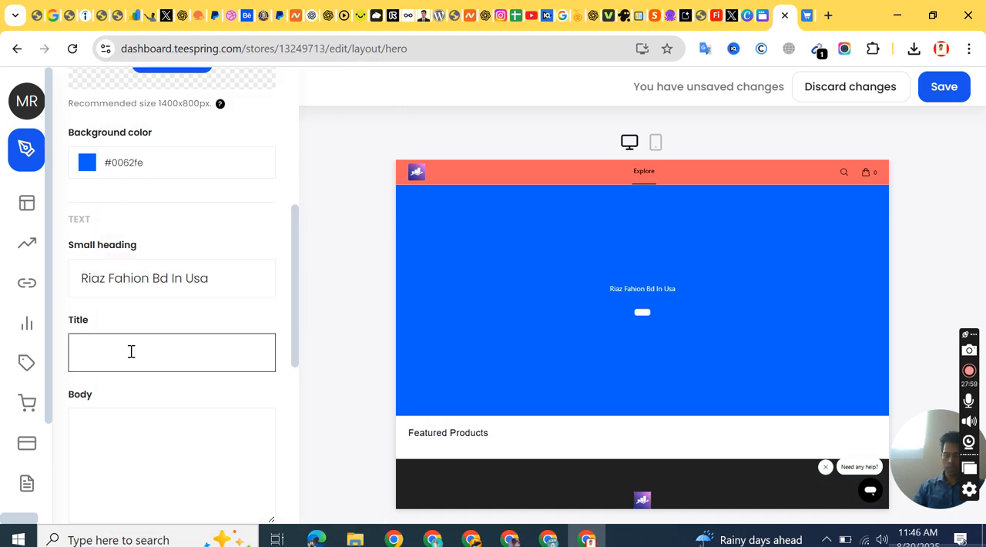
key("ctrl+v")
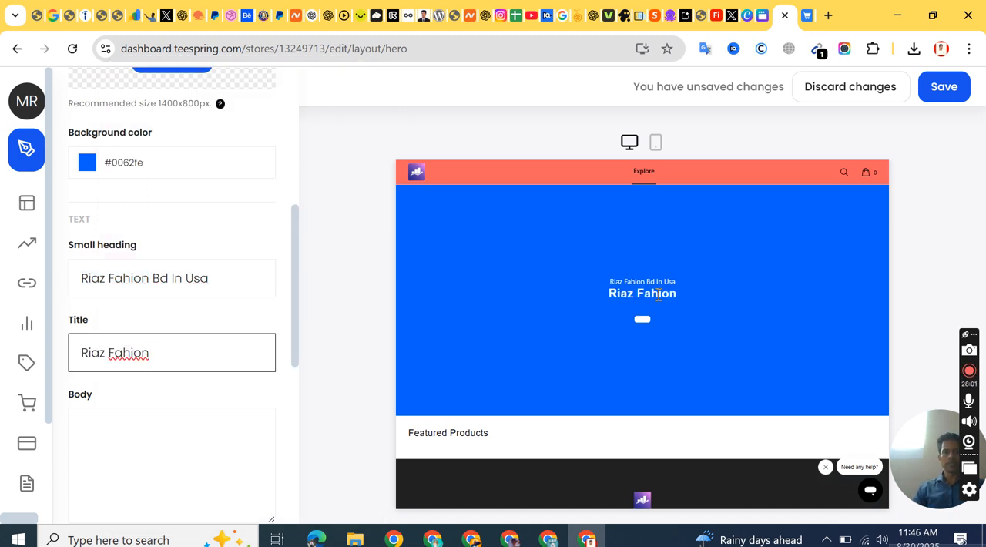
Step: Paste the copied "Riaz Fahion" text as the hero banner's body text
scroll(81, 359, "down", 2)
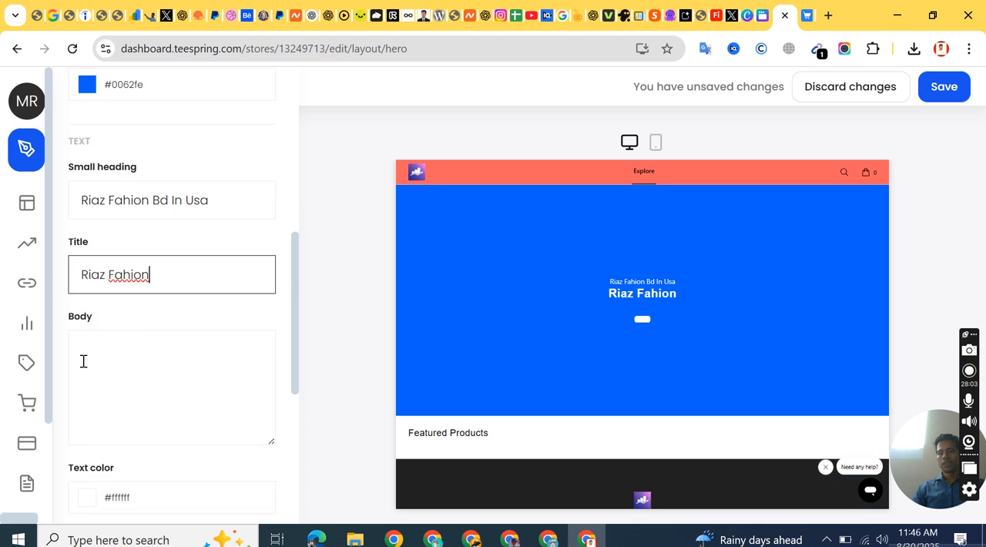
left_click(121, 295)
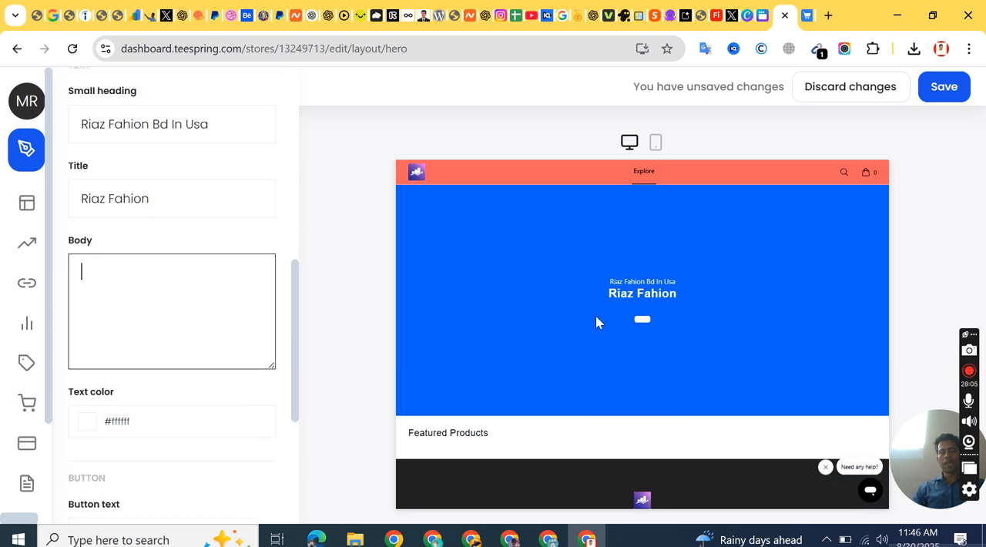
right_click(118, 291)
left_click(177, 312)
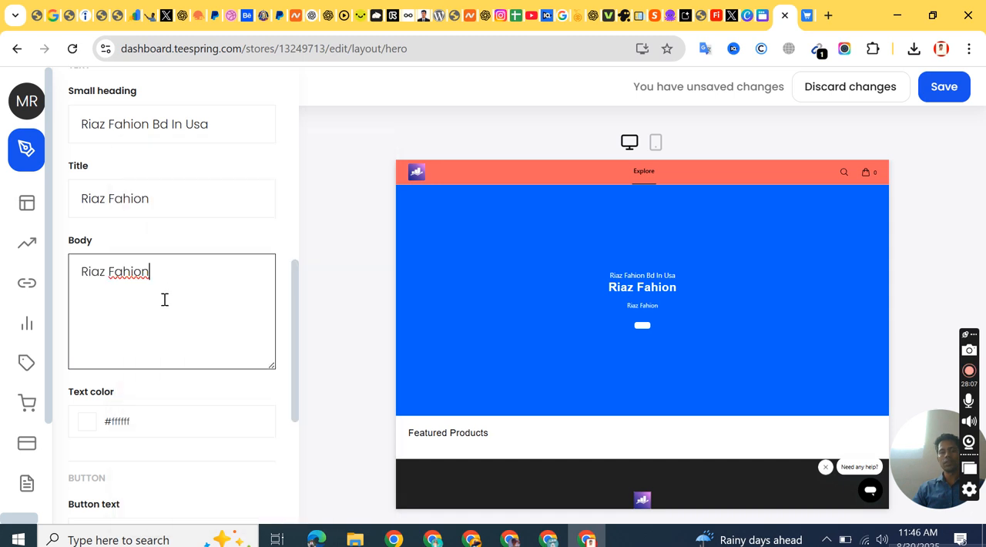
Step: Try a red text color for the hero banner's text
scroll(232, 333, "down", 2)
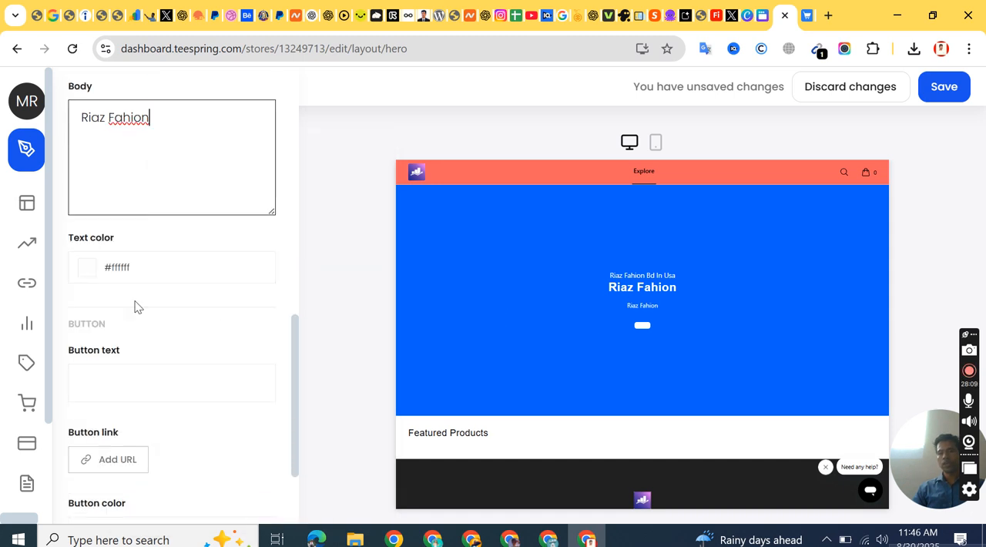
left_click(85, 271)
left_click_drag(132, 332, 60, 288)
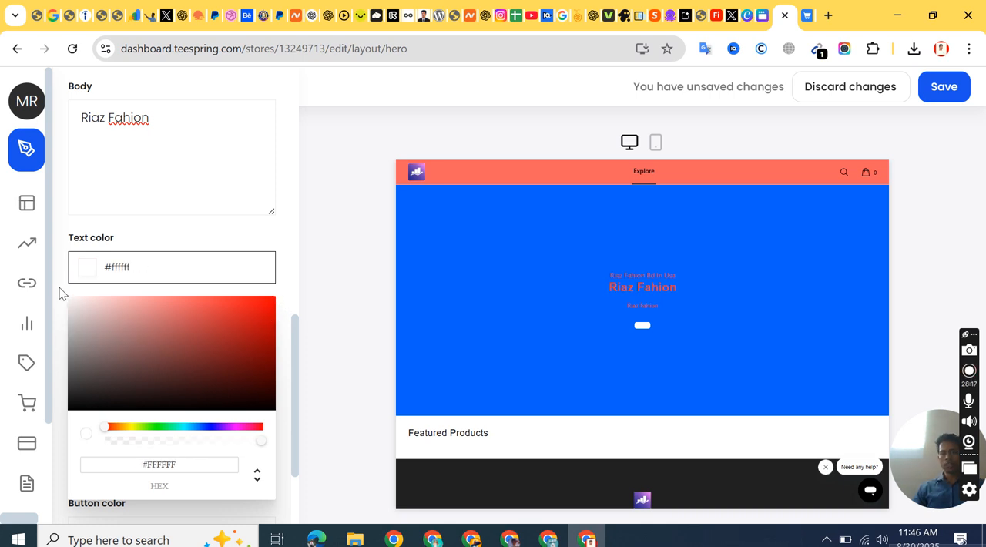
left_click(213, 186)
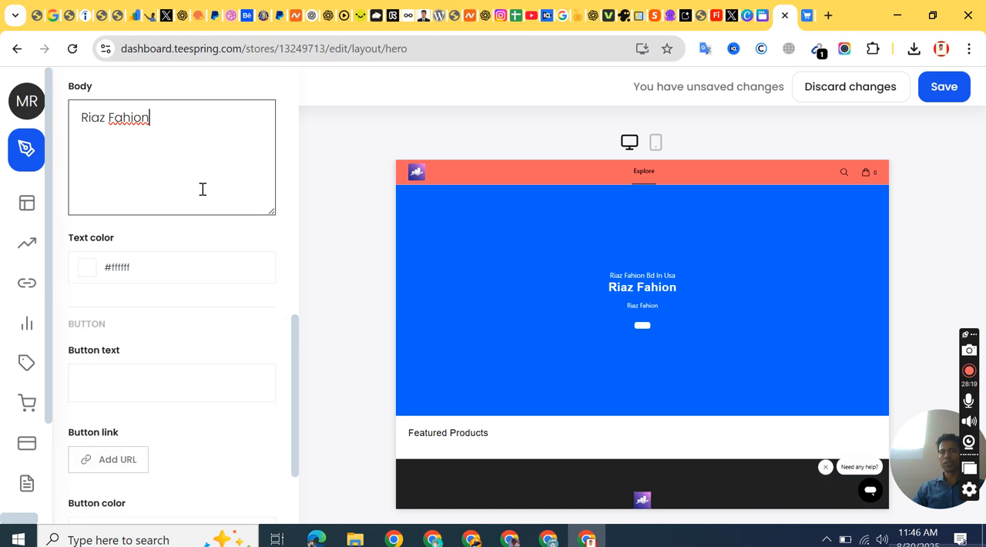
Step: Set the hero banner's button text to "Shop Now"
left_click(97, 379)
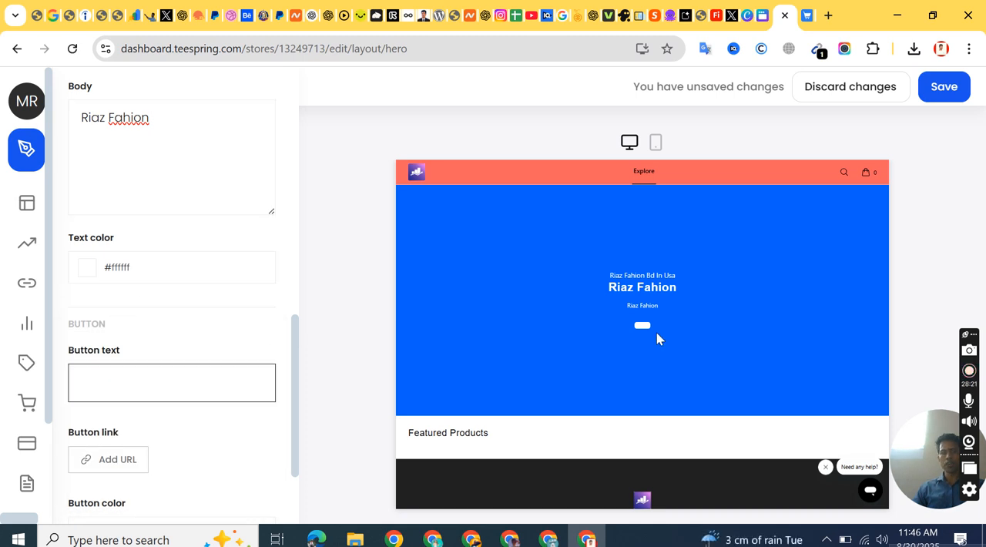
type("Shop Now")
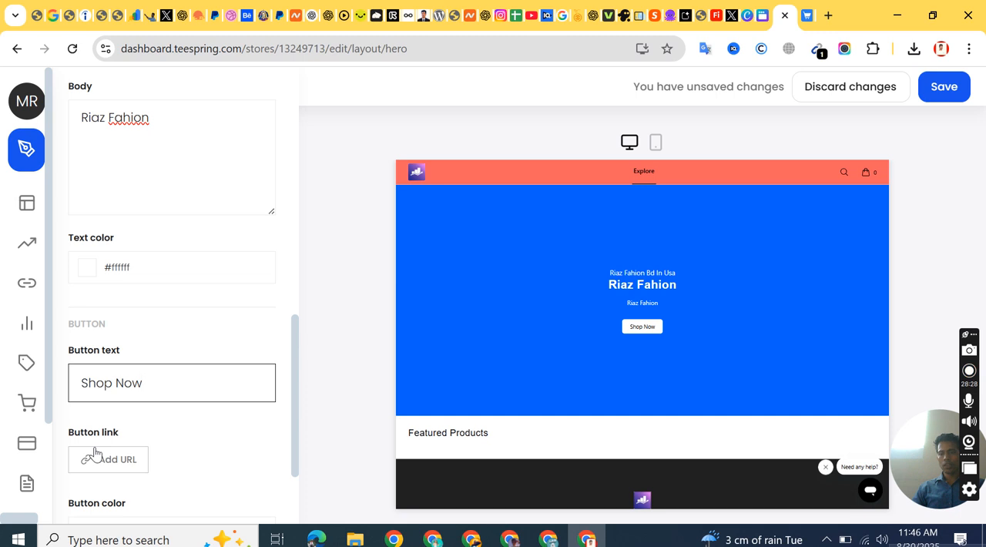
scroll(99, 439, "down", 1)
scroll(154, 350, "down", 1)
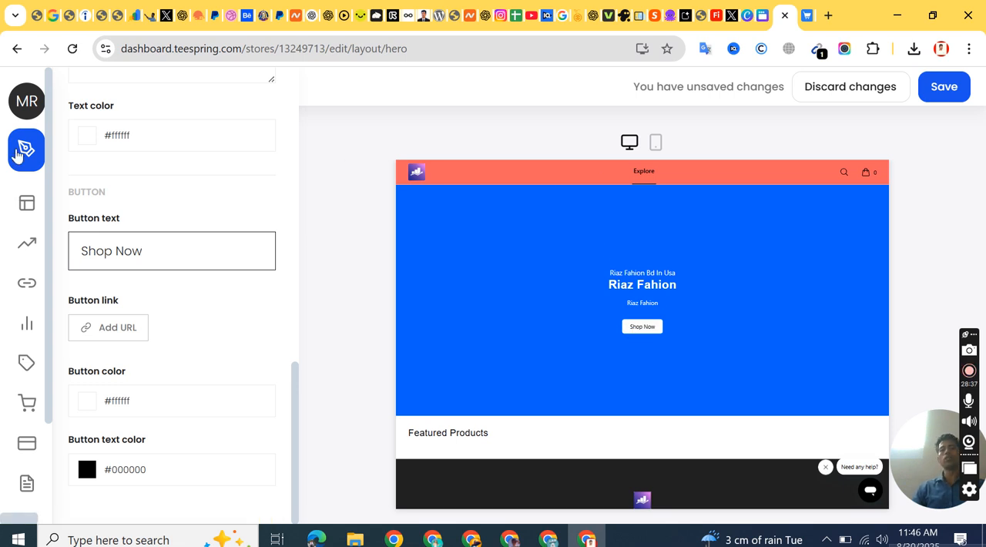
Step: Copy the store's web address from the live storefront page and return to the hero banner editor
mouse_move(87, 137)
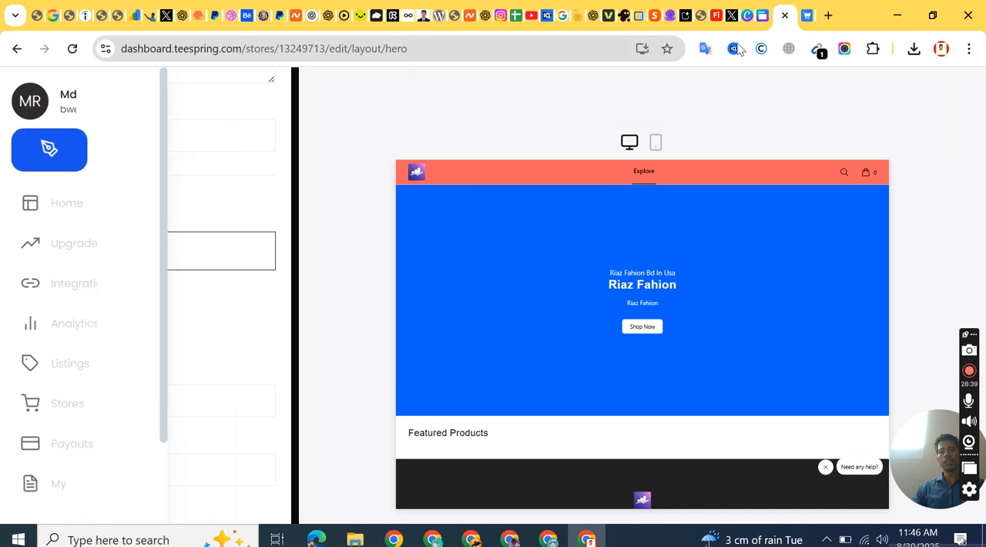
left_click(806, 16)
left_click(262, 59)
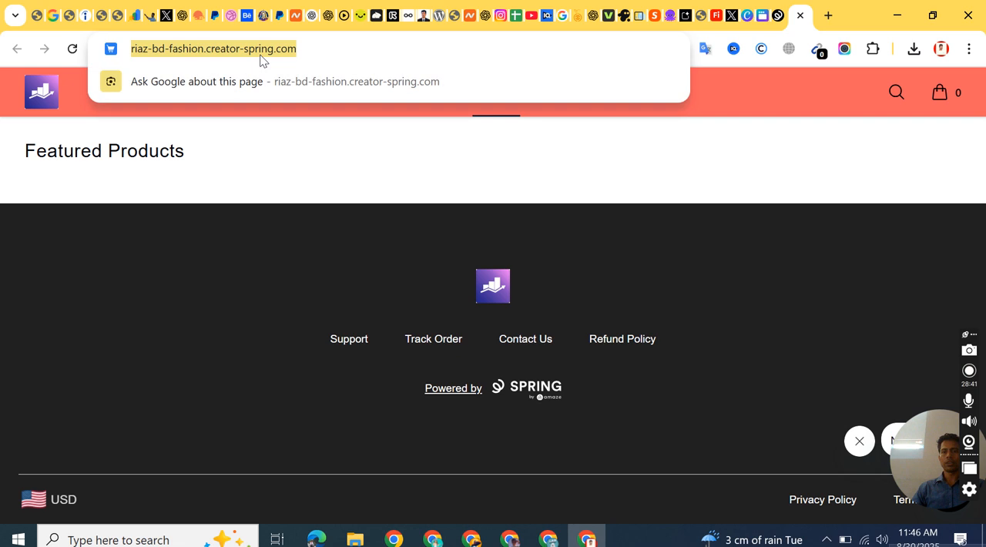
right_click(262, 59)
left_click(322, 194)
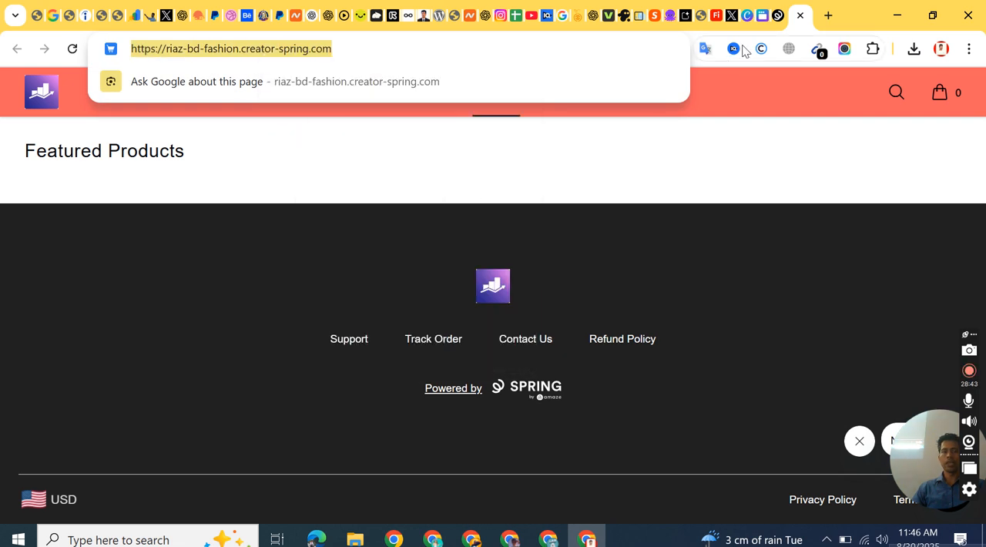
left_click(775, 23)
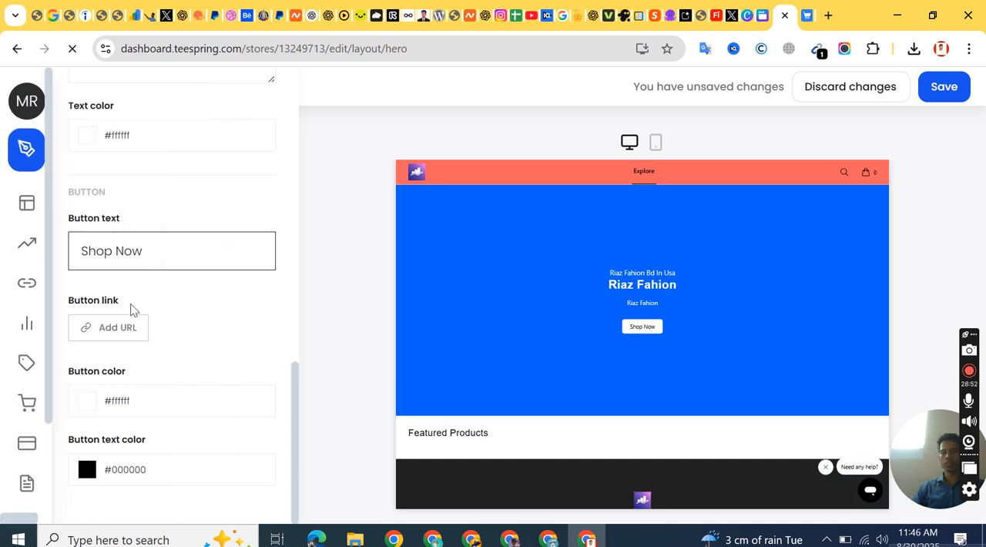
left_click(105, 327)
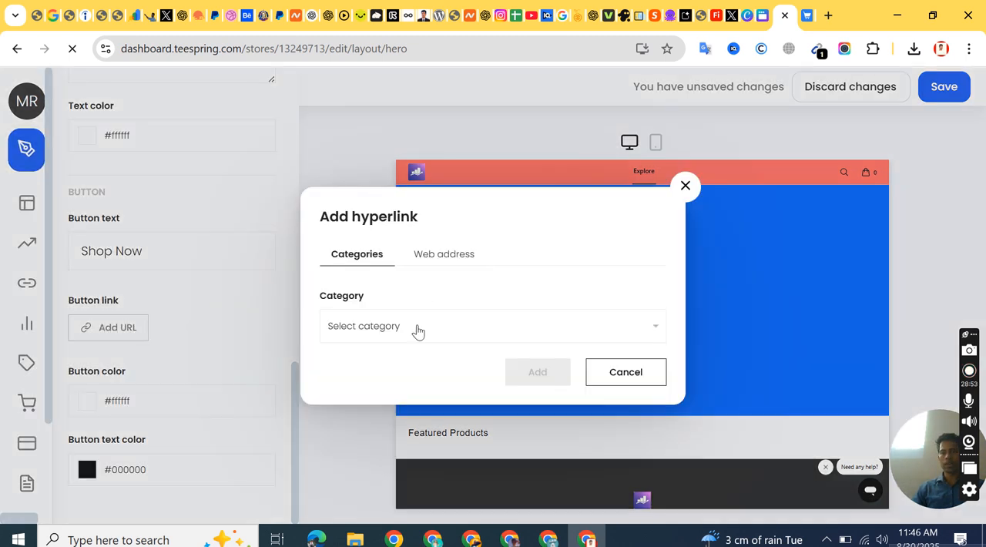
left_click(391, 333)
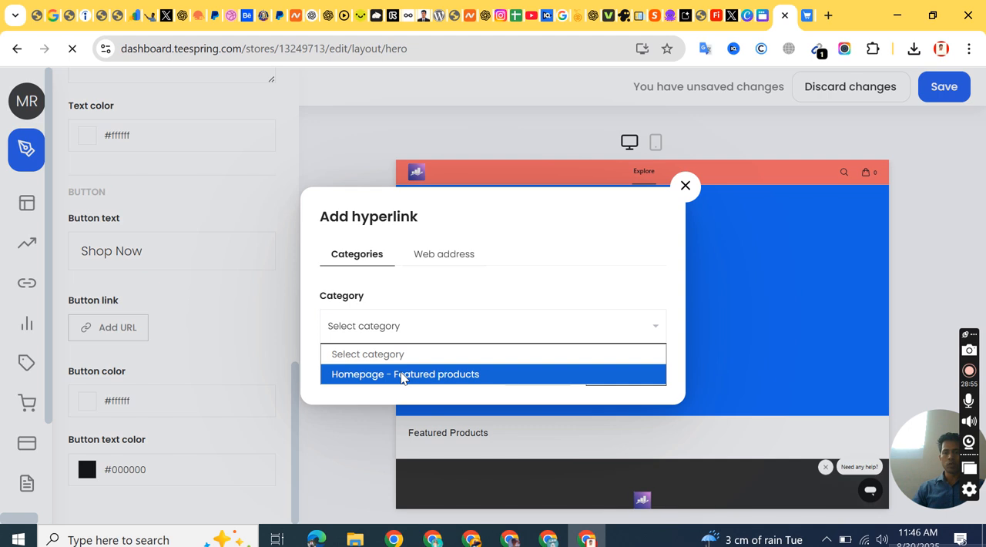
left_click(451, 254)
left_click(352, 305)
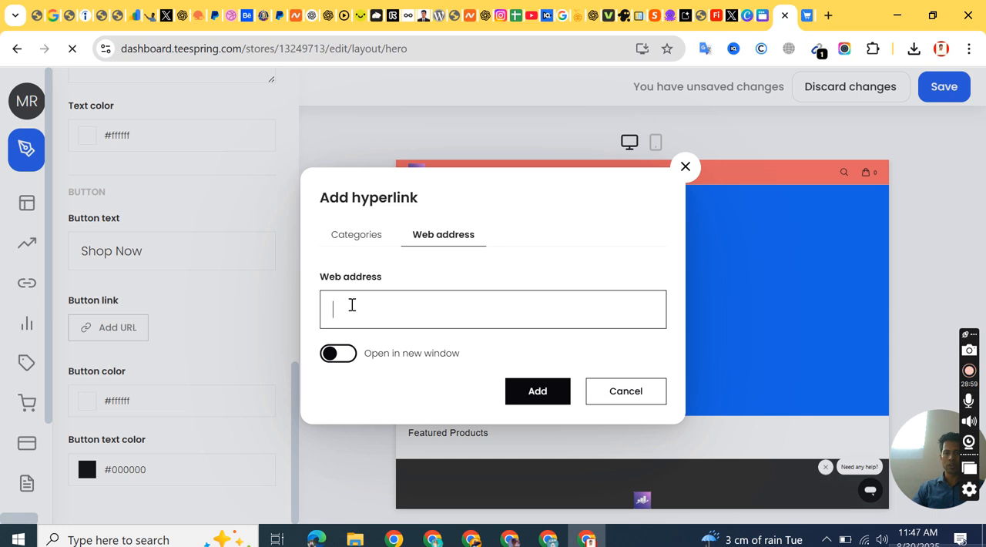
key("ctrl+v")
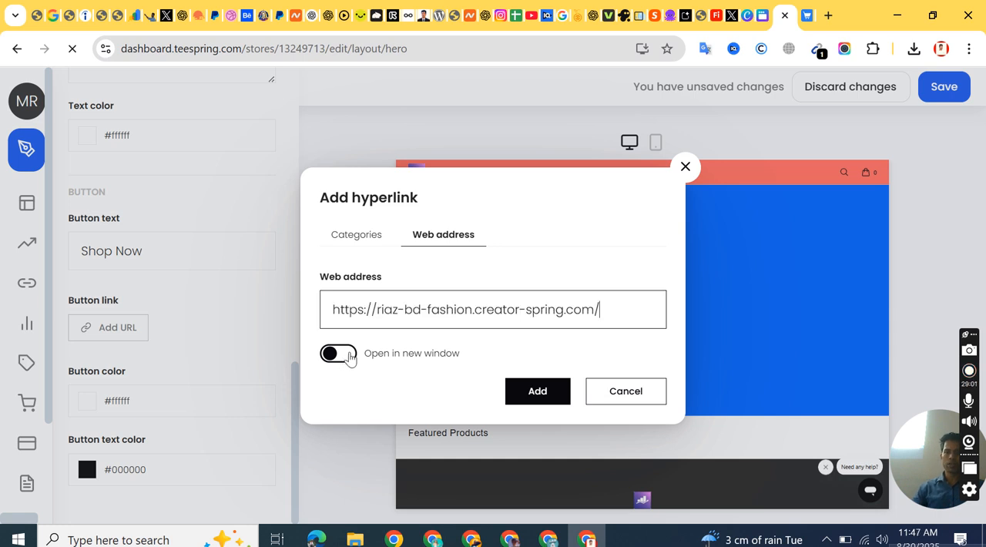
left_click(527, 398)
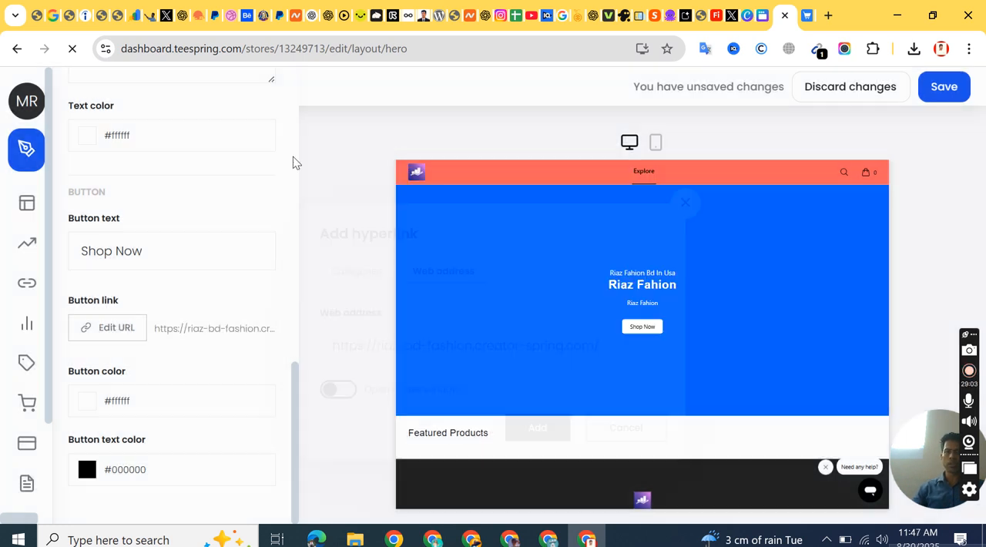
Step: Set the hero banner's button color to bright green #0fff00
left_click(84, 401)
scroll(169, 377, "down", 3)
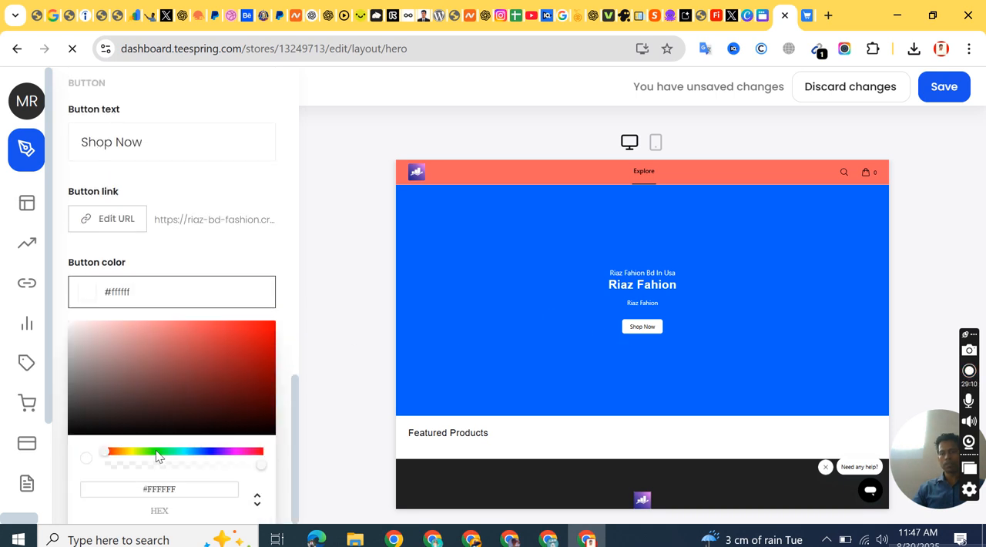
left_click(157, 451)
left_click_drag(253, 333, 284, 315)
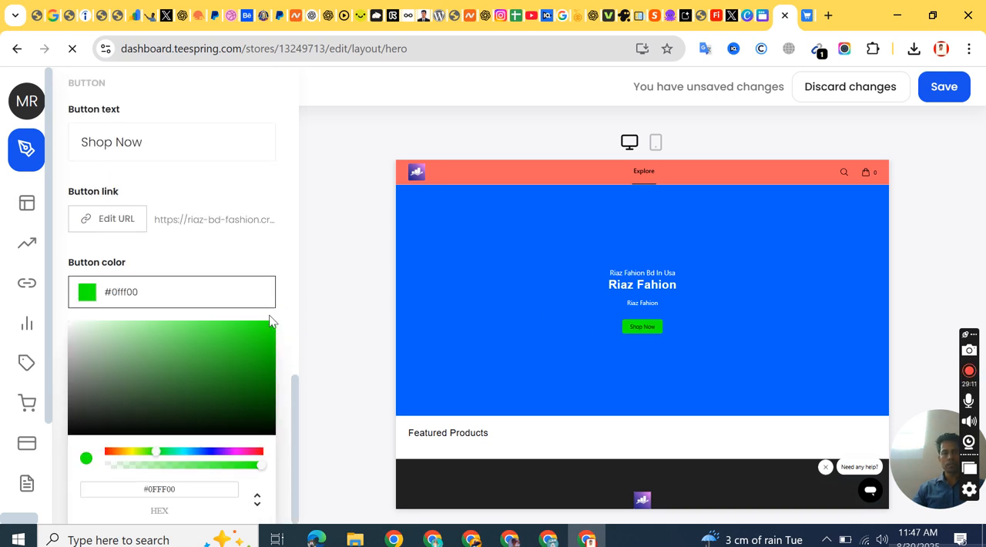
left_click(242, 235)
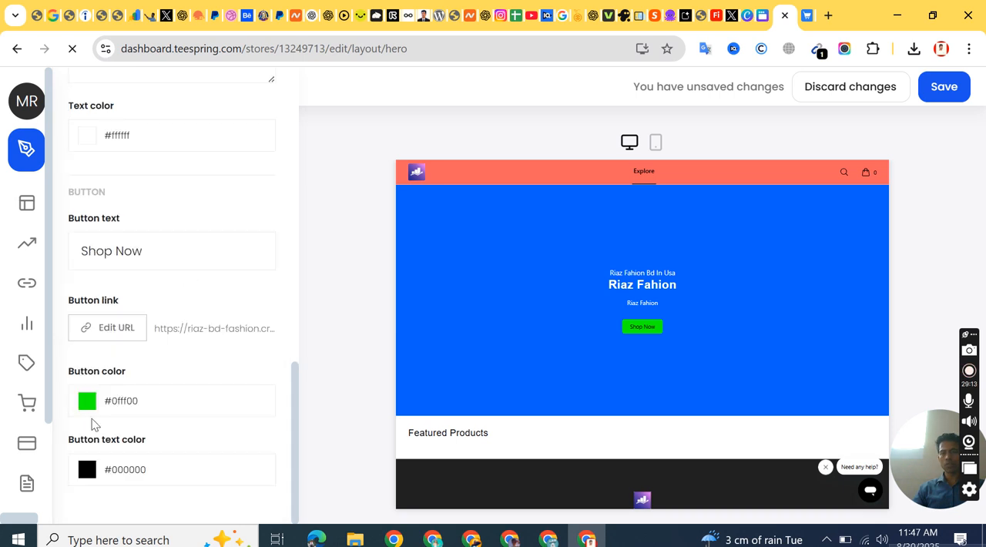
Step: Set the hero banner's button text color to red #ff0000
left_click(87, 472)
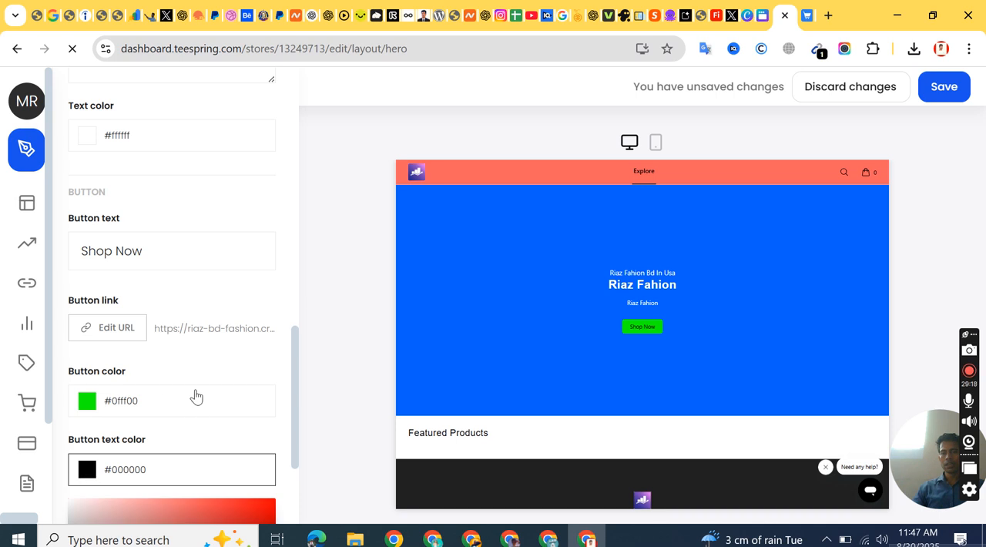
scroll(194, 408, "down", 3)
left_click_drag(116, 367, 27, 314)
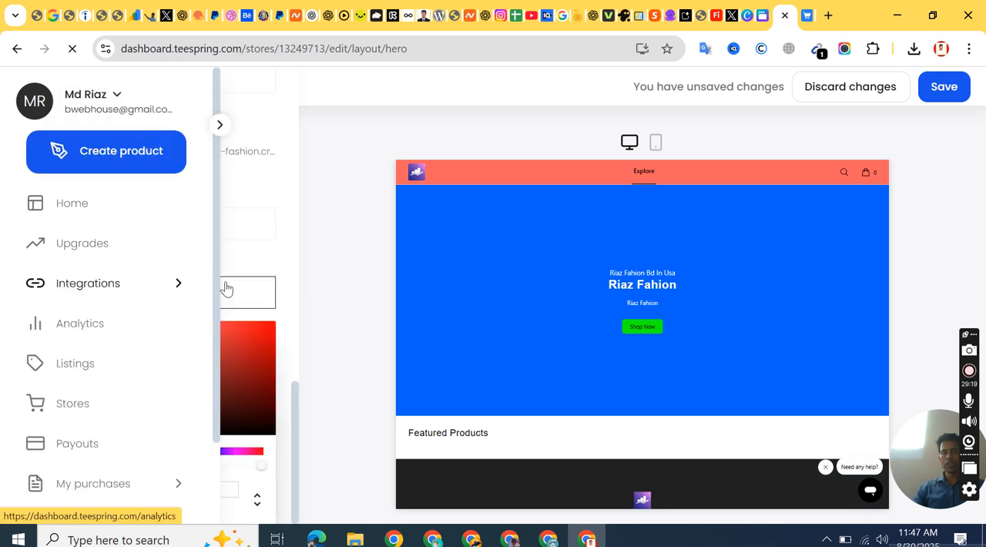
left_click_drag(184, 346, 298, 305)
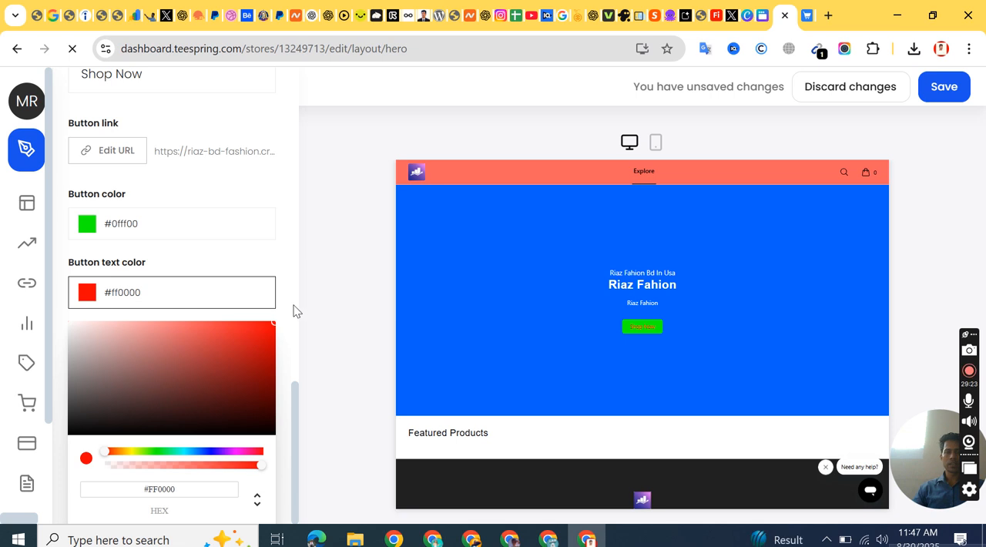
left_click(277, 192)
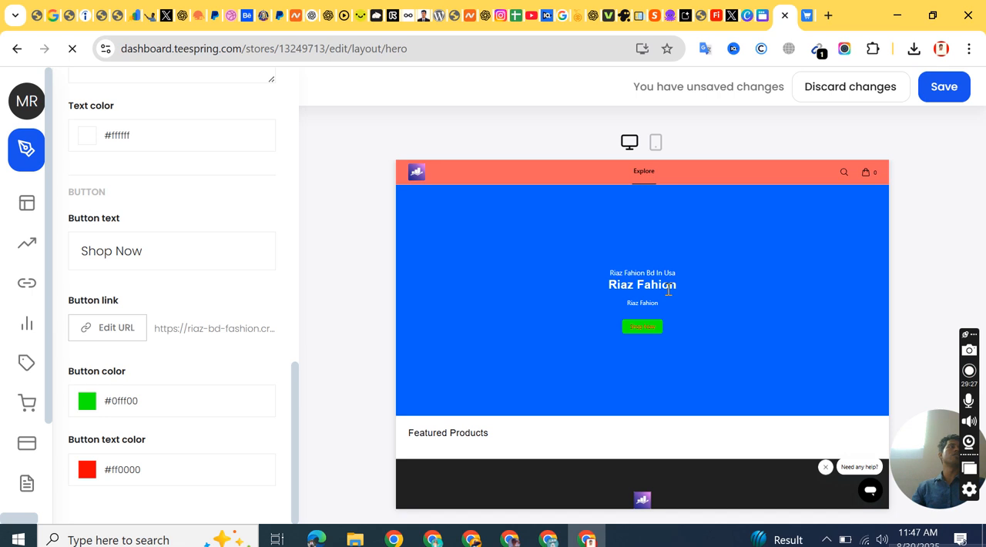
Step: Save the hero banner changes and return to the store's layout overview
left_click(944, 88)
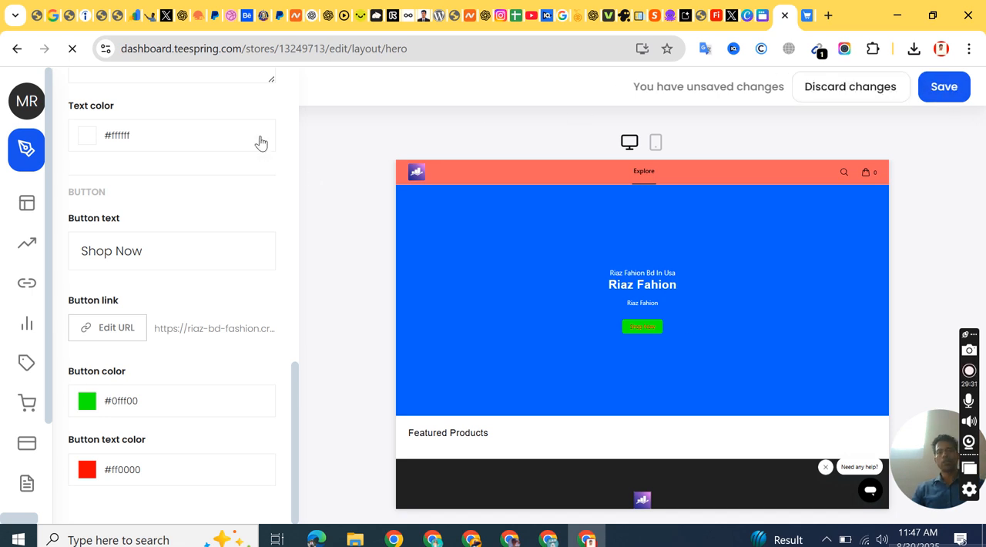
scroll(92, 154, "up", 10)
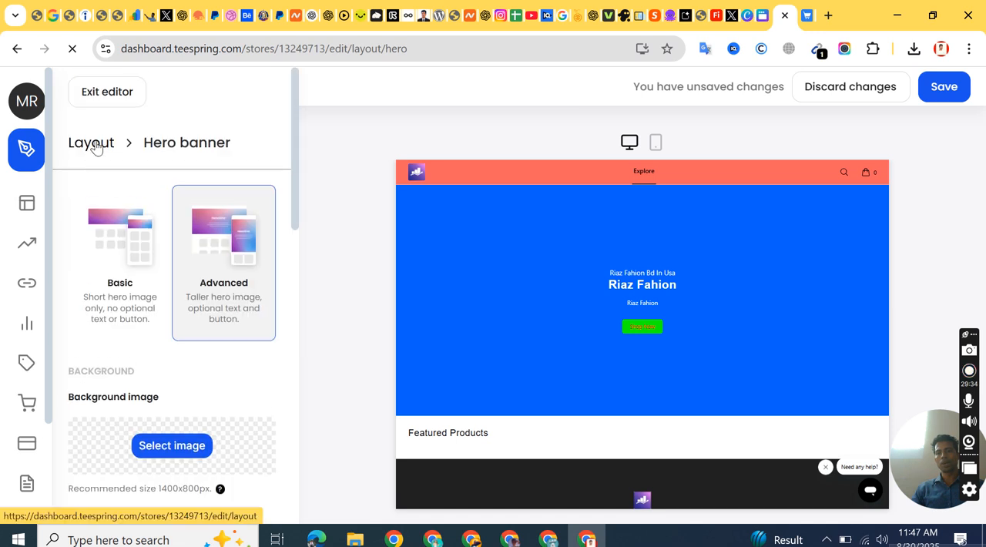
left_click(96, 147)
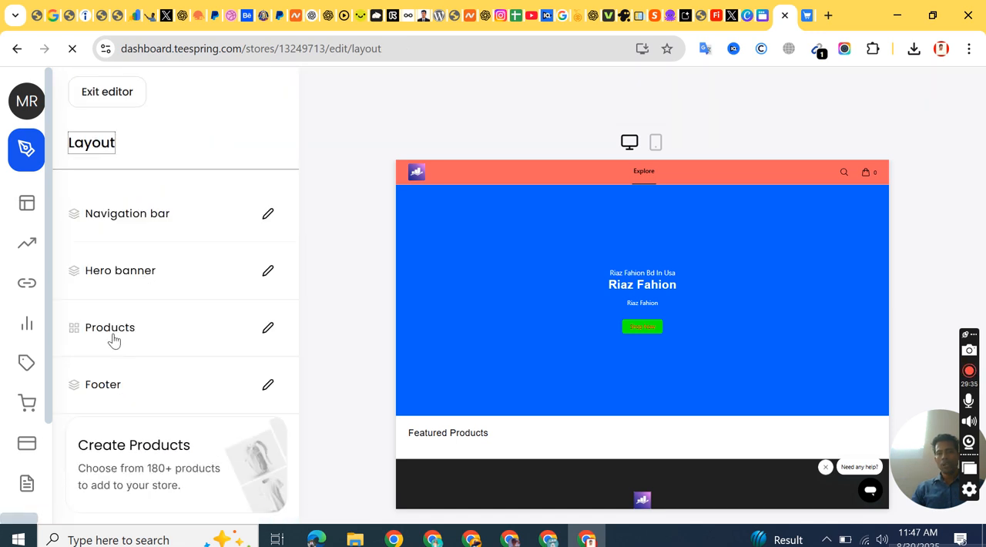
Step: Look at the layout's product selection and close it without adding any products
left_click(267, 327)
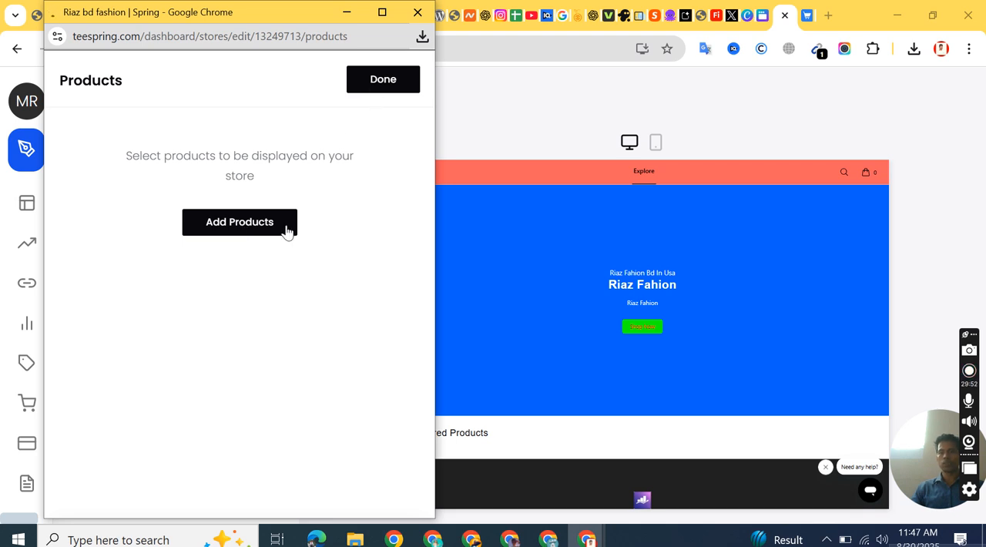
left_click(385, 80)
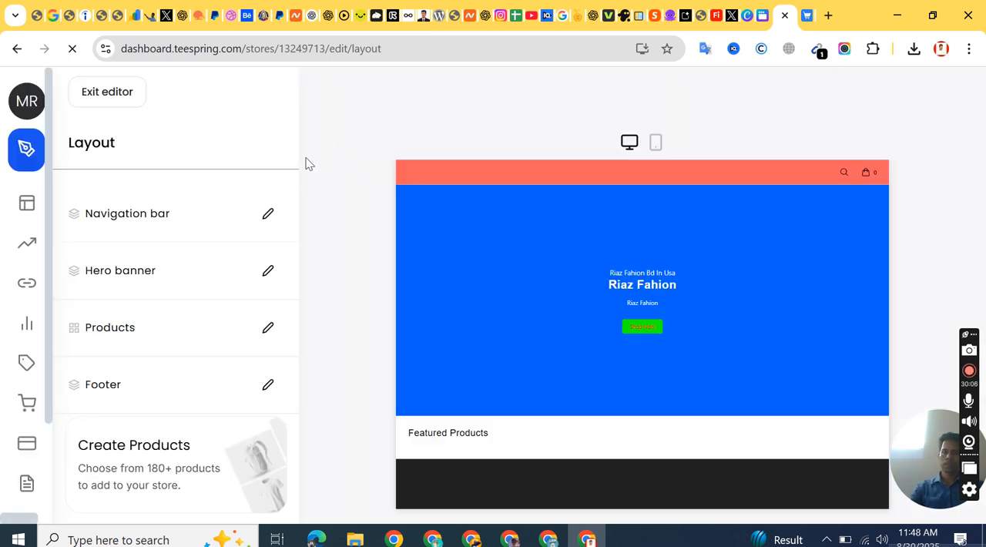
scroll(576, 323, "down", 3)
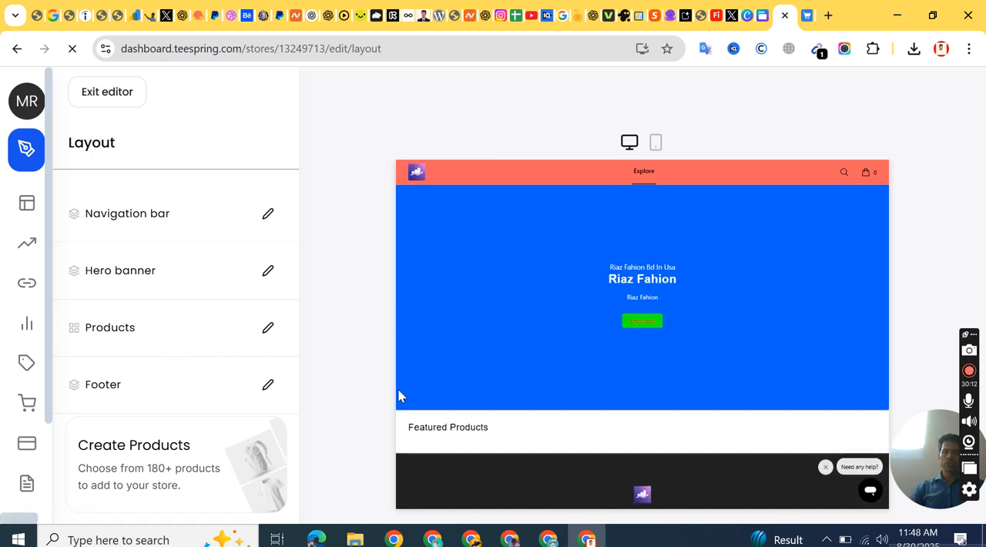
Step: Open the store's footer settings and clear the About text
left_click(267, 385)
left_click(129, 312)
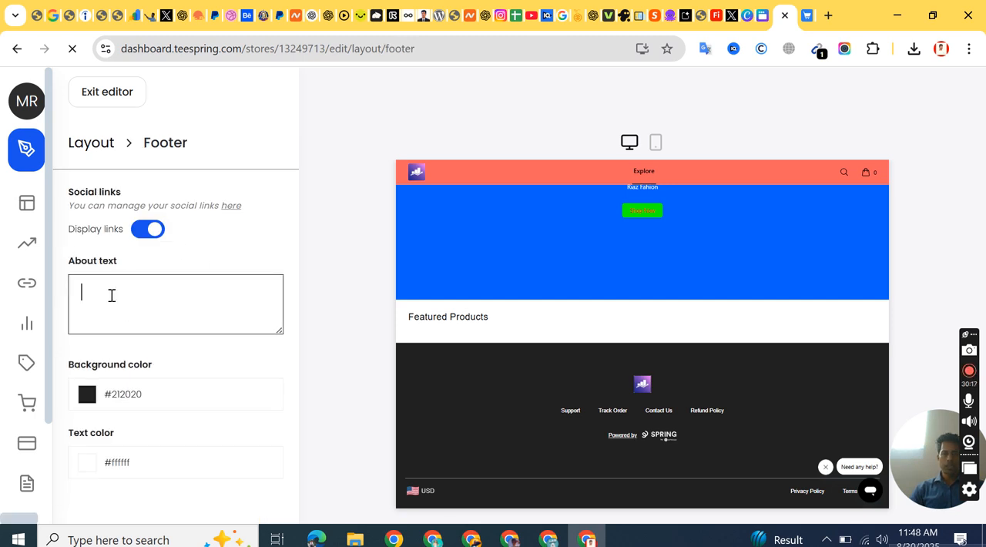
right_click(111, 295)
left_click(203, 315)
triple_click(223, 313)
key("BackSpace")
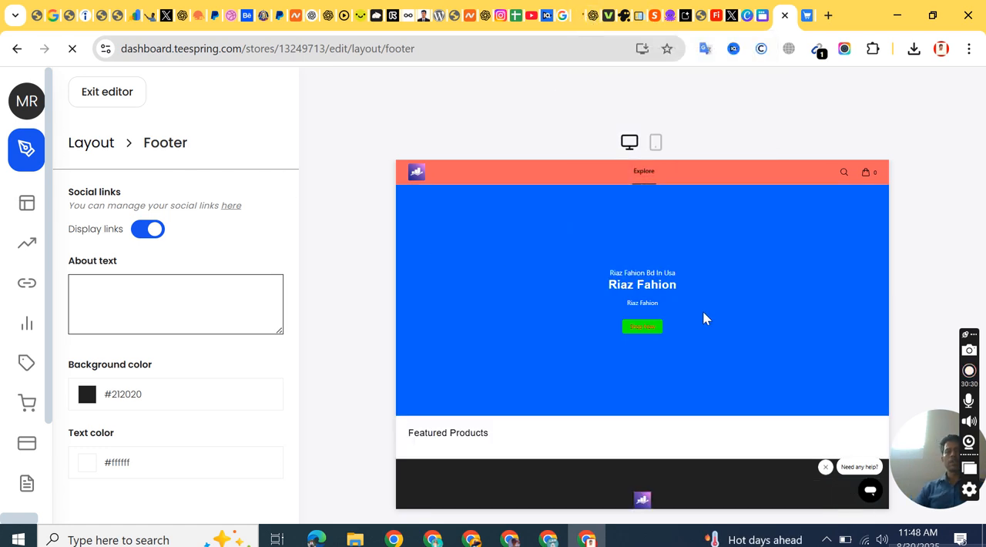
scroll(554, 287, "down", 2)
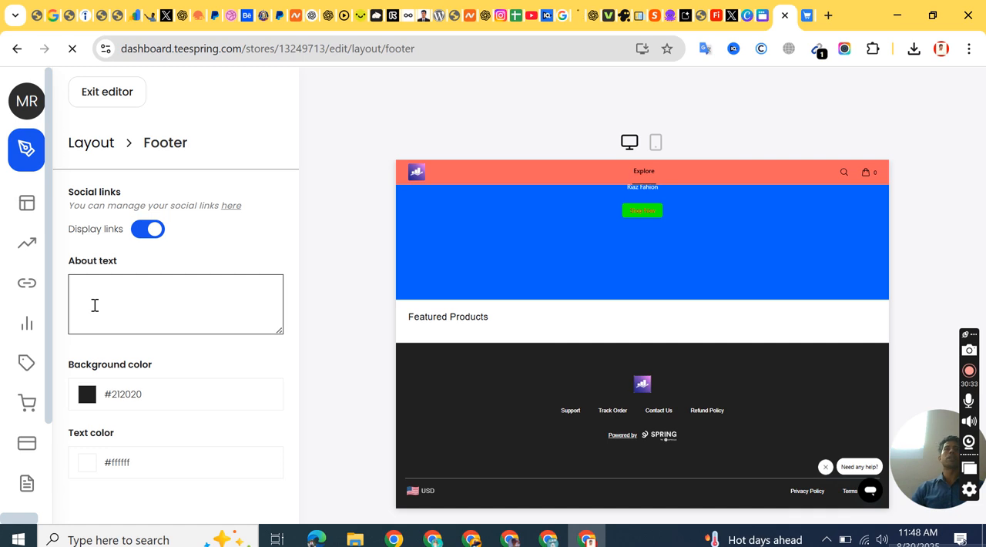
Step: Switch to a new ChatGPT chat and send "i have a fashion clothing store. please write me a short description For Header And Footer"
left_click(584, 16)
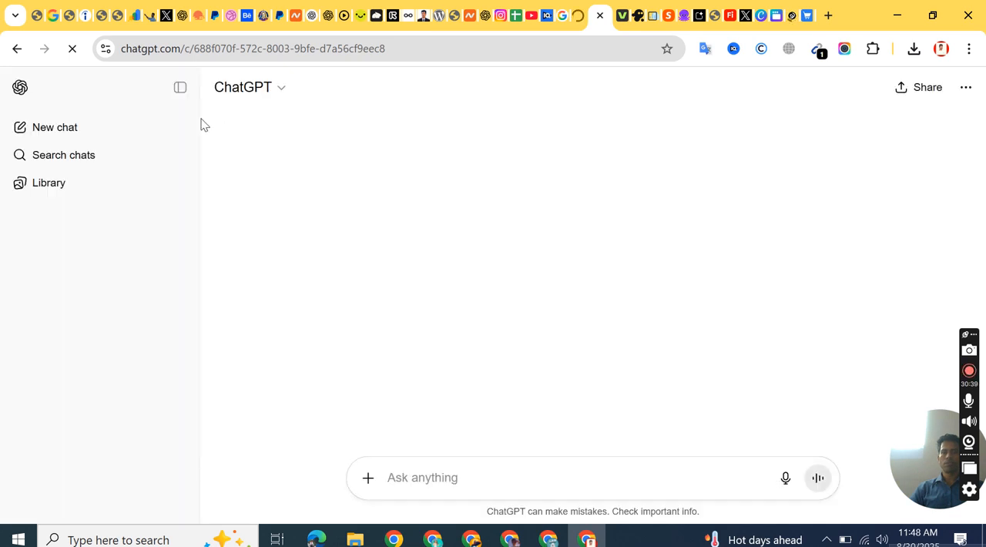
left_click(66, 133)
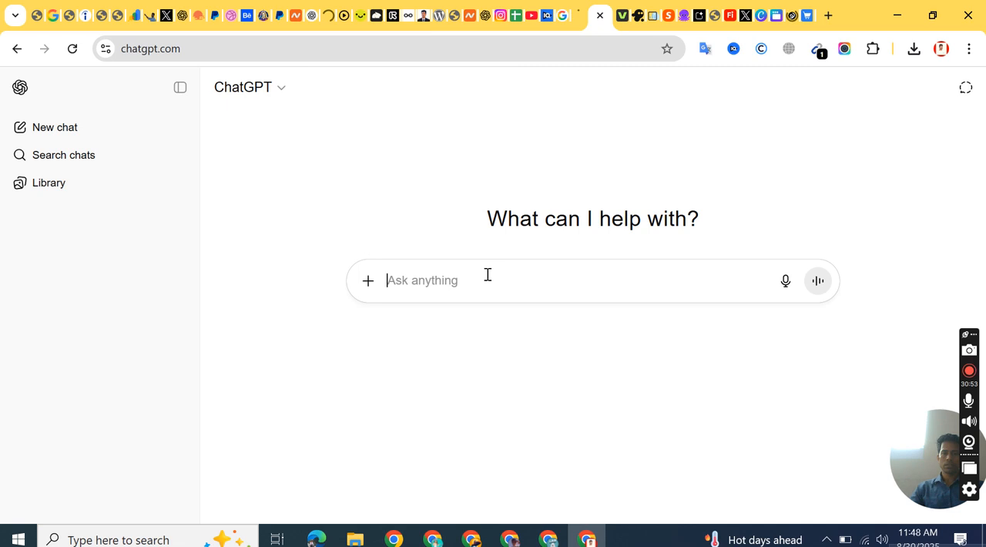
type("i have")
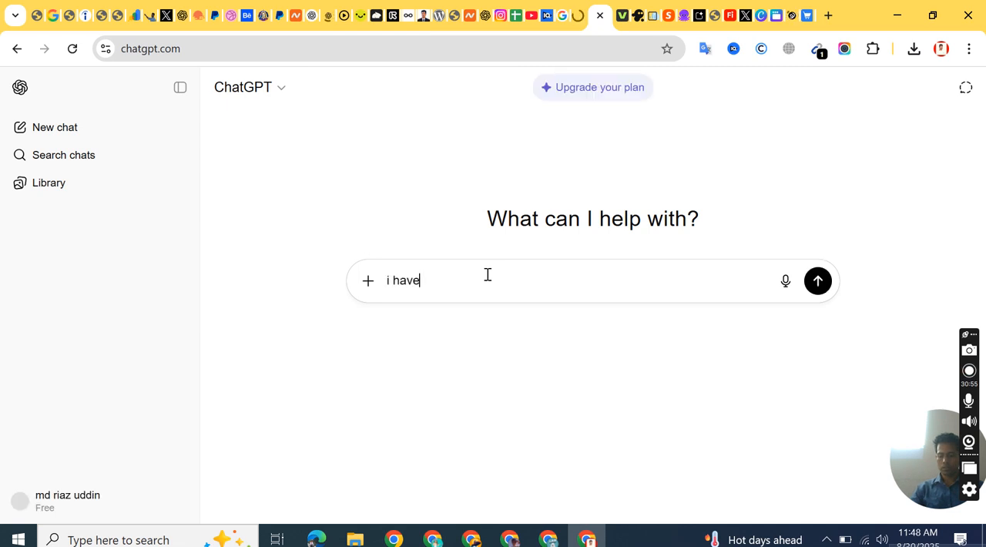
type(" a fa")
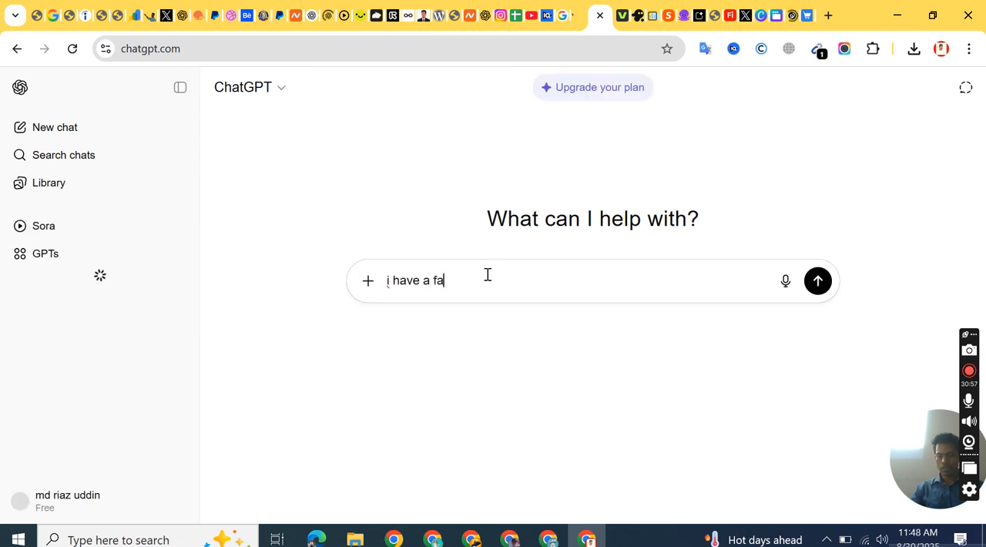
type("shion clothing")
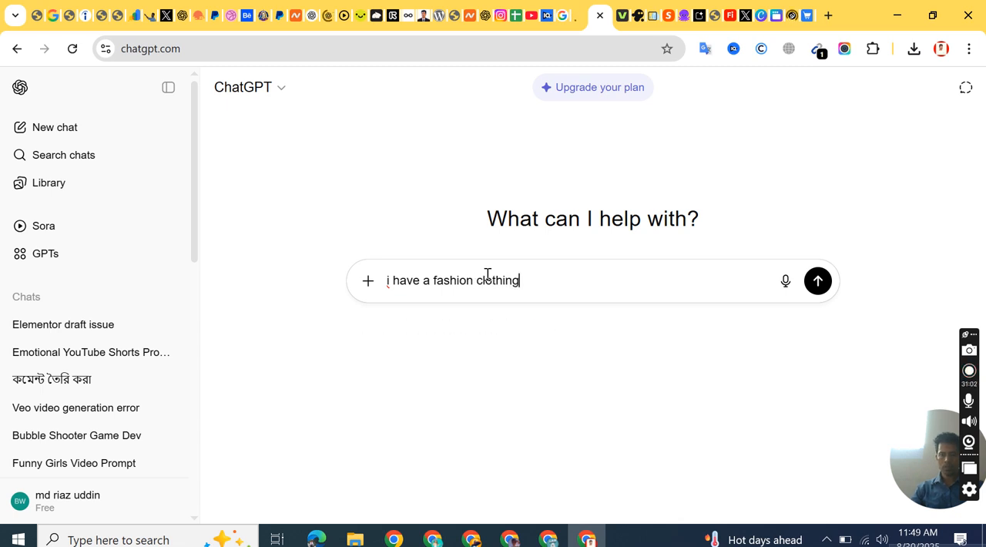
type(" store")
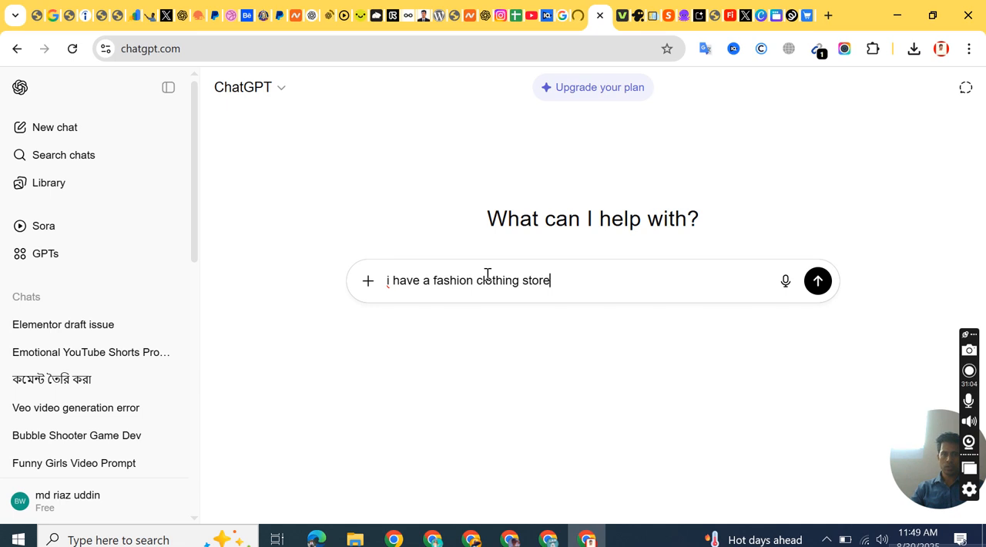
type(". please write me a short description Fo")
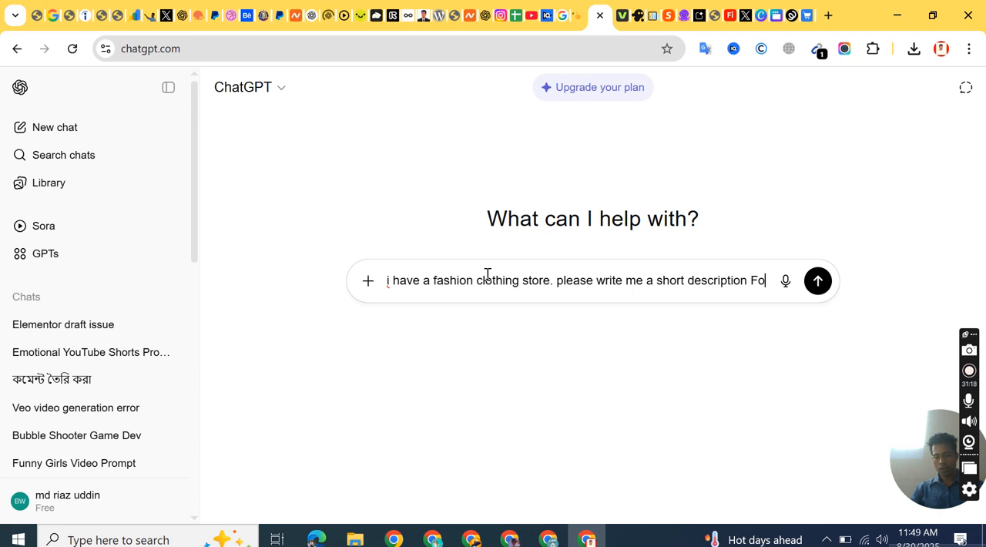
type("r Header And Footer")
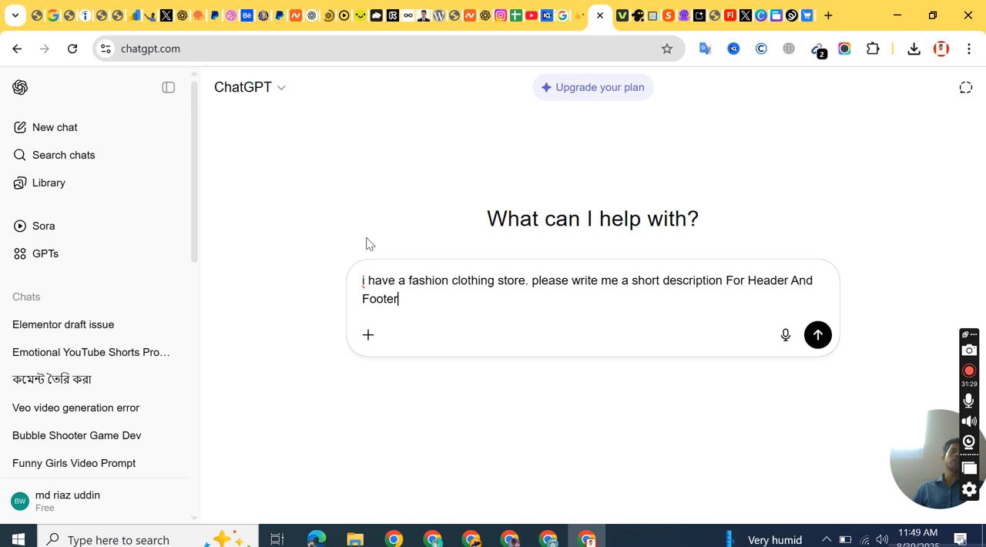
left_click(821, 336)
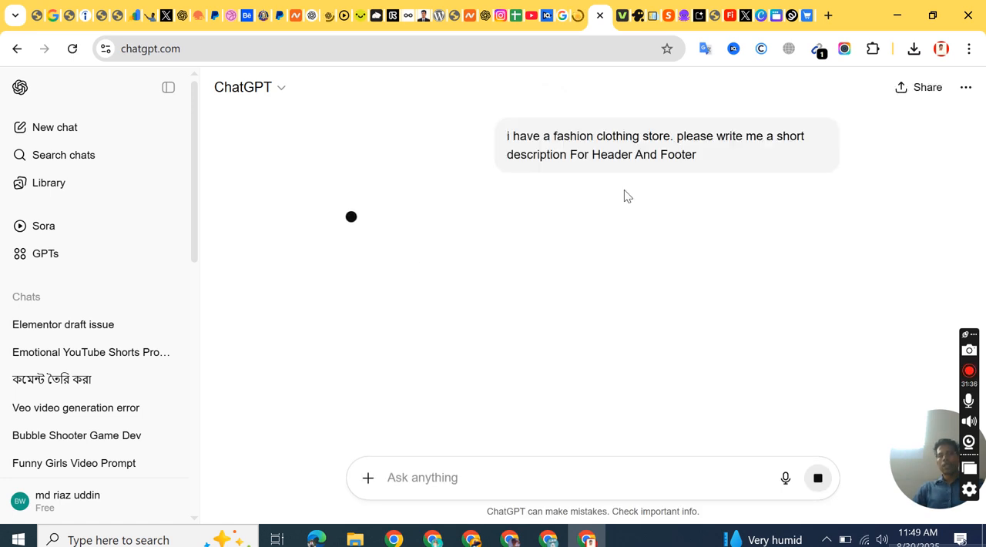
Step: Review the suggested descriptions and edit the sent prompt, adding the store name "Riaz Fashion Bd" in quotation marks after "fashion clothing store"
left_click(821, 195)
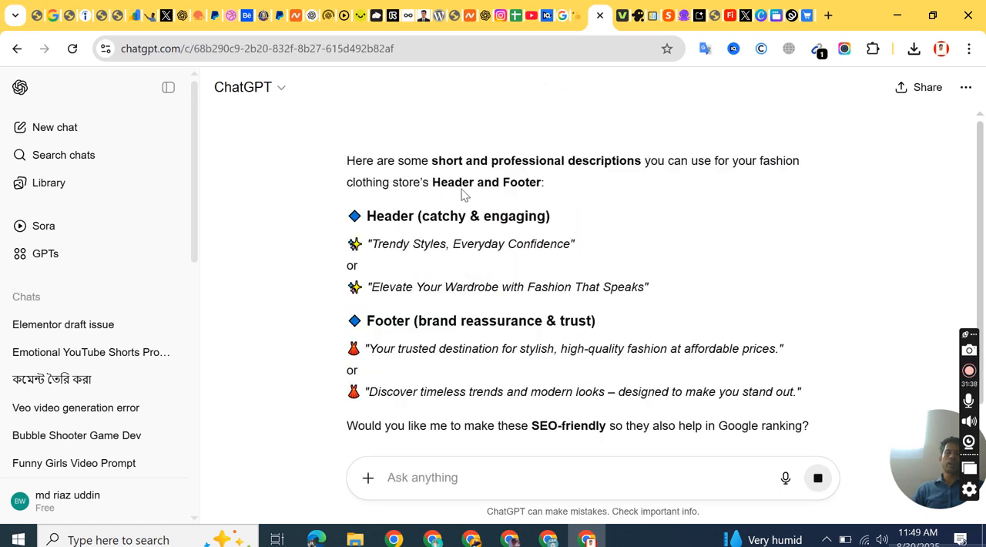
scroll(536, 254, "down", 3)
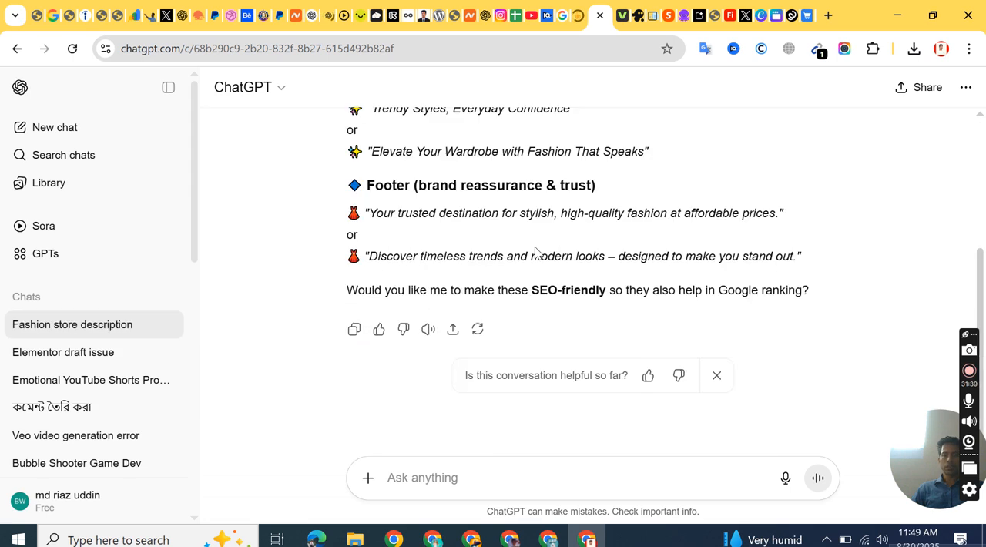
scroll(536, 254, "down", 1)
scroll(536, 254, "up", 3)
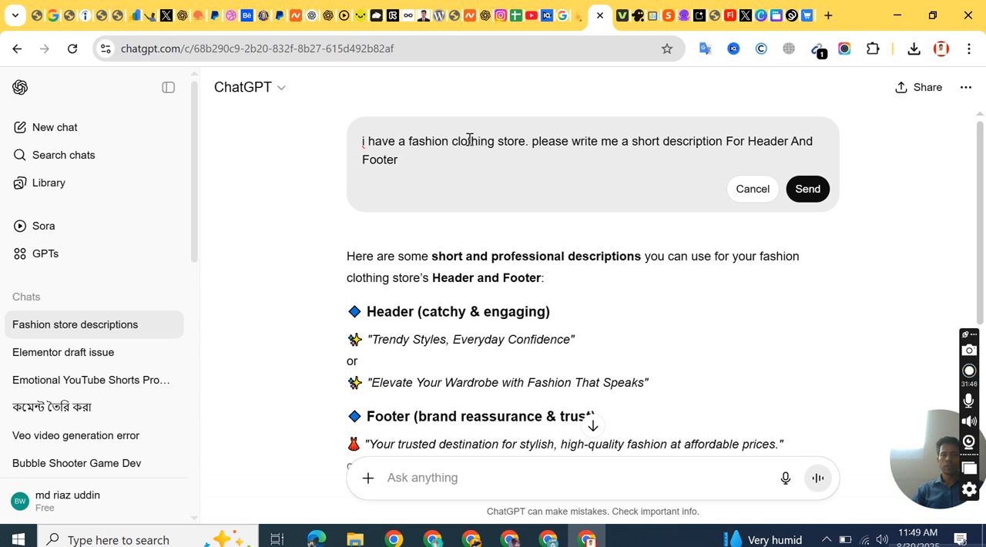
left_click(527, 141)
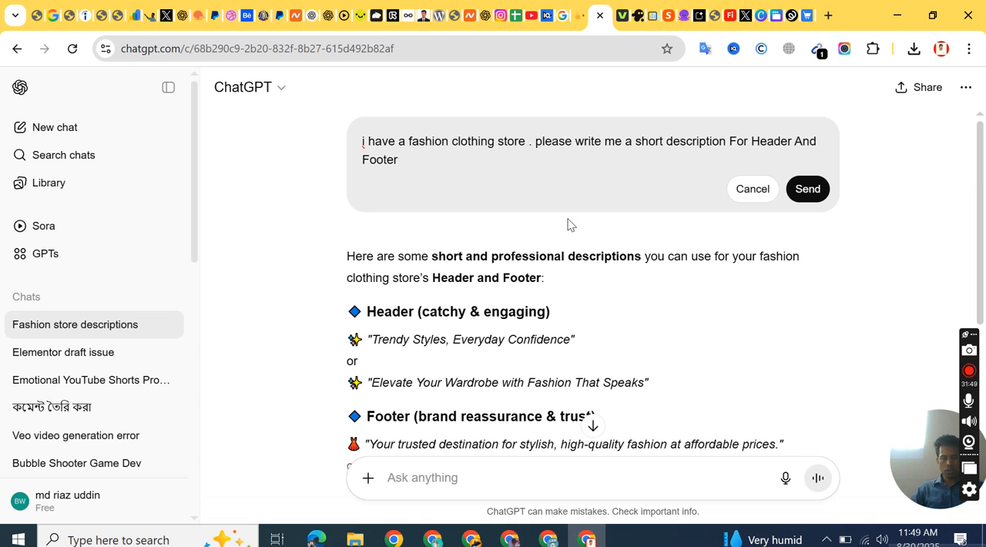
type("\"")
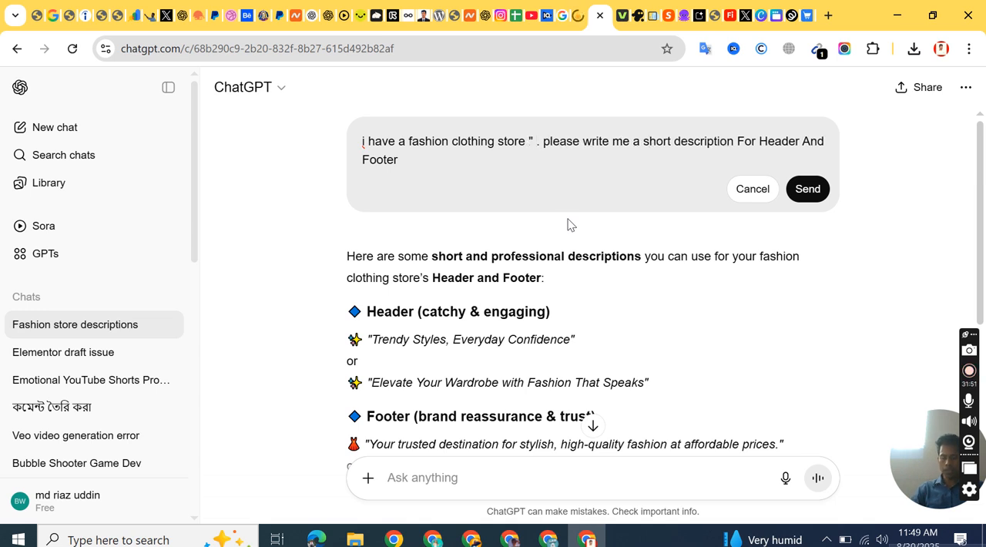
type(" Riaz Fashion Bd")
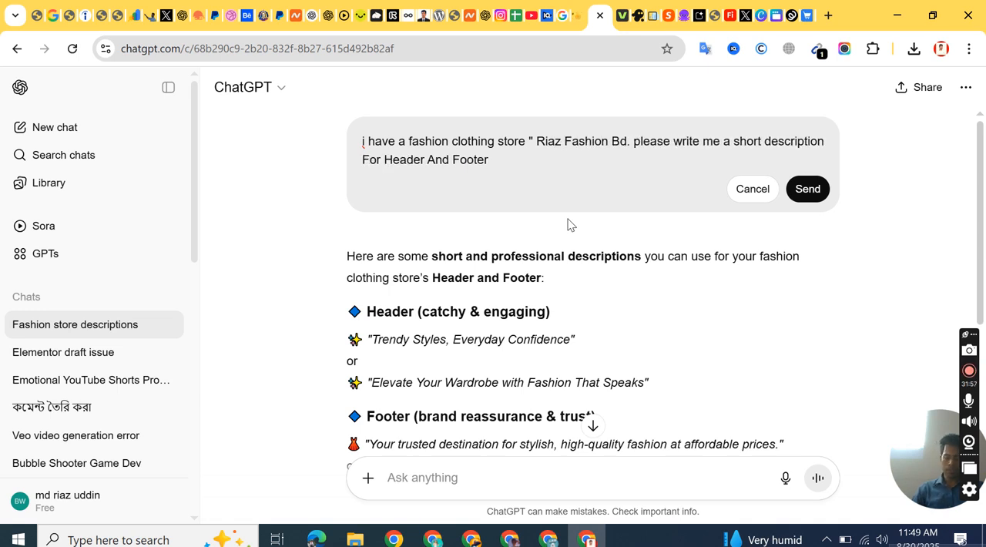
type("\"")
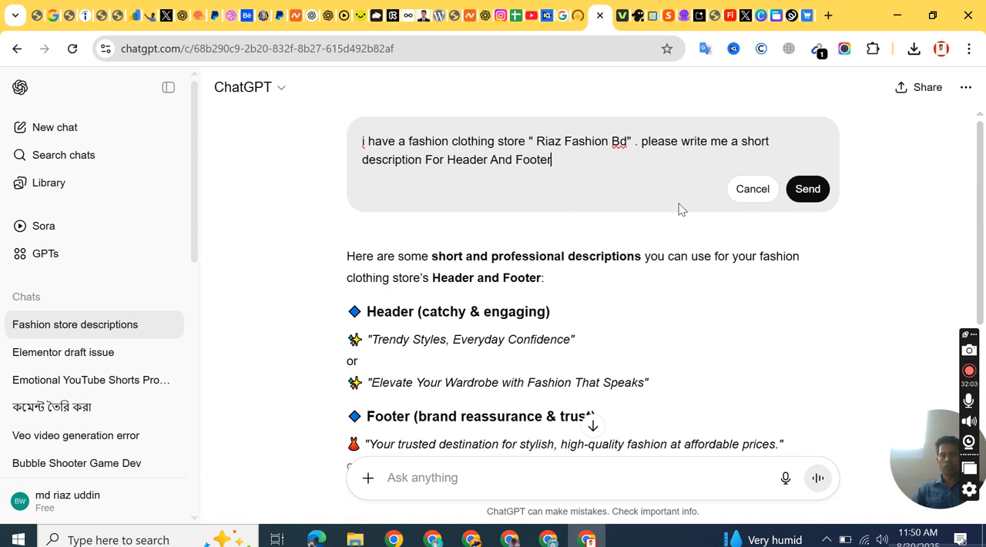
type(" .,")
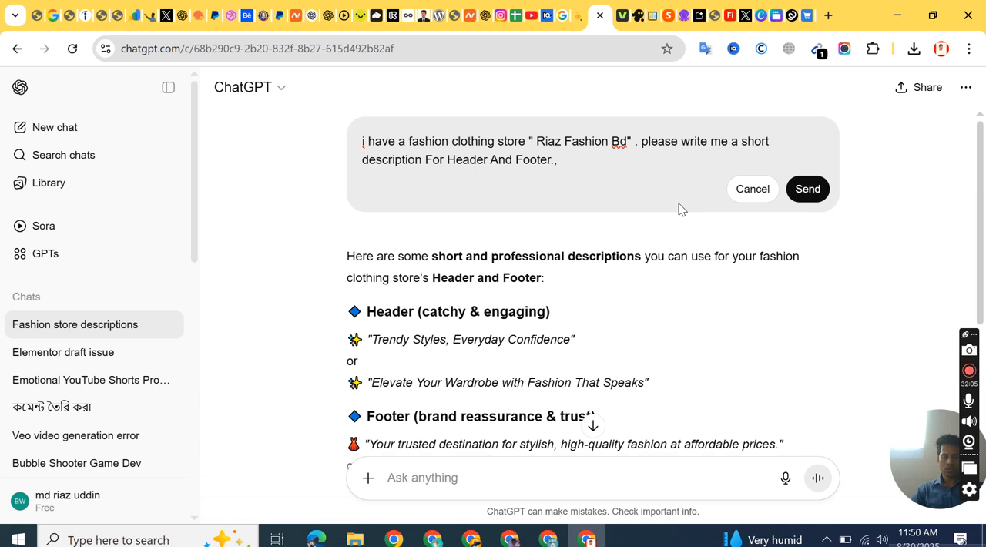
key("BackSpace")
type(" one ")
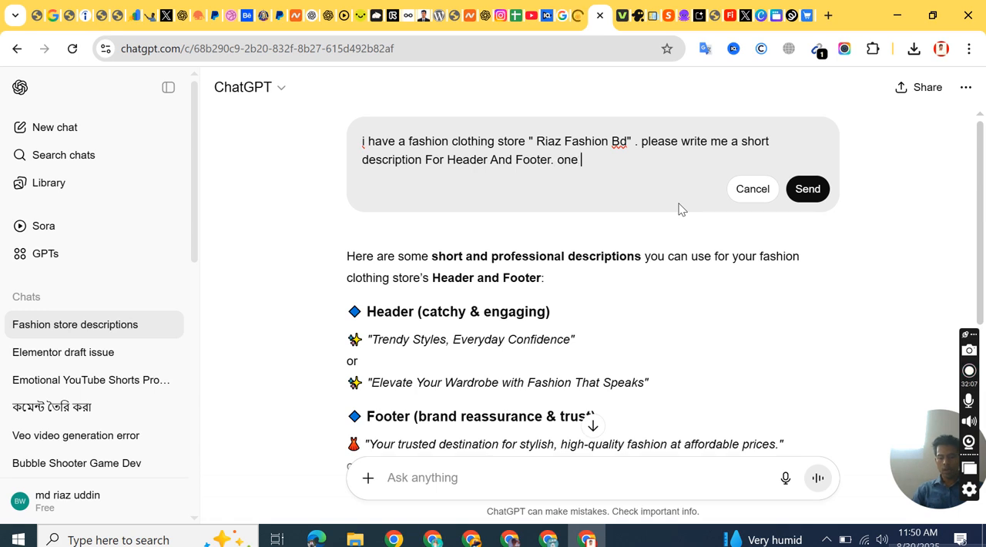
type("line pragrap")
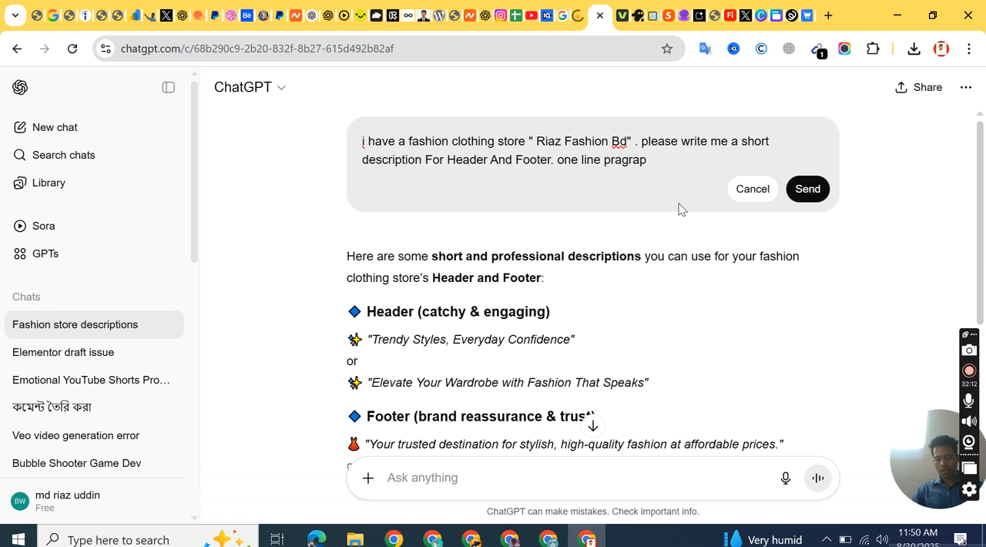
type("h within 15")
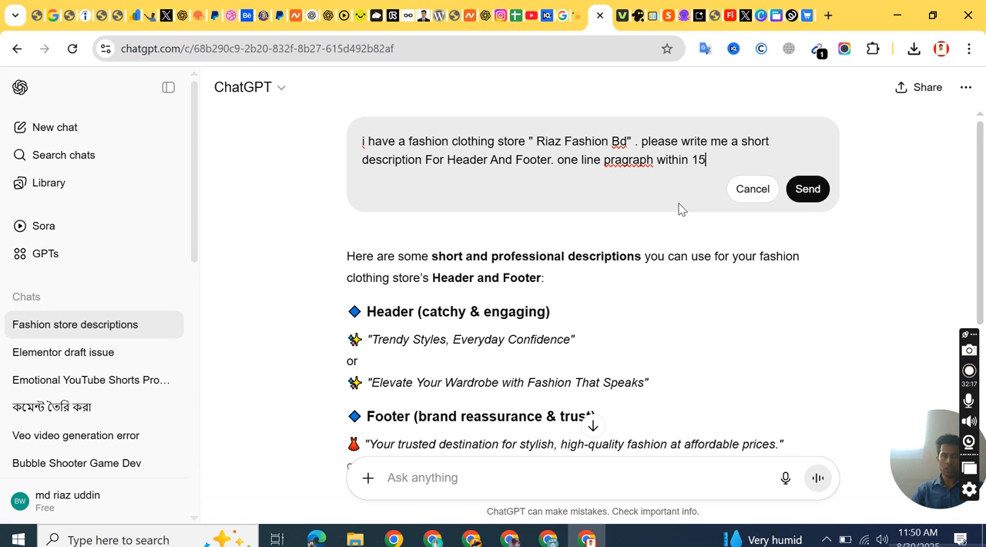
type("0 word")
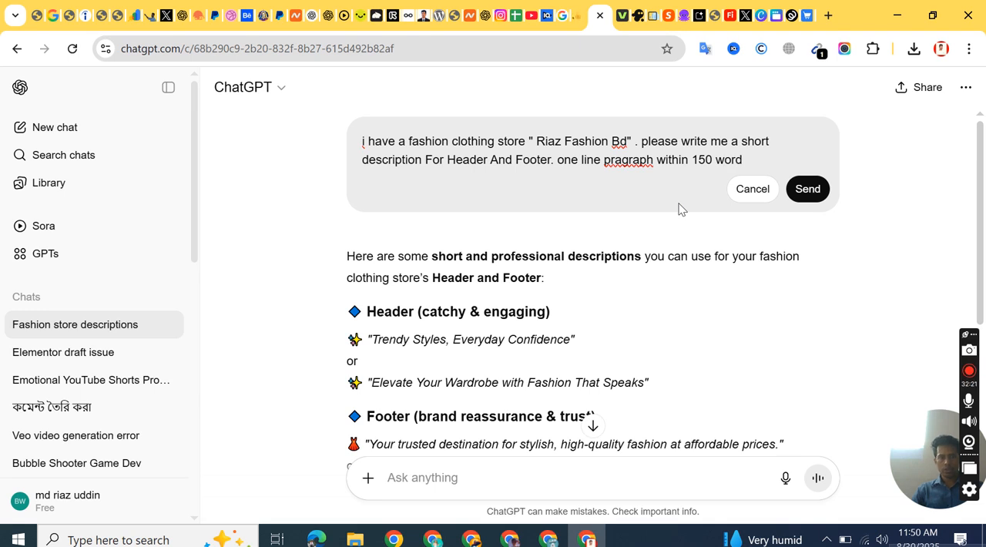
Step: Append ". one line pragraph within 150 word" to the edited prompt and send it
left_click(808, 188)
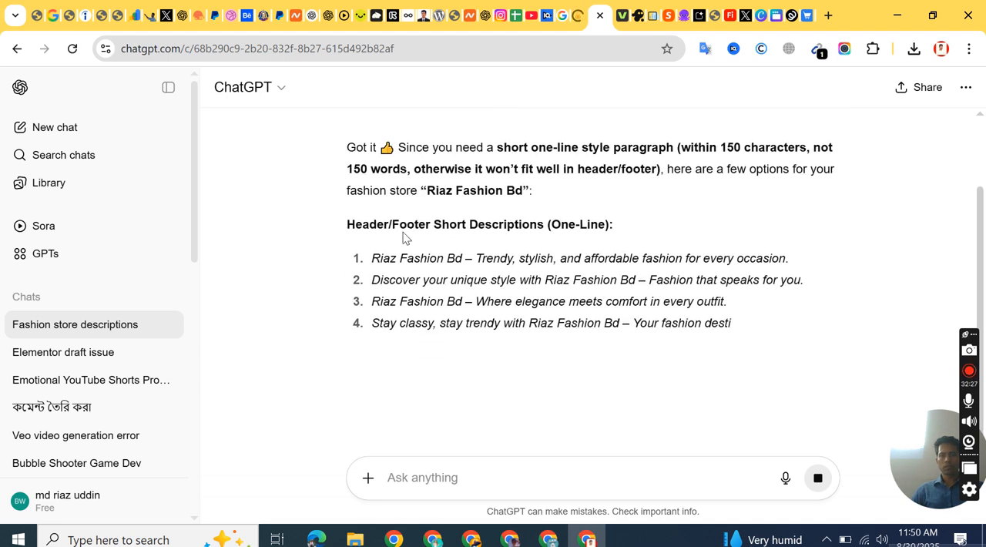
Step: Review the suggested one-line header and footer descriptions and copy the full text of the revised prompt
scroll(402, 218, "down", 2)
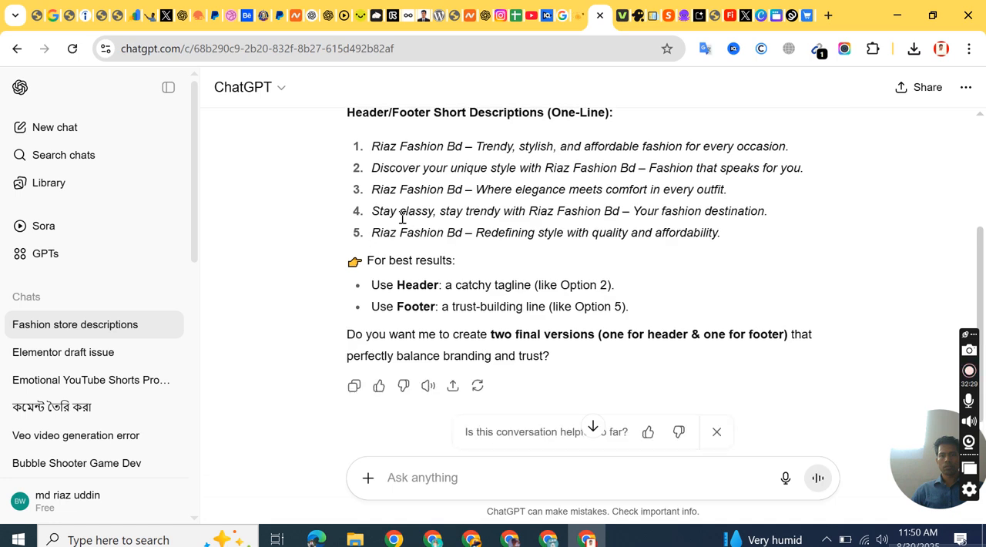
scroll(402, 218, "down", 2)
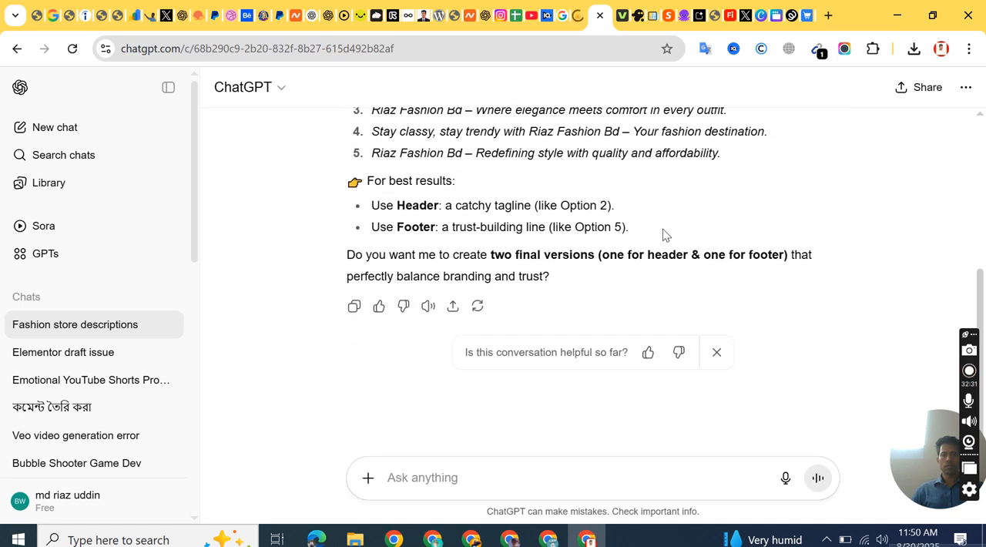
scroll(645, 234, "up", 3)
scroll(608, 177, "up", 1)
triple_click(561, 157)
right_click(567, 162)
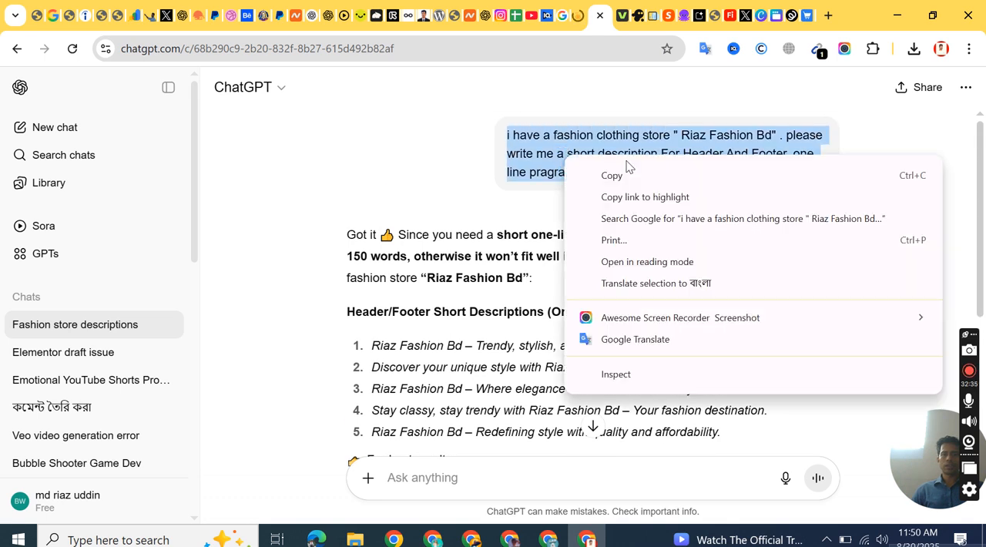
left_click(616, 171)
left_click(361, 143)
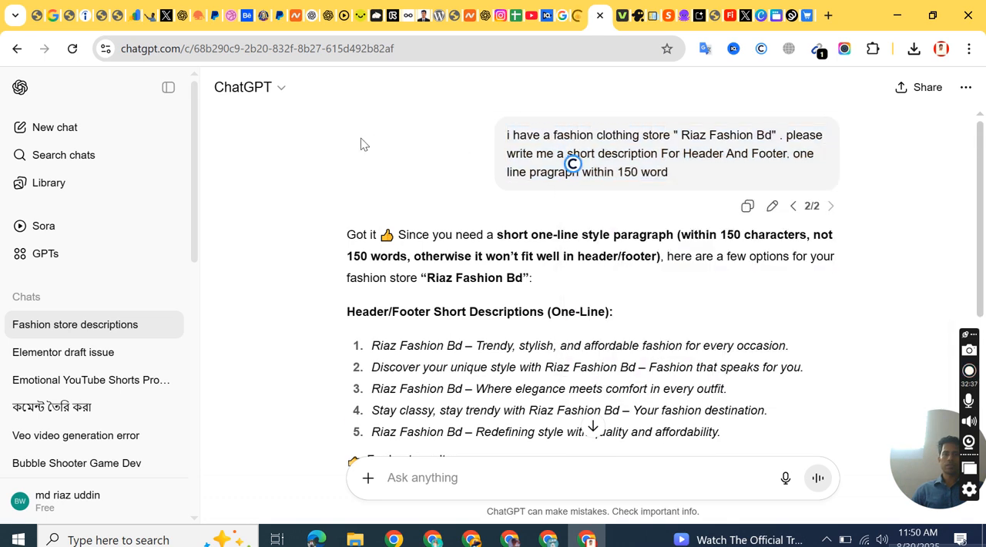
Step: Start a new chat, paste the copied store-description prompt and send it
left_click(112, 128)
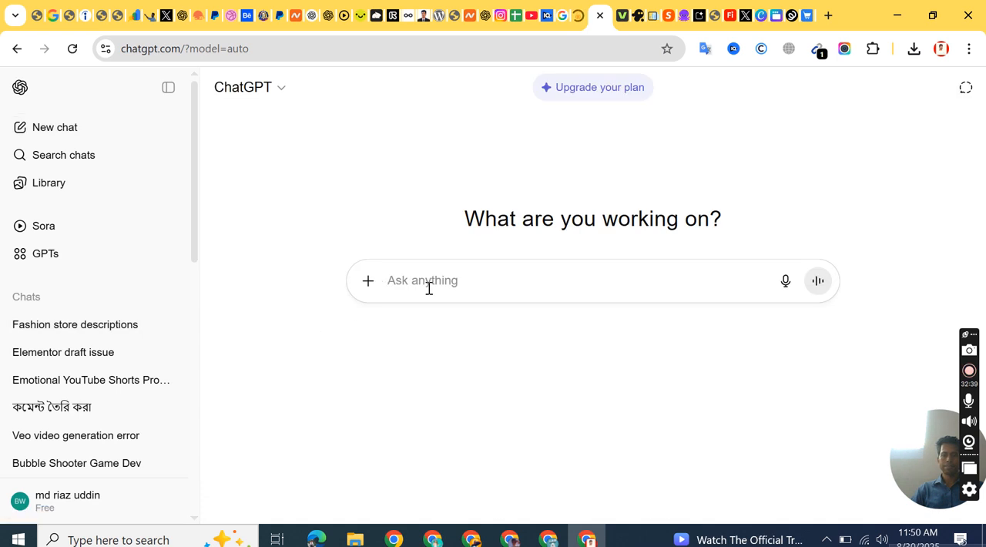
right_click(430, 281)
left_click(478, 321)
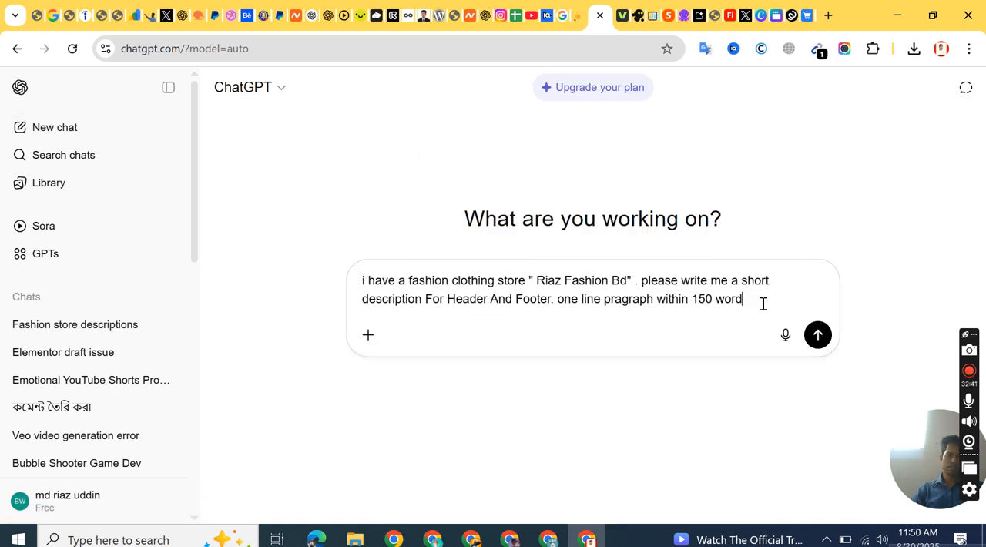
left_click(821, 337)
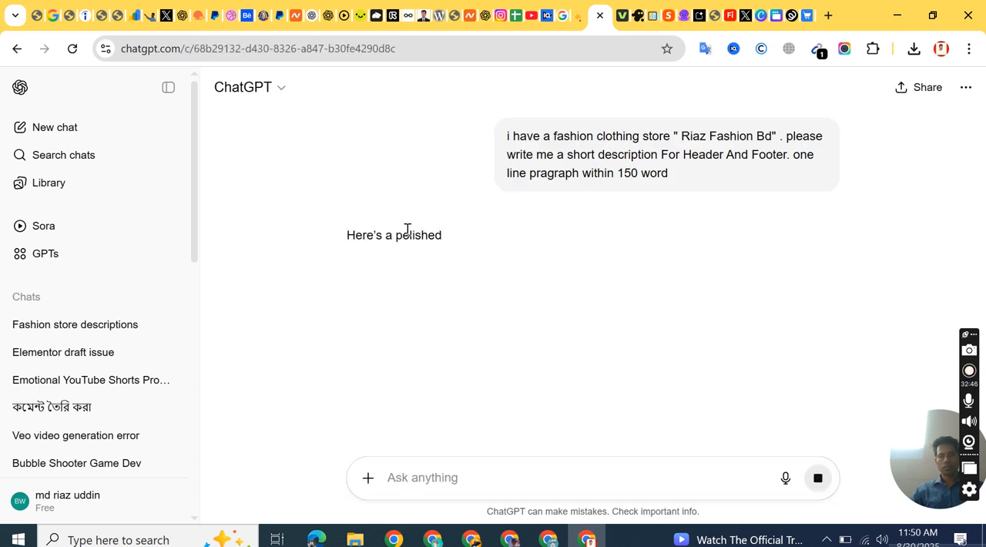
Step: Copy the generated description from "Riaz Fashion Bd" through "best value" and paste it into the Teespring footer's About text
scroll(408, 229, "down", 2)
scroll(407, 229, "up", 1)
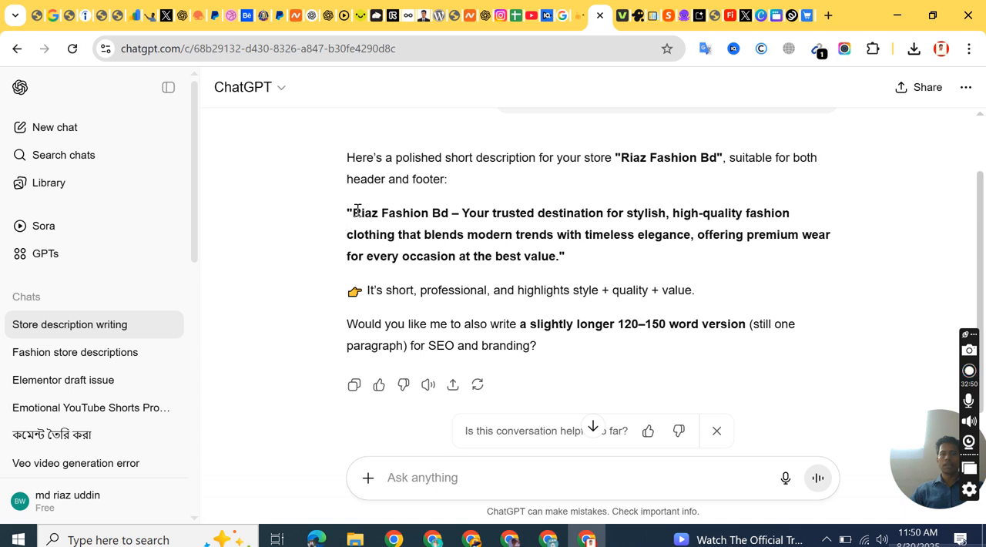
left_click_drag(353, 209, 554, 256)
right_click(509, 235)
left_click(550, 254)
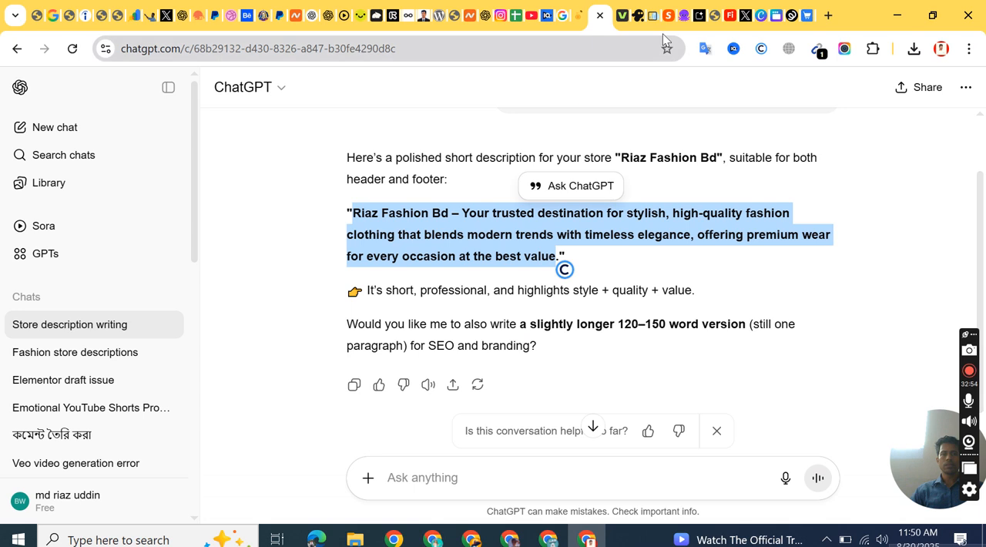
left_click(774, 16)
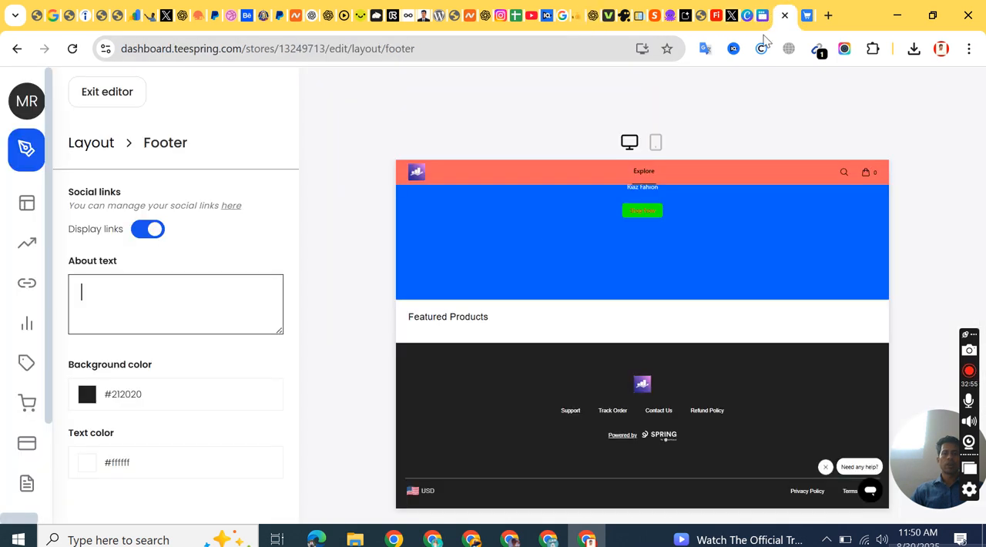
right_click(88, 292)
left_click(127, 312)
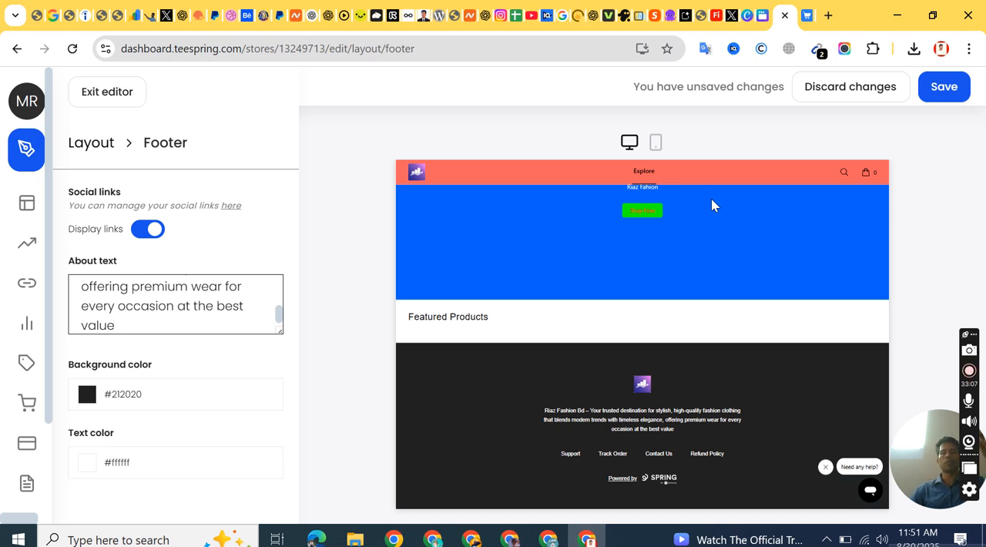
Step: Set the footer's background color to the coral red #ef6262 and check it in the store preview
left_click(123, 394)
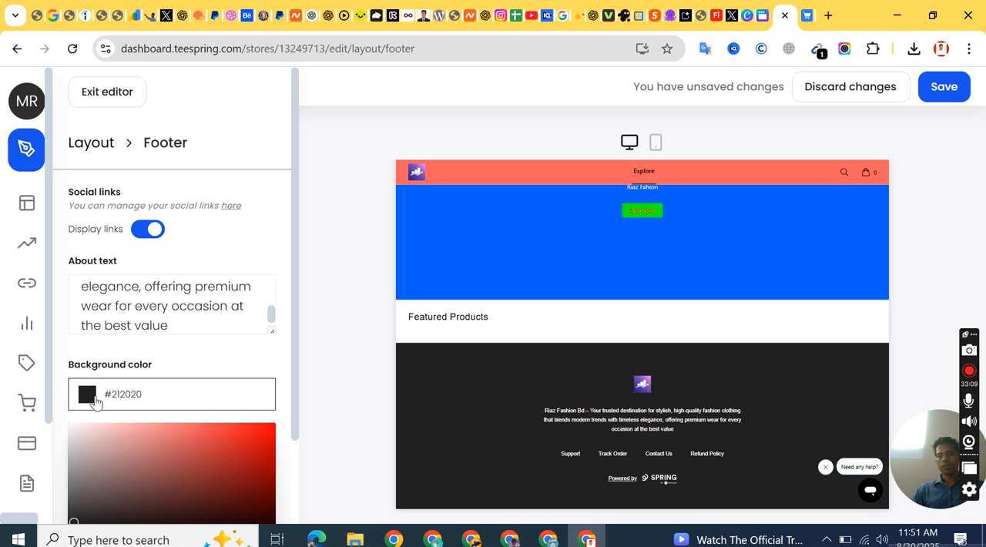
mouse_move(191, 447)
left_mouse_down()
mouse_move(178, 432)
mouse_move(190, 430)
left_mouse_up()
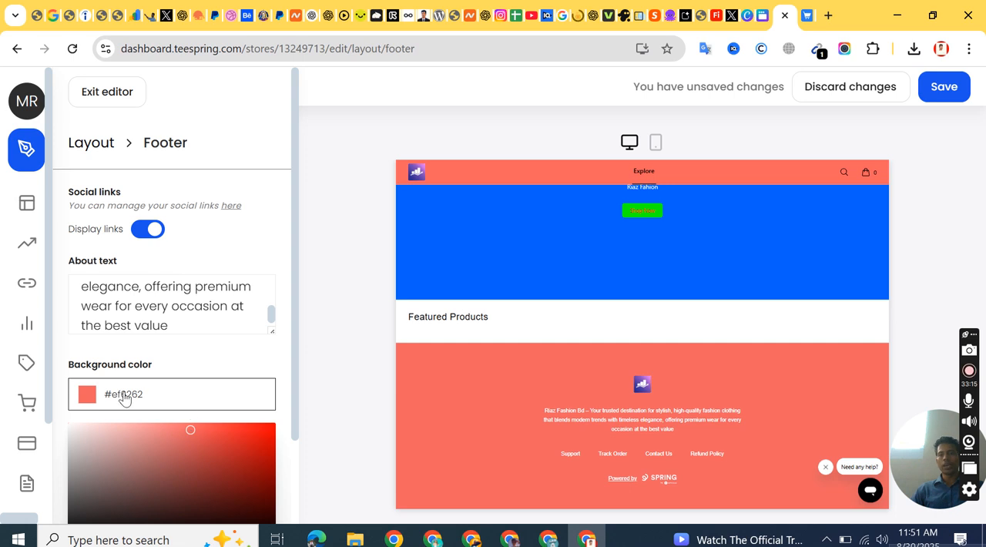
scroll(166, 308, "up", 5)
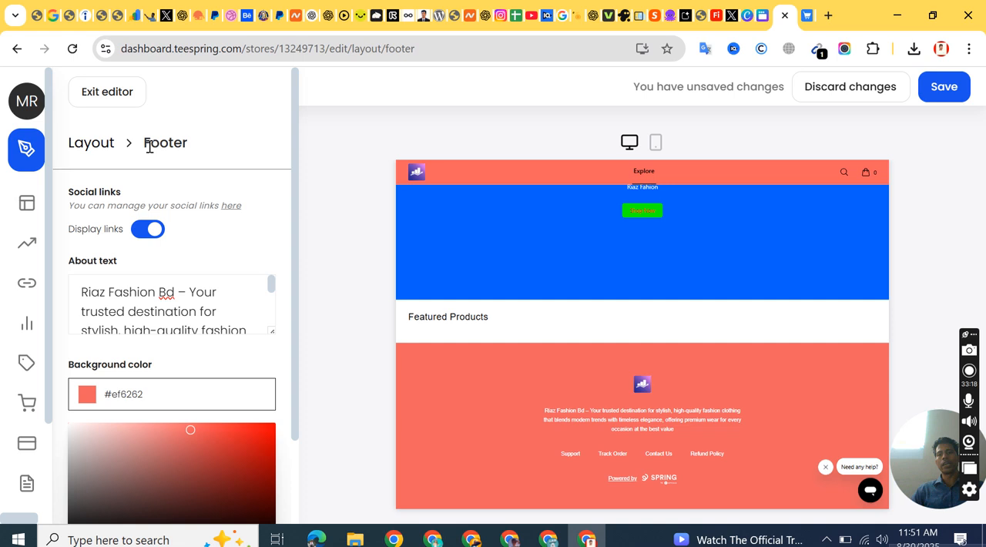
scroll(132, 418, "down", 2)
left_click(216, 256)
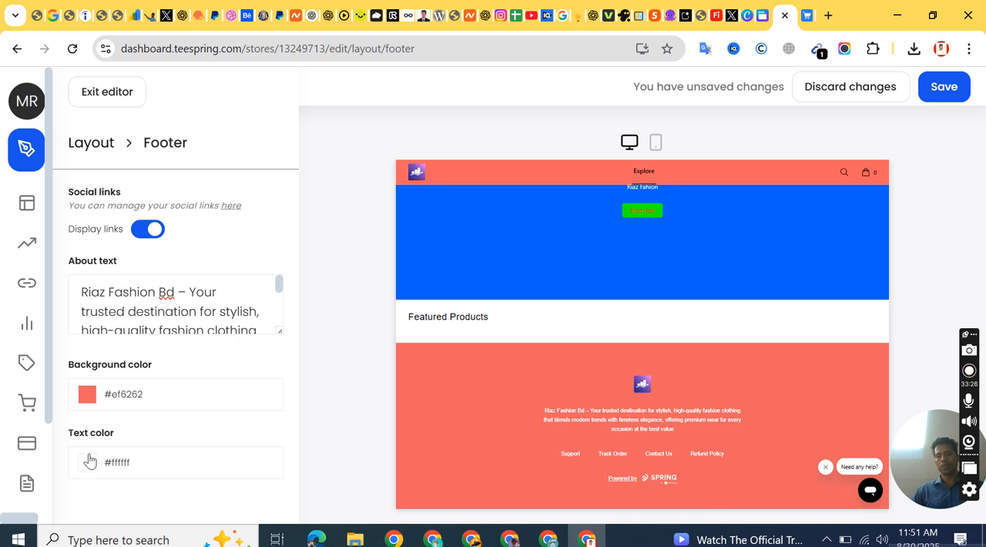
scroll(616, 316, "down", 2)
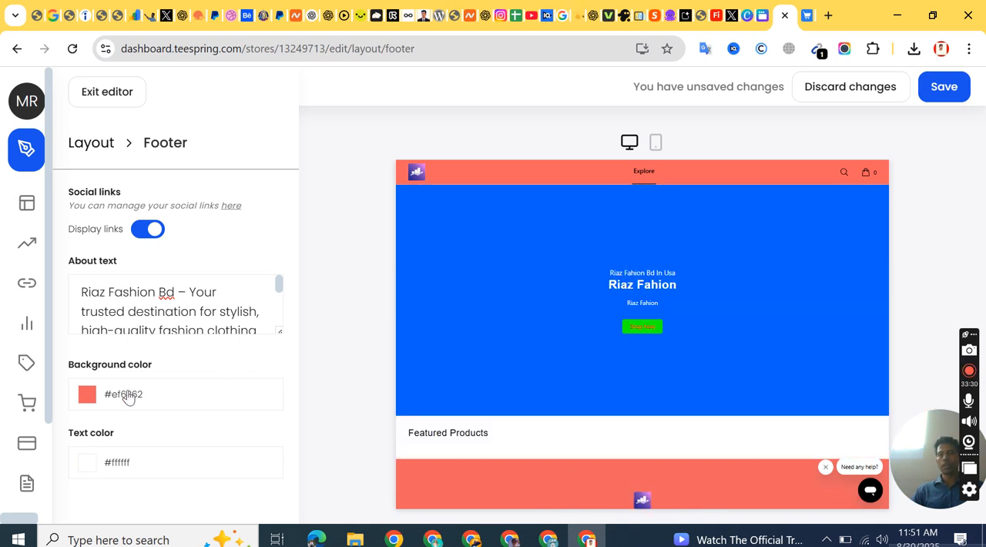
Step: Copy the footer background color's hex code #EF6262 and save the footer changes
left_click(115, 395)
scroll(232, 299, "down", 3)
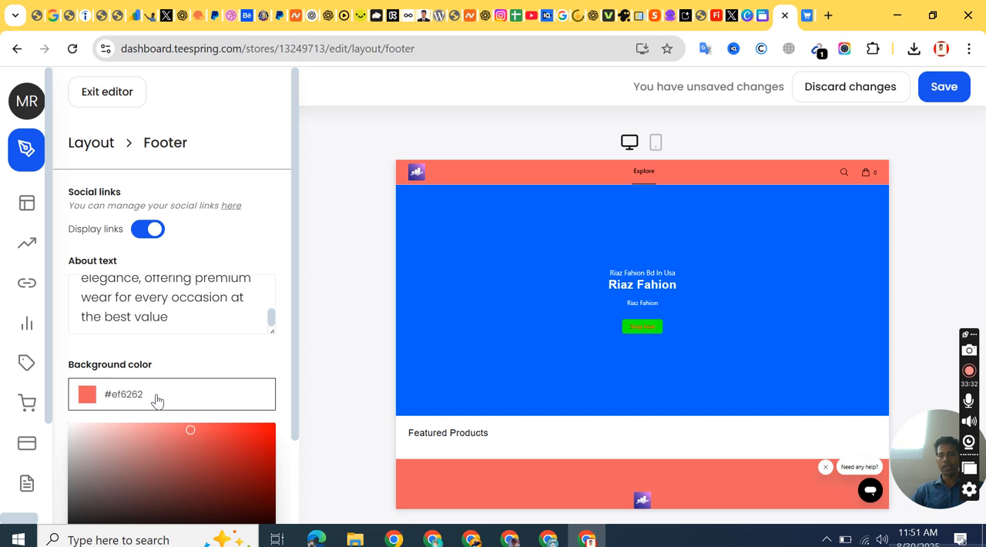
left_click(239, 282)
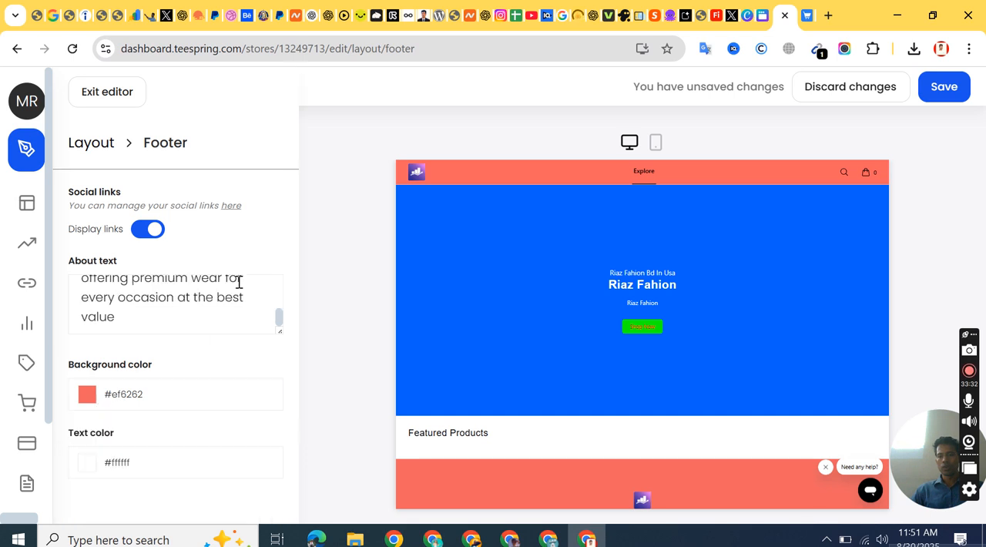
left_click(127, 399)
scroll(231, 295, "down", 2)
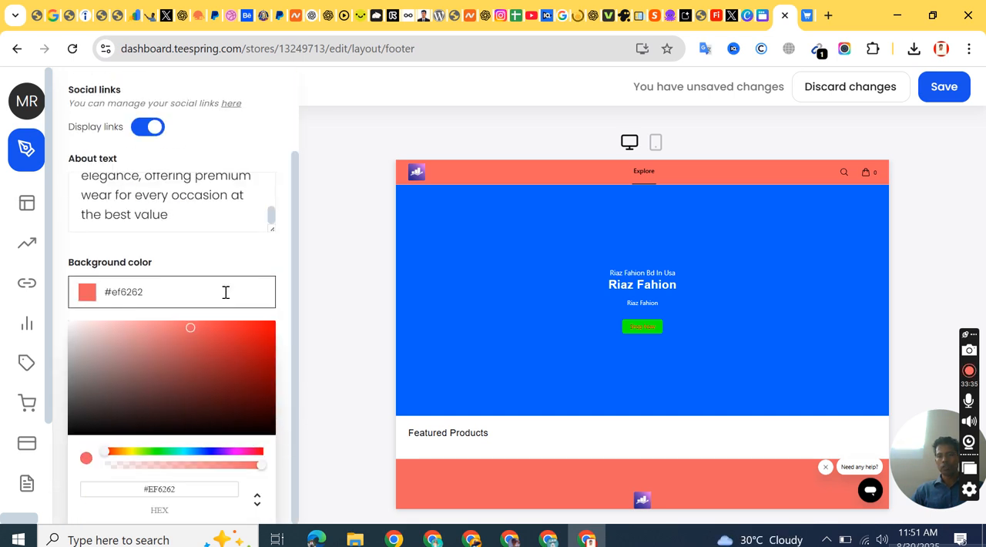
triple_click(168, 490)
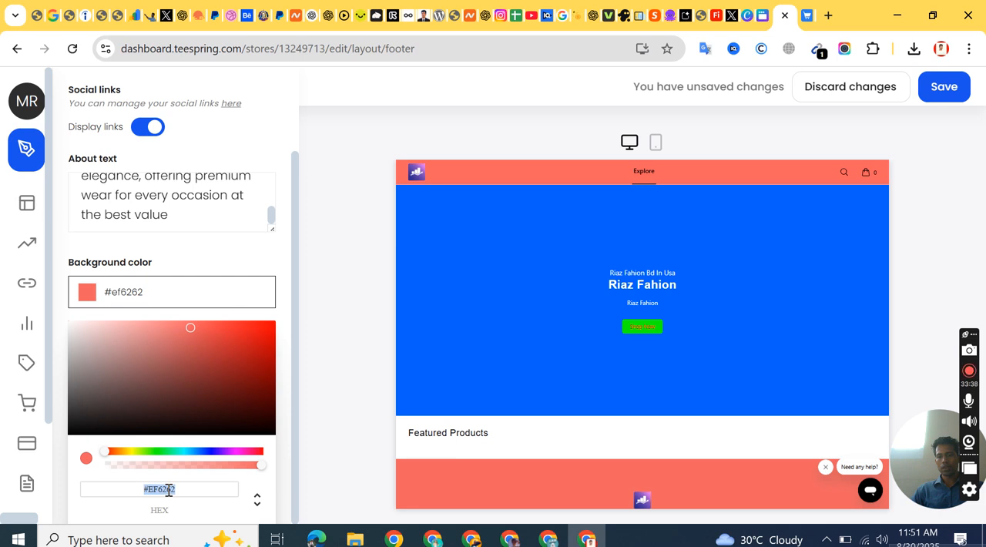
right_click(168, 490)
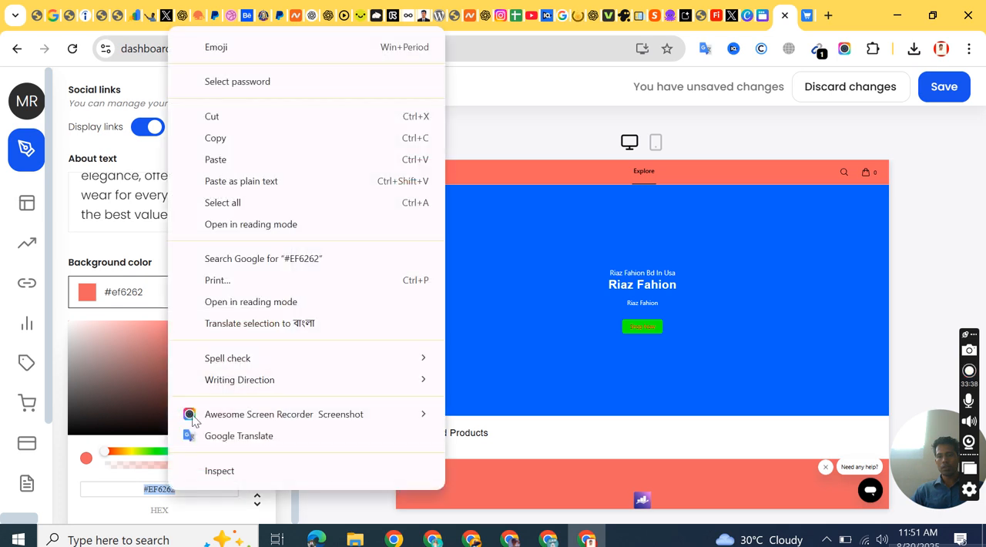
left_click(219, 140)
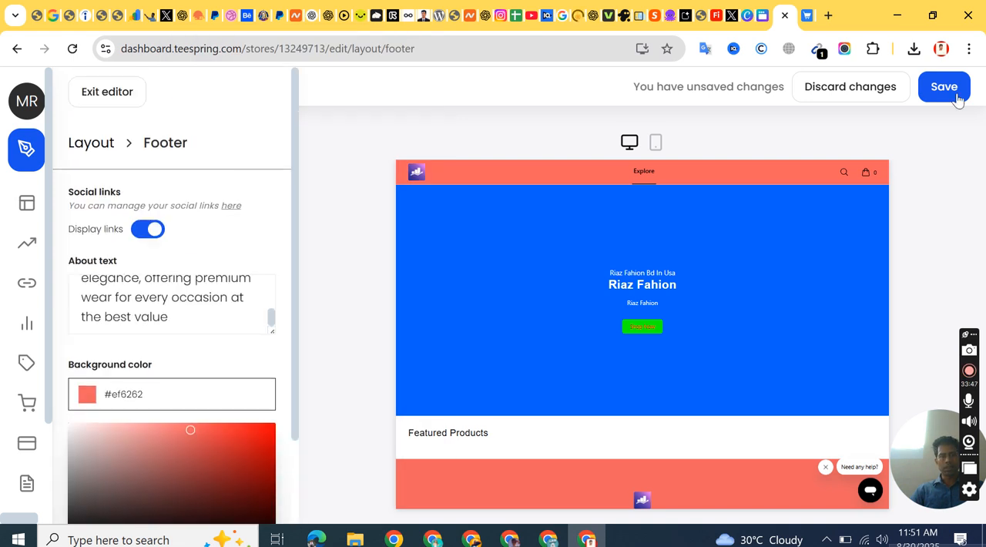
left_click(936, 94)
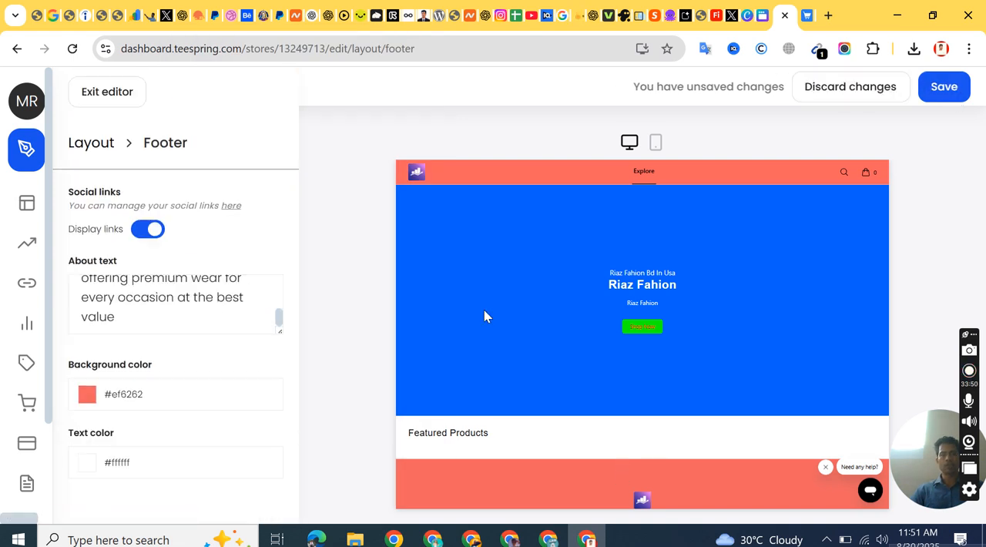
Step: Return to the layout, open the navigation bar settings and replace its background color with the copied #EF6262
left_click(100, 148)
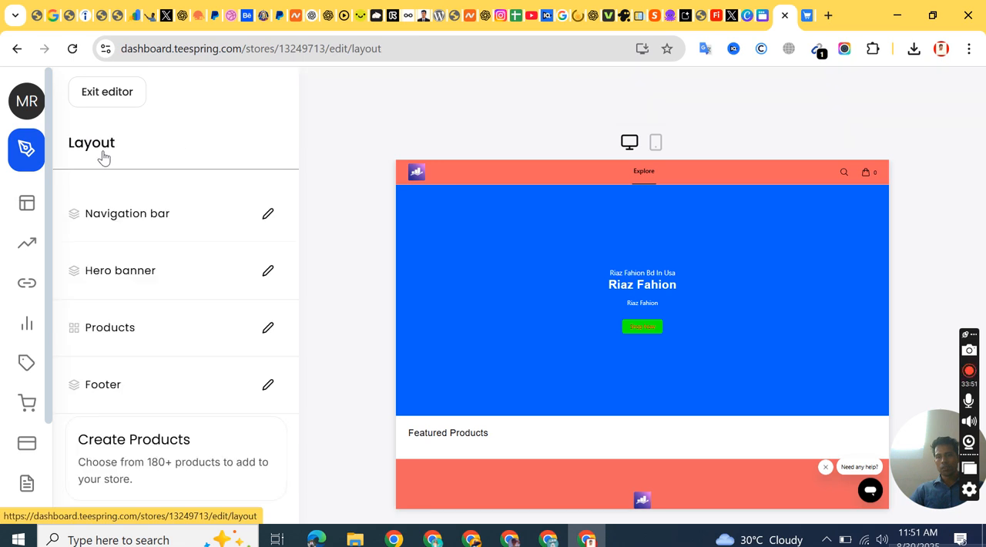
left_click(198, 216)
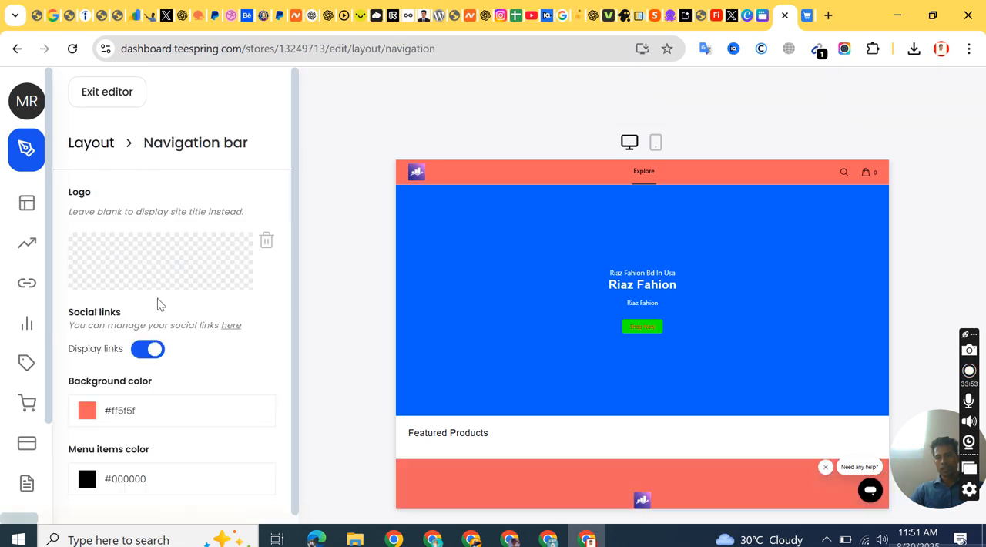
left_click(108, 430)
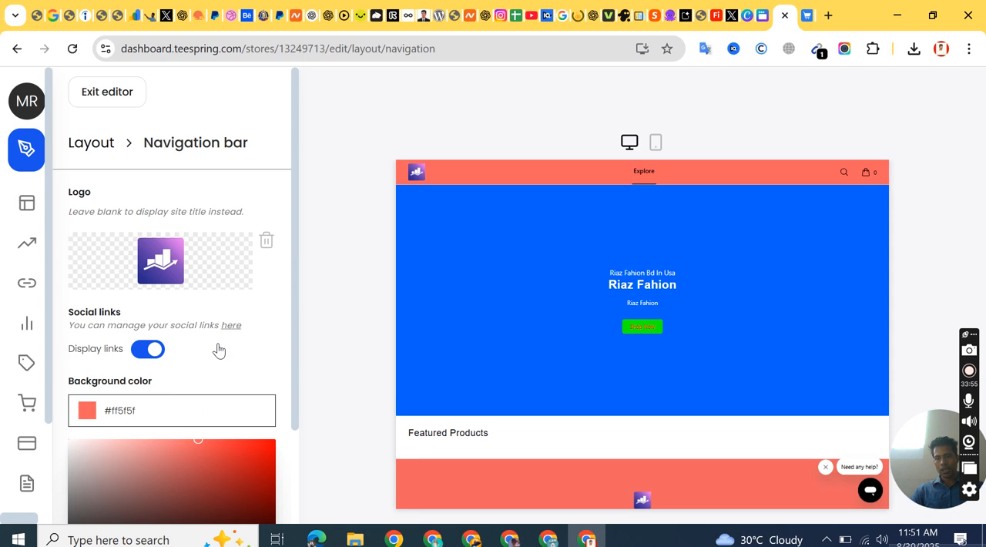
scroll(220, 347, "down", 2)
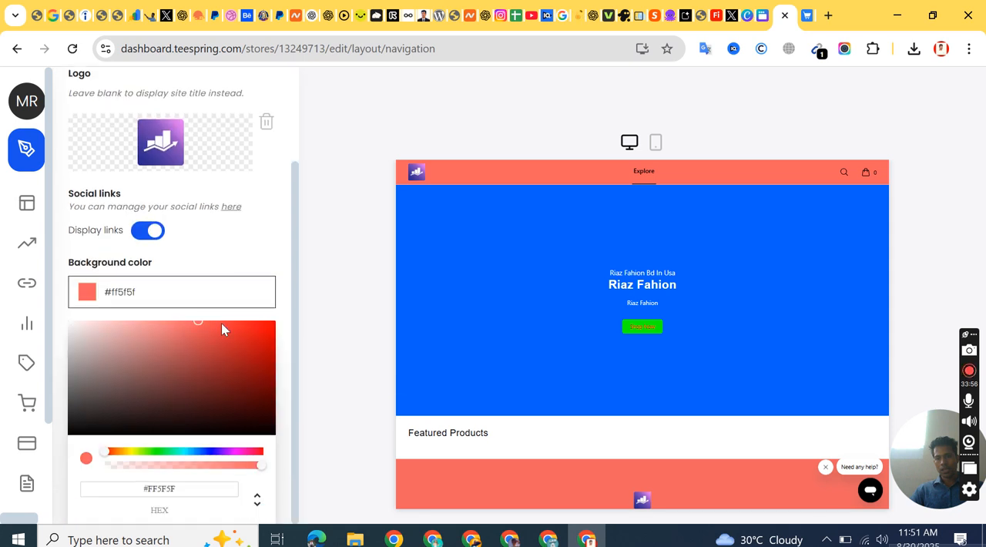
triple_click(171, 488)
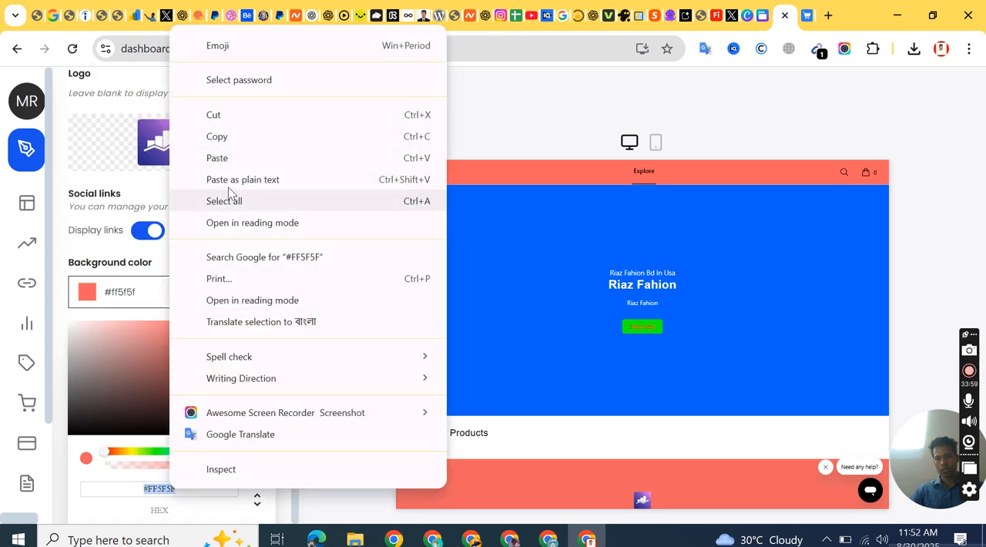
left_click(231, 161)
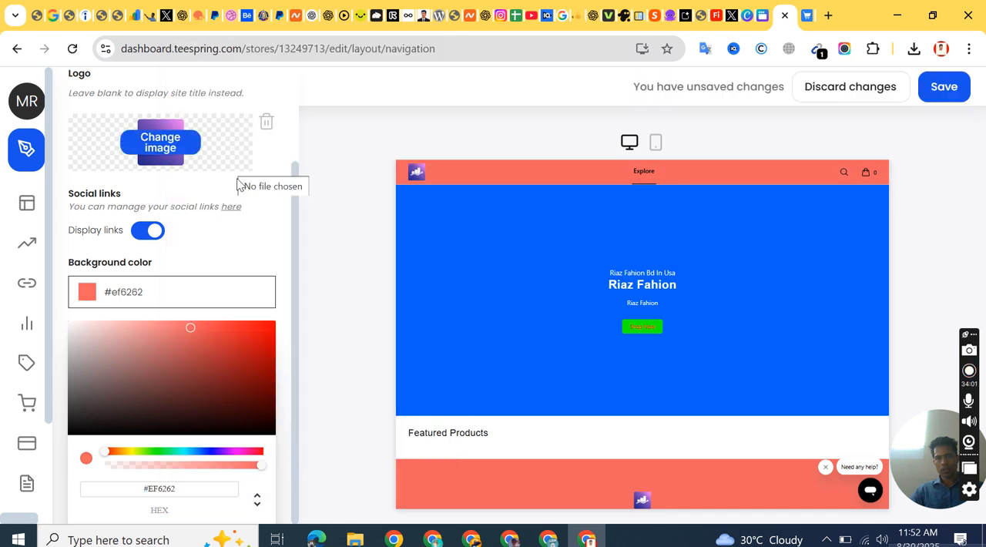
Step: Check the navigation bar and footer colors in the store preview and save the navigation bar changes
scroll(732, 347, "down", 2)
scroll(728, 346, "up", 2)
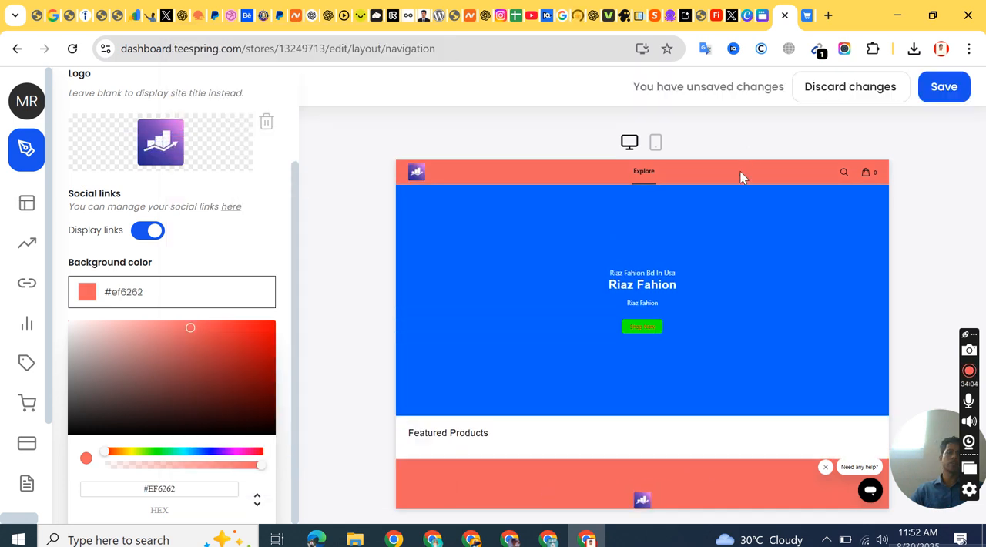
scroll(704, 262, "down", 2)
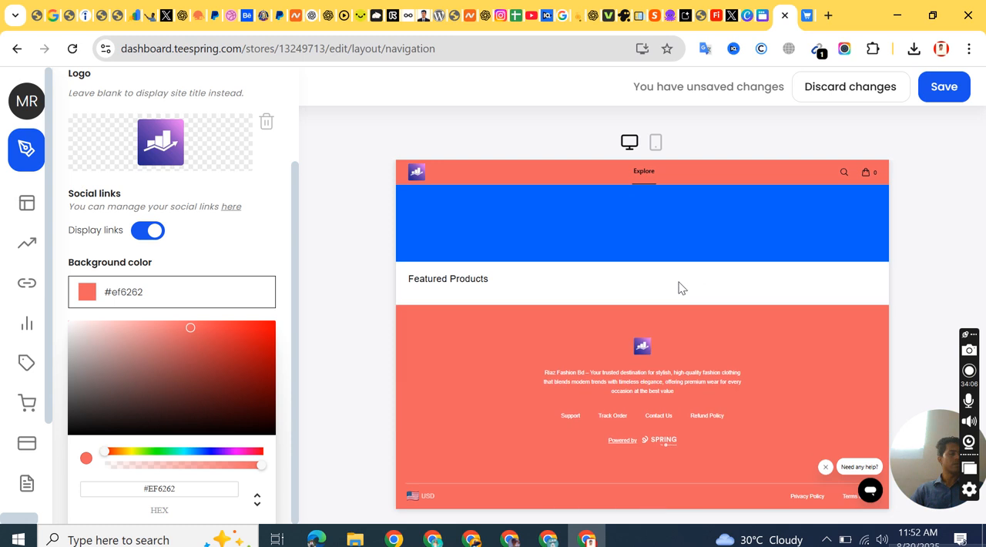
scroll(681, 287, "up", 2)
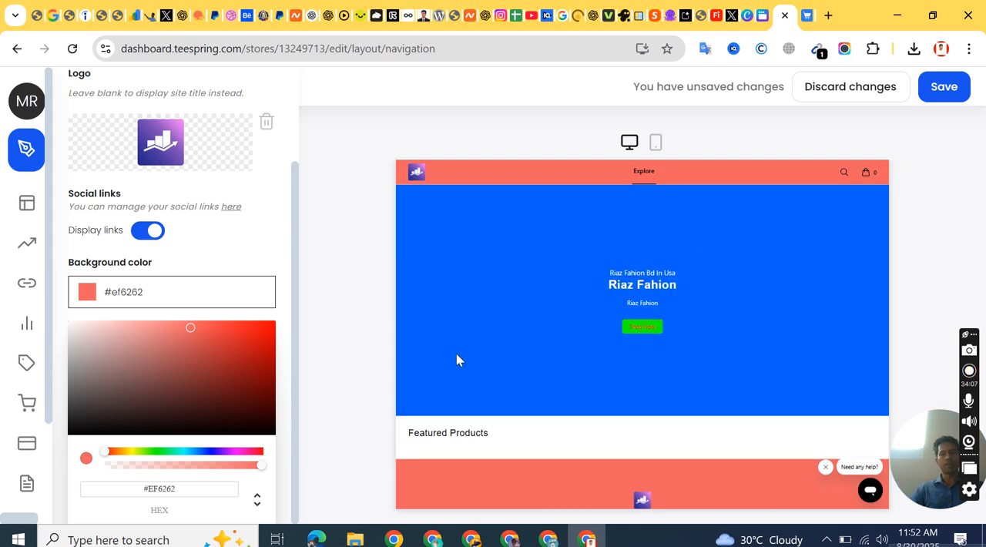
left_click(953, 90)
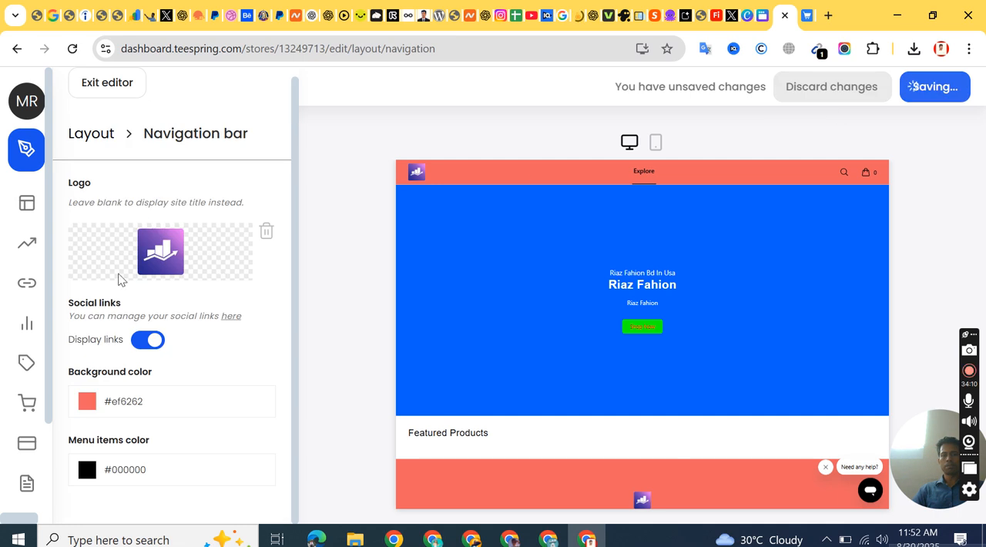
Step: Return from the navigation bar settings to the layout overview and open the account's Listings page
left_click(103, 136)
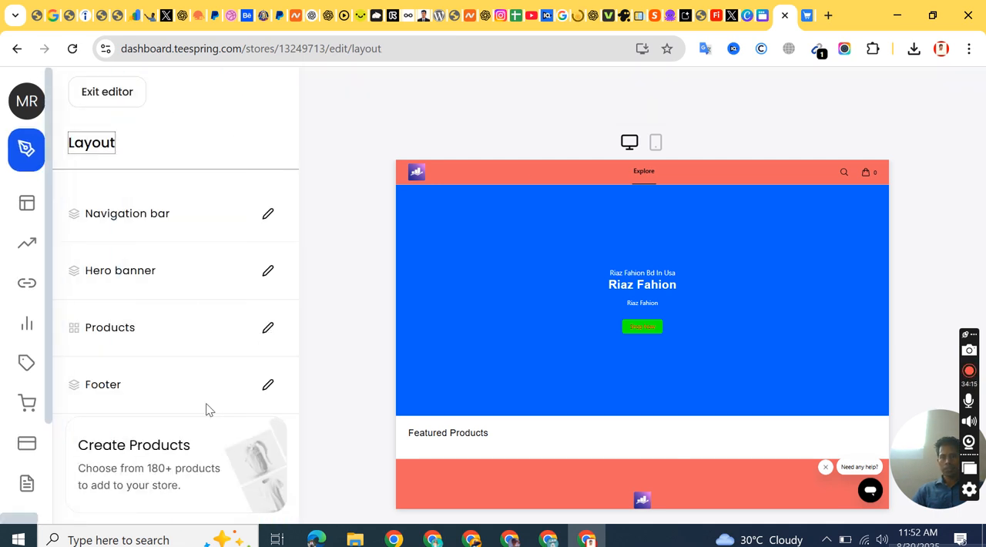
mouse_move(31, 362)
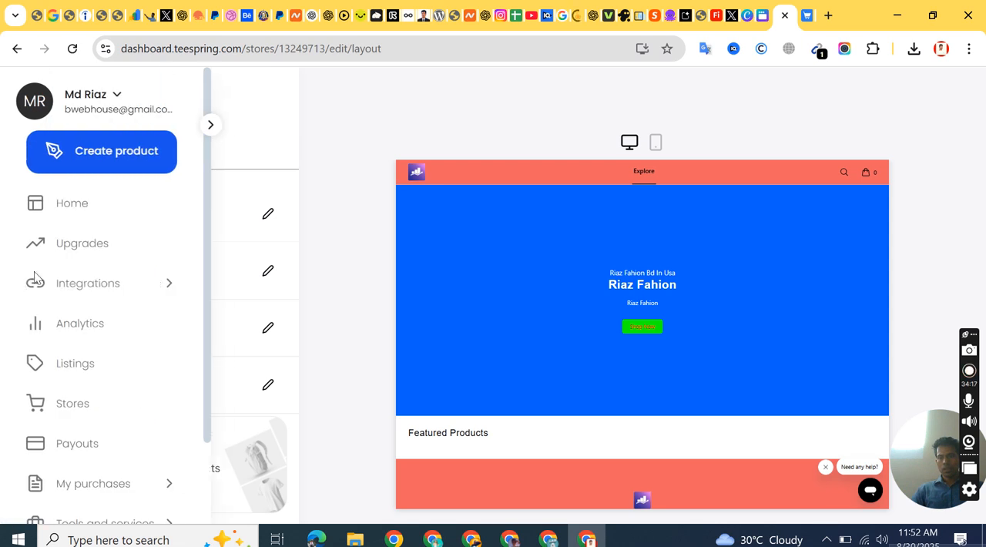
left_click(87, 365)
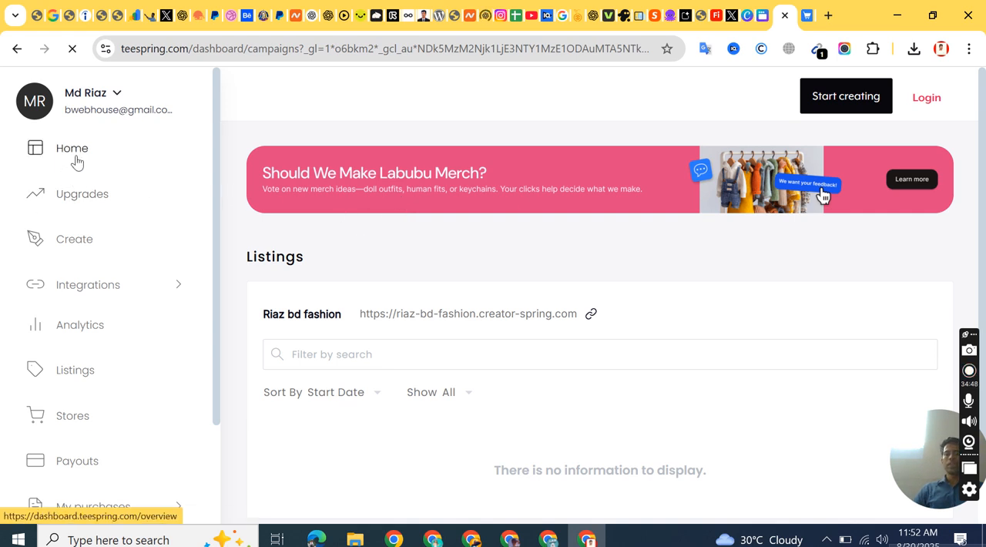
left_click(761, 49)
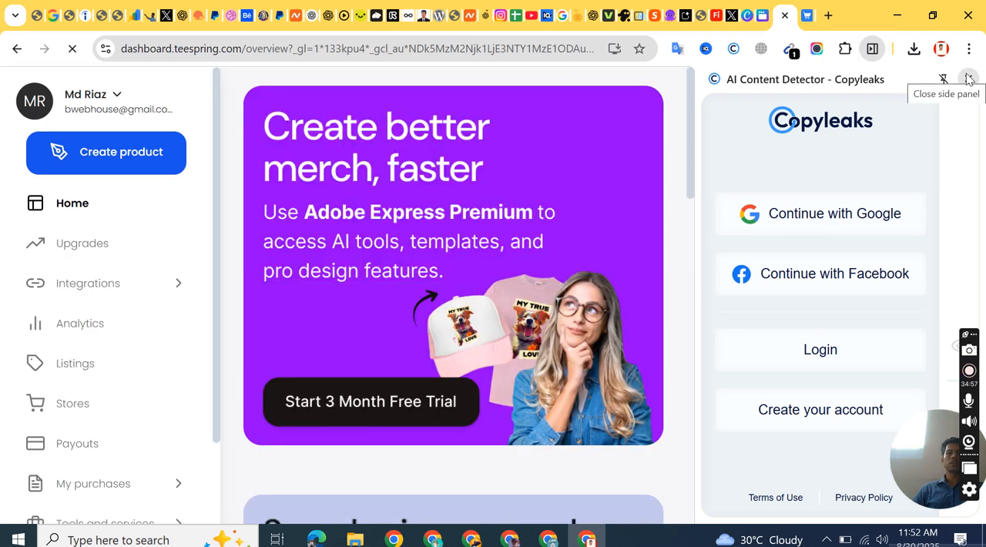
left_click(969, 80)
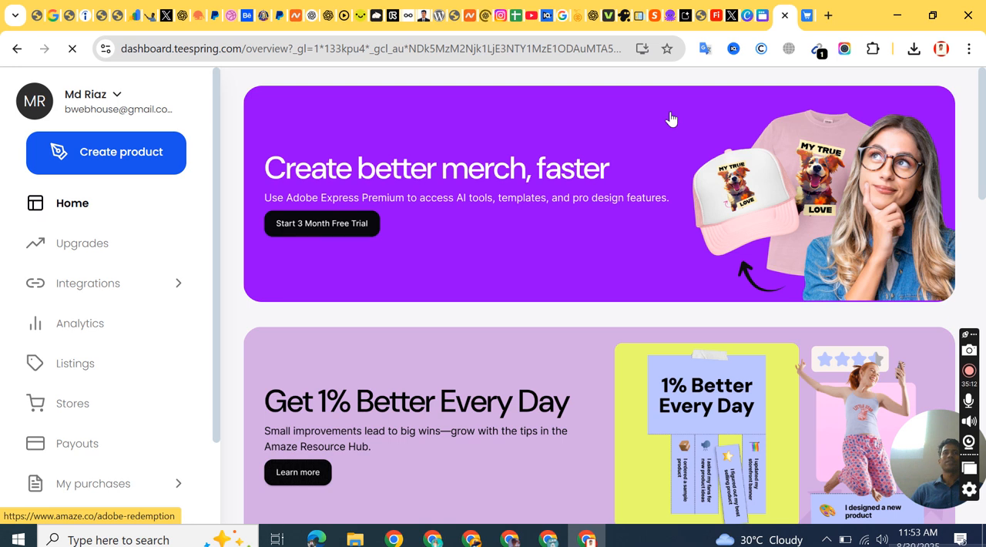
left_click(827, 19)
left_click(801, 16)
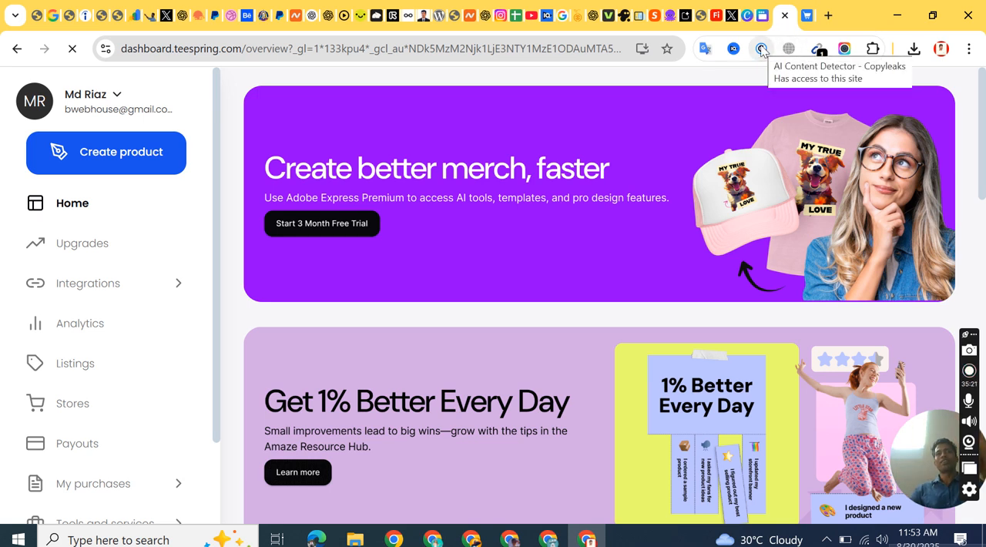
Step: Open the Copyleaks AI Content Detector browser extension and start signing in with Google
left_click(874, 49)
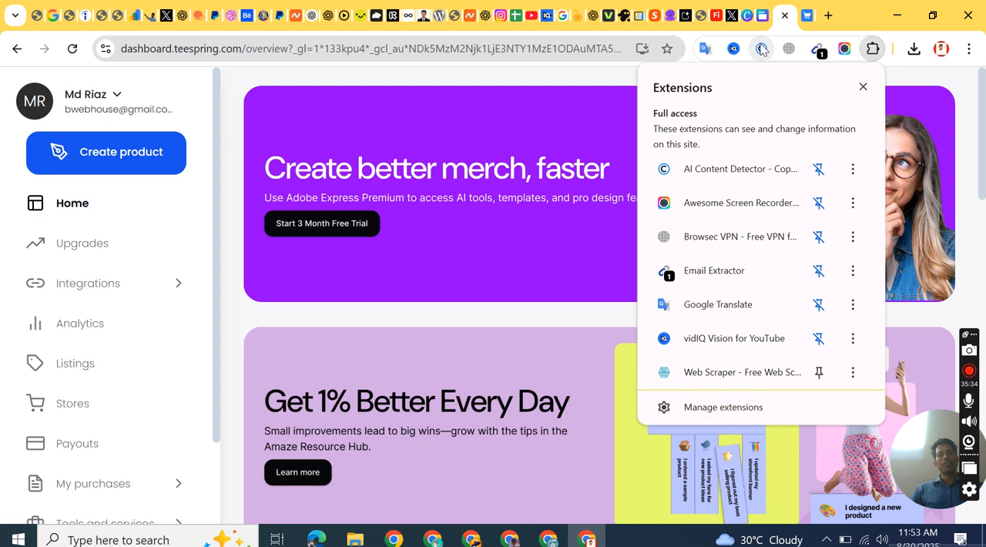
left_click(761, 49)
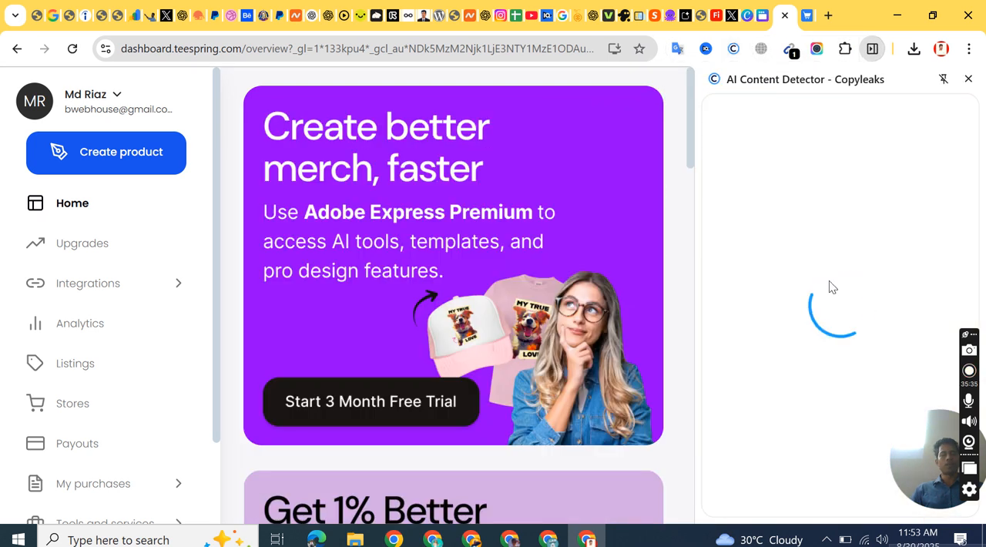
left_click(844, 219)
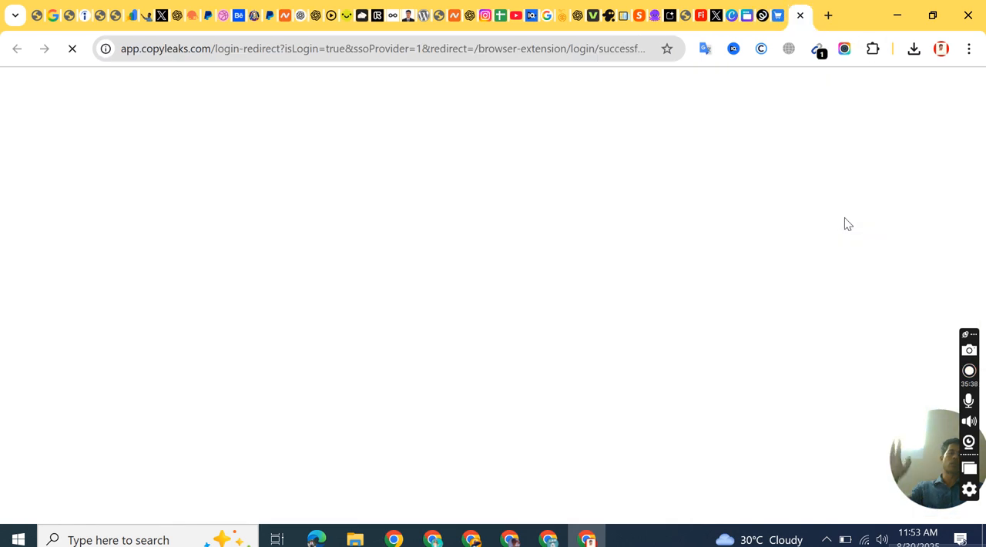
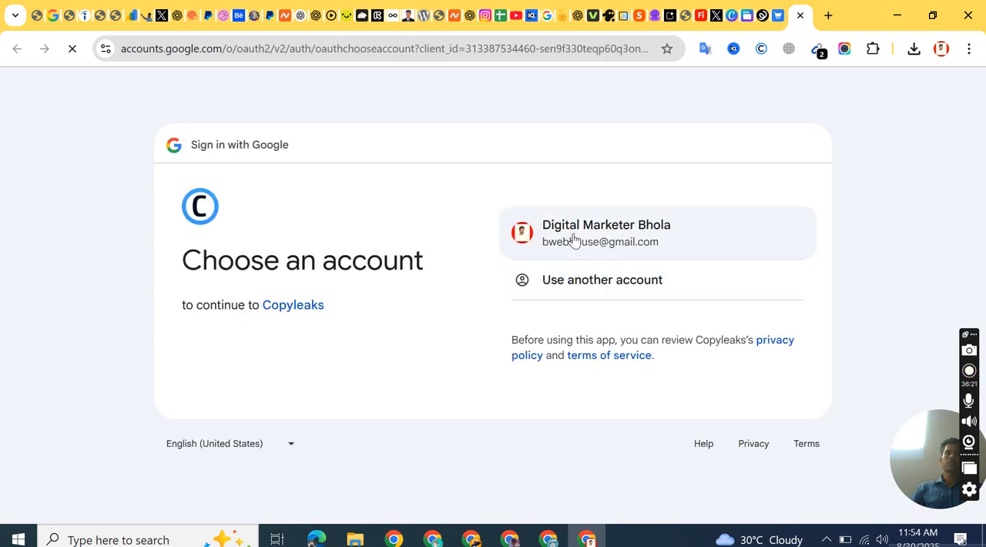
Step: Finish the Google sign-in to Copyleaks with the listed account and look through the extension's introduction page
left_click(573, 238)
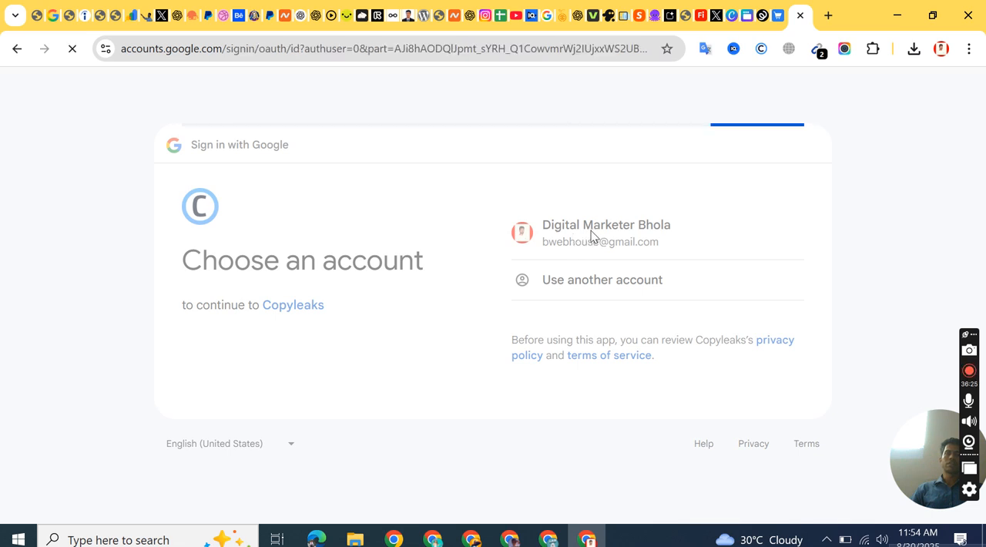
scroll(599, 362, "down", 2)
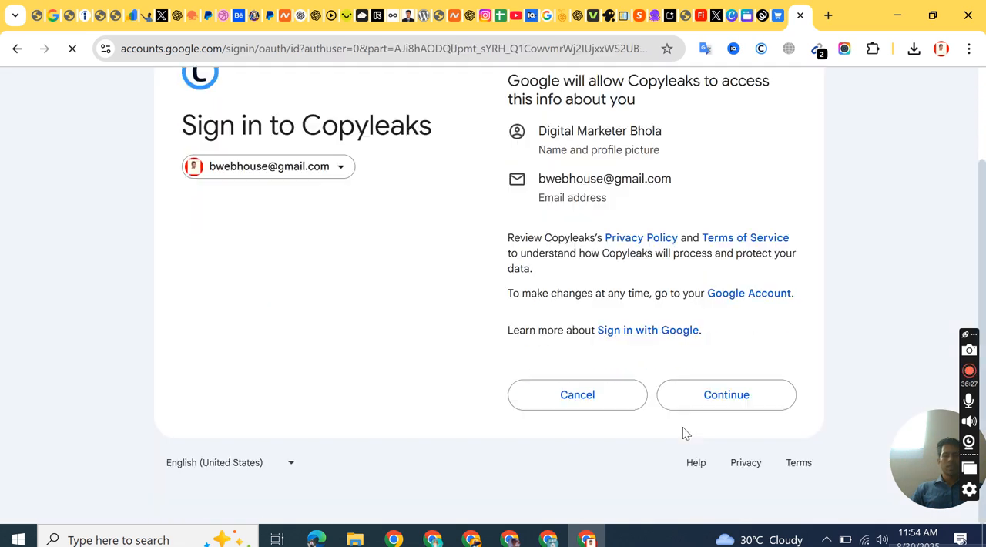
left_click(712, 397)
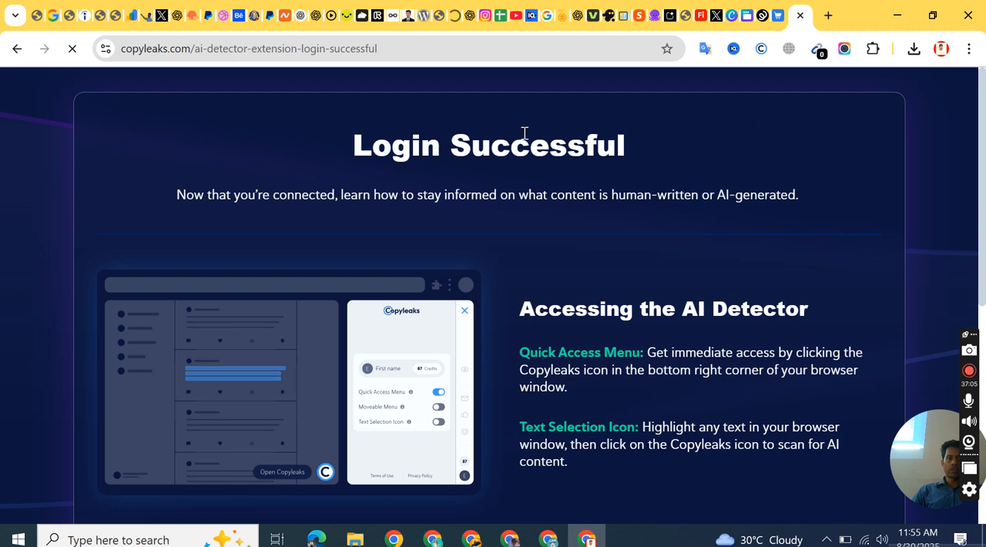
scroll(426, 280, "down", 5)
scroll(427, 281, "down", 1)
scroll(509, 229, "up", 6)
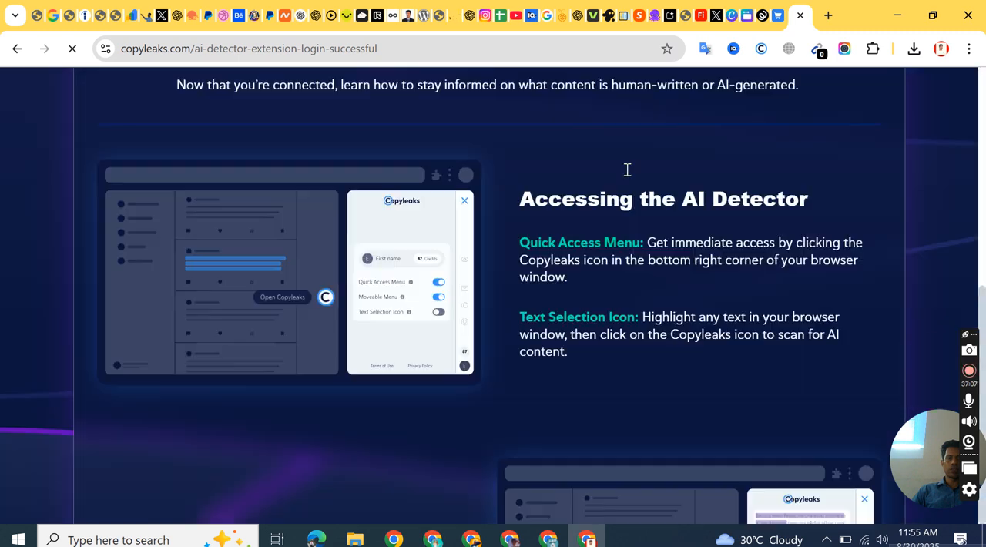
Step: Open the Copyleaks AI Content Detector panel and bring up the ChatGPT chat containing the store description beside it
left_click(759, 49)
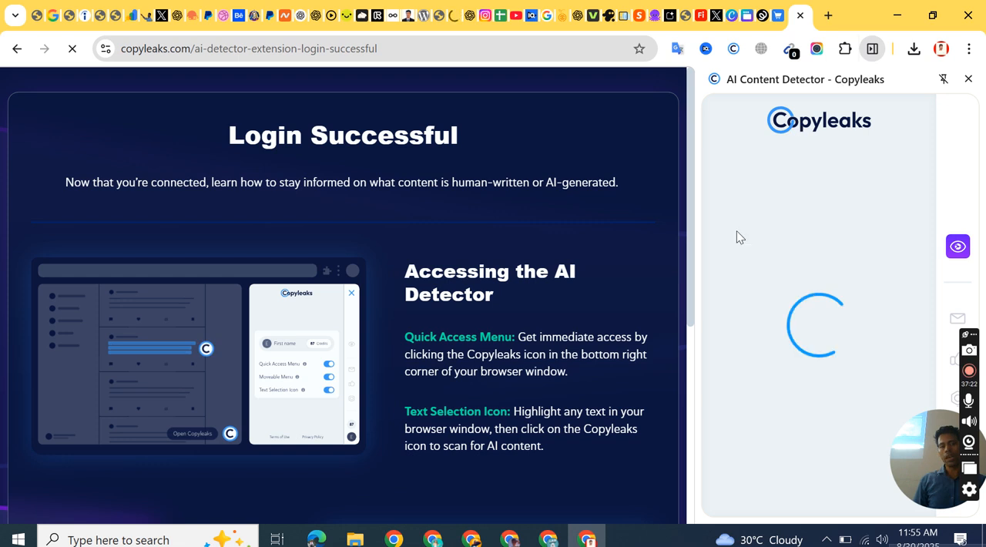
left_click(743, 170)
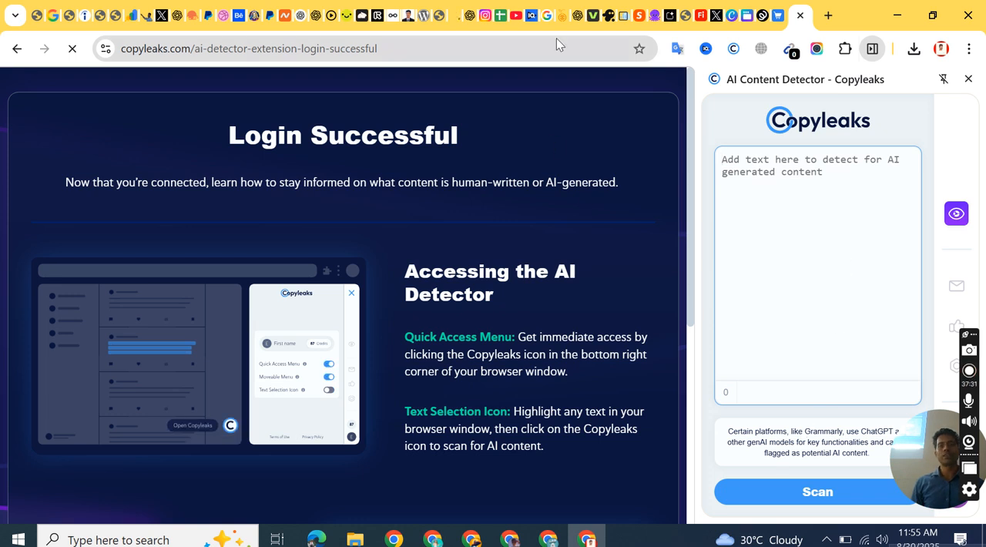
left_click(577, 15)
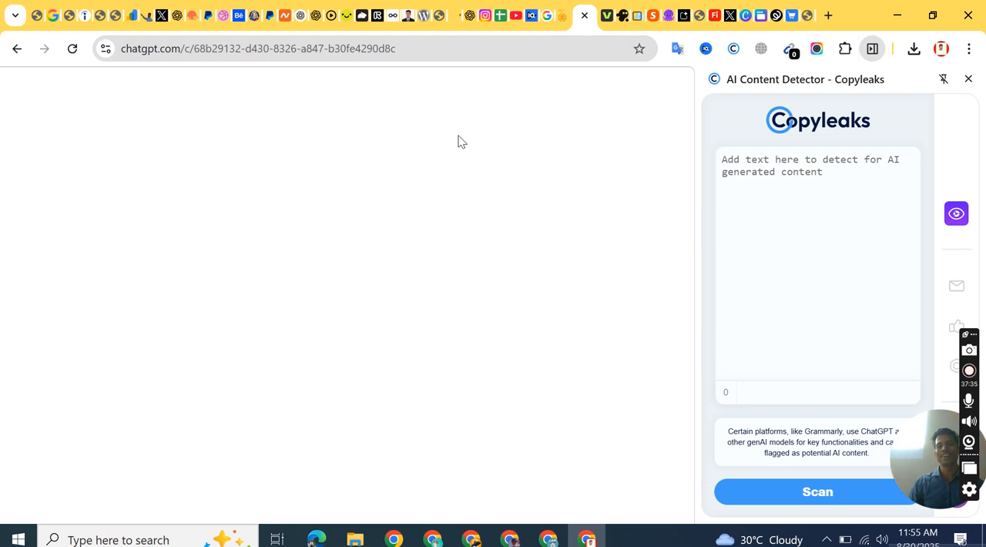
left_click(470, 18)
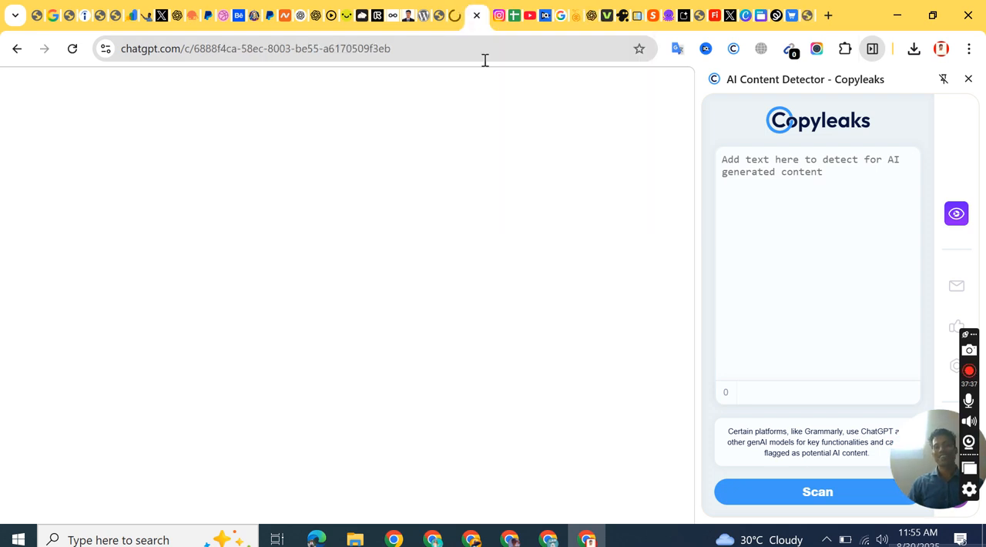
left_click(808, 168)
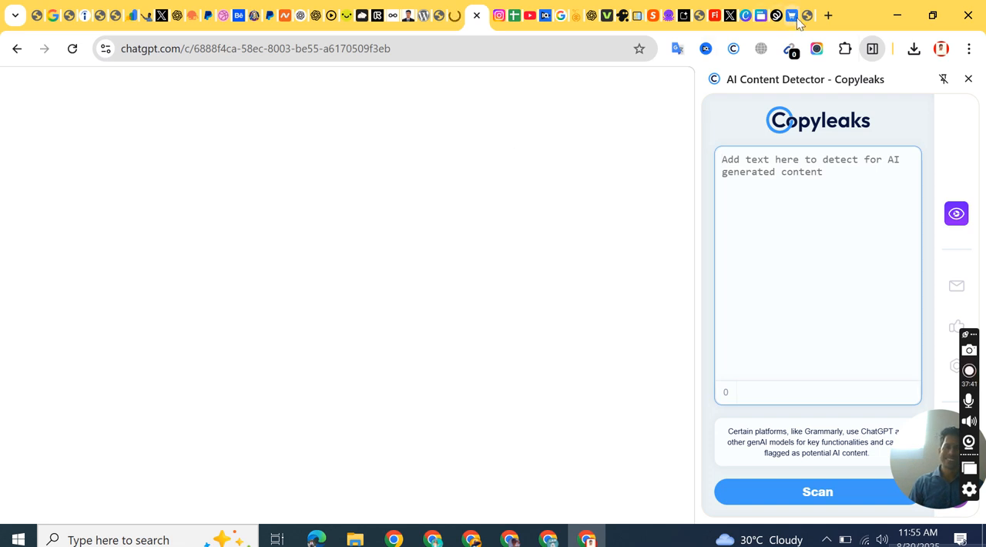
left_click(591, 17)
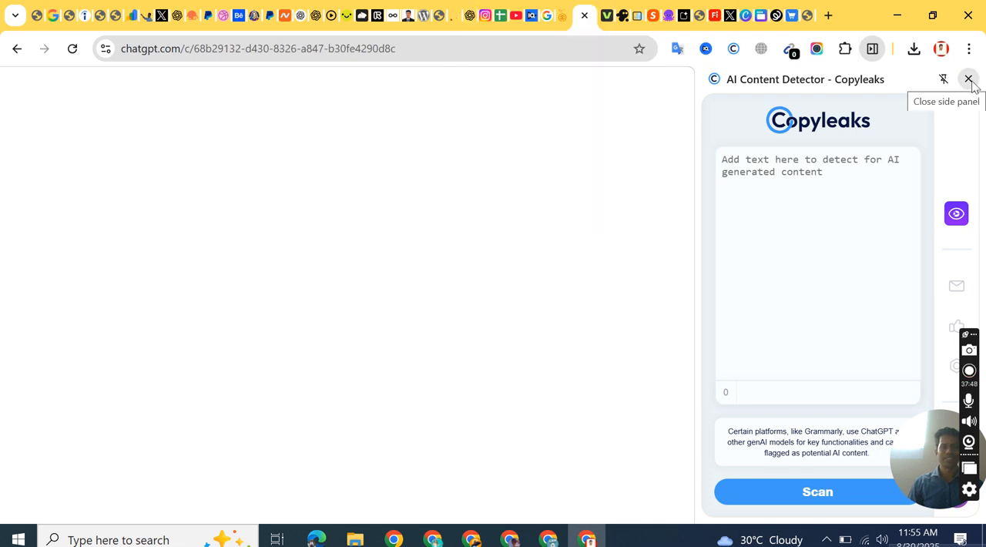
left_click(810, 155)
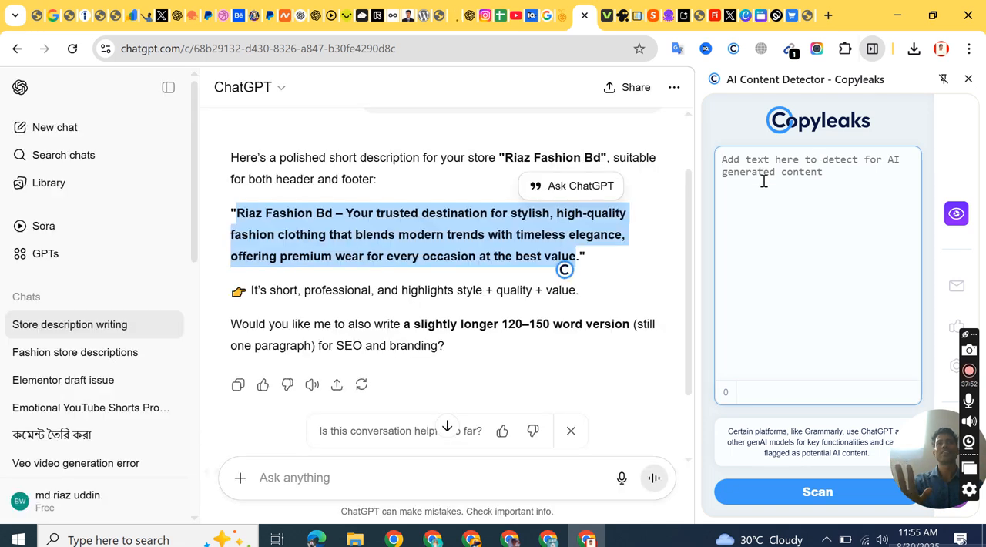
Step: Copy the highlighted store description from the ChatGPT reply into the Copyleaks detector's text field
right_click(401, 243)
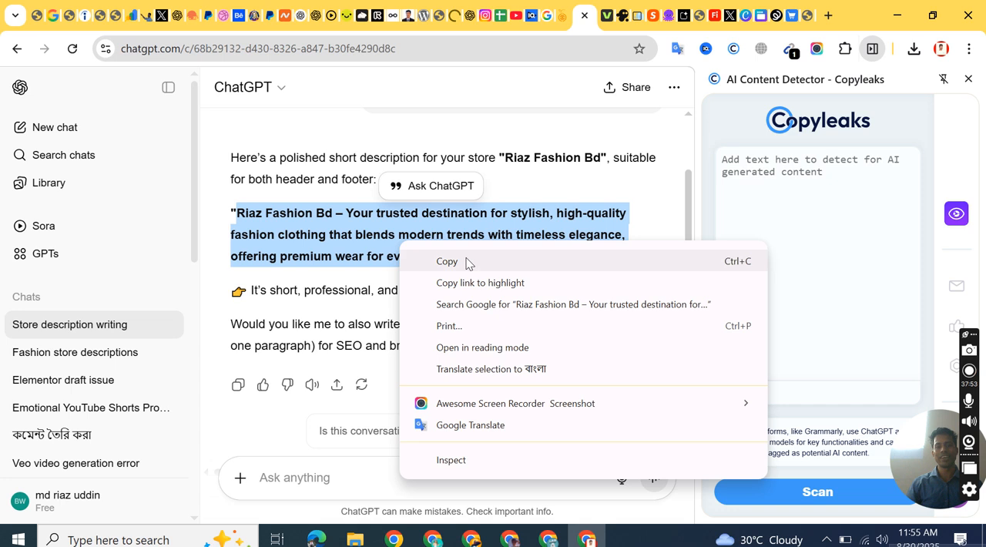
left_click(466, 261)
left_click(762, 180)
right_click(763, 174)
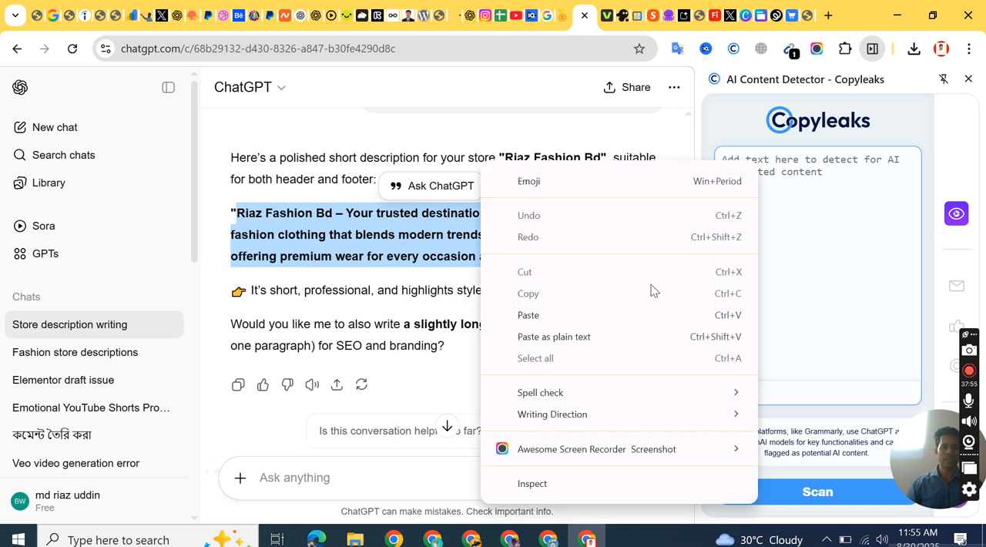
left_click(481, 315)
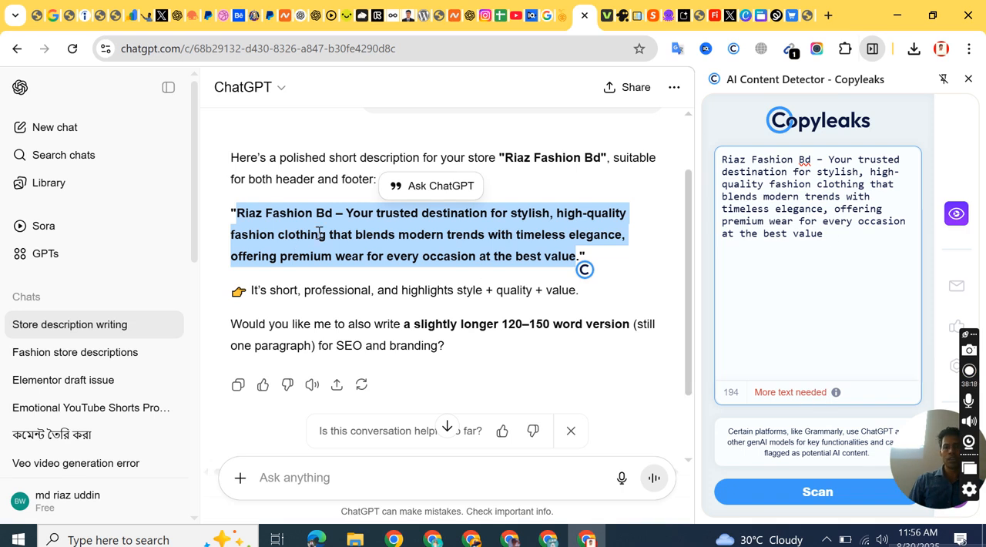
Step: Add a second copy of the store description on a new line in the detector and scan the text for AI content
right_click(320, 233)
left_click(391, 253)
left_click(839, 247)
key("Return")
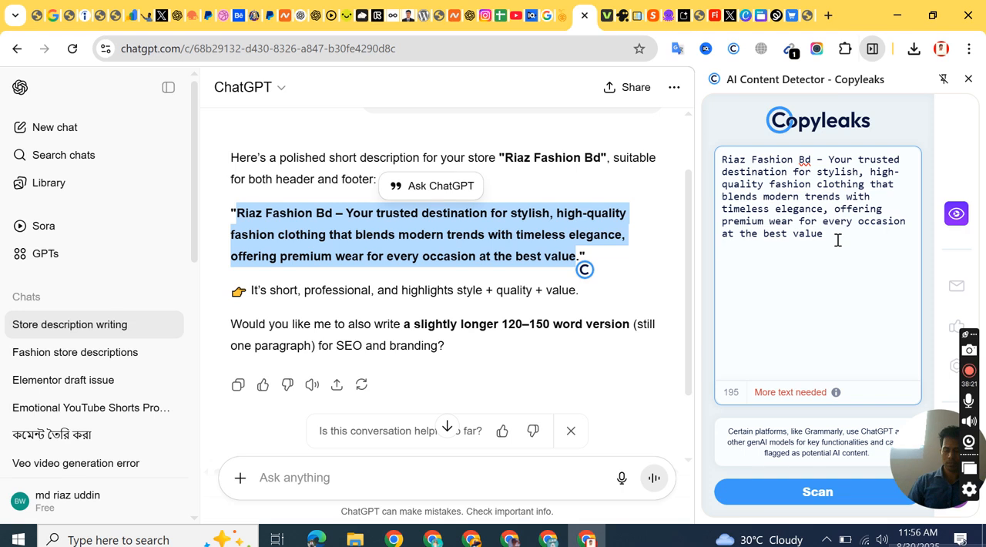
key("ctrl+v")
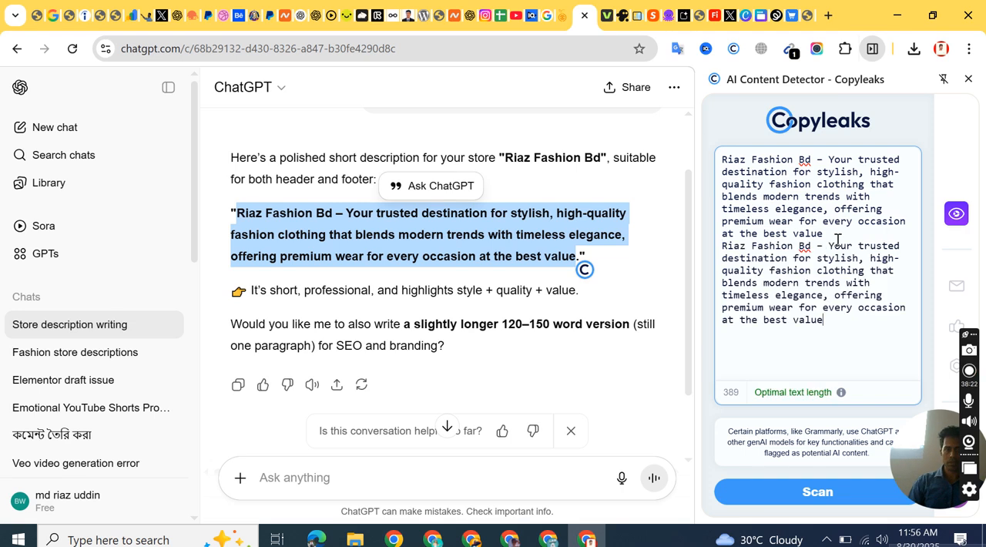
left_click(786, 496)
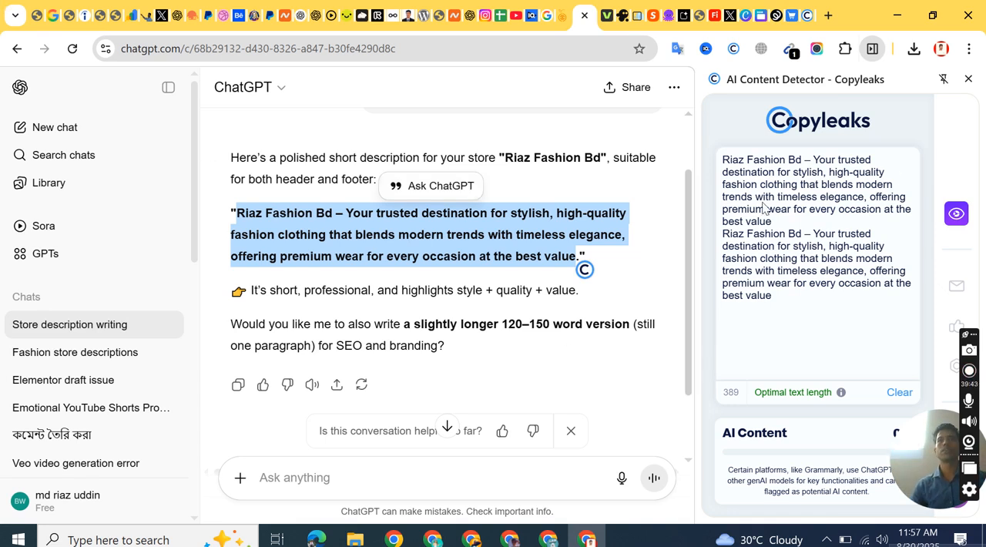
Step: Examine the AI content score and match breakdown for the two scanned paragraphs in Copyleaks
left_click(832, 374)
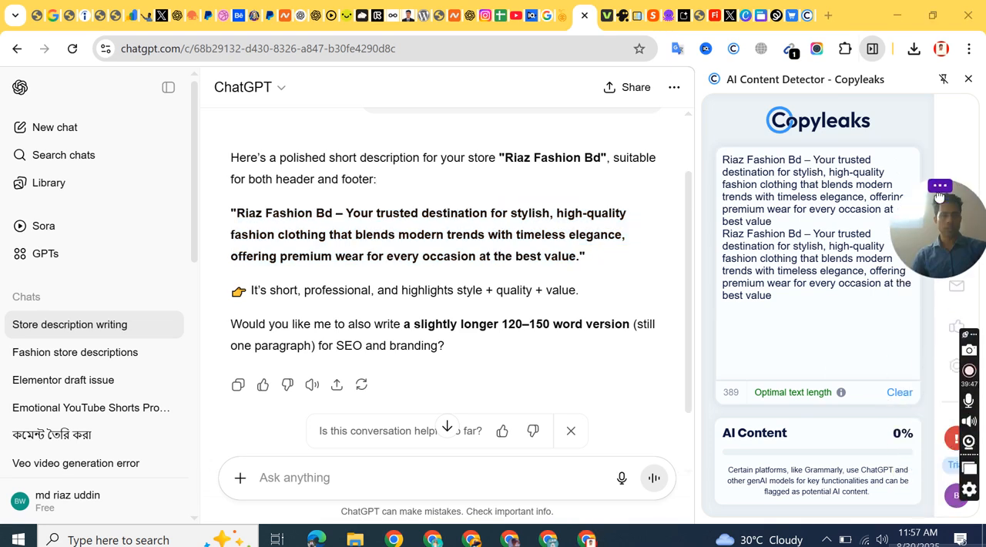
mouse_move(767, 436)
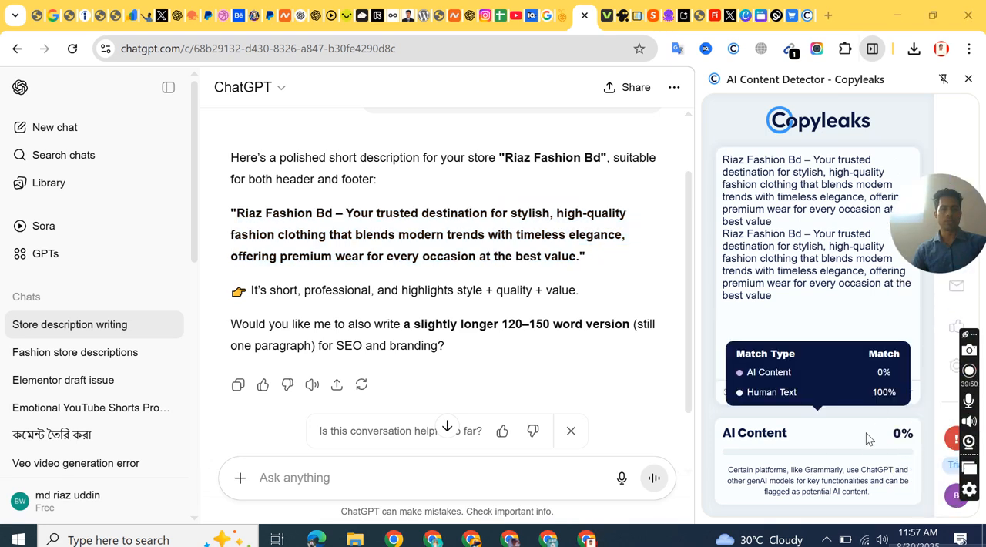
triple_click(820, 269)
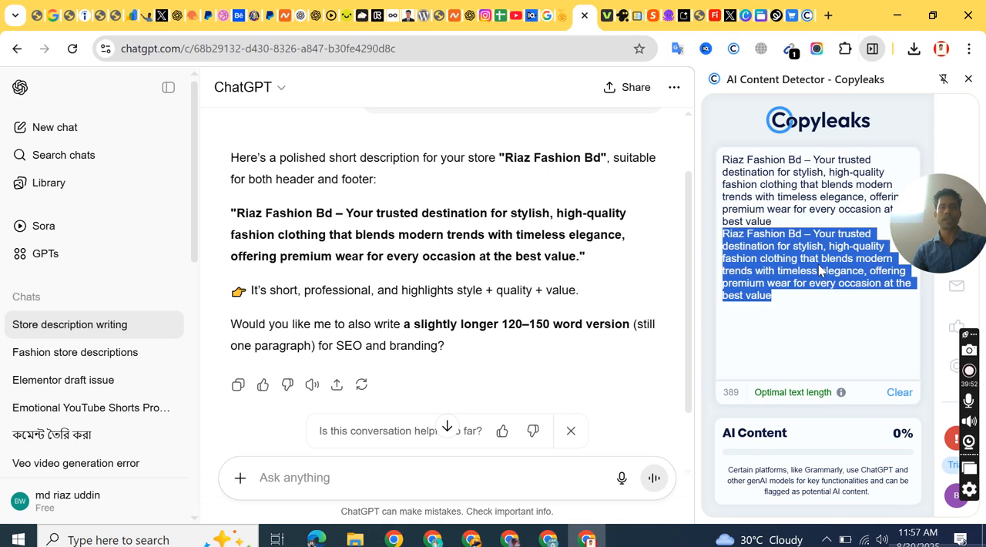
triple_click(801, 212)
left_click(803, 233)
triple_click(808, 234)
left_click(803, 208)
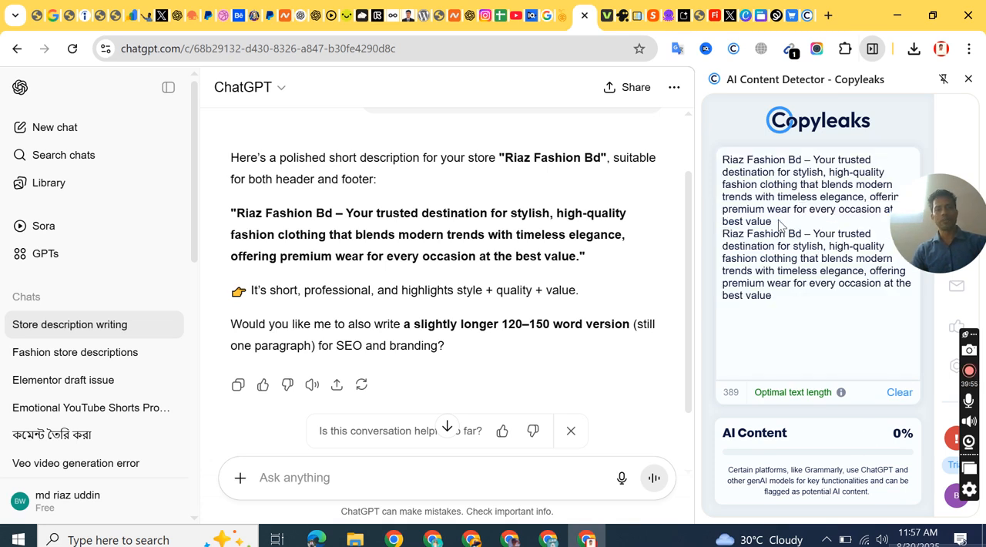
left_click_drag(773, 223, 868, 167)
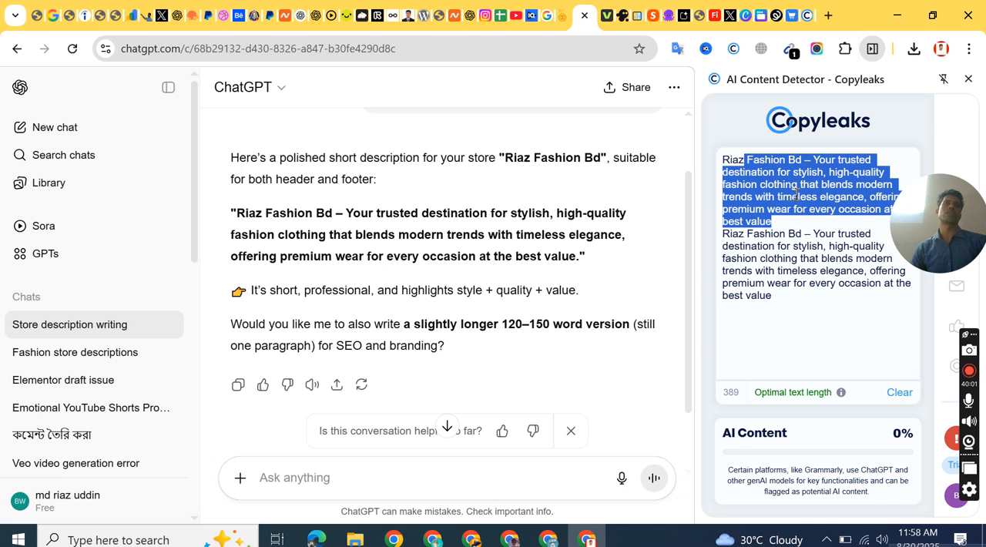
left_click(795, 203)
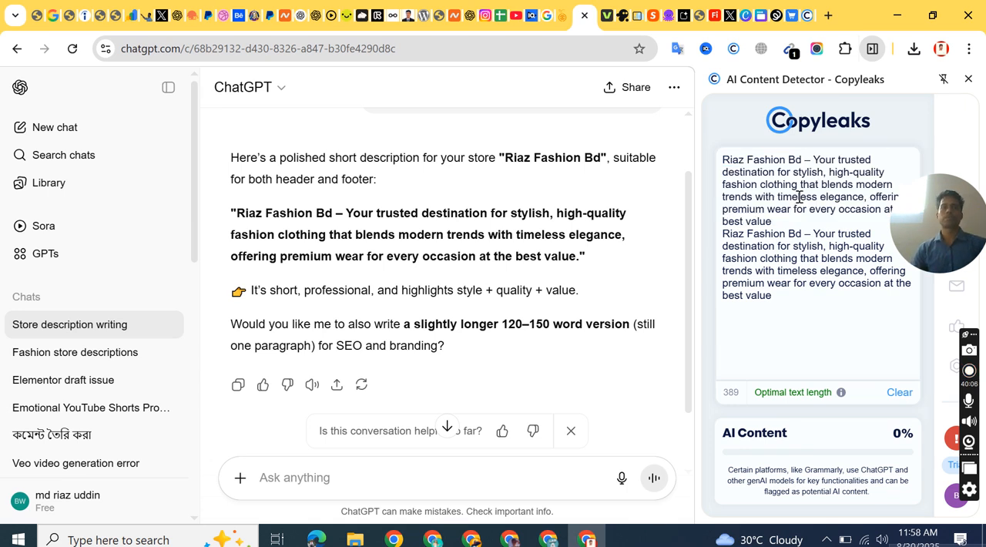
Step: Search Google for "quiltbolt" in a new browser tab
right_click(591, 25)
left_click(623, 41)
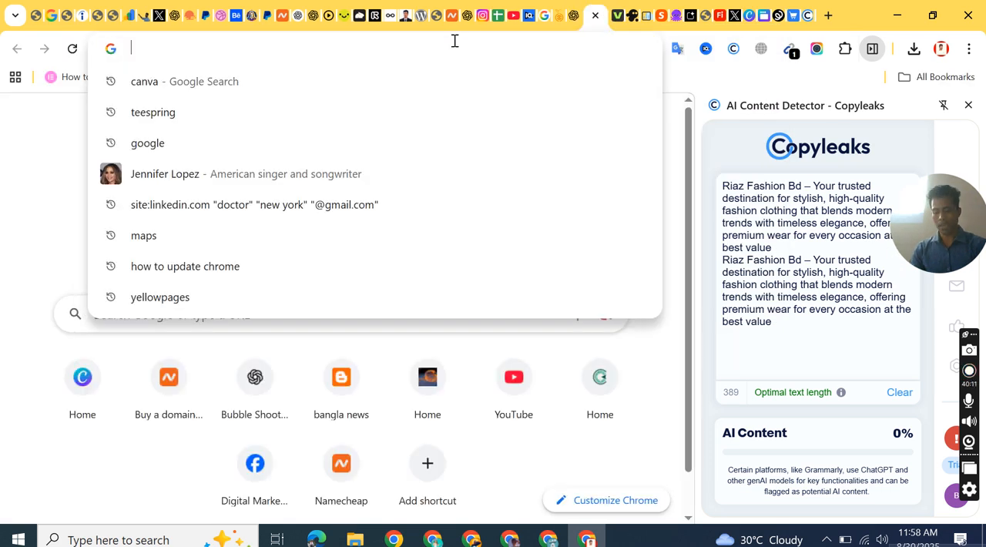
type("quilt")
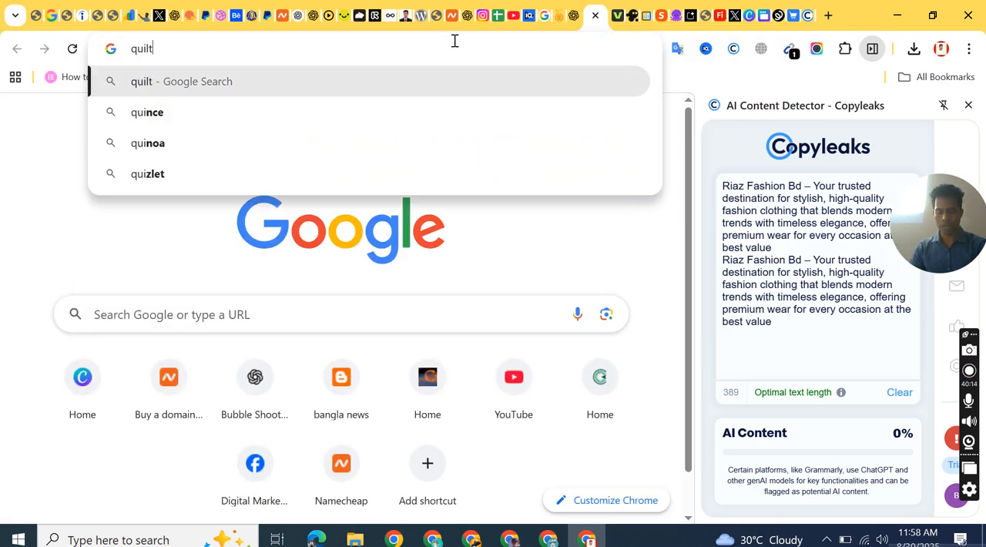
type("bolt")
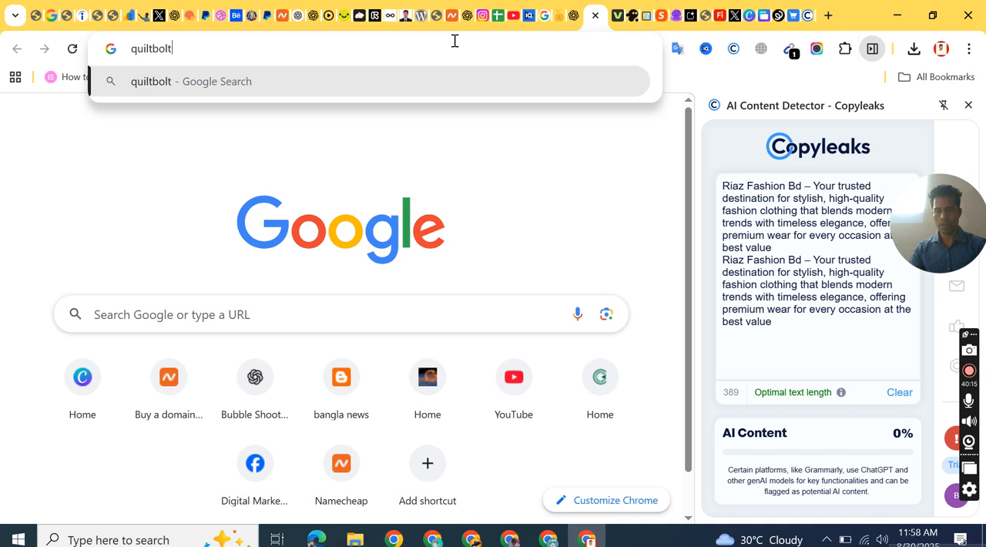
key("Return")
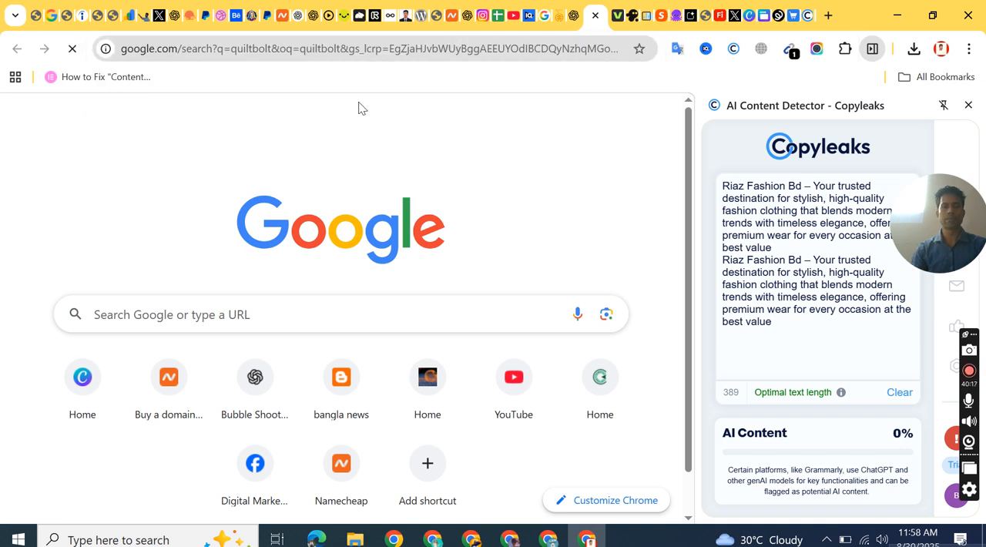
Step: Return to the Spring dashboard, close the Copyleaks side panel and open the Stores page
left_click(778, 17)
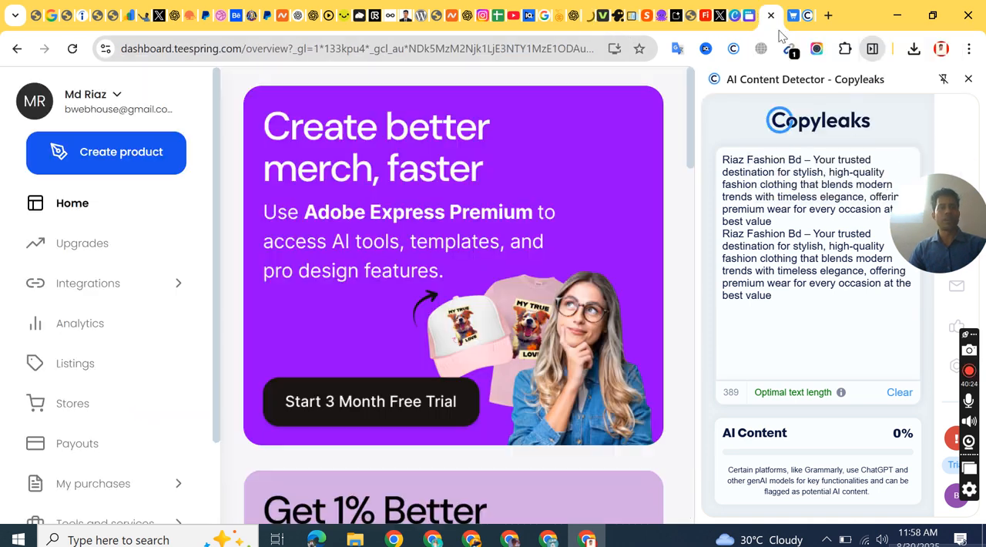
left_click(968, 79)
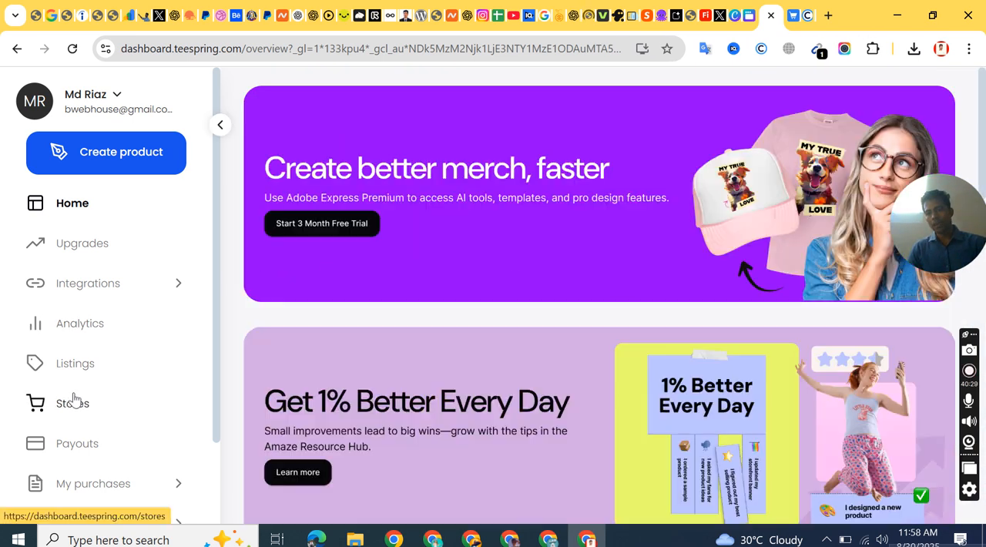
left_click(70, 405)
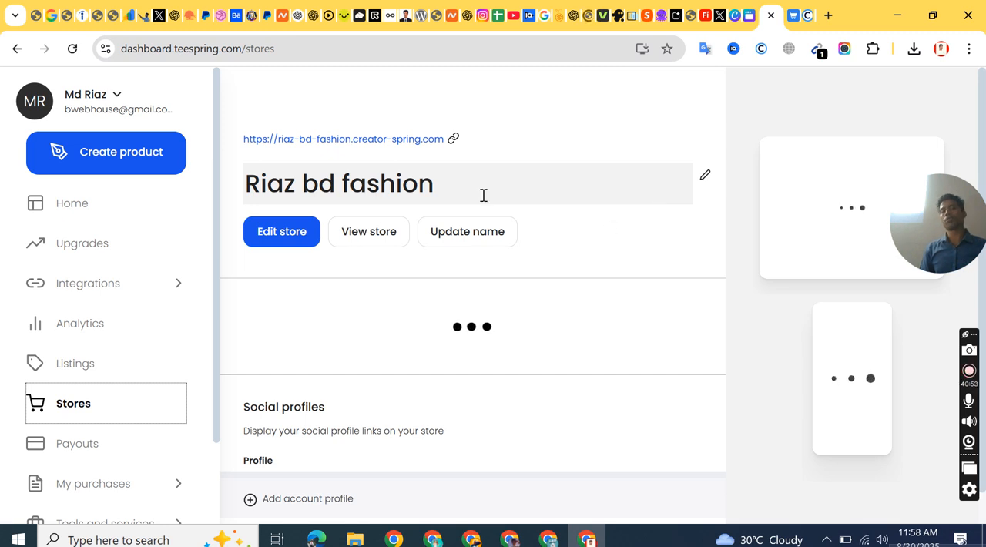
scroll(385, 282, "down", 1)
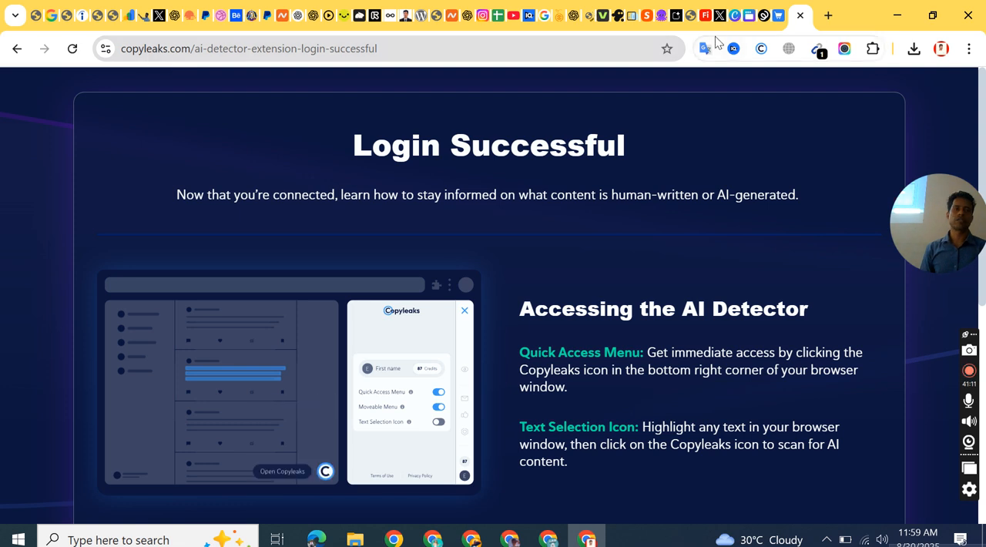
left_click(749, 18)
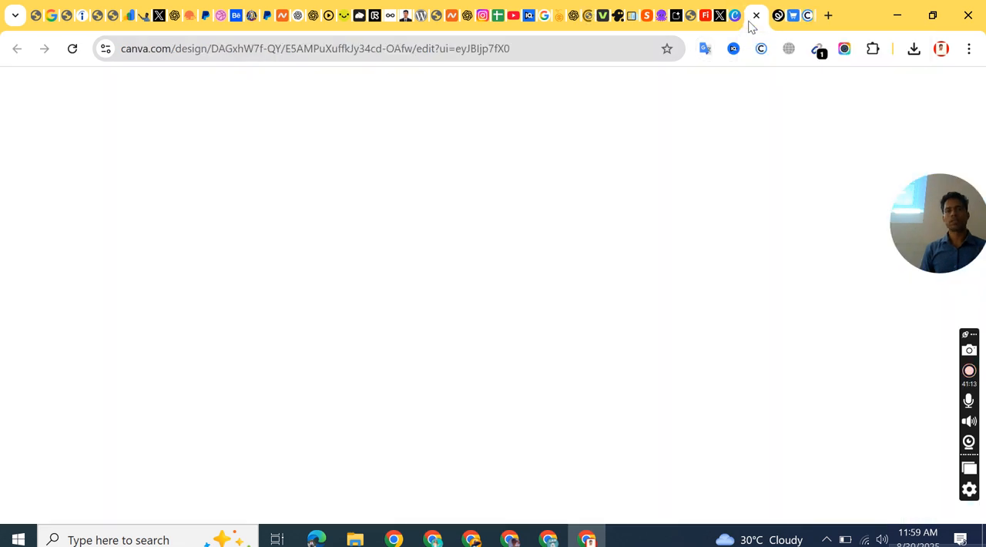
left_click(779, 17)
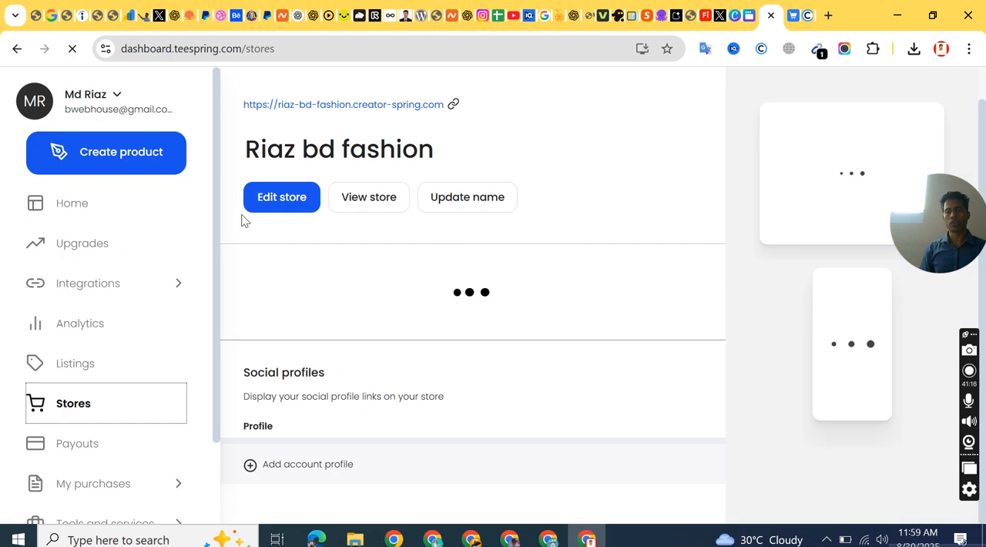